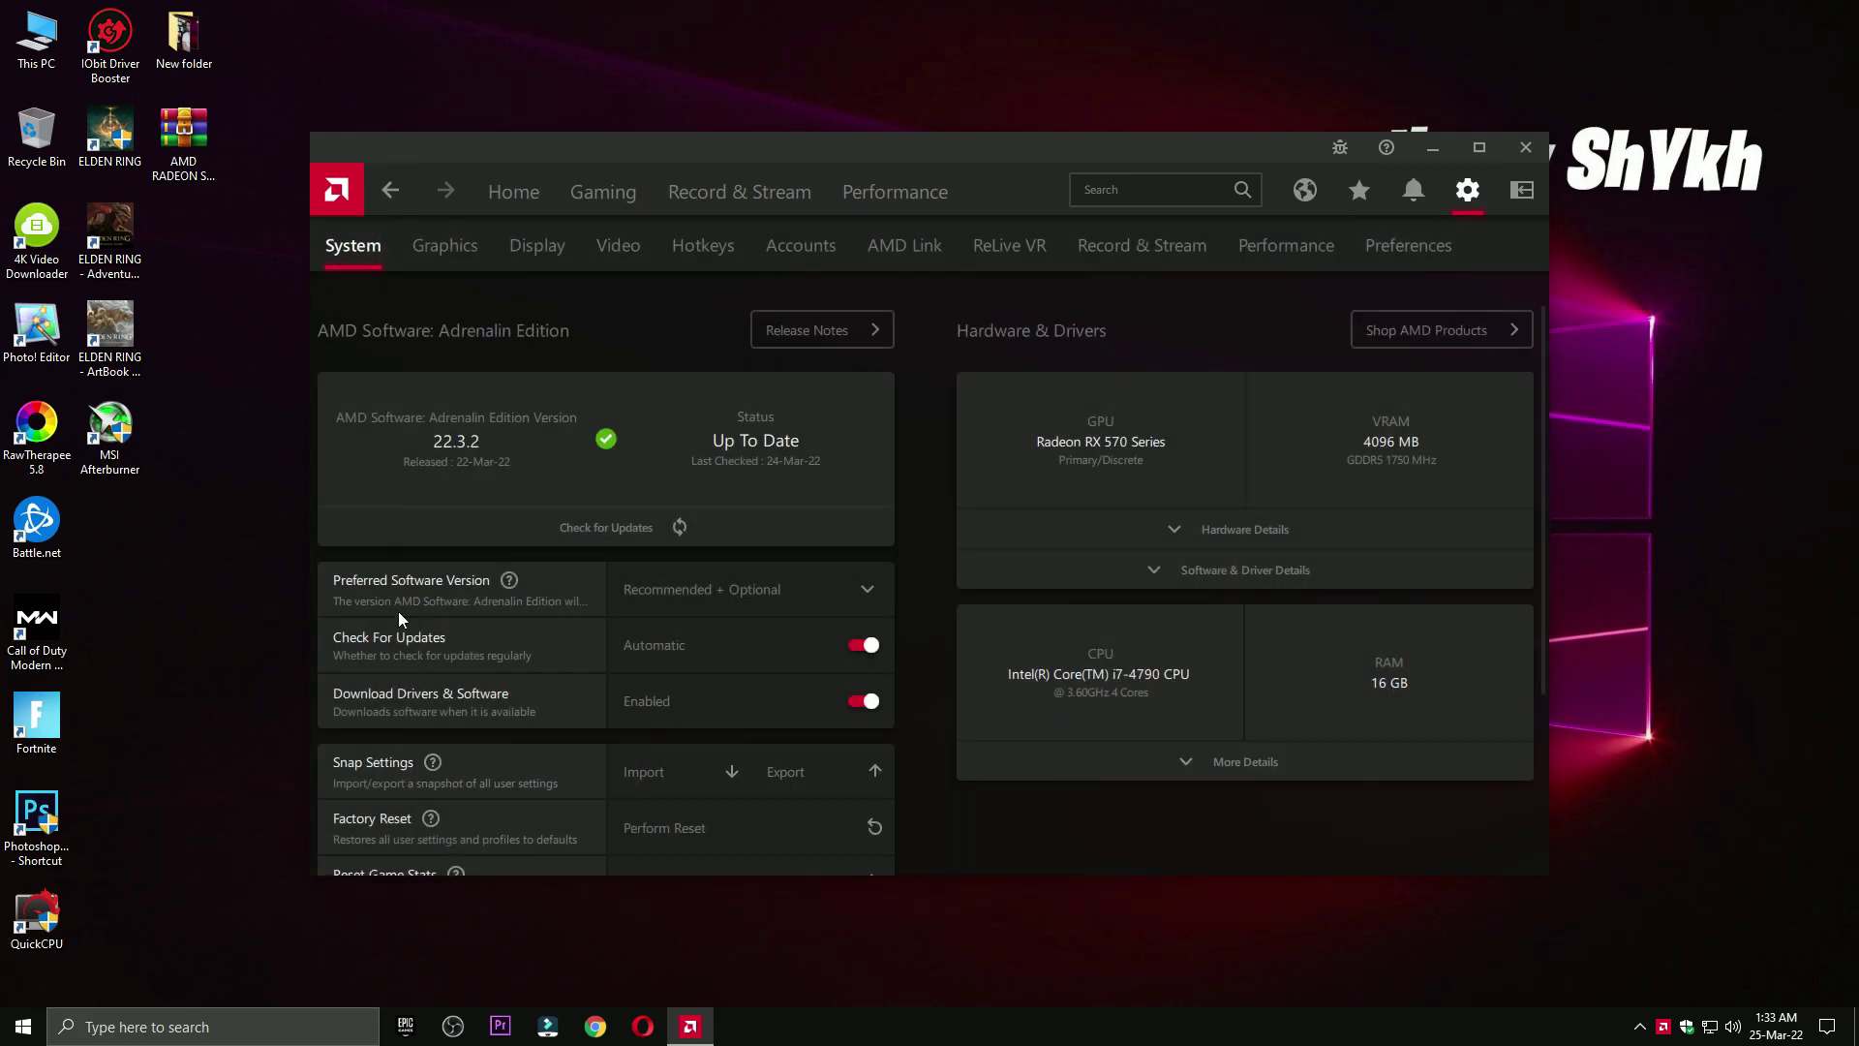
- Set the preferred AMD software version to Recommended + Optional, check for driver updates on the Home page, and close the program
left_click(734, 607)
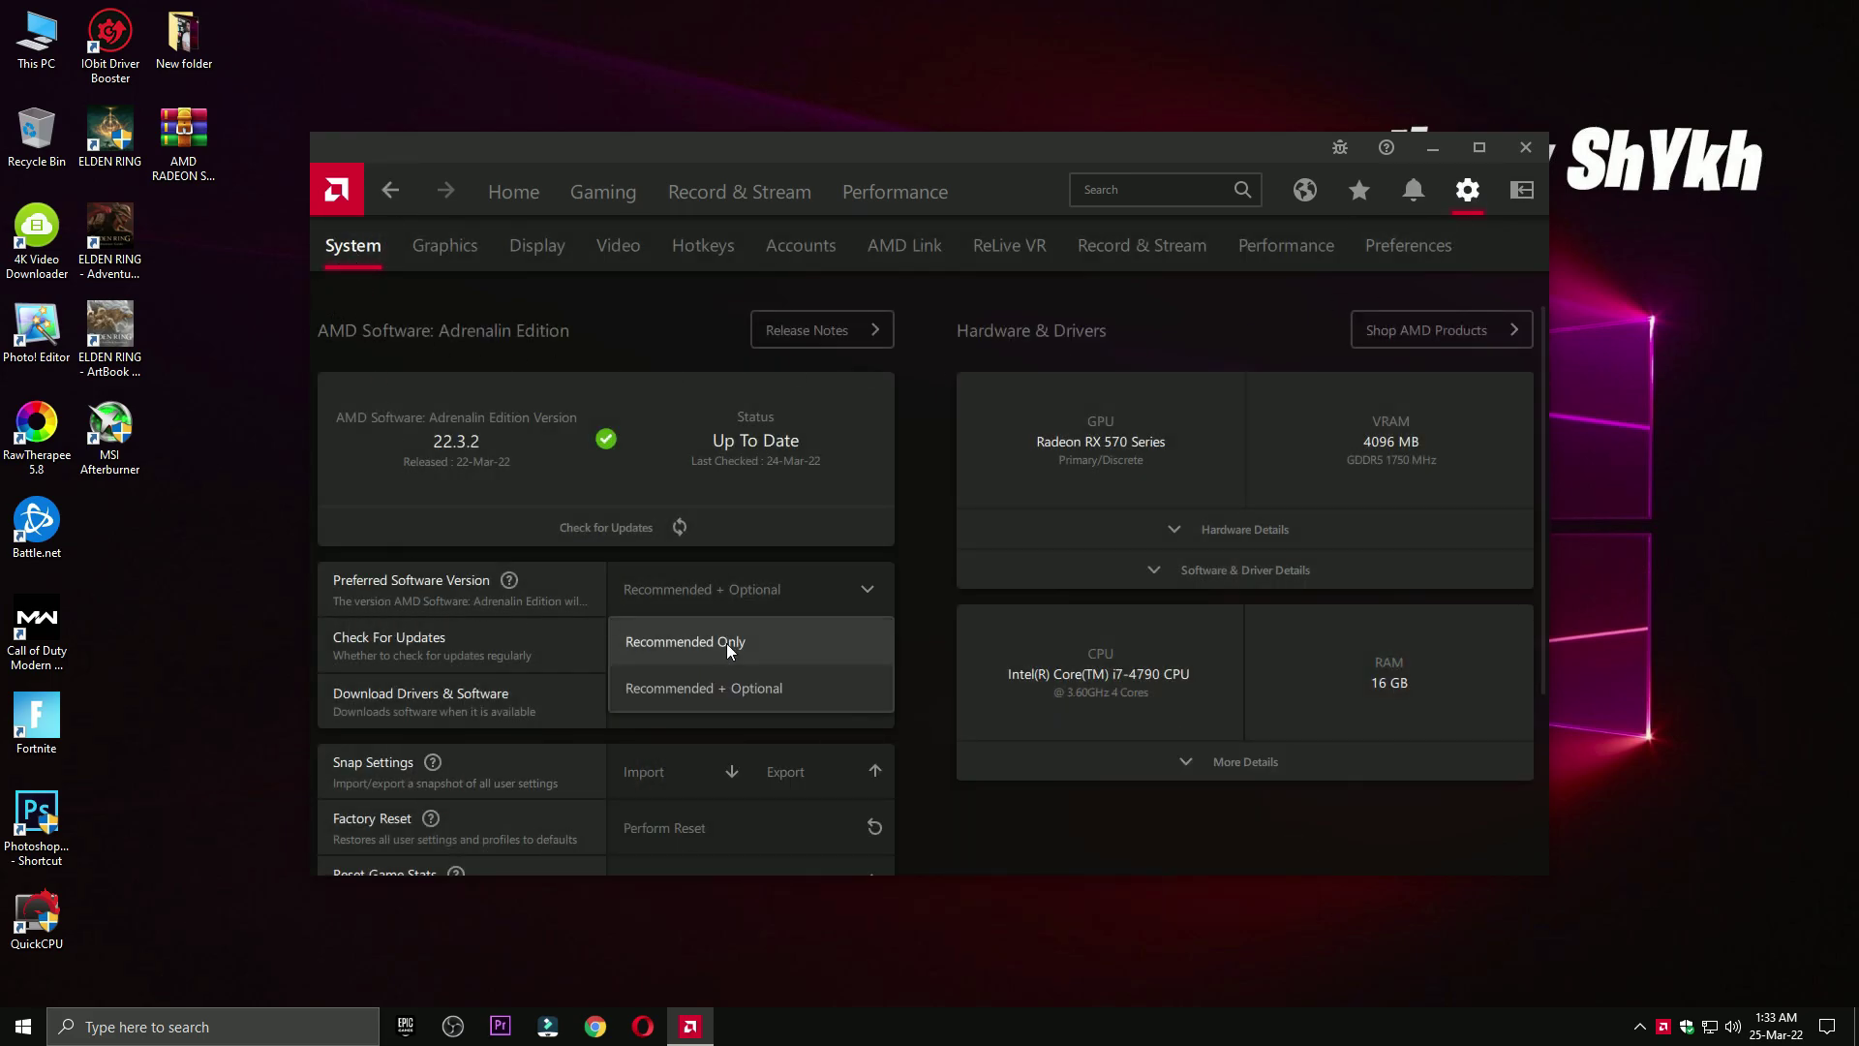
left_click(724, 692)
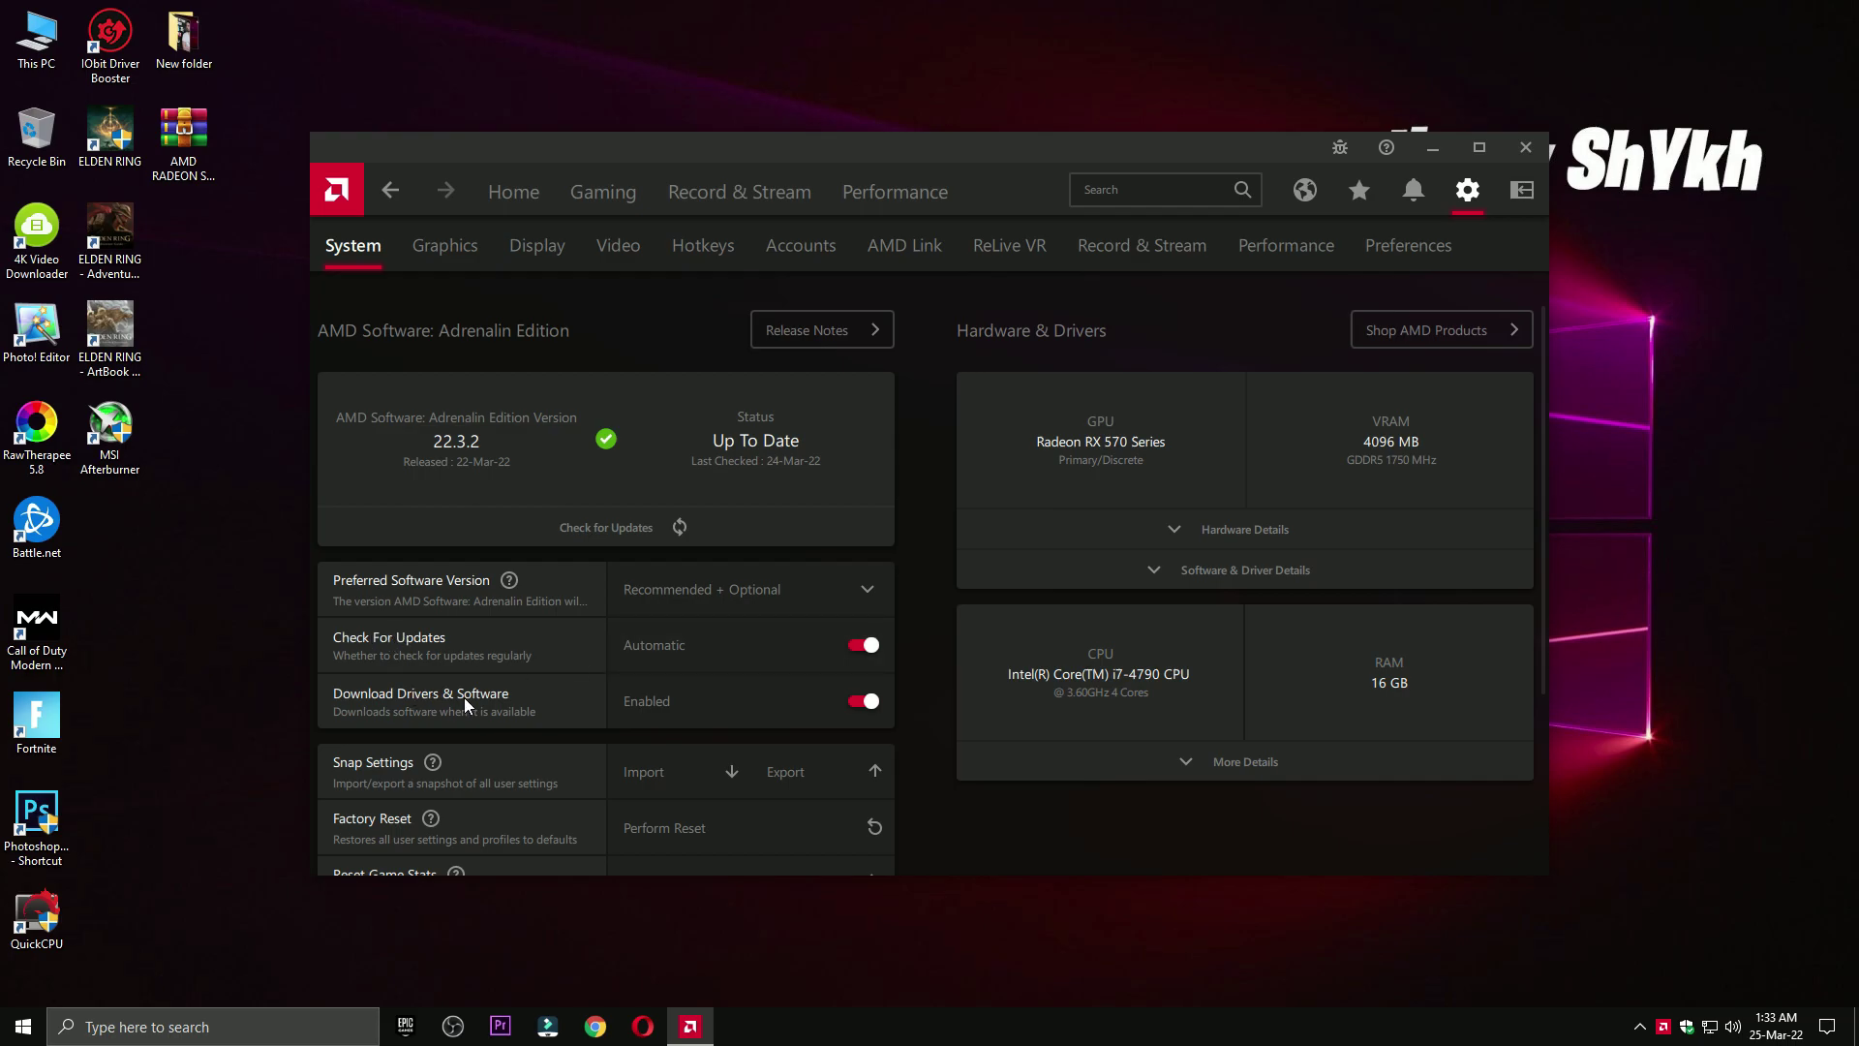
left_click(509, 171)
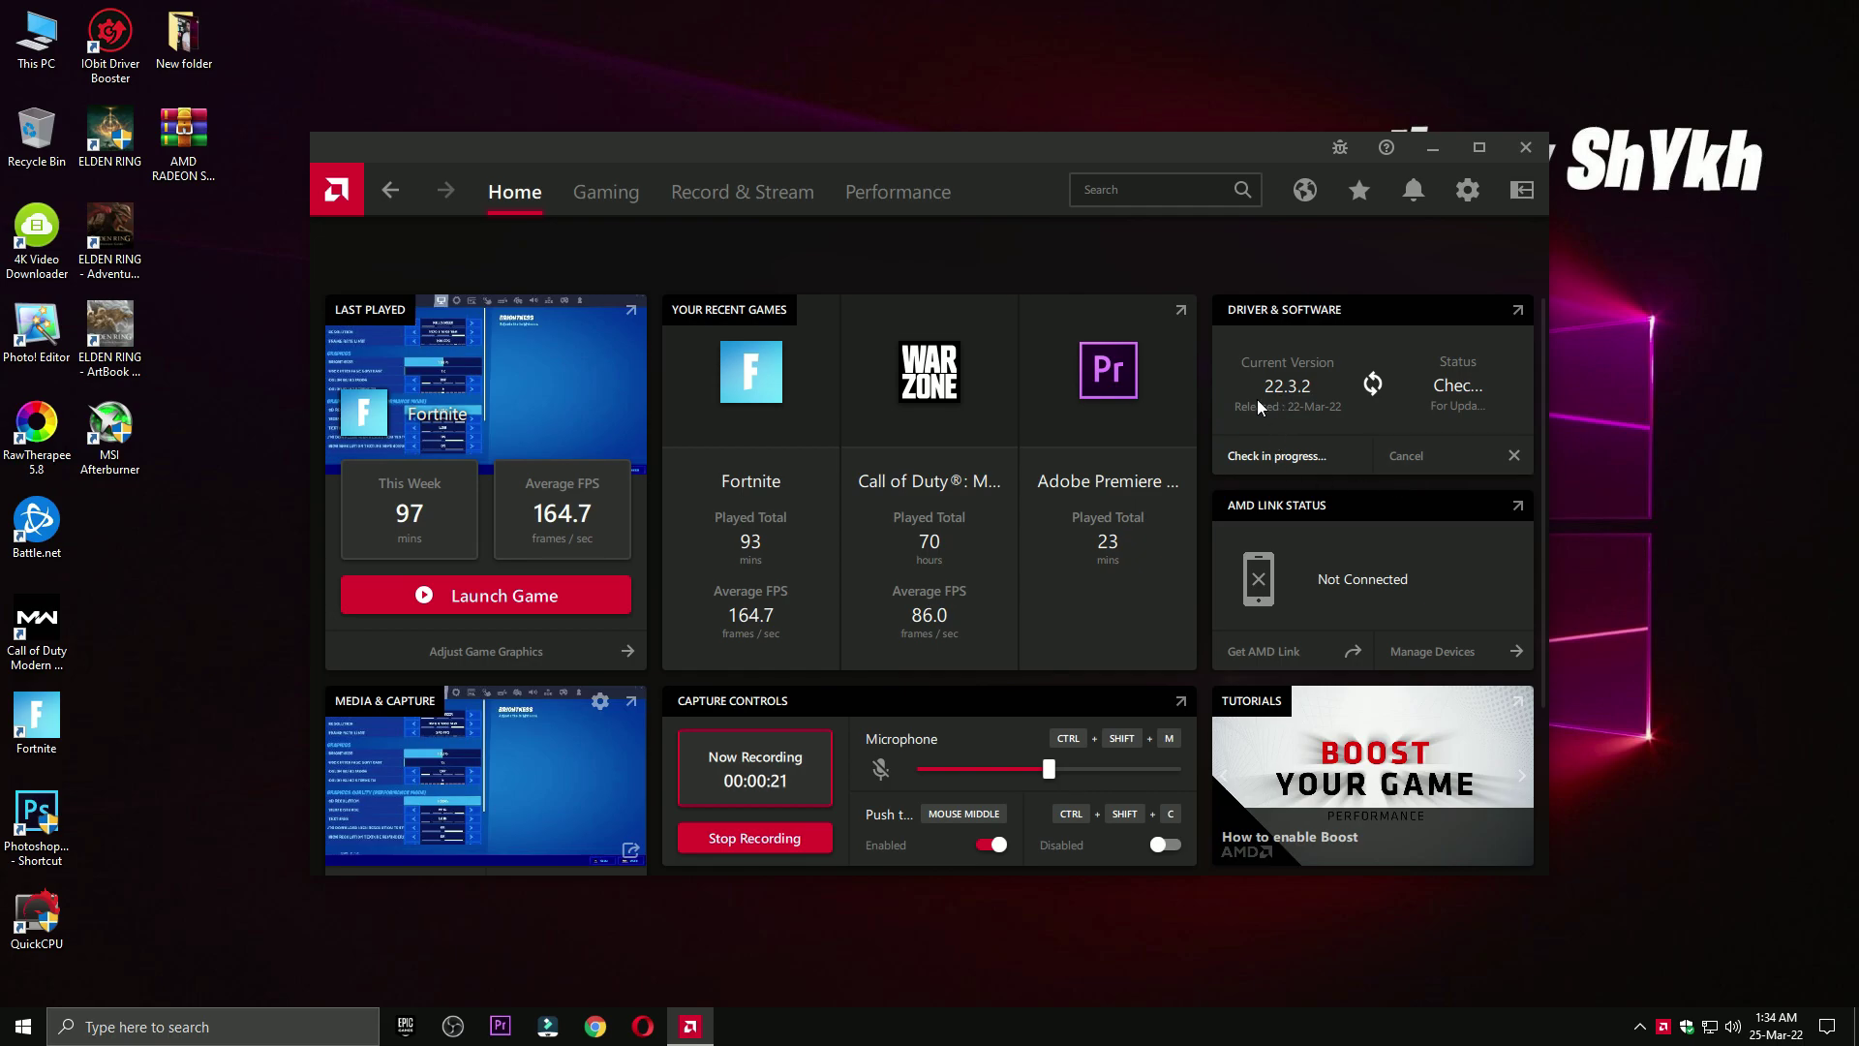
left_click(1524, 151)
- Extract the AMD Radeon Software Optimize Pack archive onto the desktop and delete the archive
left_click_drag(206, 136, 937, 368)
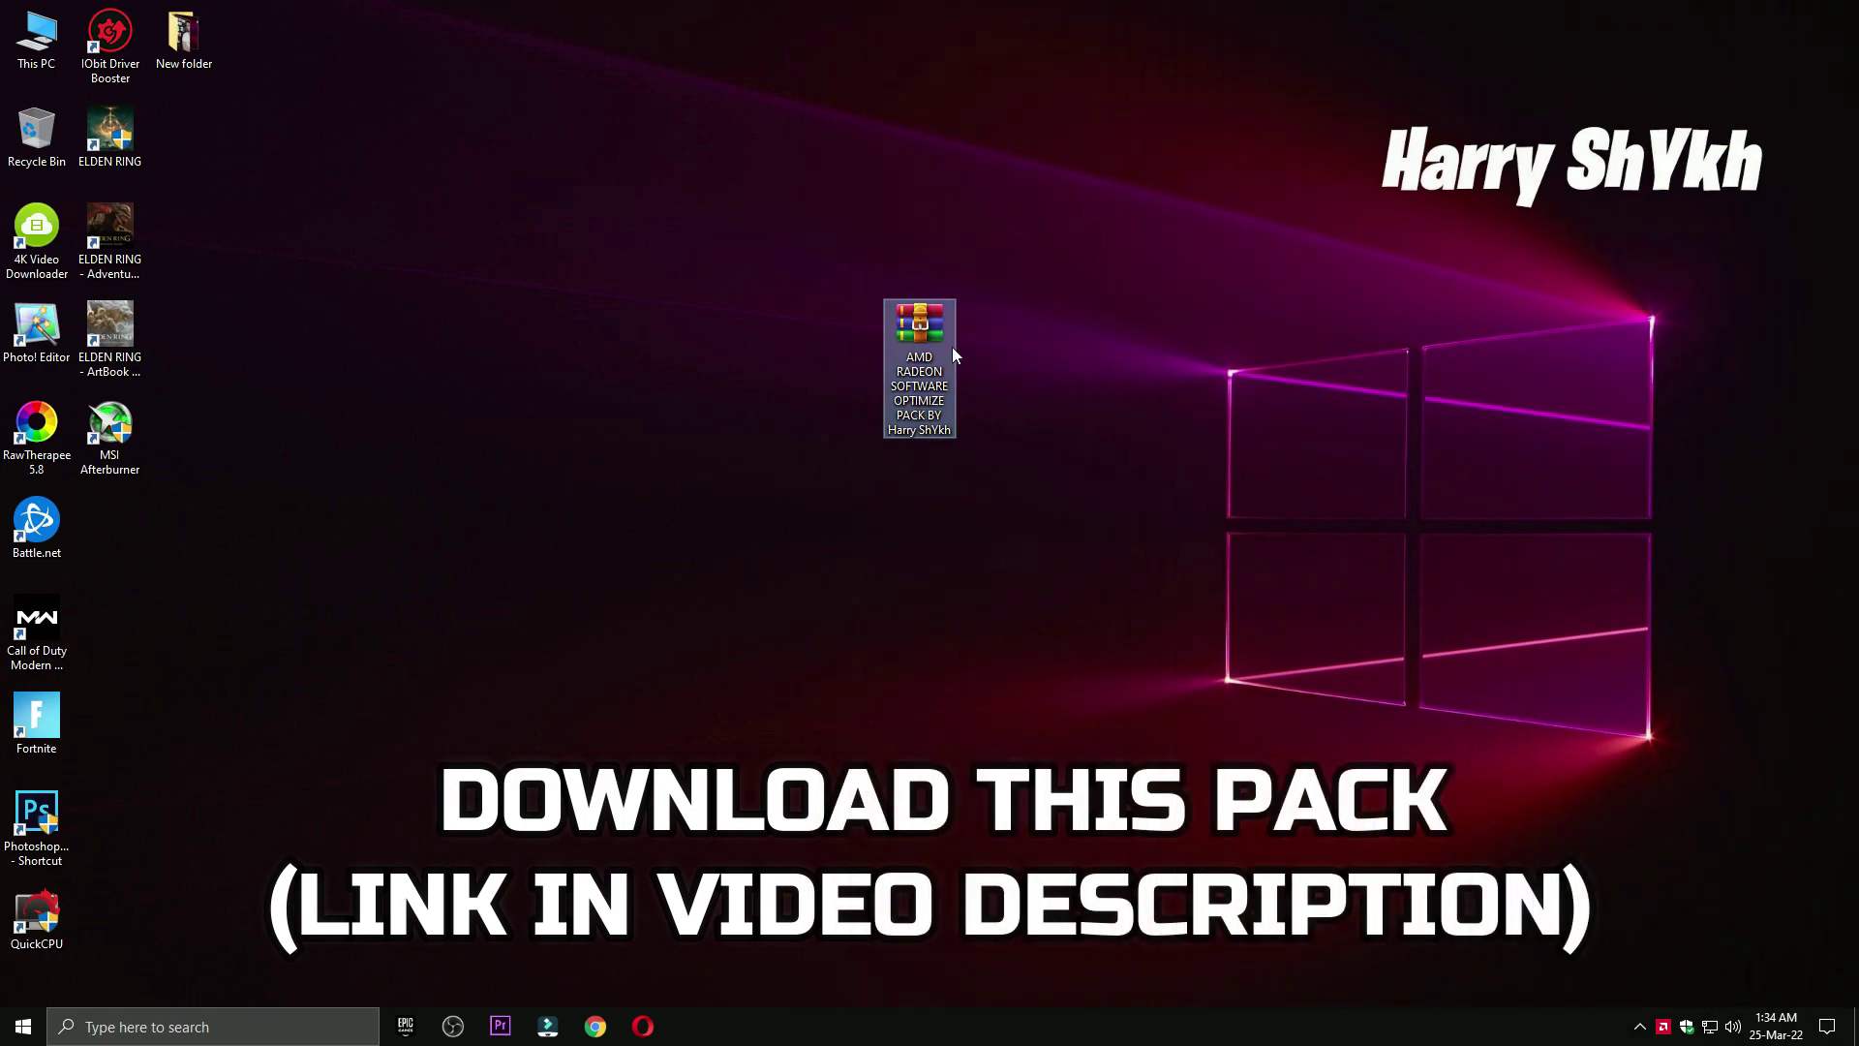
right_click(927, 362)
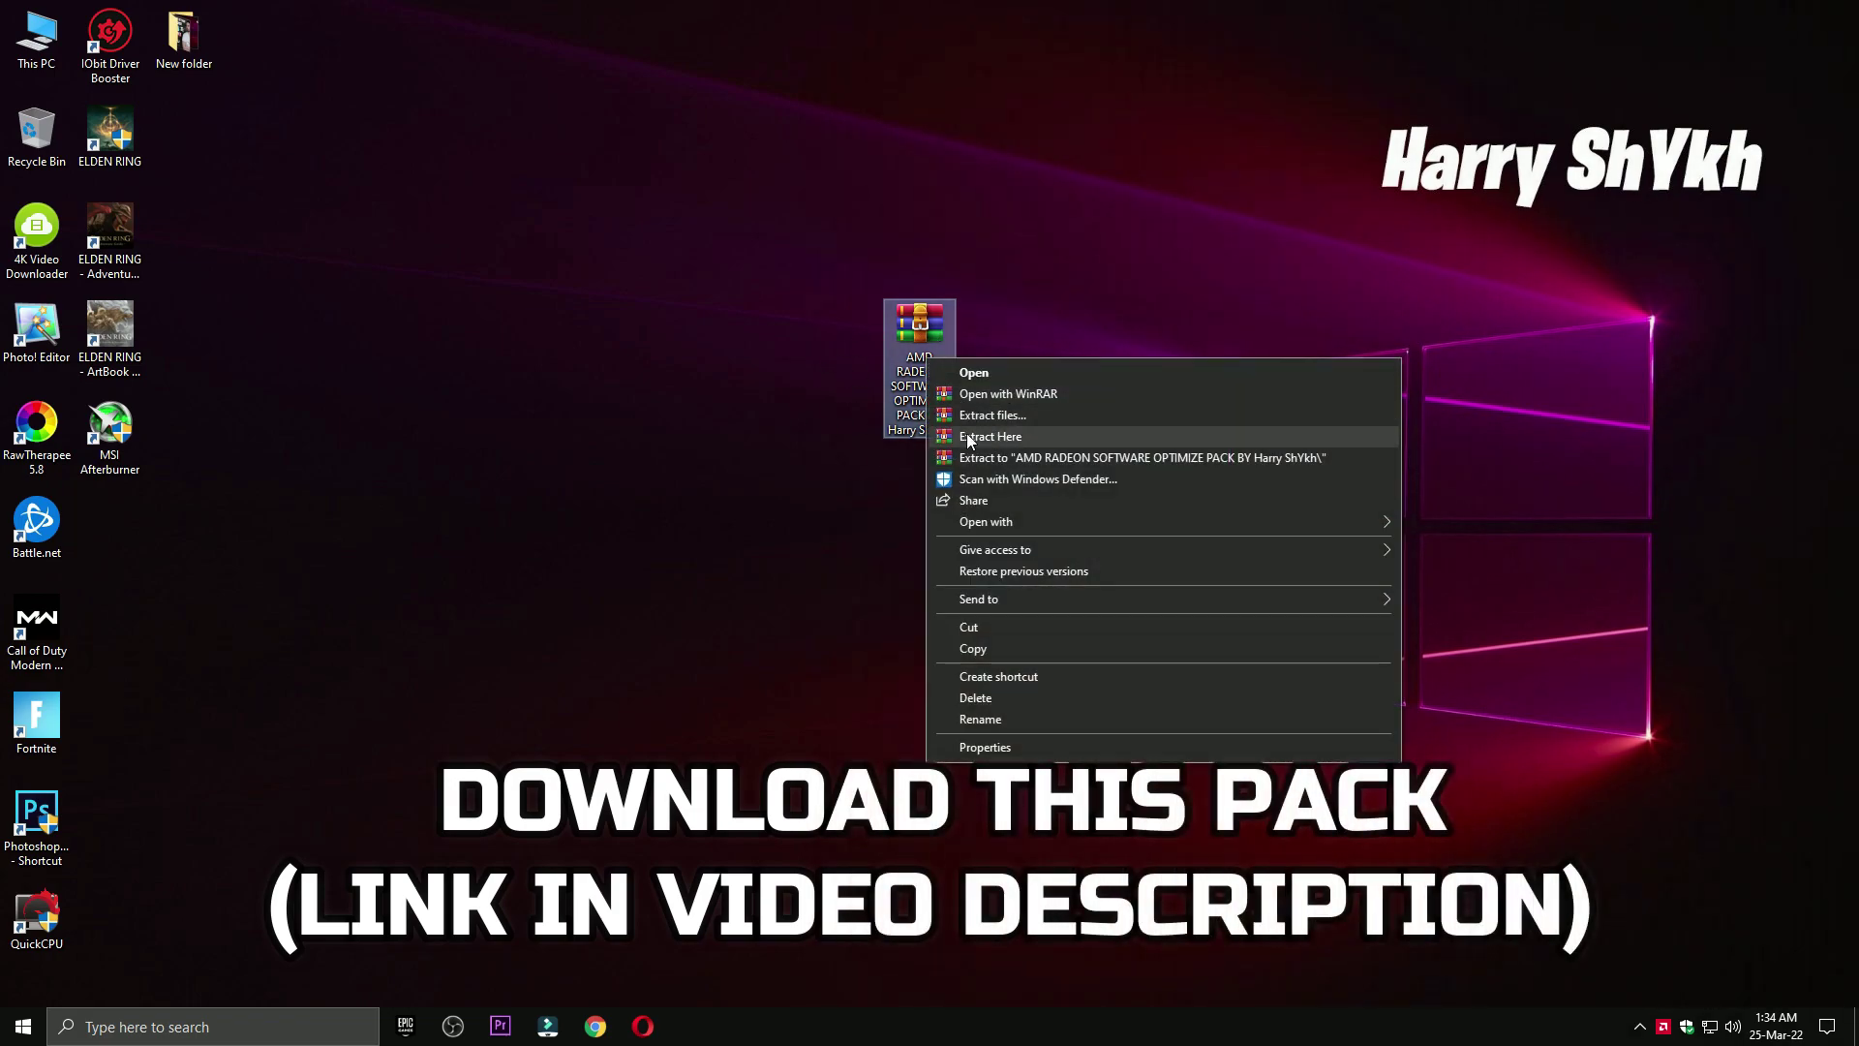
left_click(1059, 437)
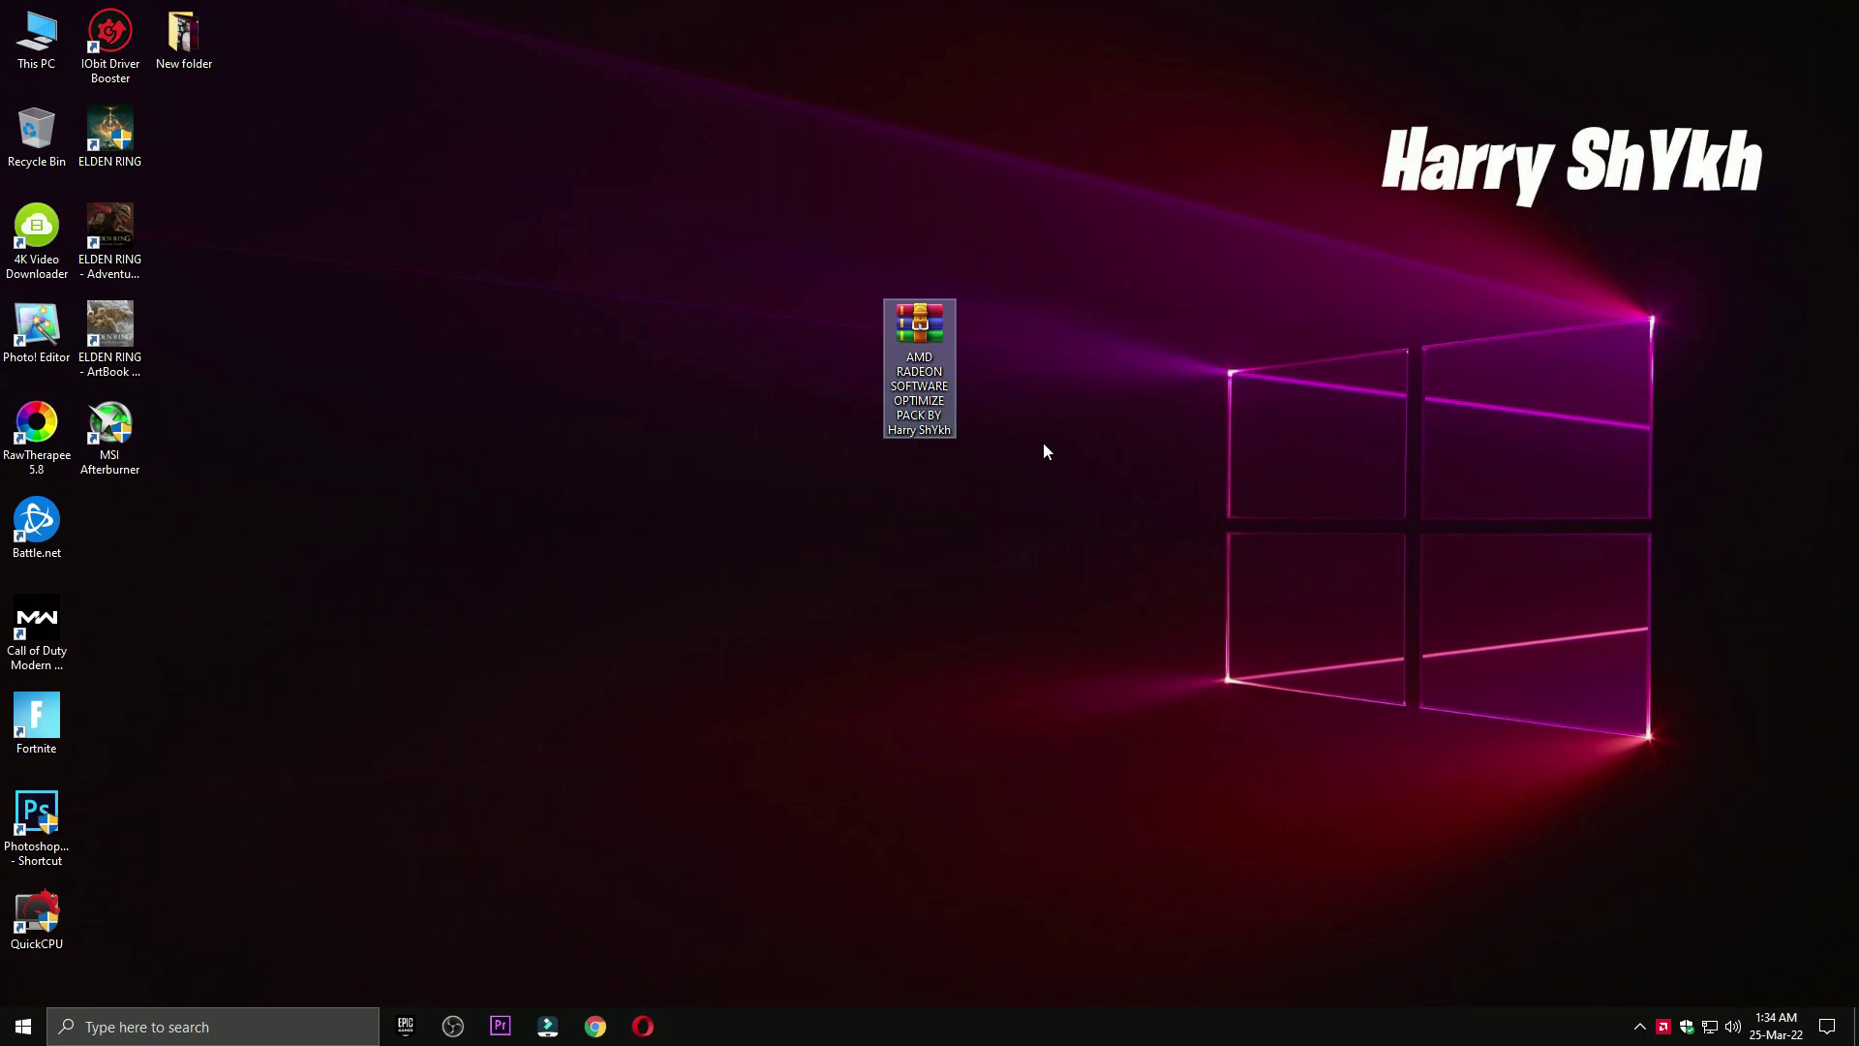
left_click_drag(126, 531, 282, 356)
left_click_drag(39, 163, 39, 163)
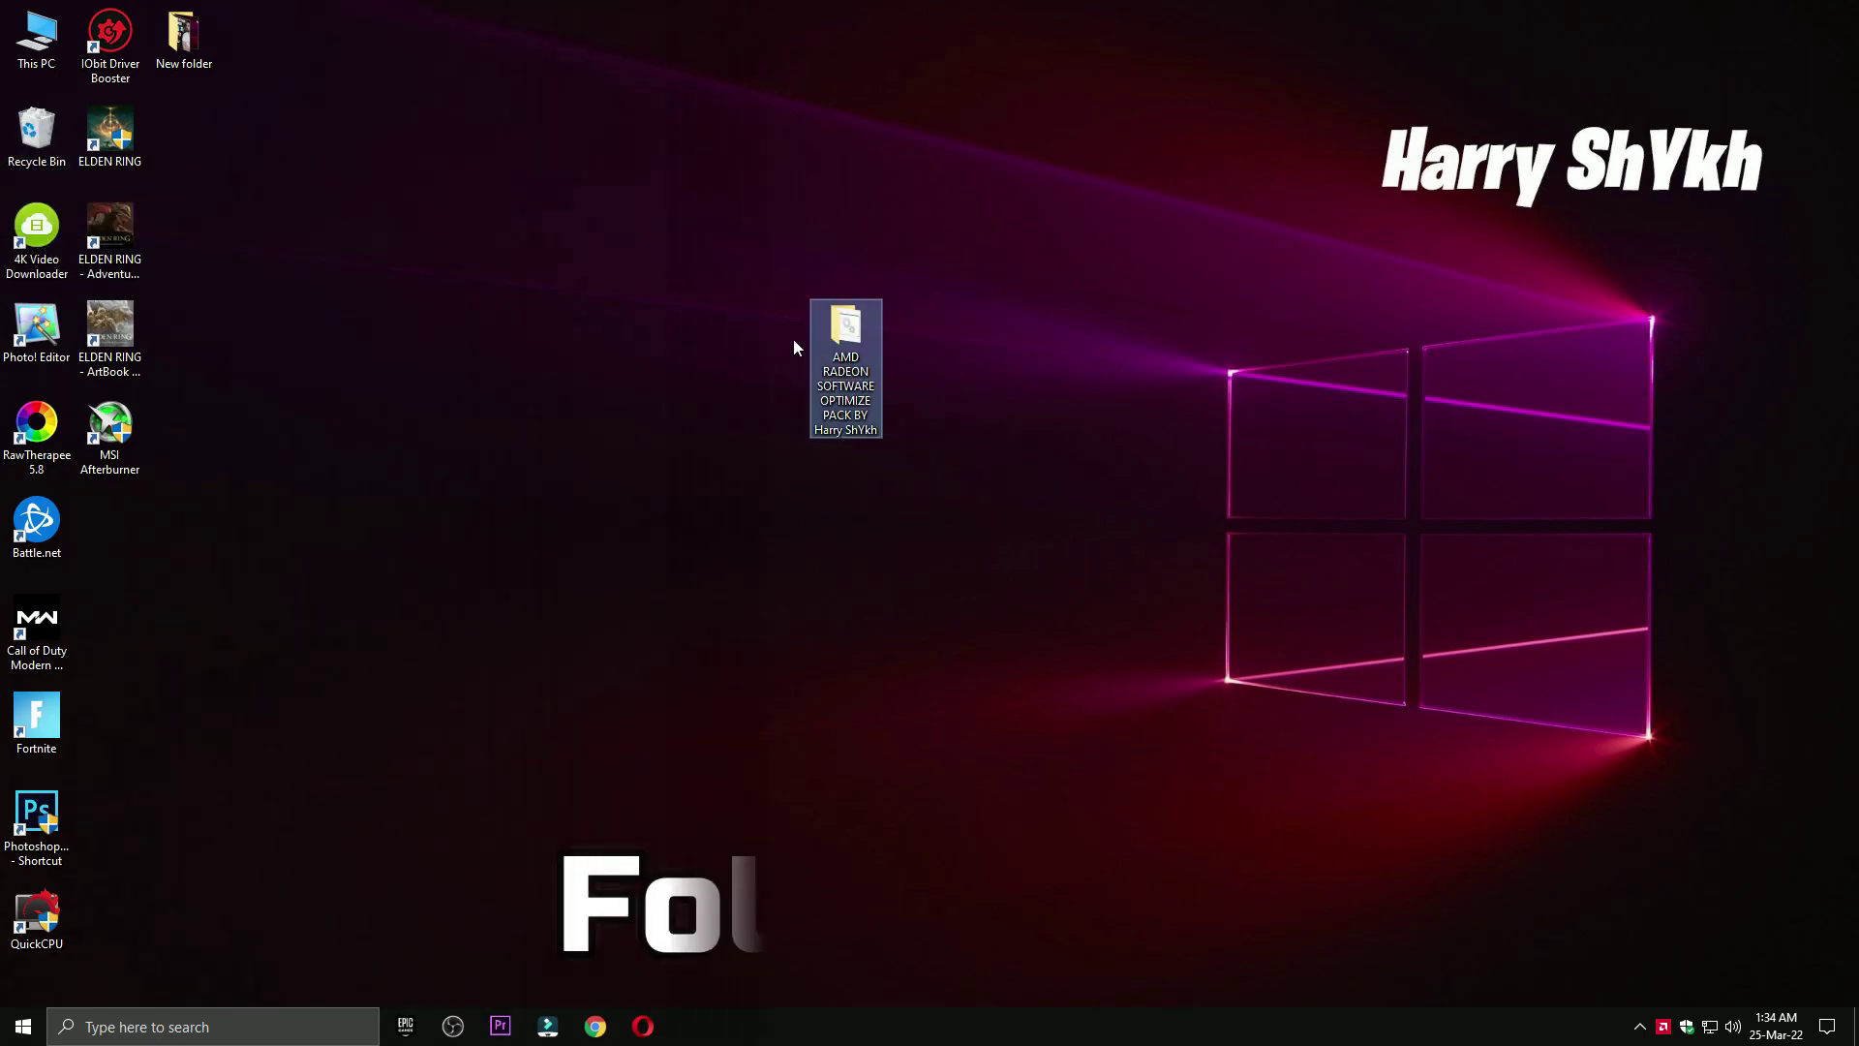
- Open the extracted optimize pack folder and its "1 Windows Settings Best (Registry)" subfolder
double_click(847, 343)
left_click_drag(1065, 32, 997, 230)
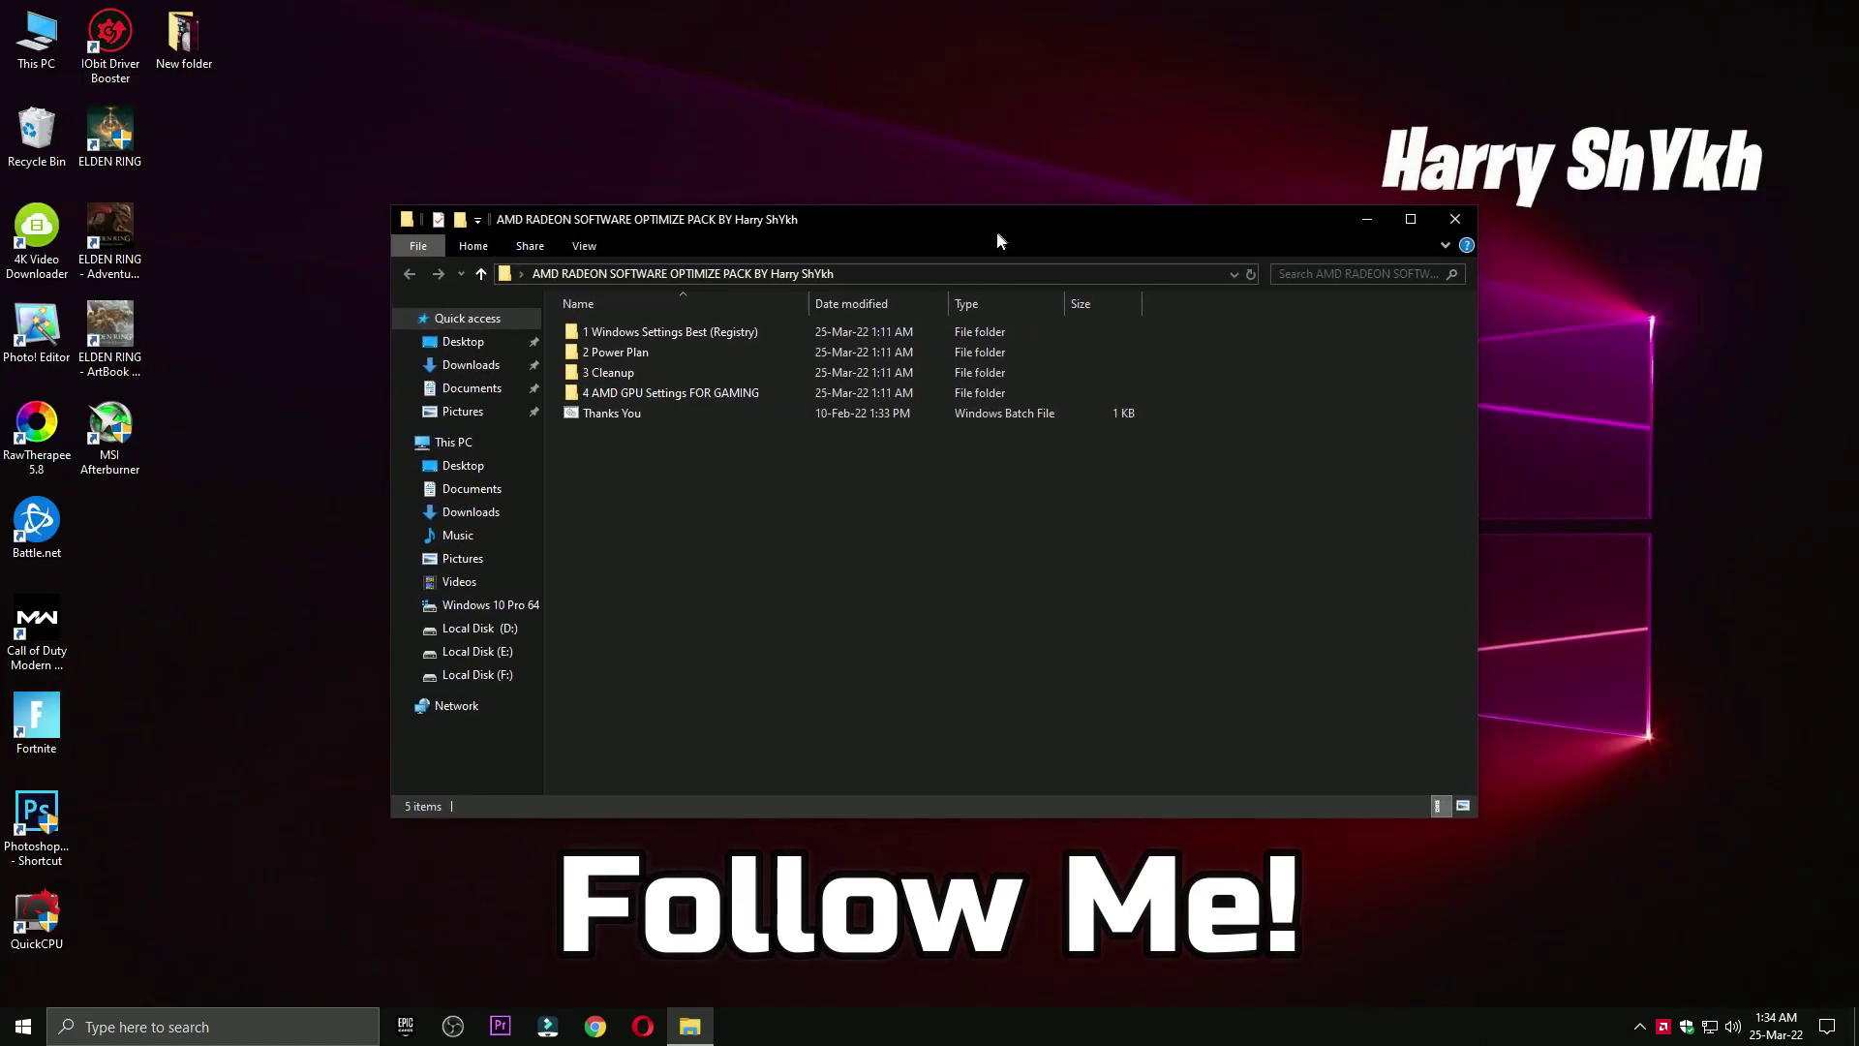
double_click(617, 334)
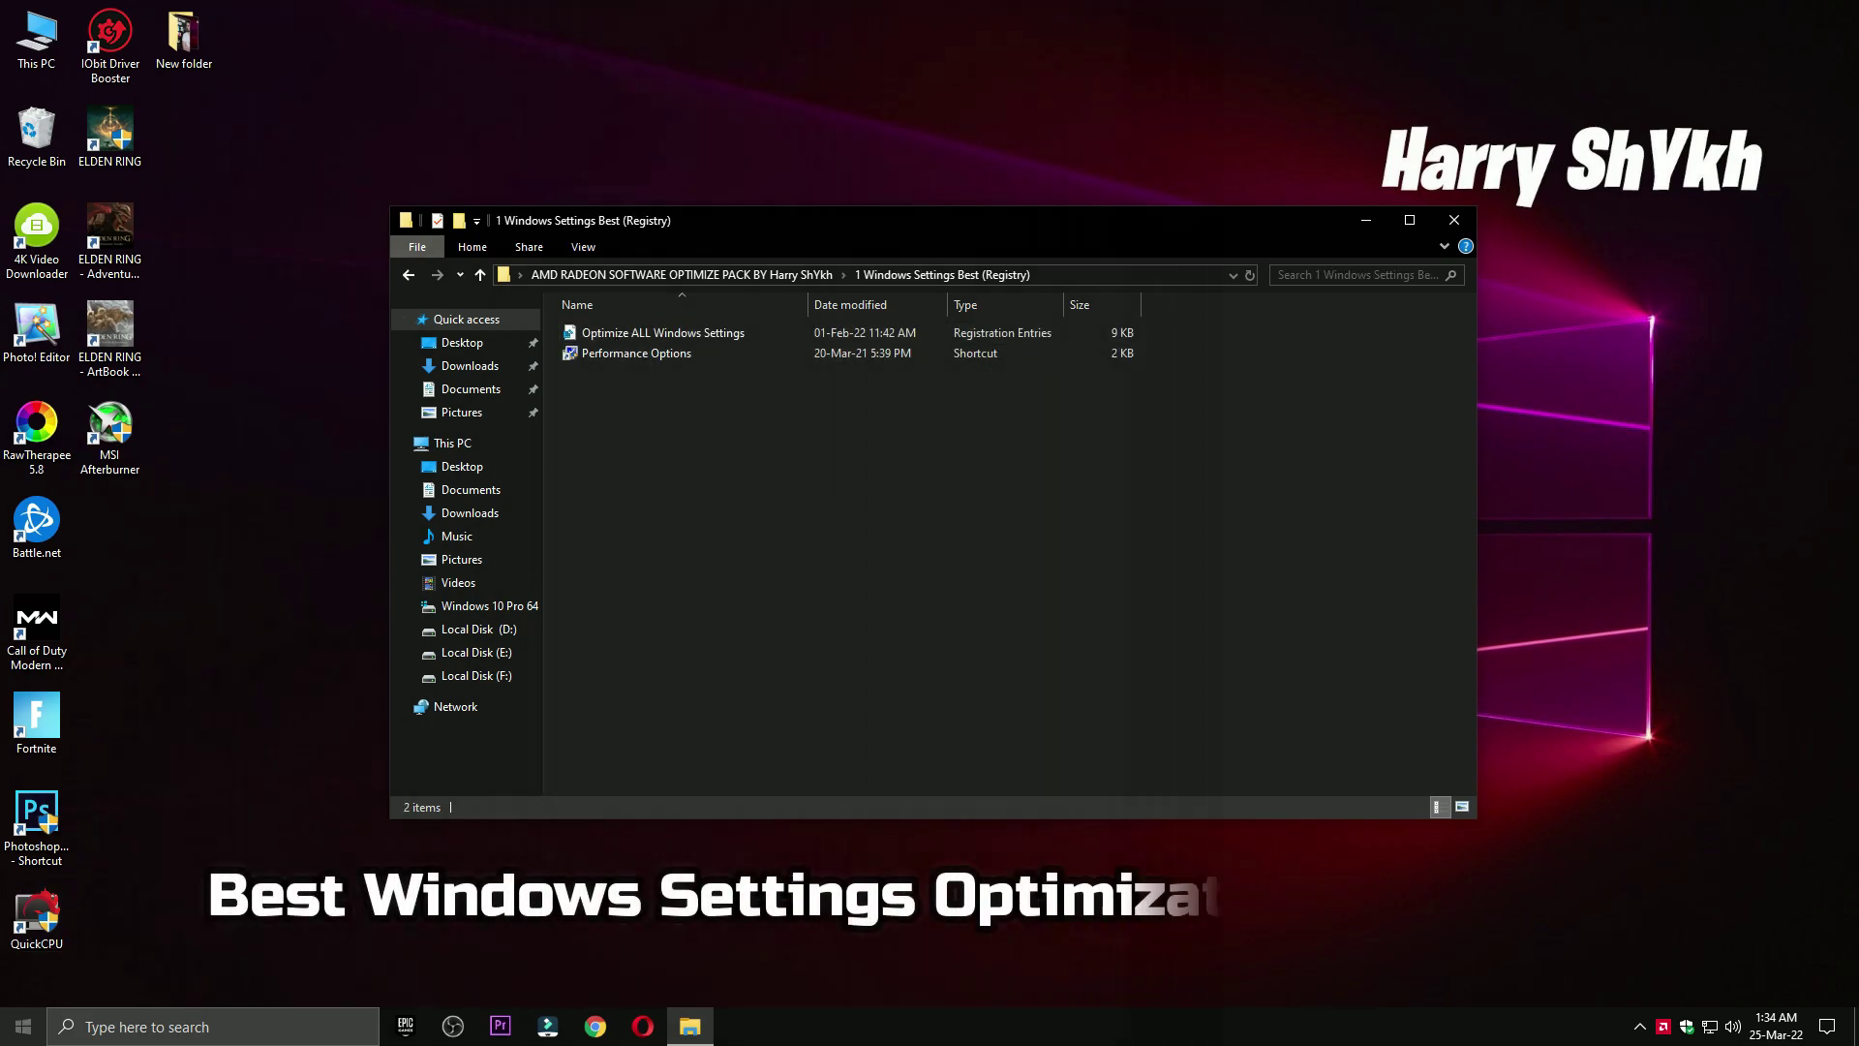
- View the Windows Settings overview and close it again
left_click(24, 1027)
left_click(5, 939)
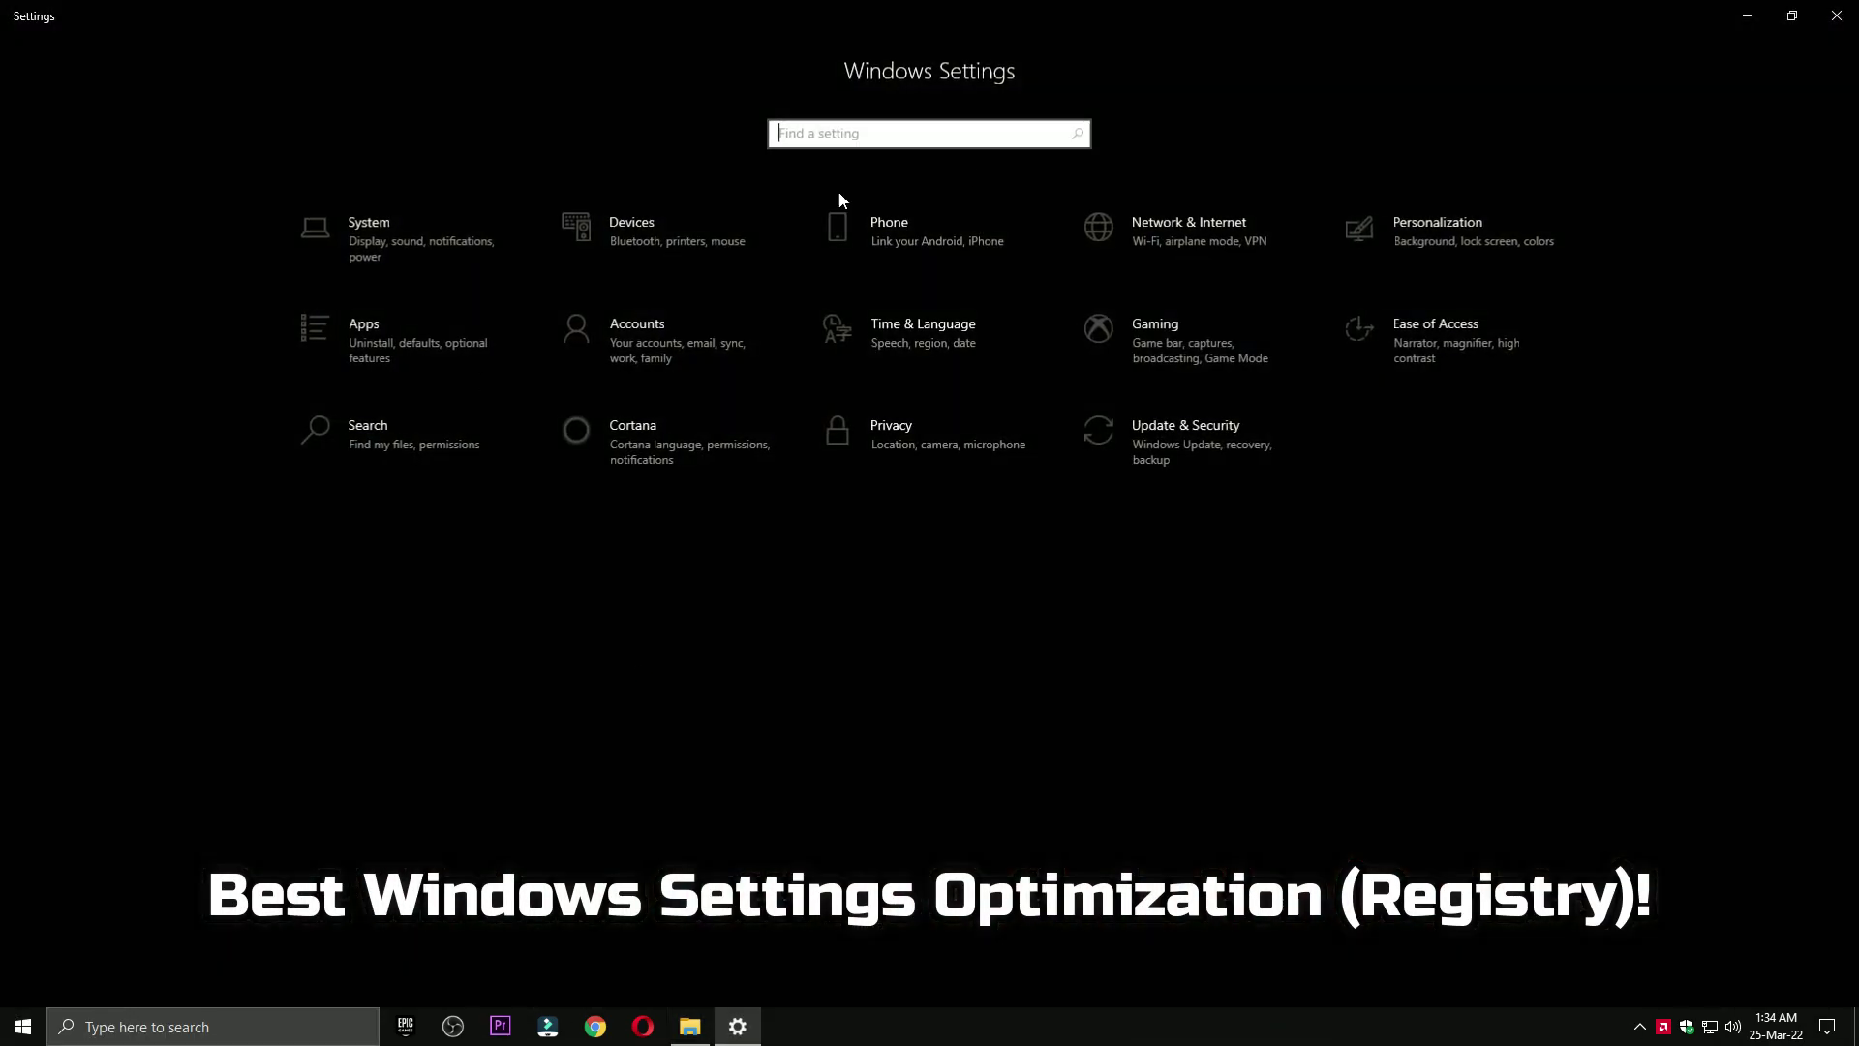
left_click(1836, 16)
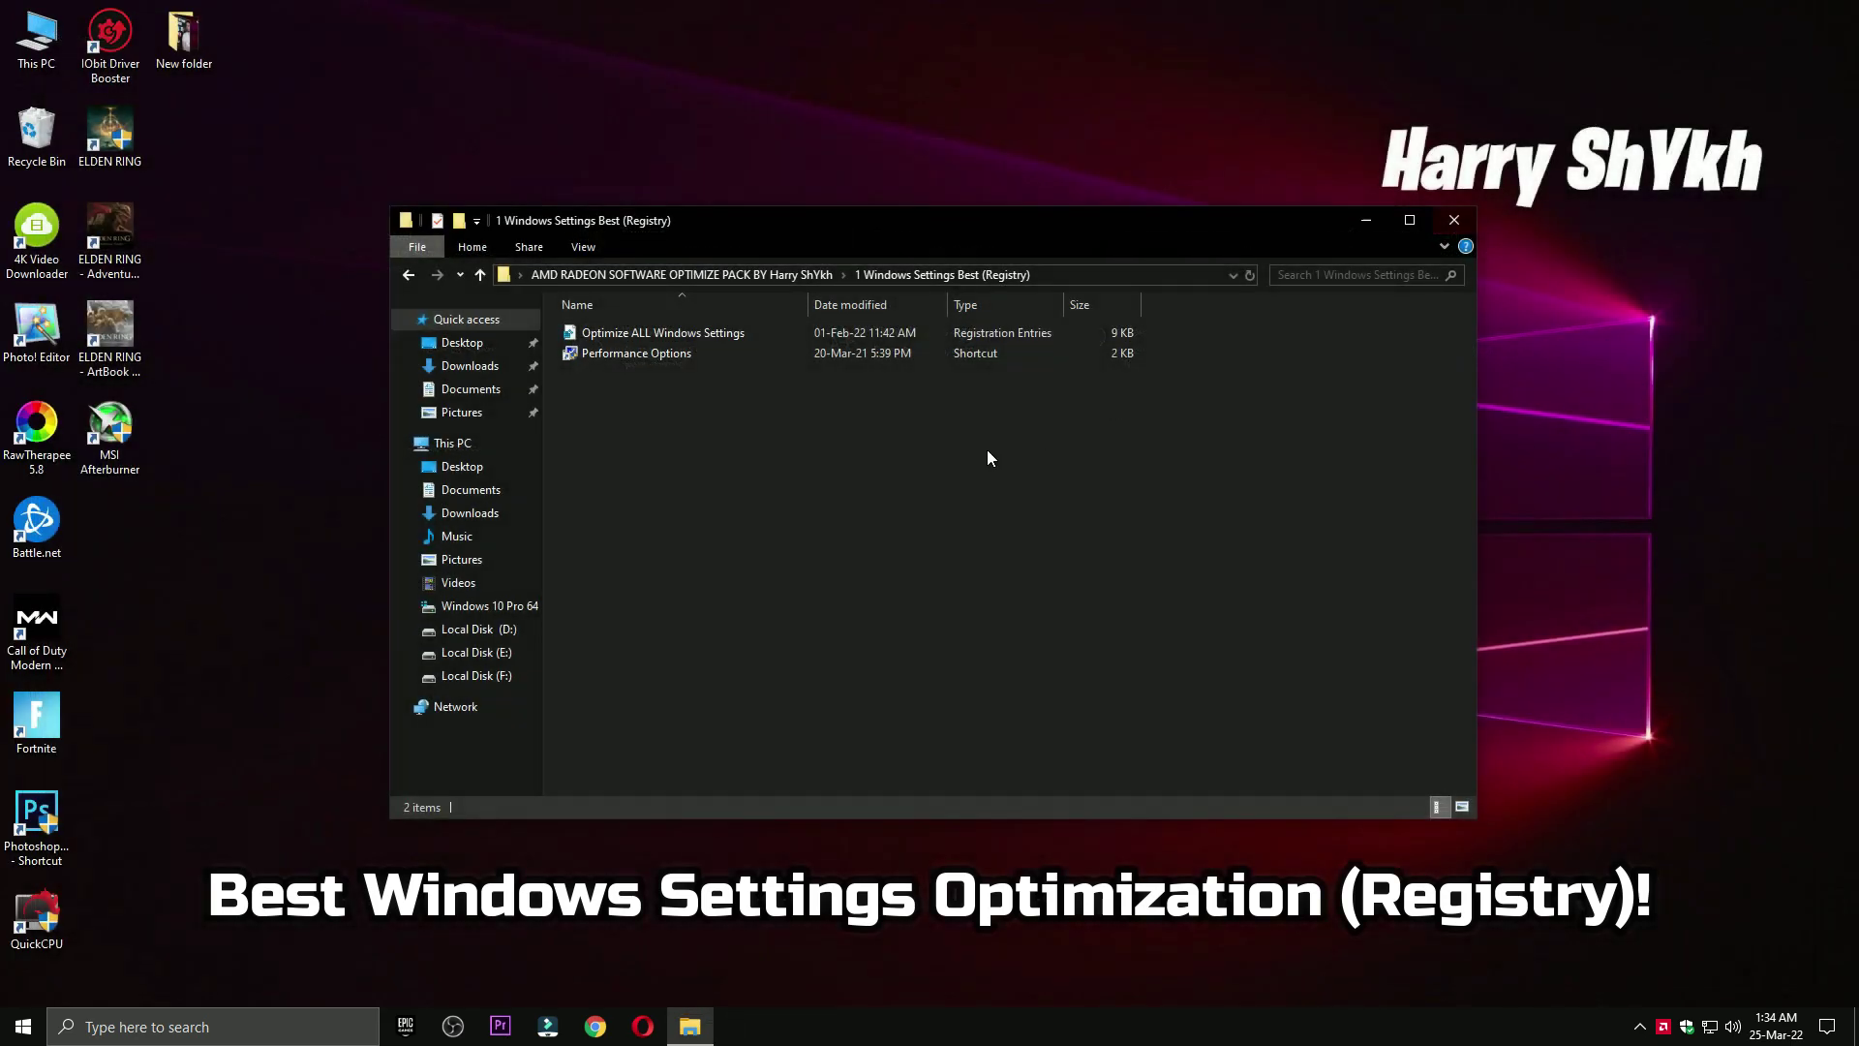
- Merge the "Optimize ALL Windows Settings" file into the registry
double_click(651, 333)
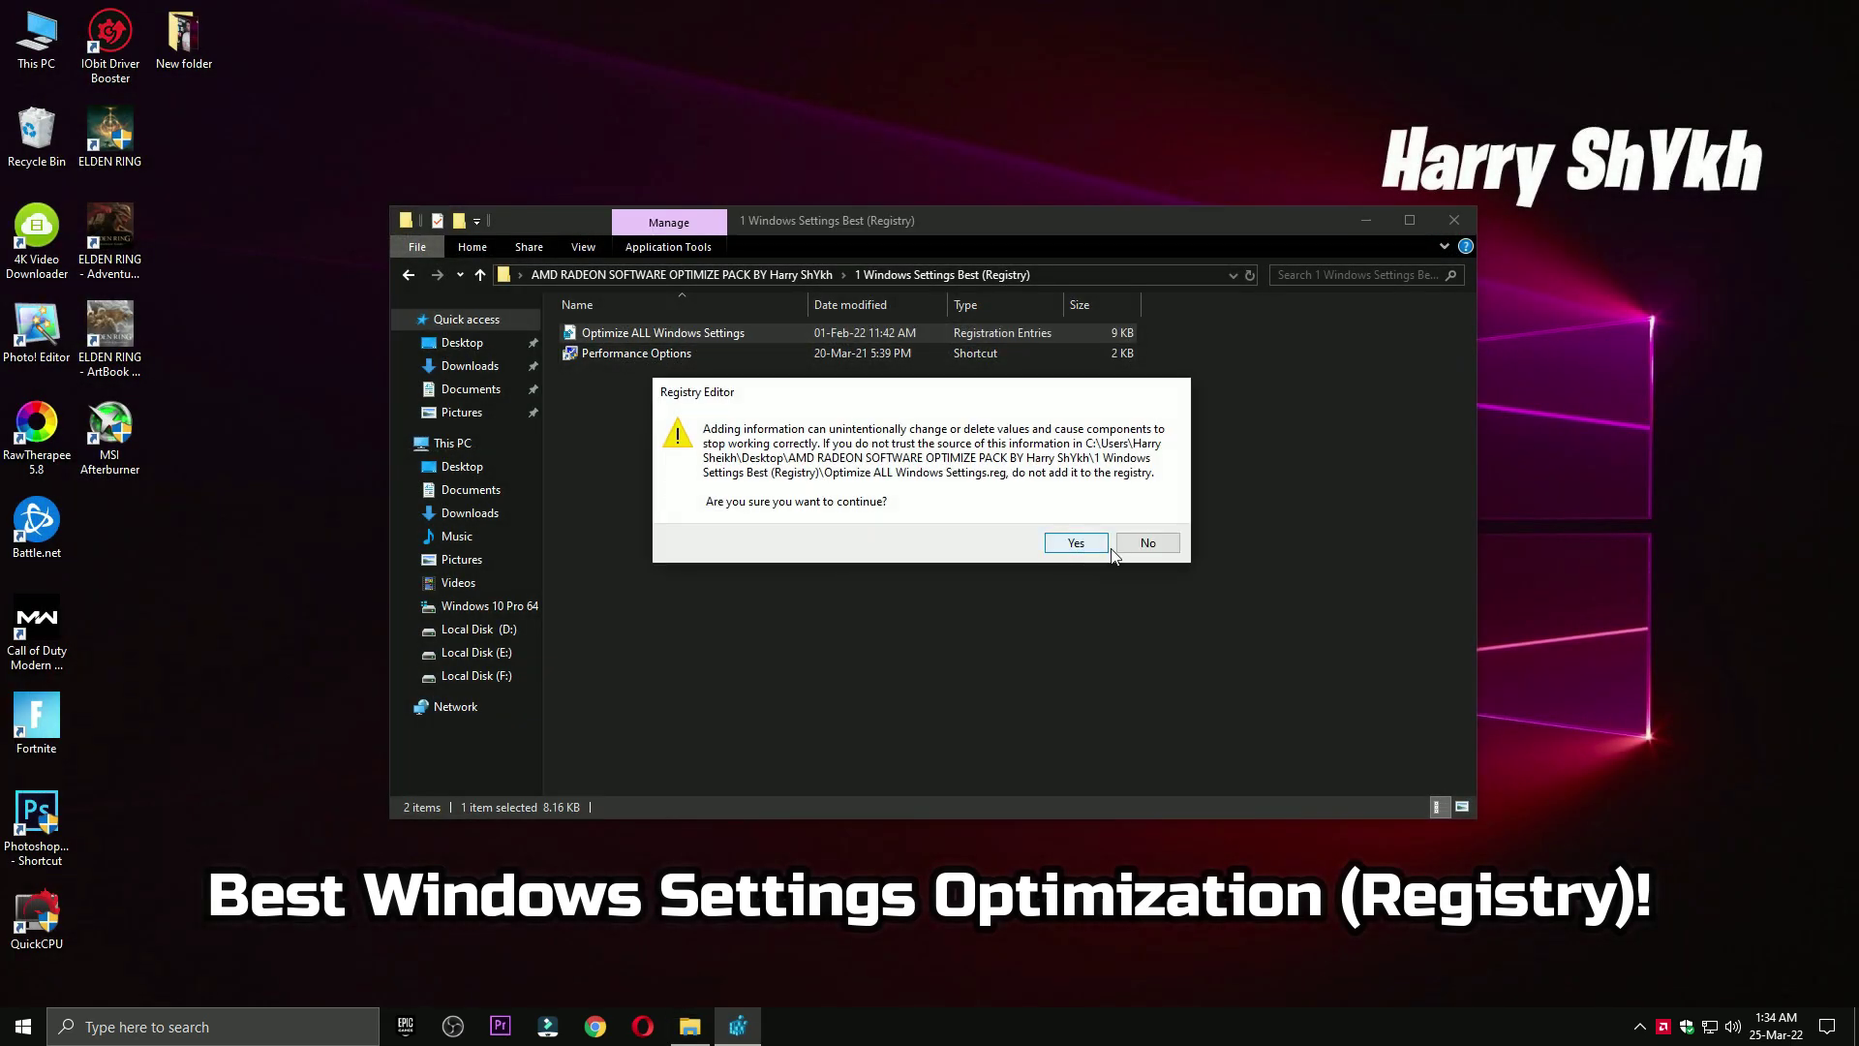
left_click(1105, 547)
left_click(1131, 518)
- Set the visual effects in Performance Options to "Adjust for best performance"
double_click(677, 356)
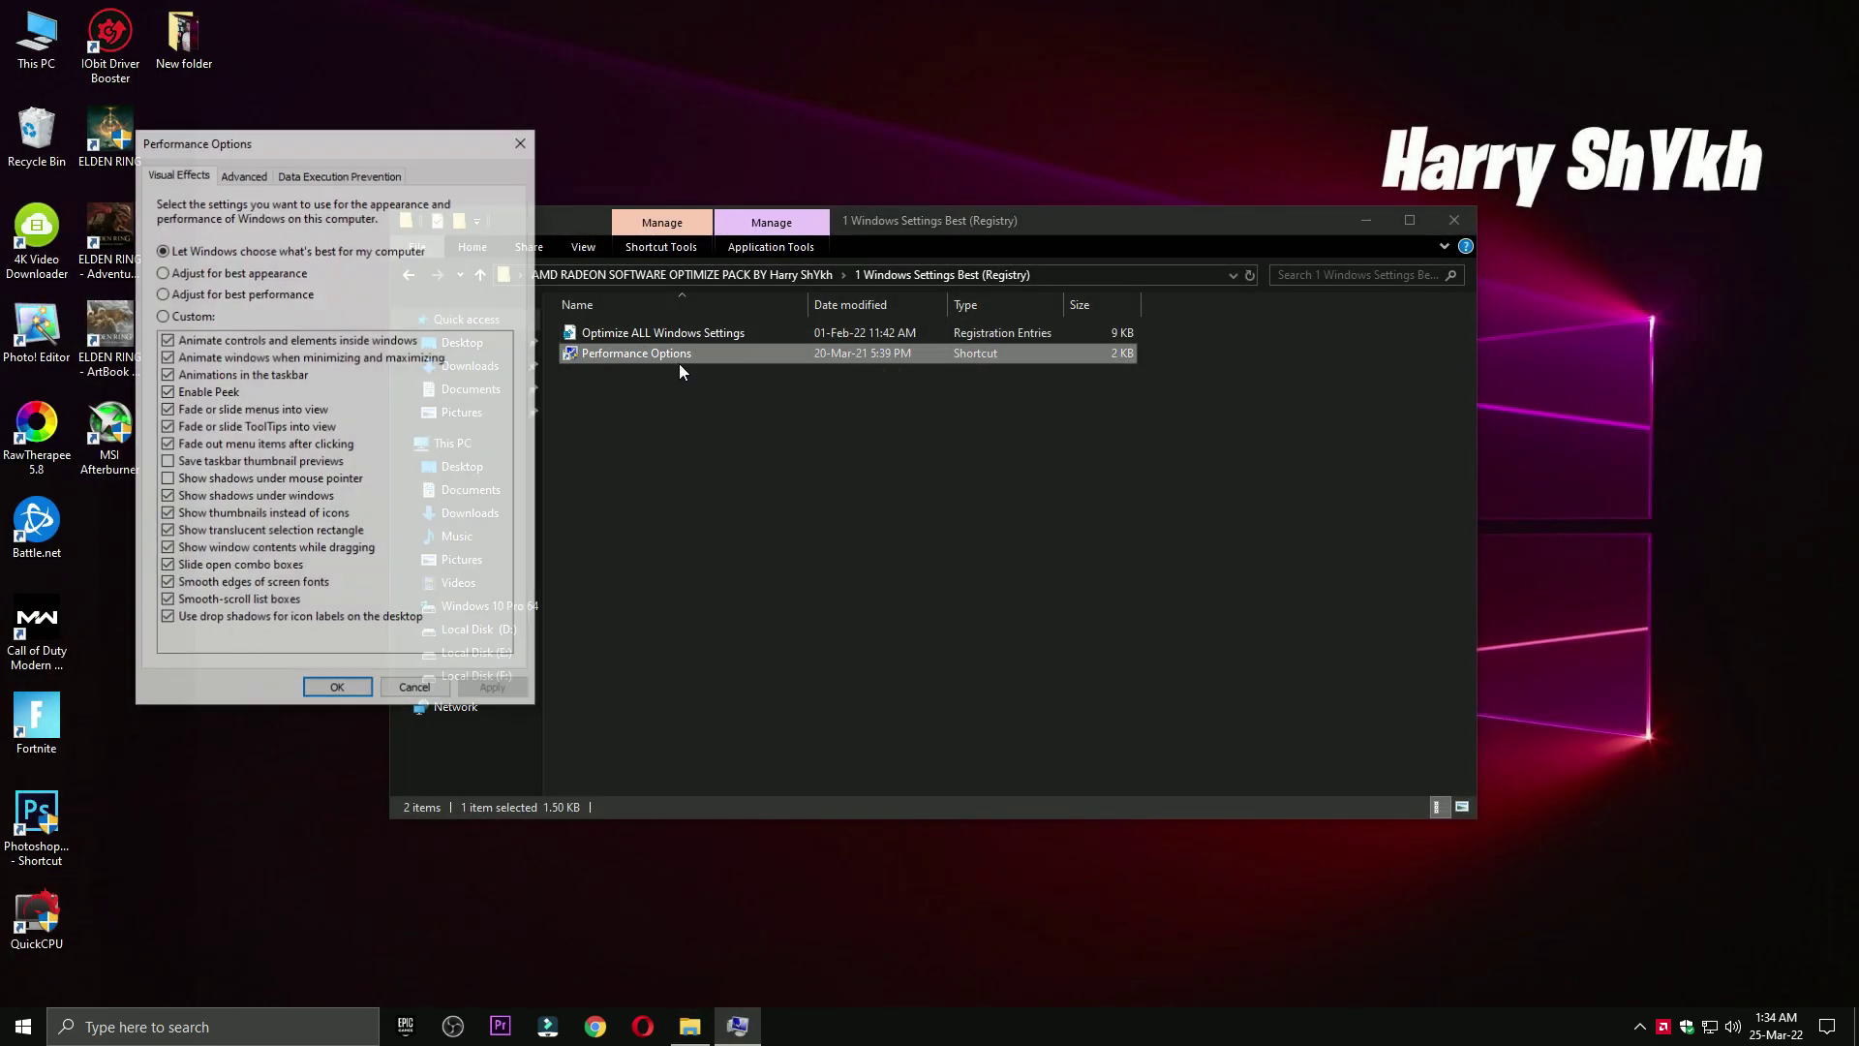
left_click_drag(290, 145, 549, 156)
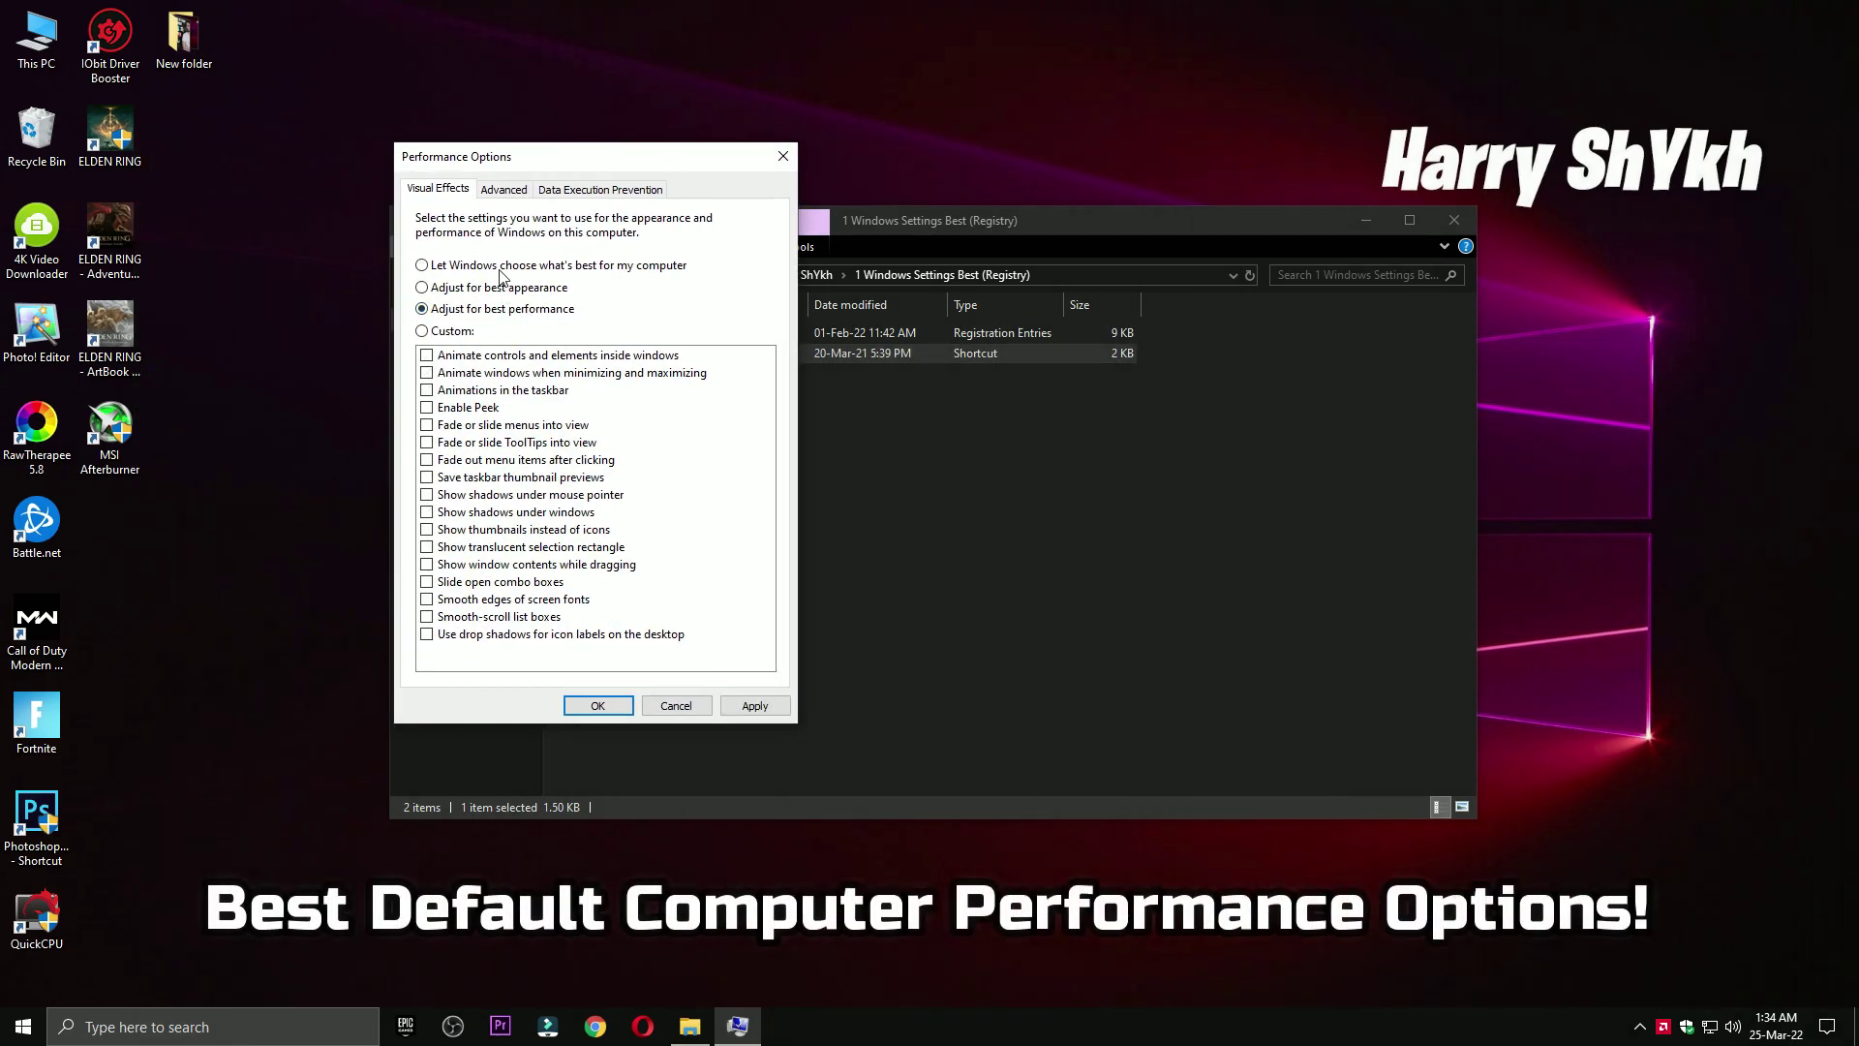
left_click(580, 701)
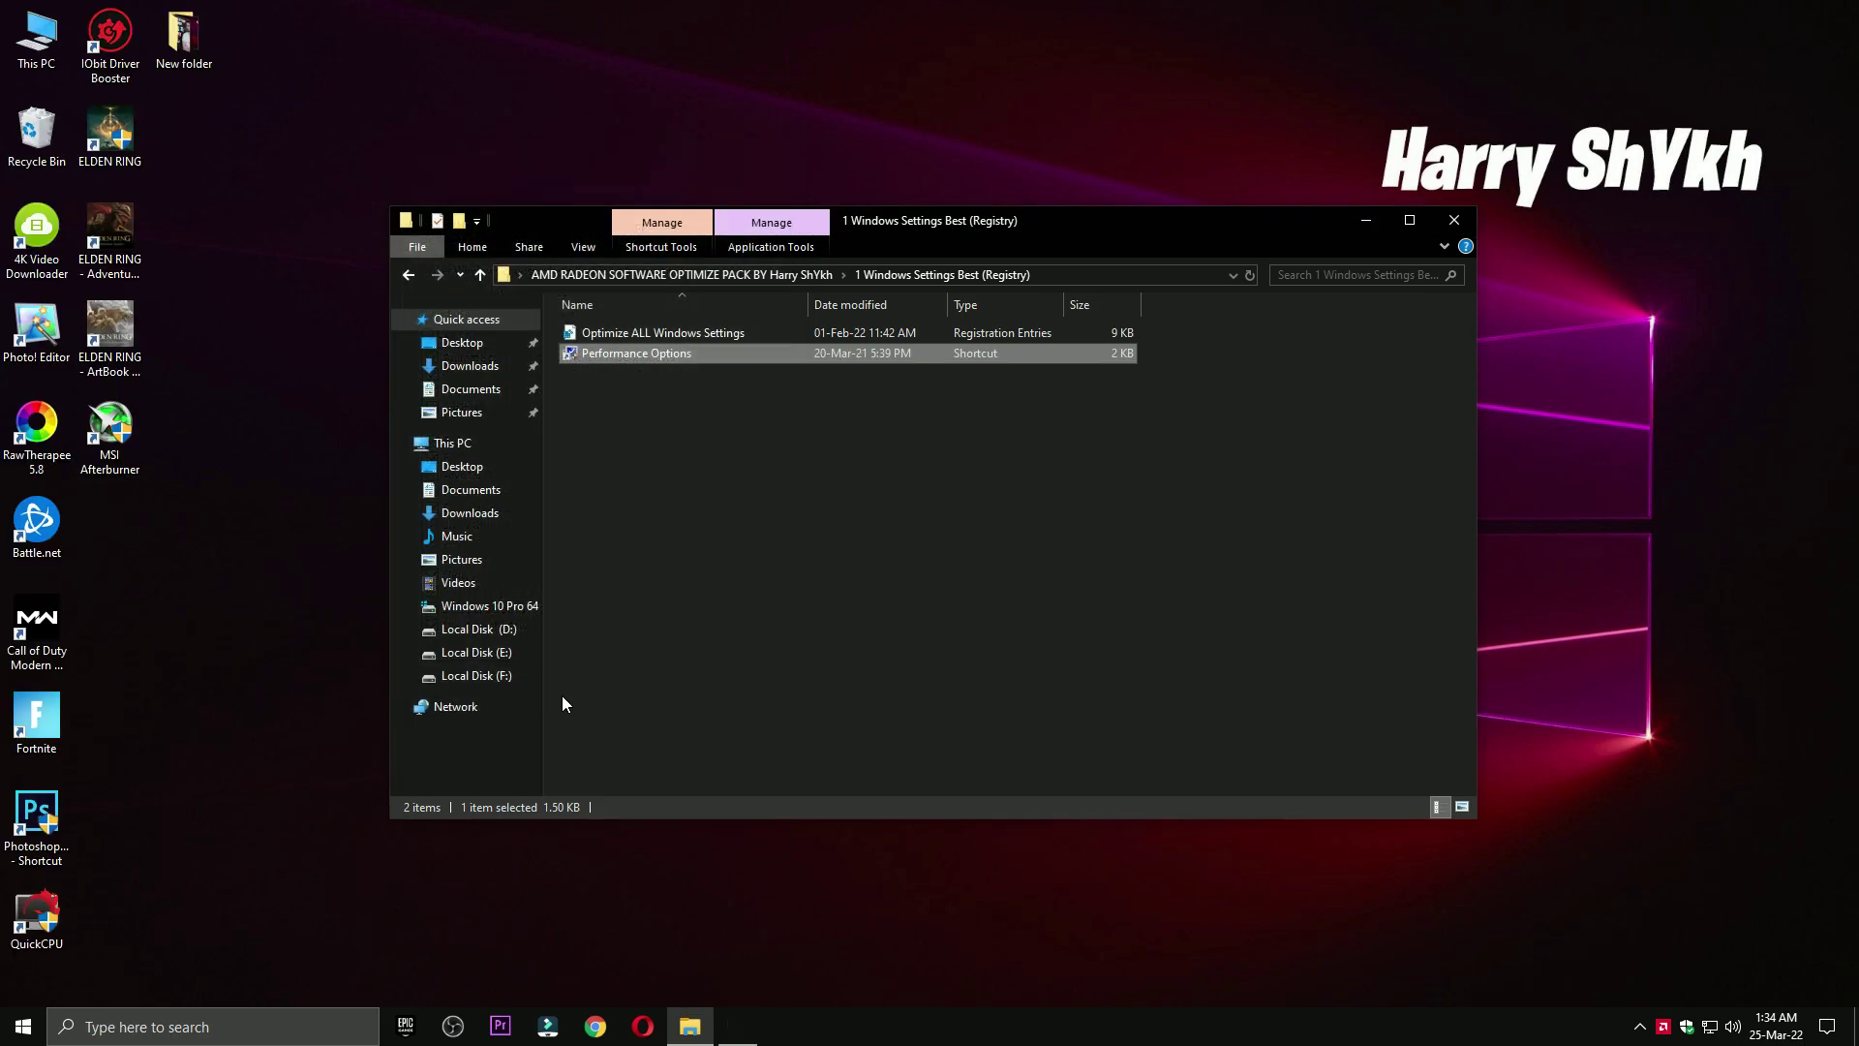
- Go back to the pack folder and open its "2 Power Plan" subfolder
left_click(400, 276)
double_click(597, 352)
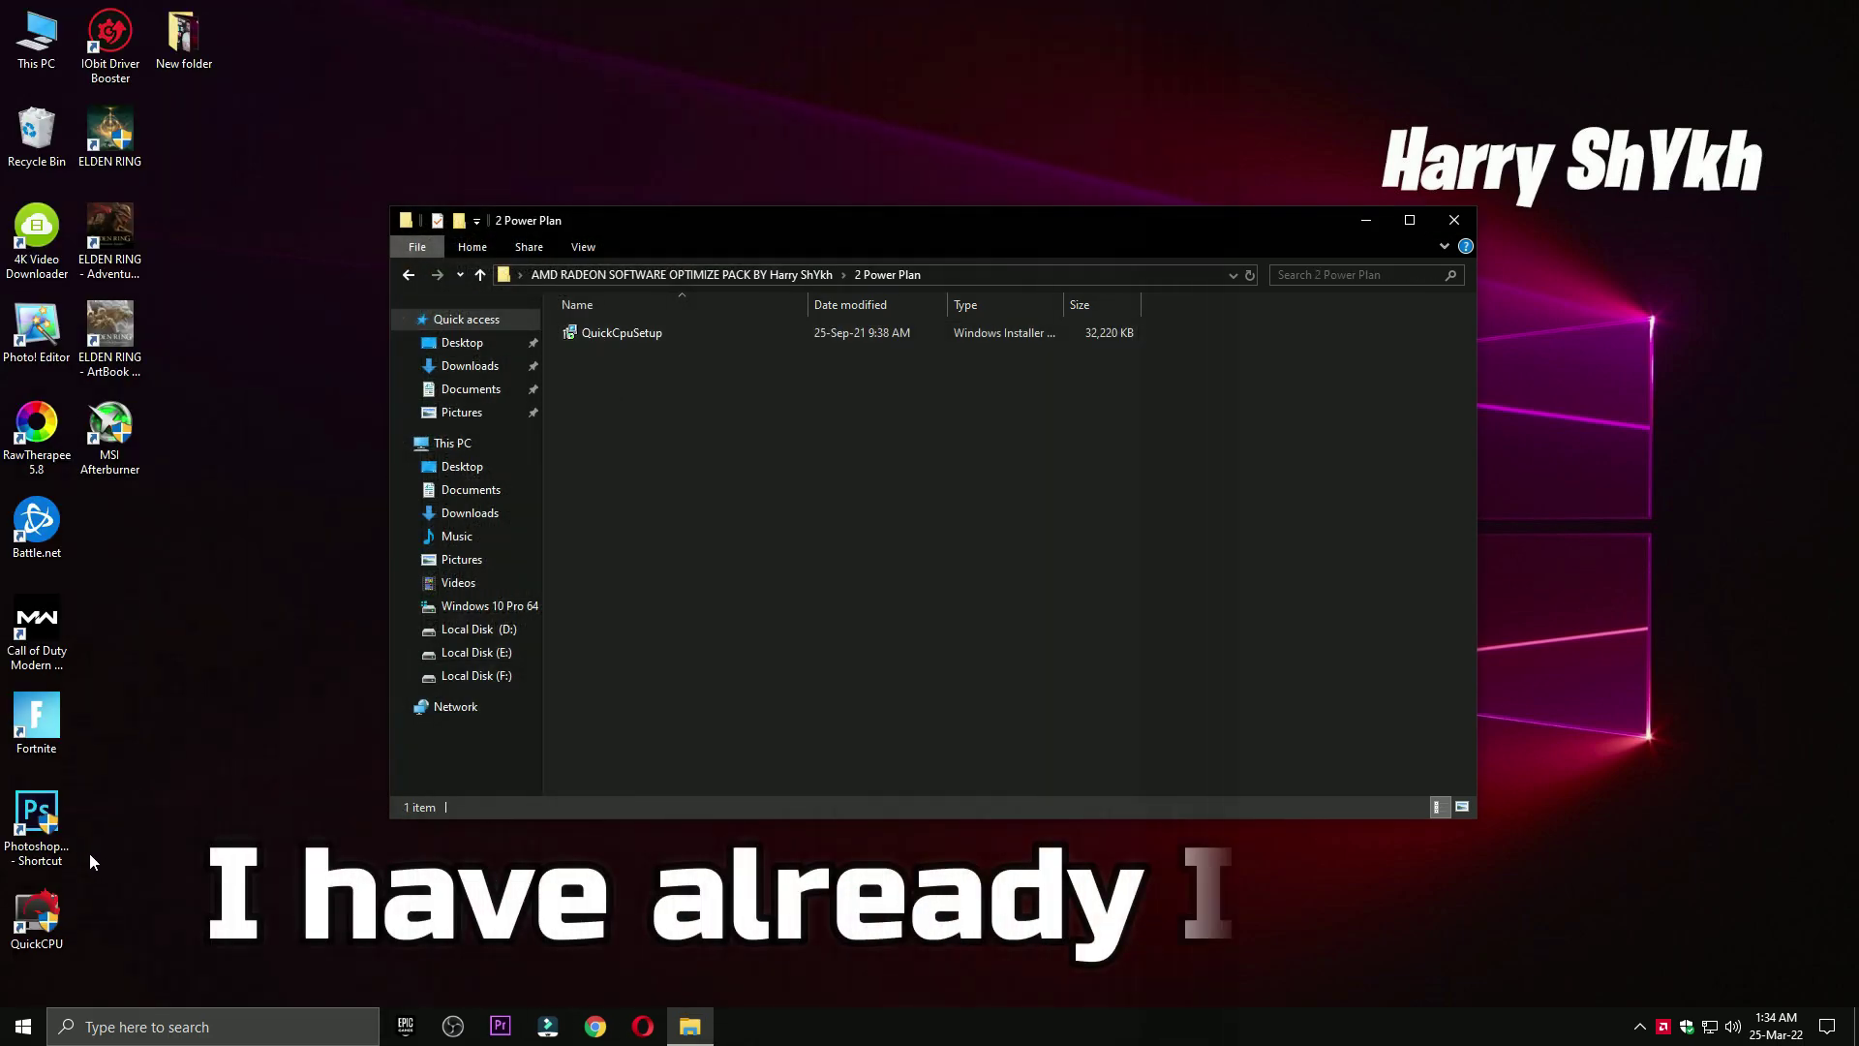
- Launch QuickCPU from the desktop, close the folder window, and dismiss the new-version notice
left_click(24, 907)
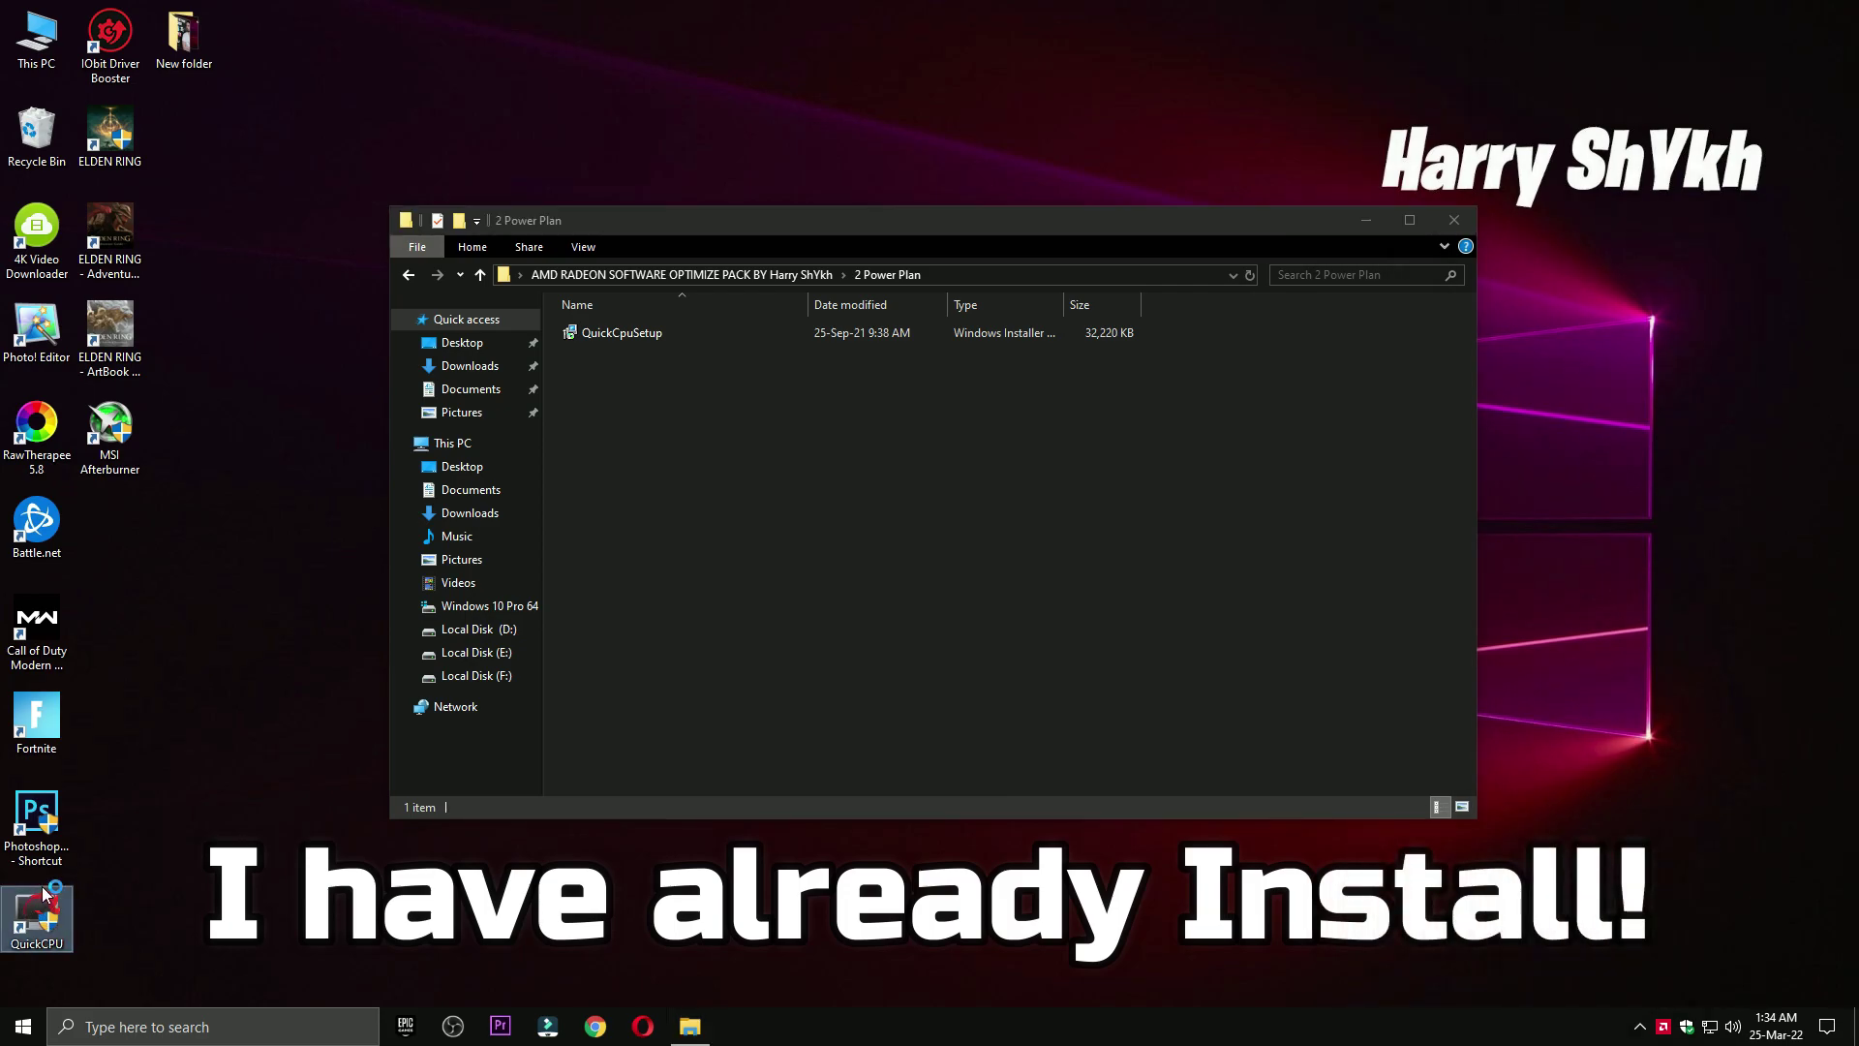
left_click(1452, 223)
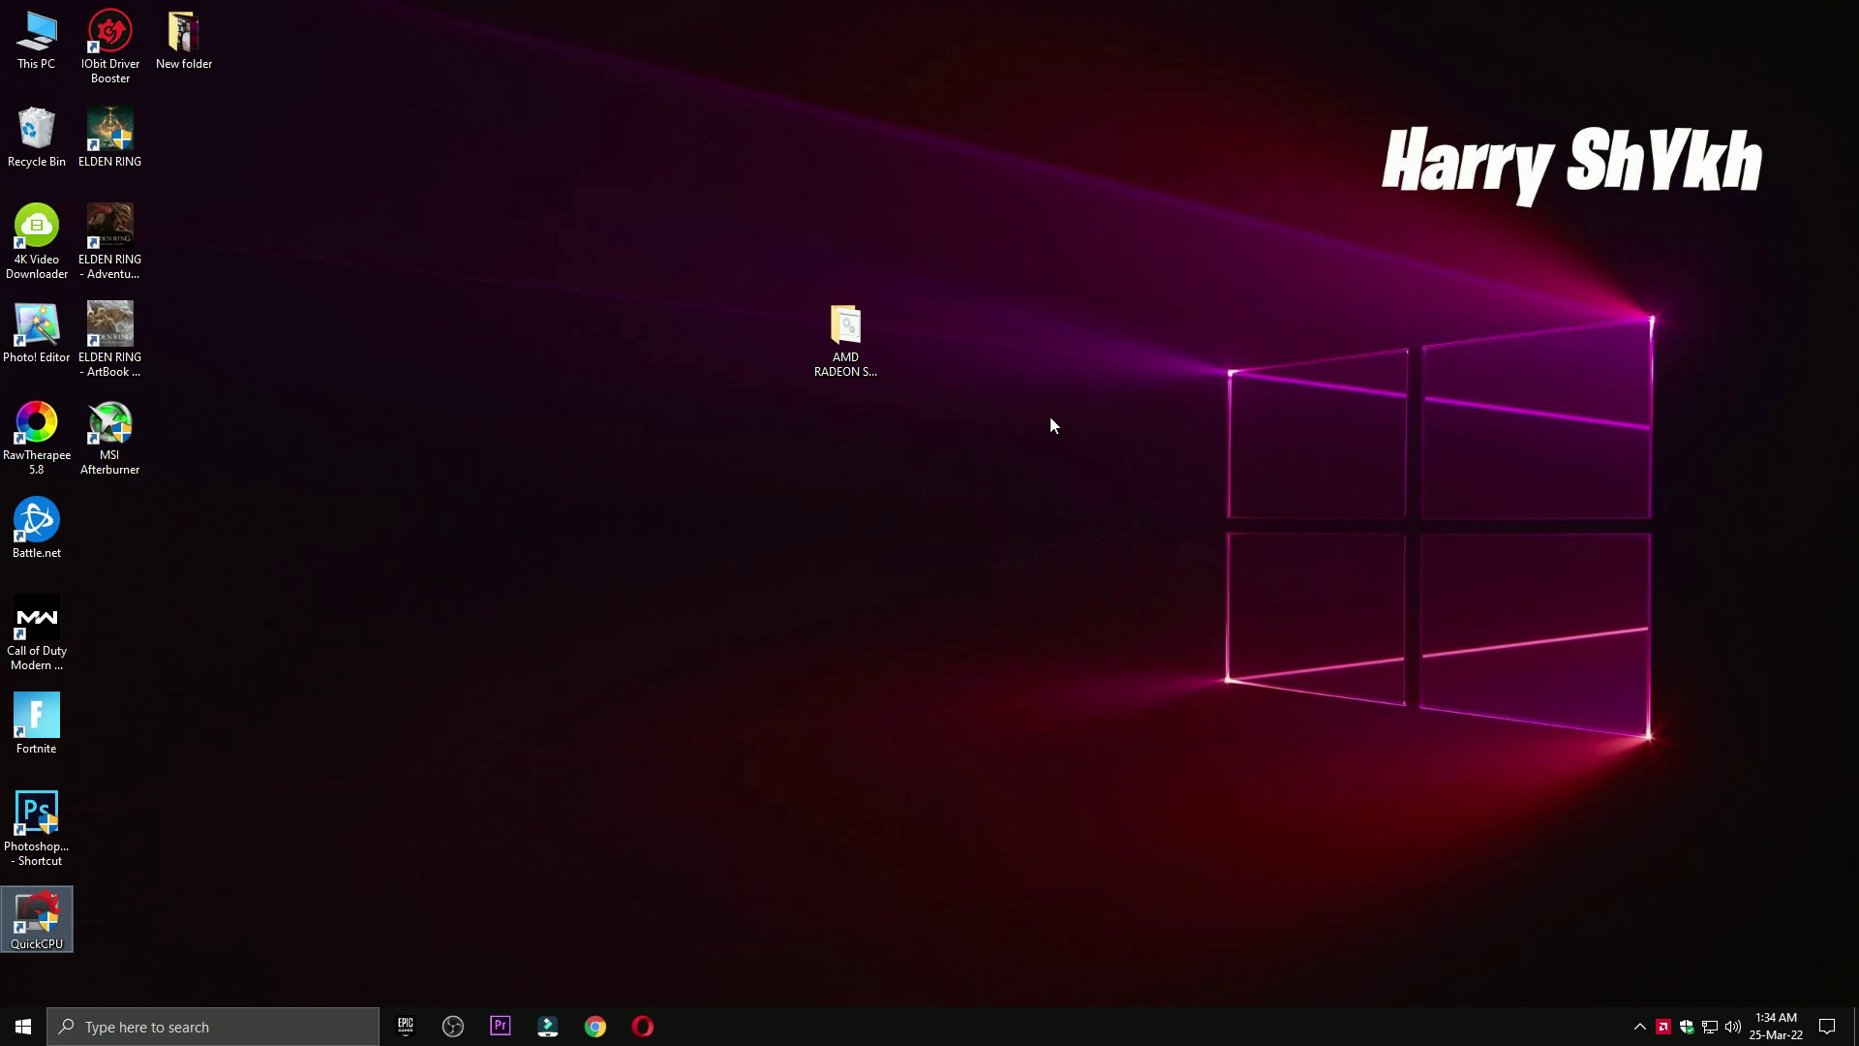
key("Return")
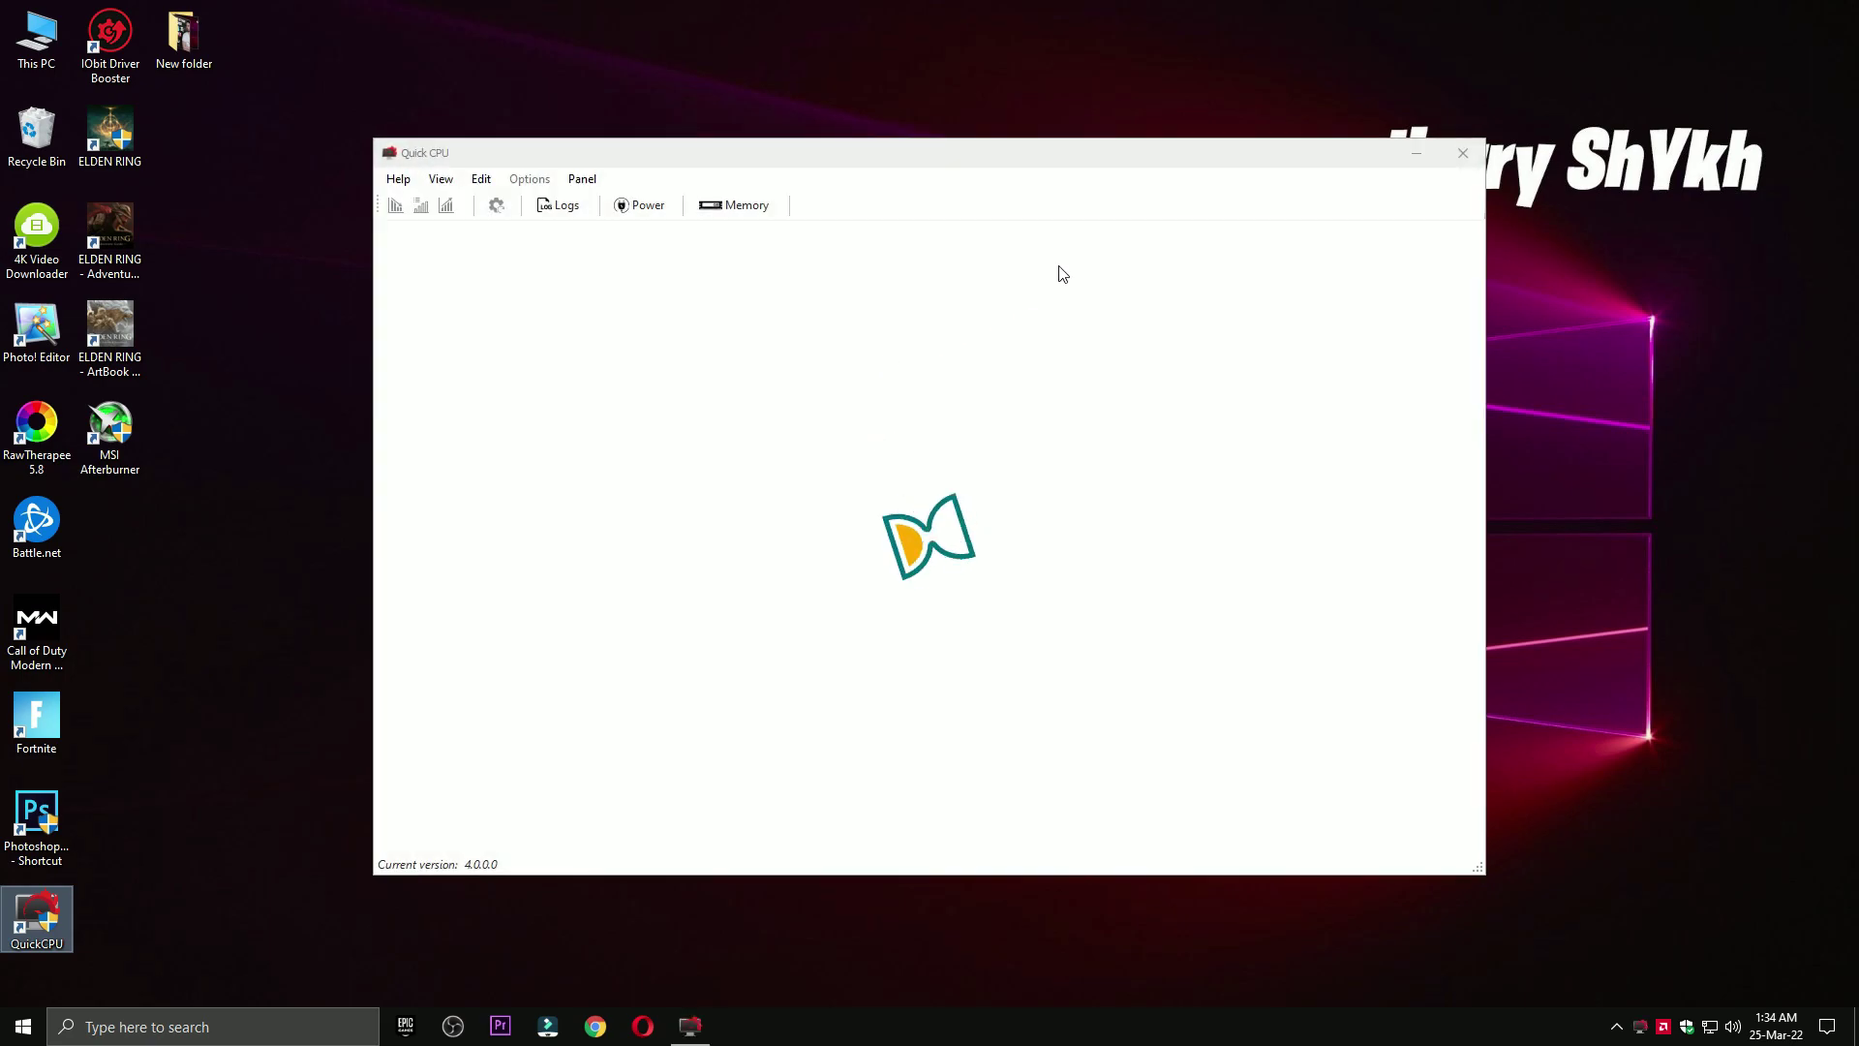
left_click_drag(1063, 152, 911, 98)
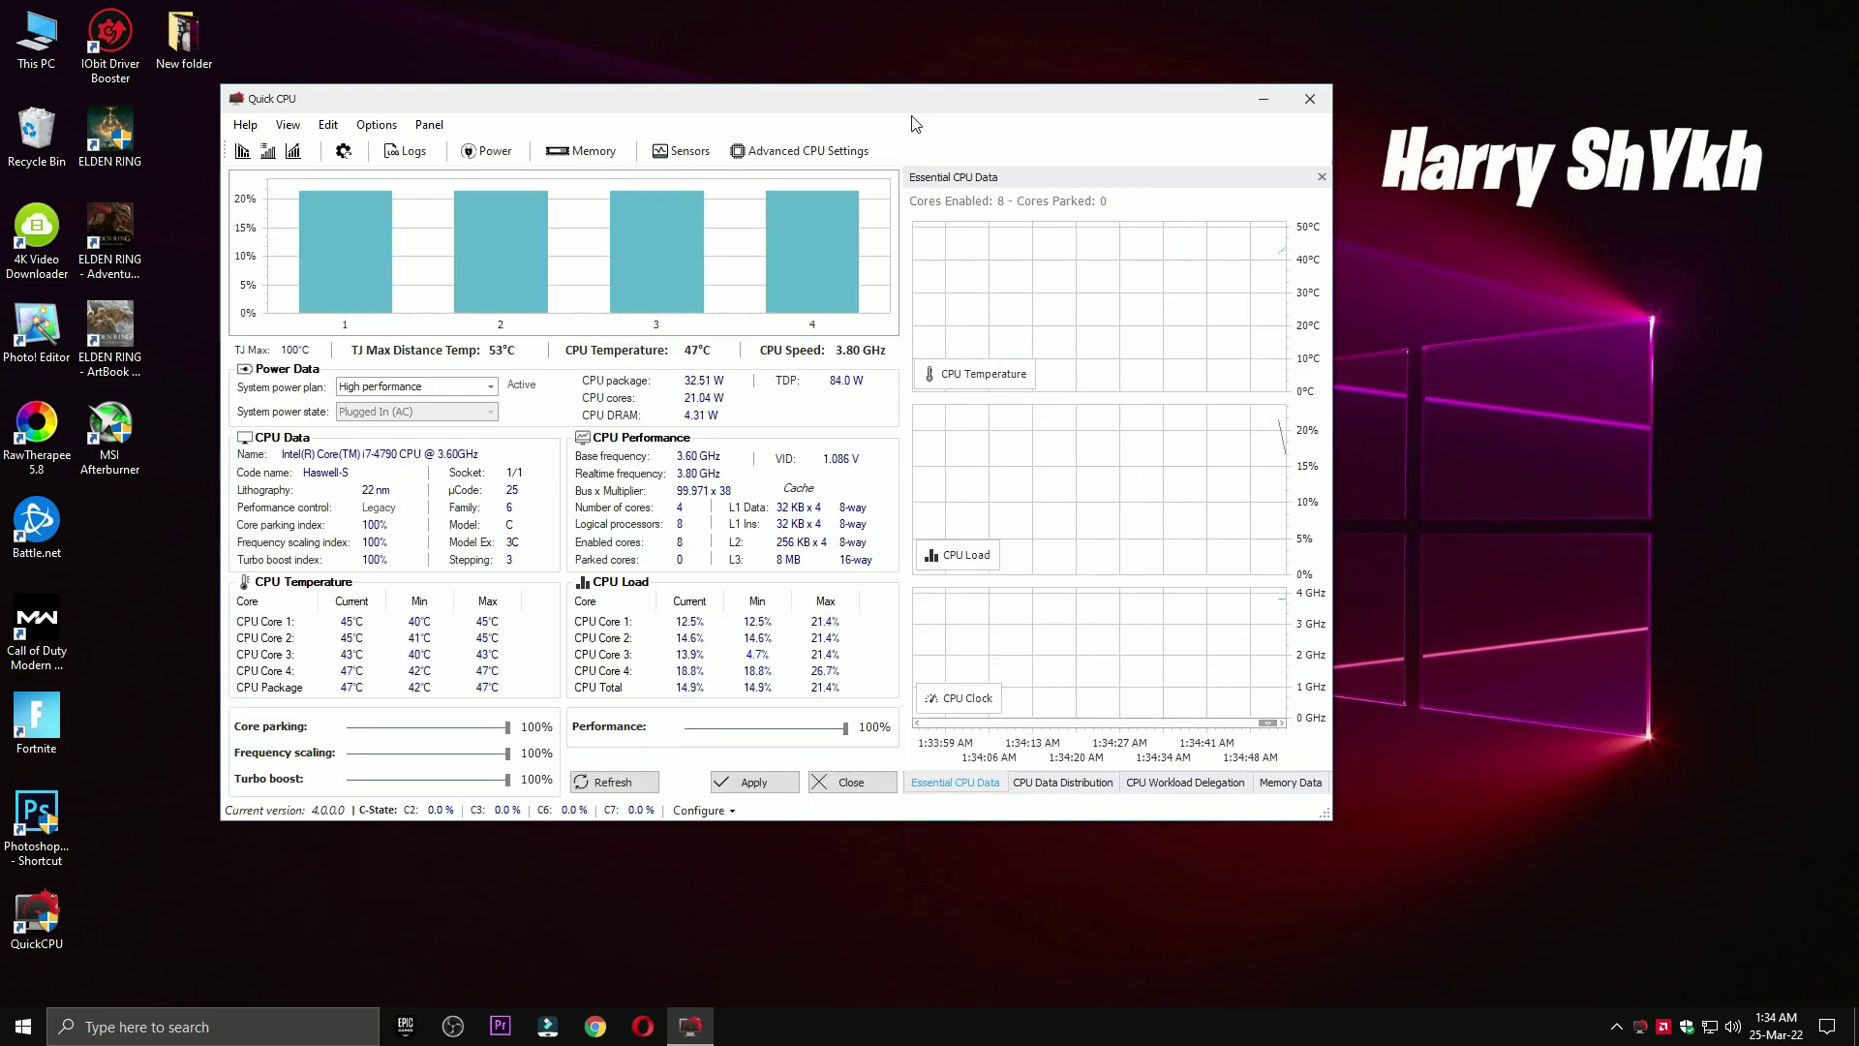
left_click(918, 526)
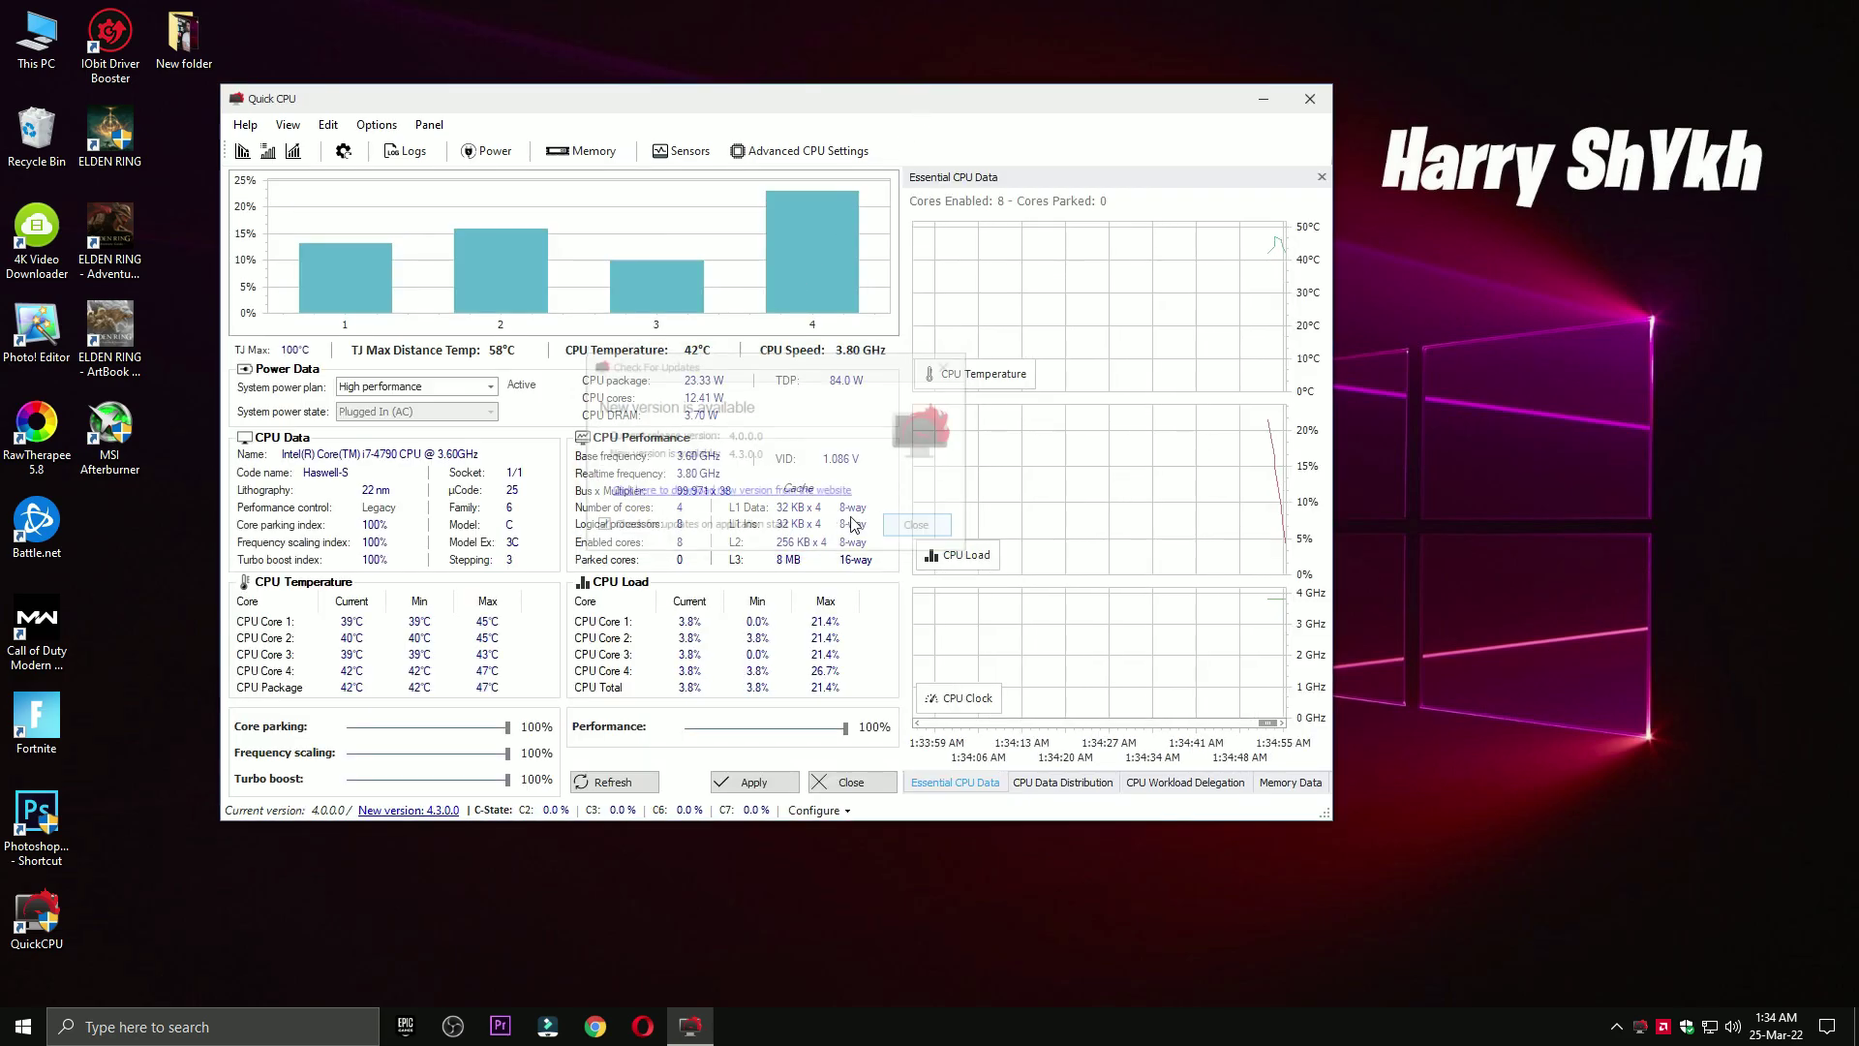
- Set the system power plan in Quick CPU to High performance and apply the settings
left_click(429, 387)
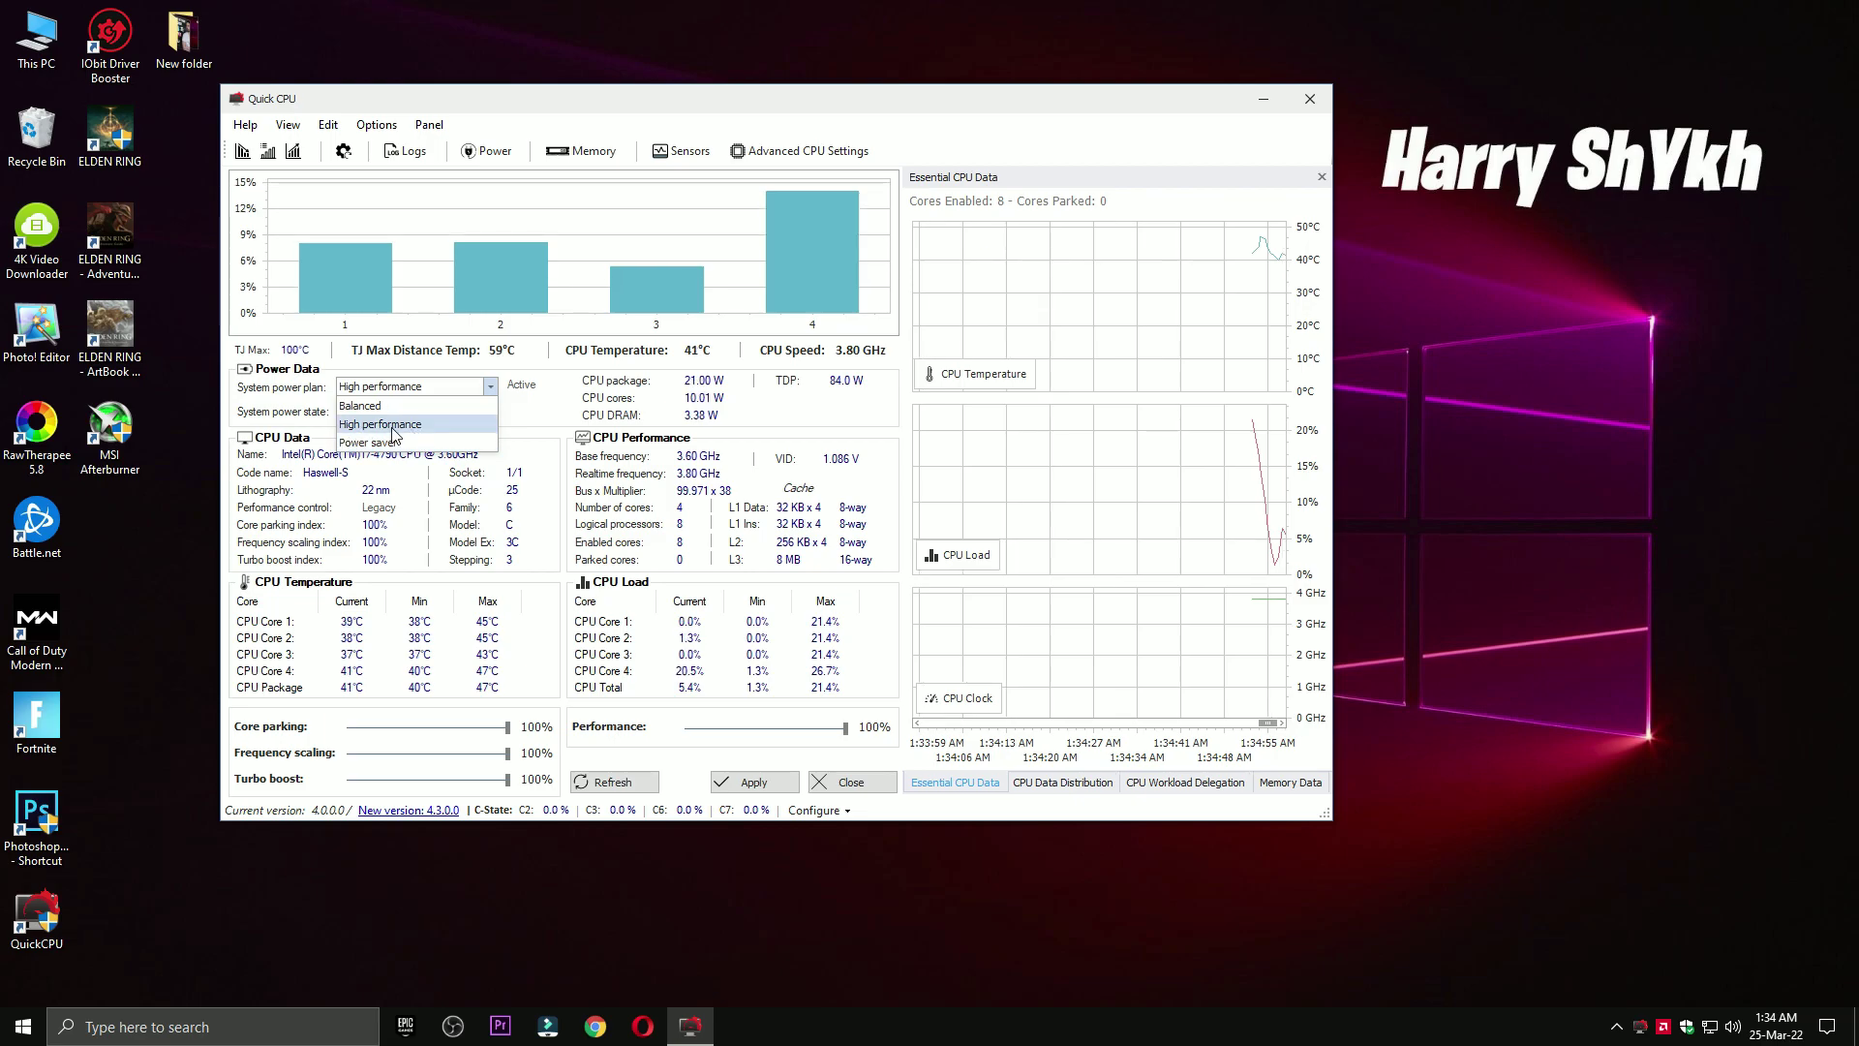
left_click(422, 426)
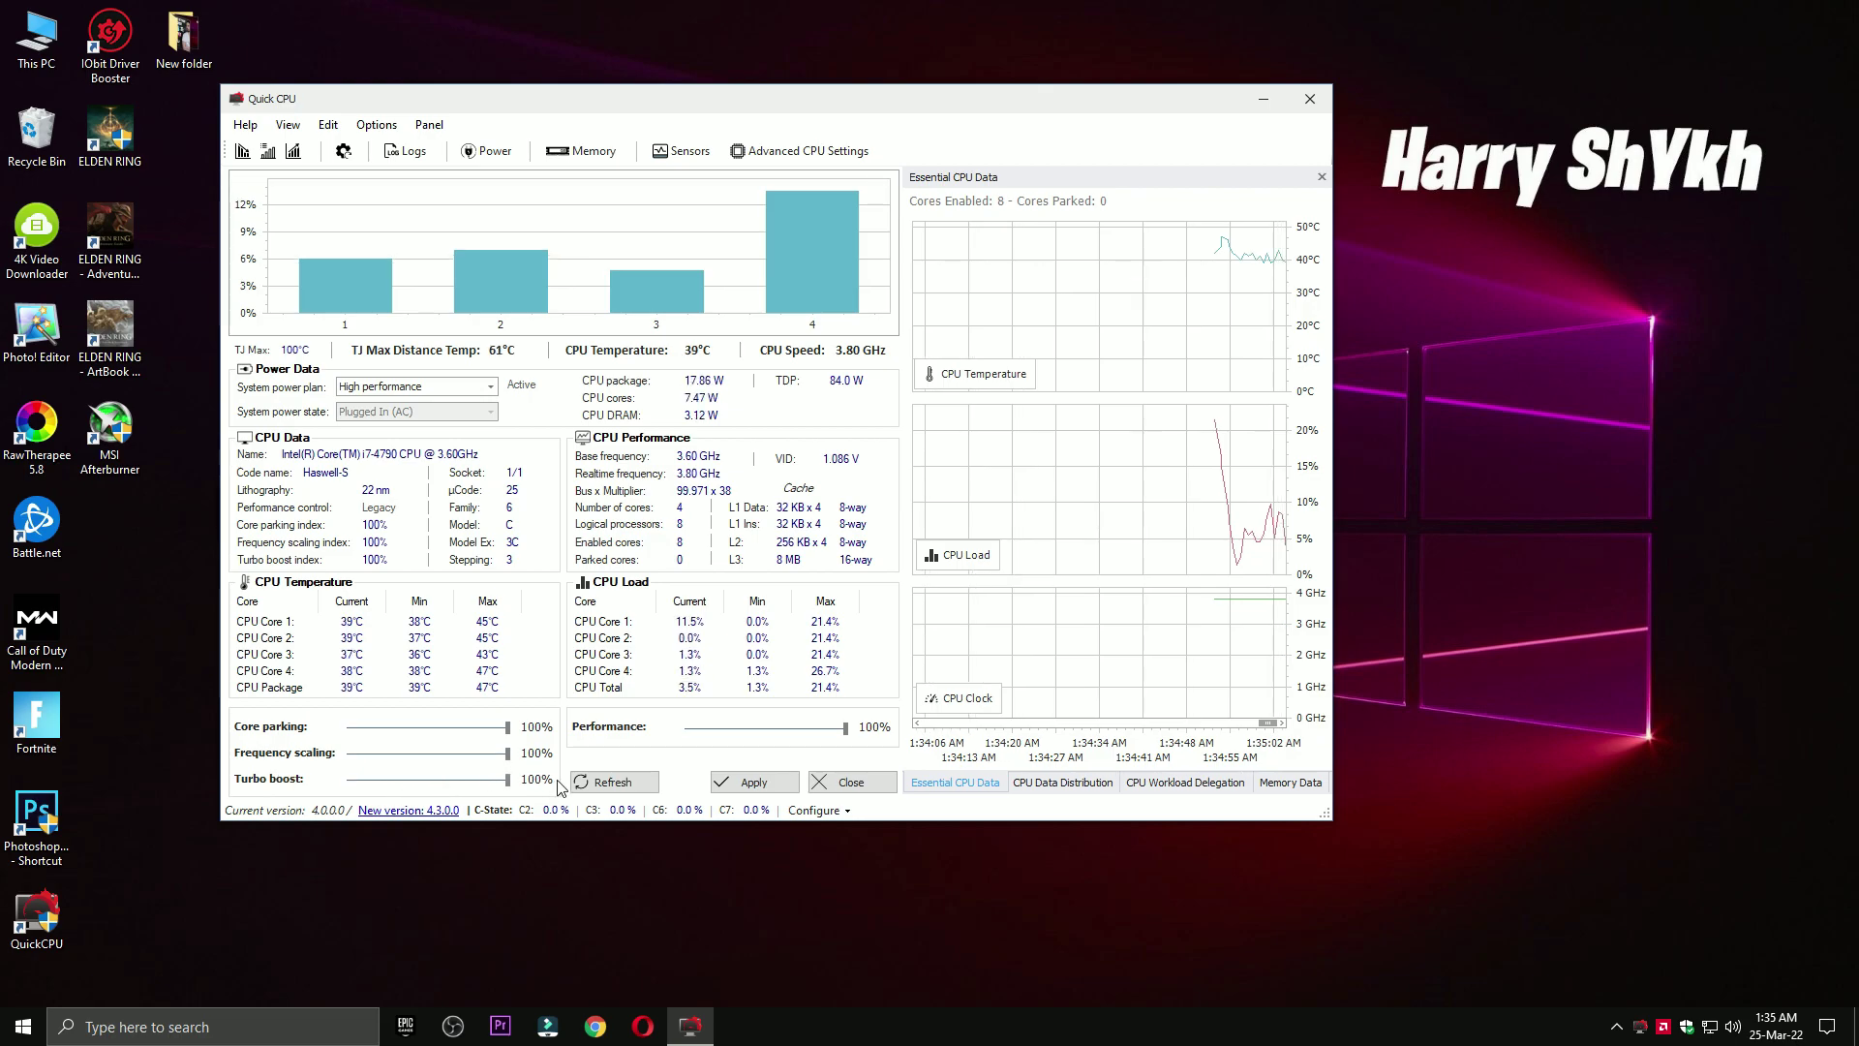
left_click(772, 781)
left_click(874, 502)
- Search Windows for "power", open "Choose a power plan", and expand the additional plans
left_click(216, 1026)
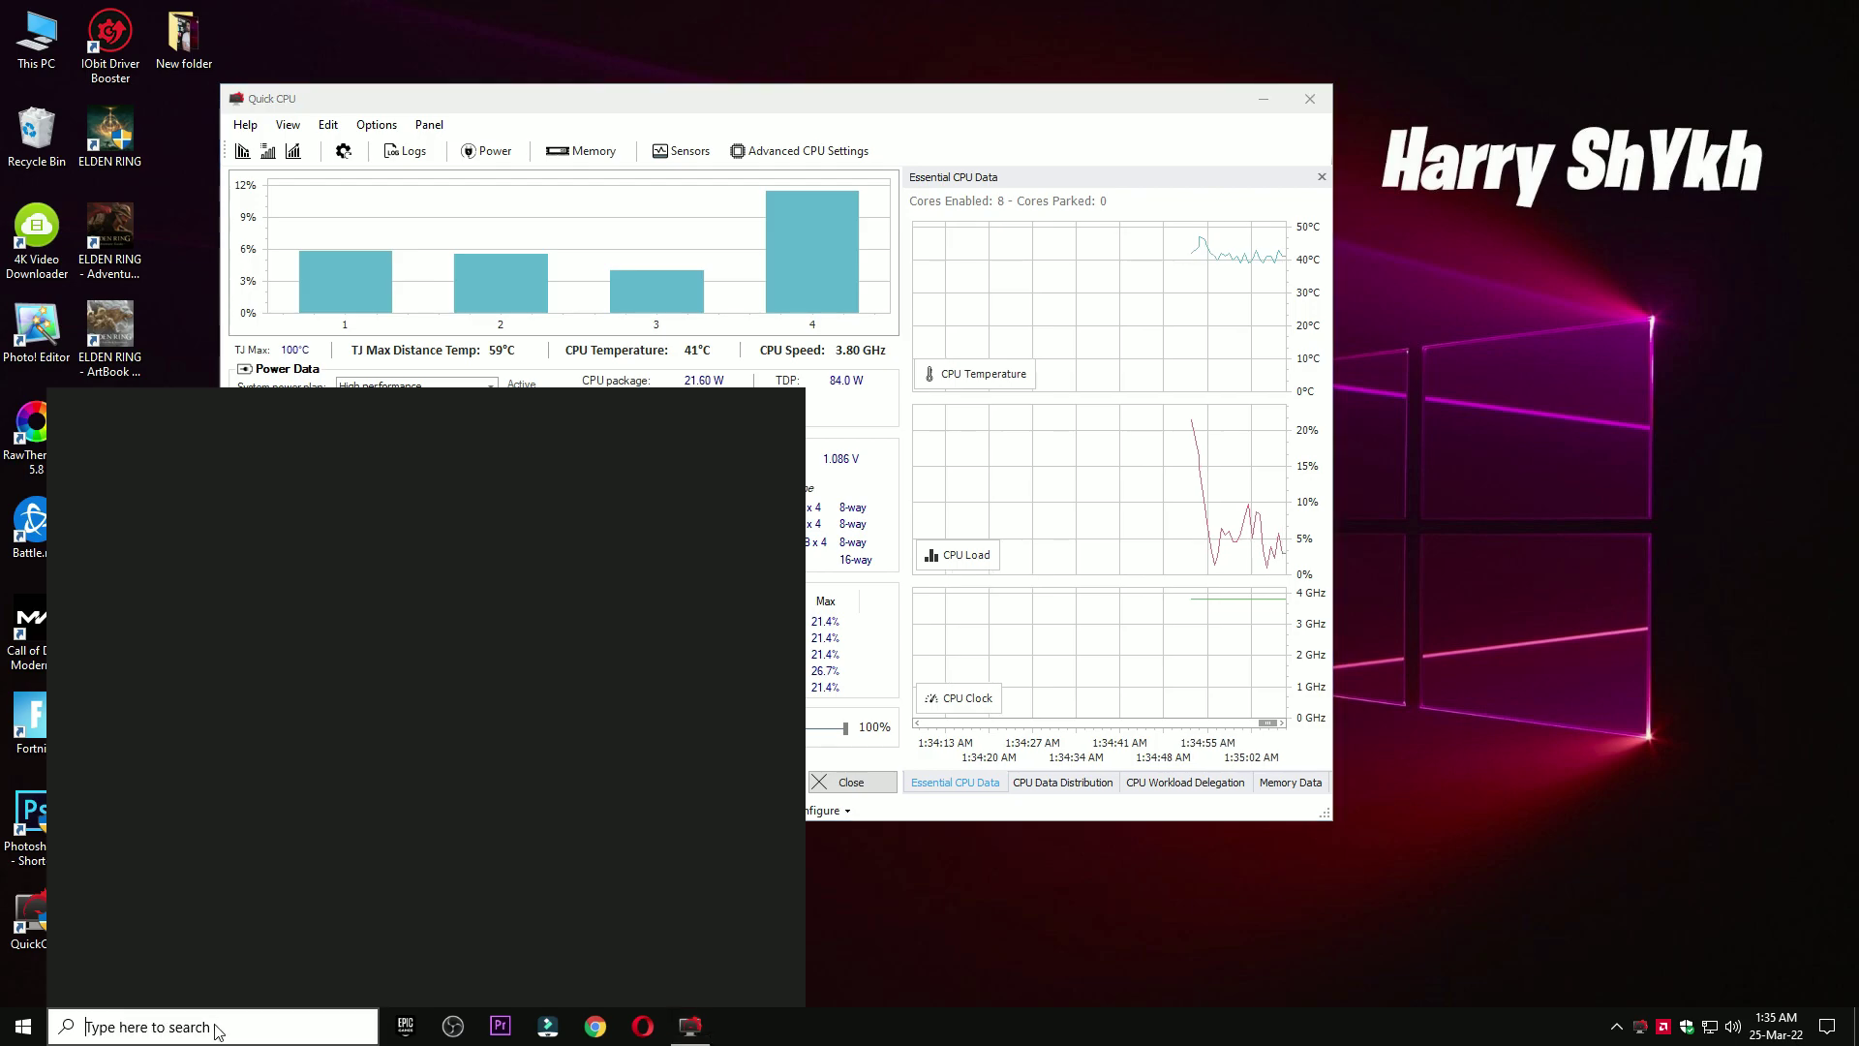
type("power")
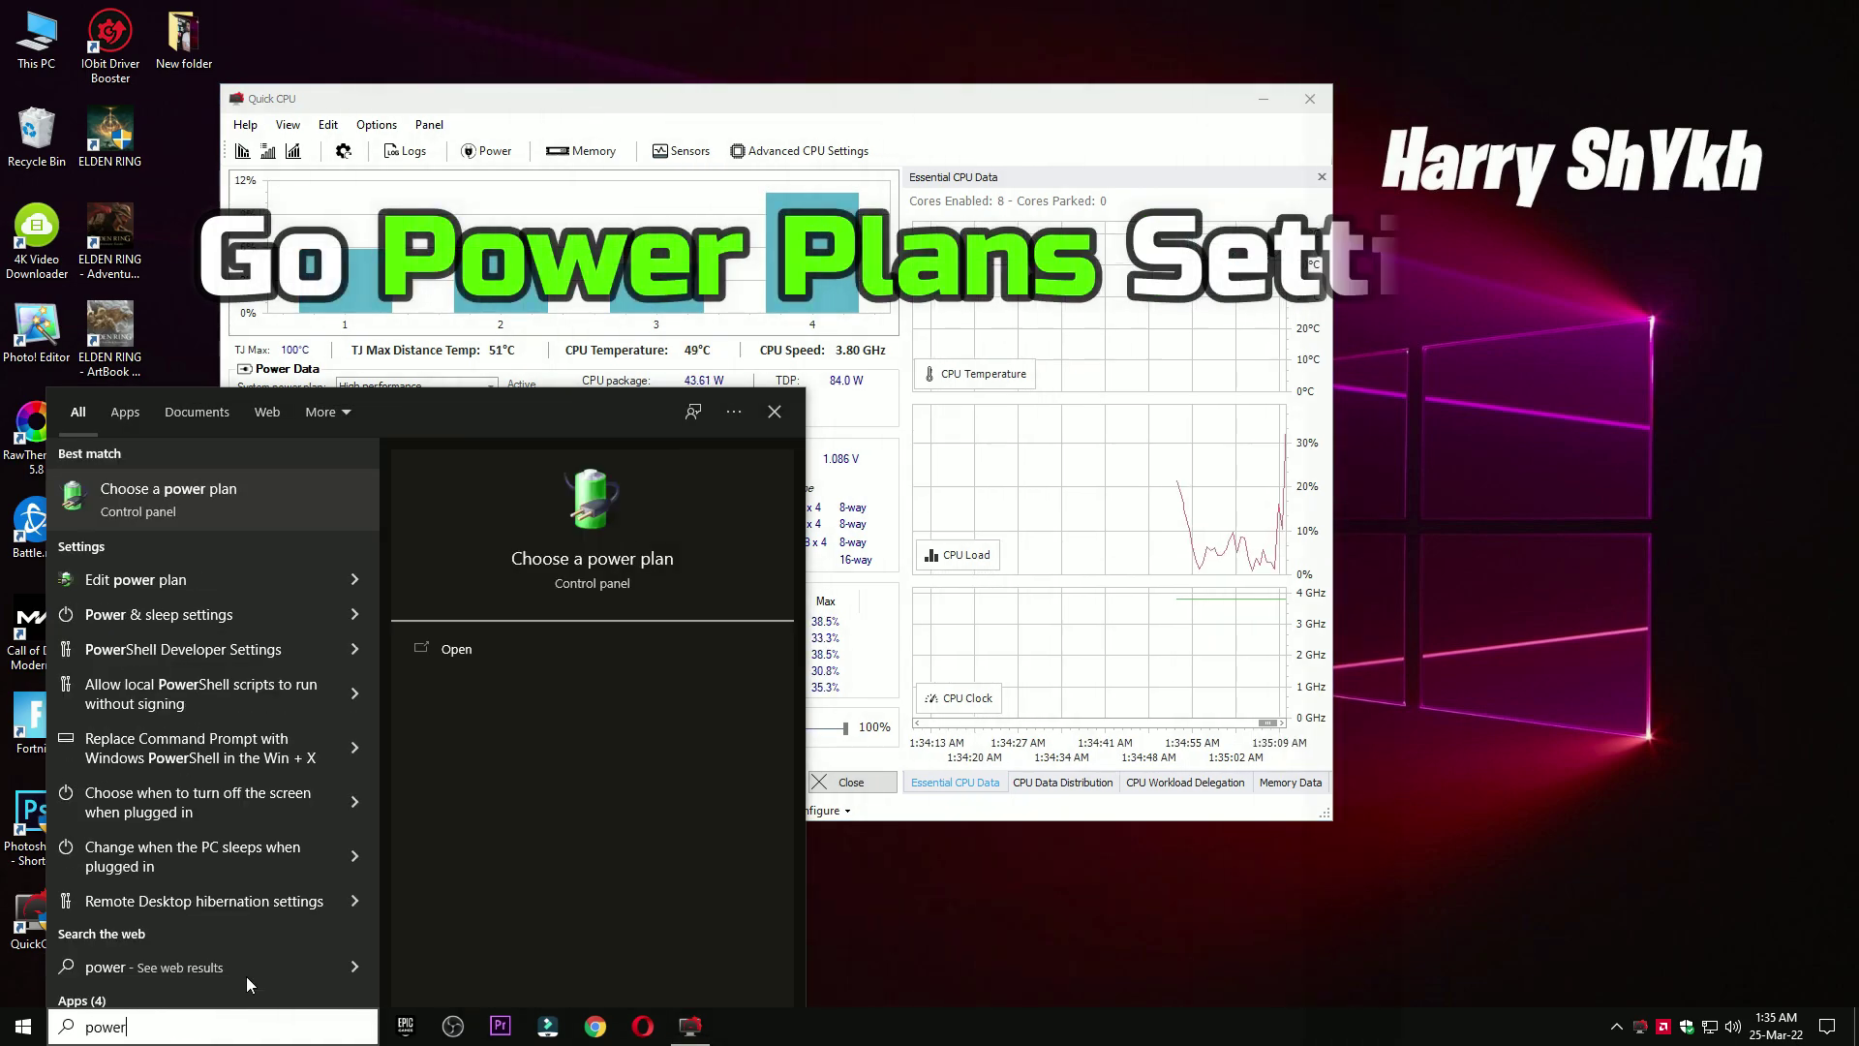
left_click(186, 496)
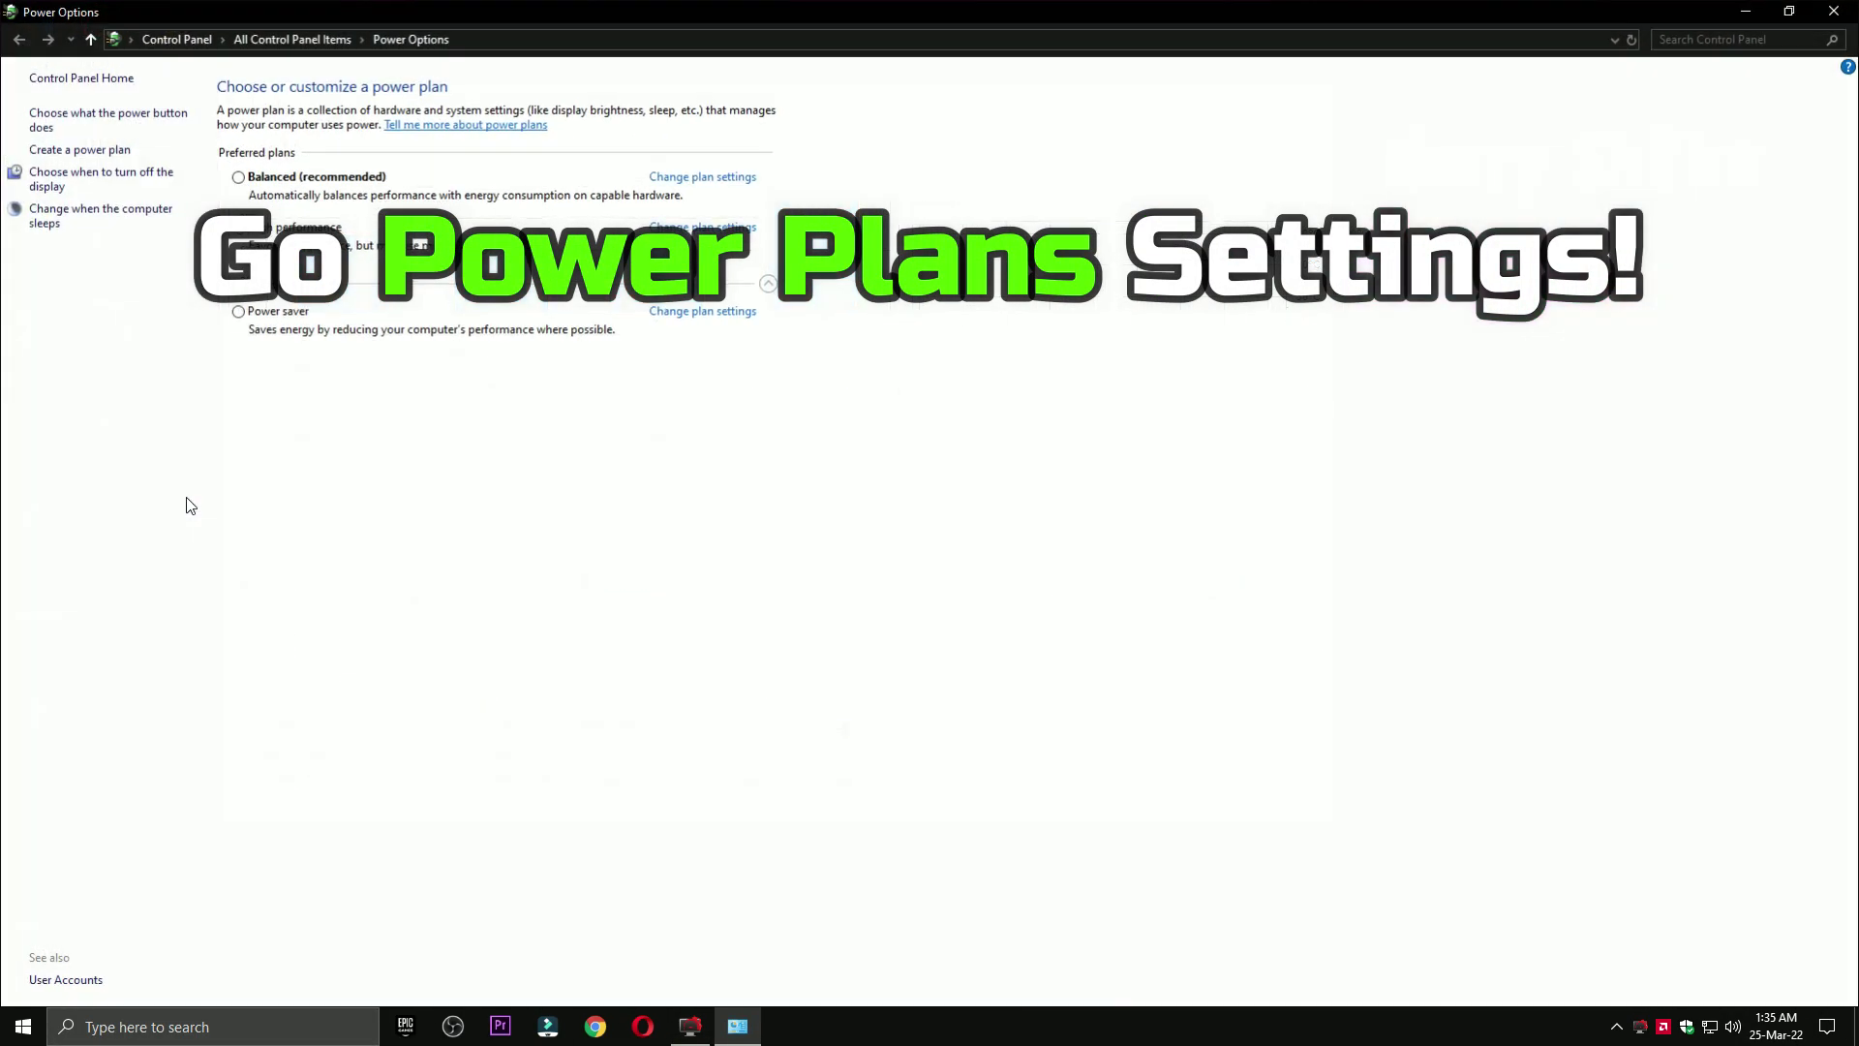
left_click(768, 283)
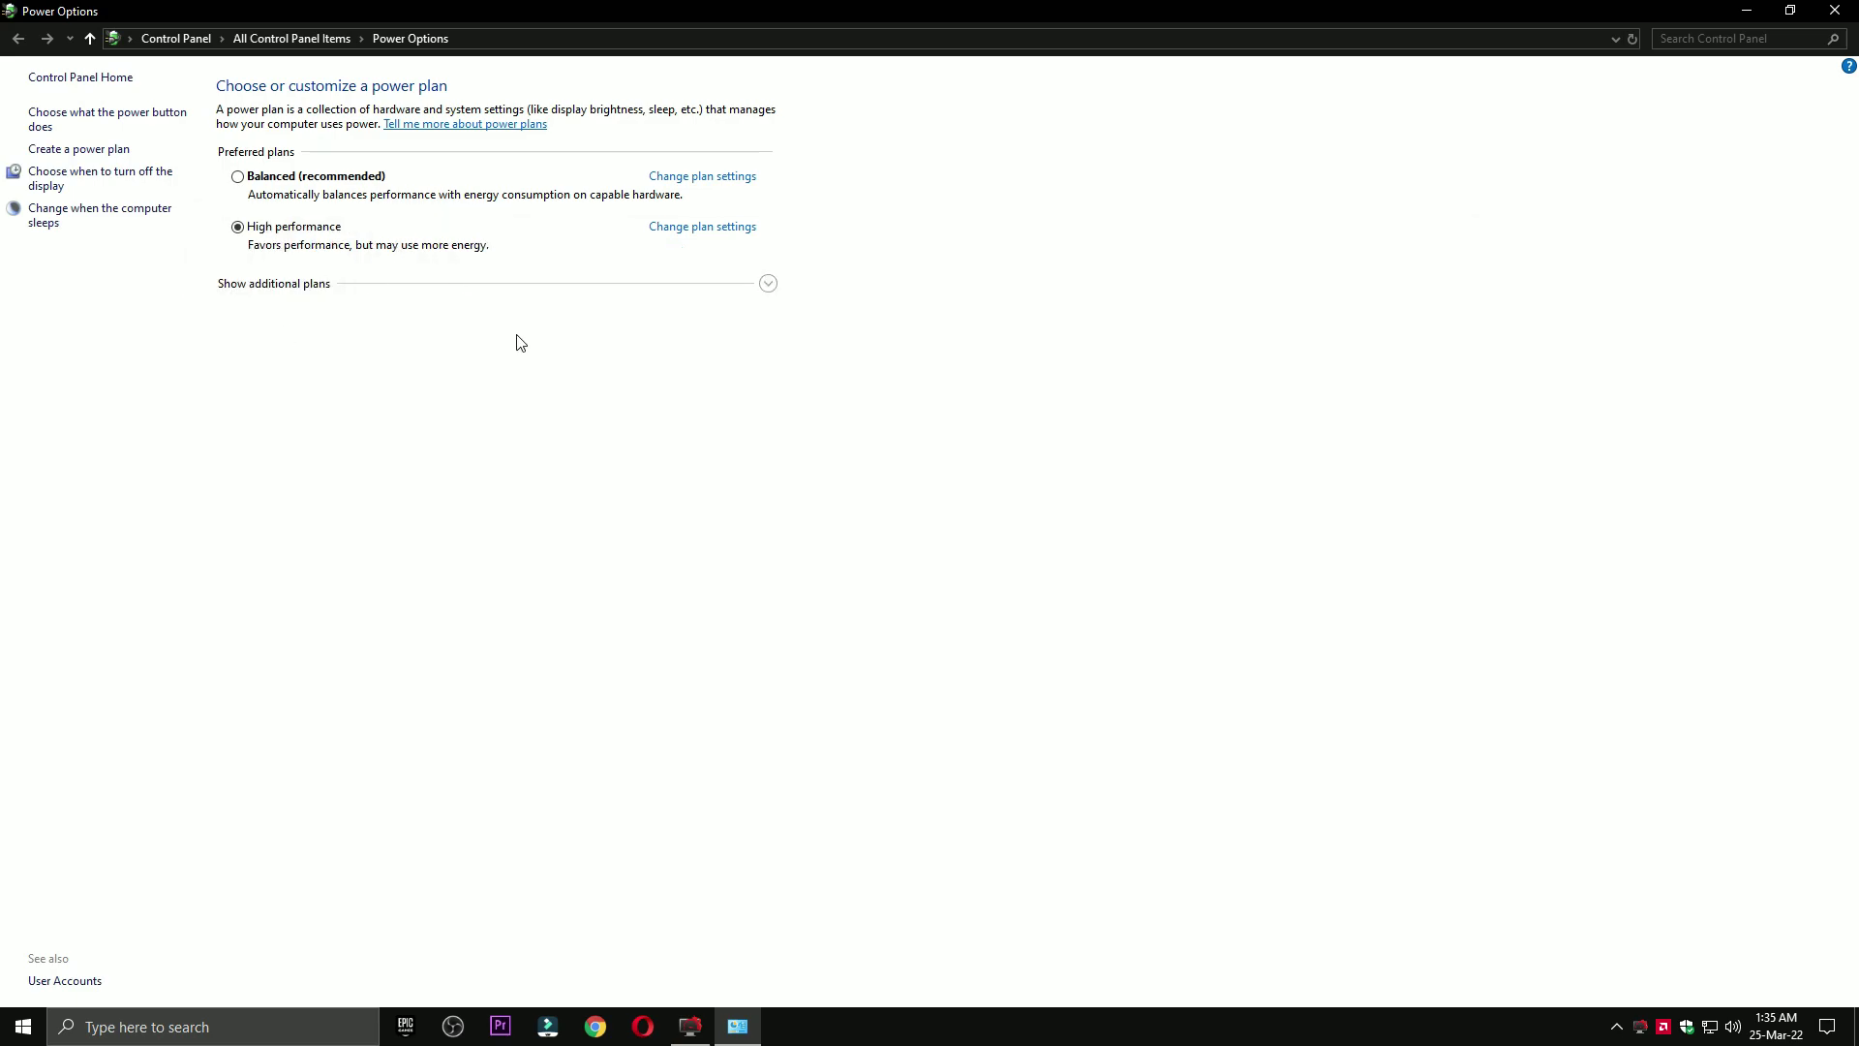
left_click(768, 284)
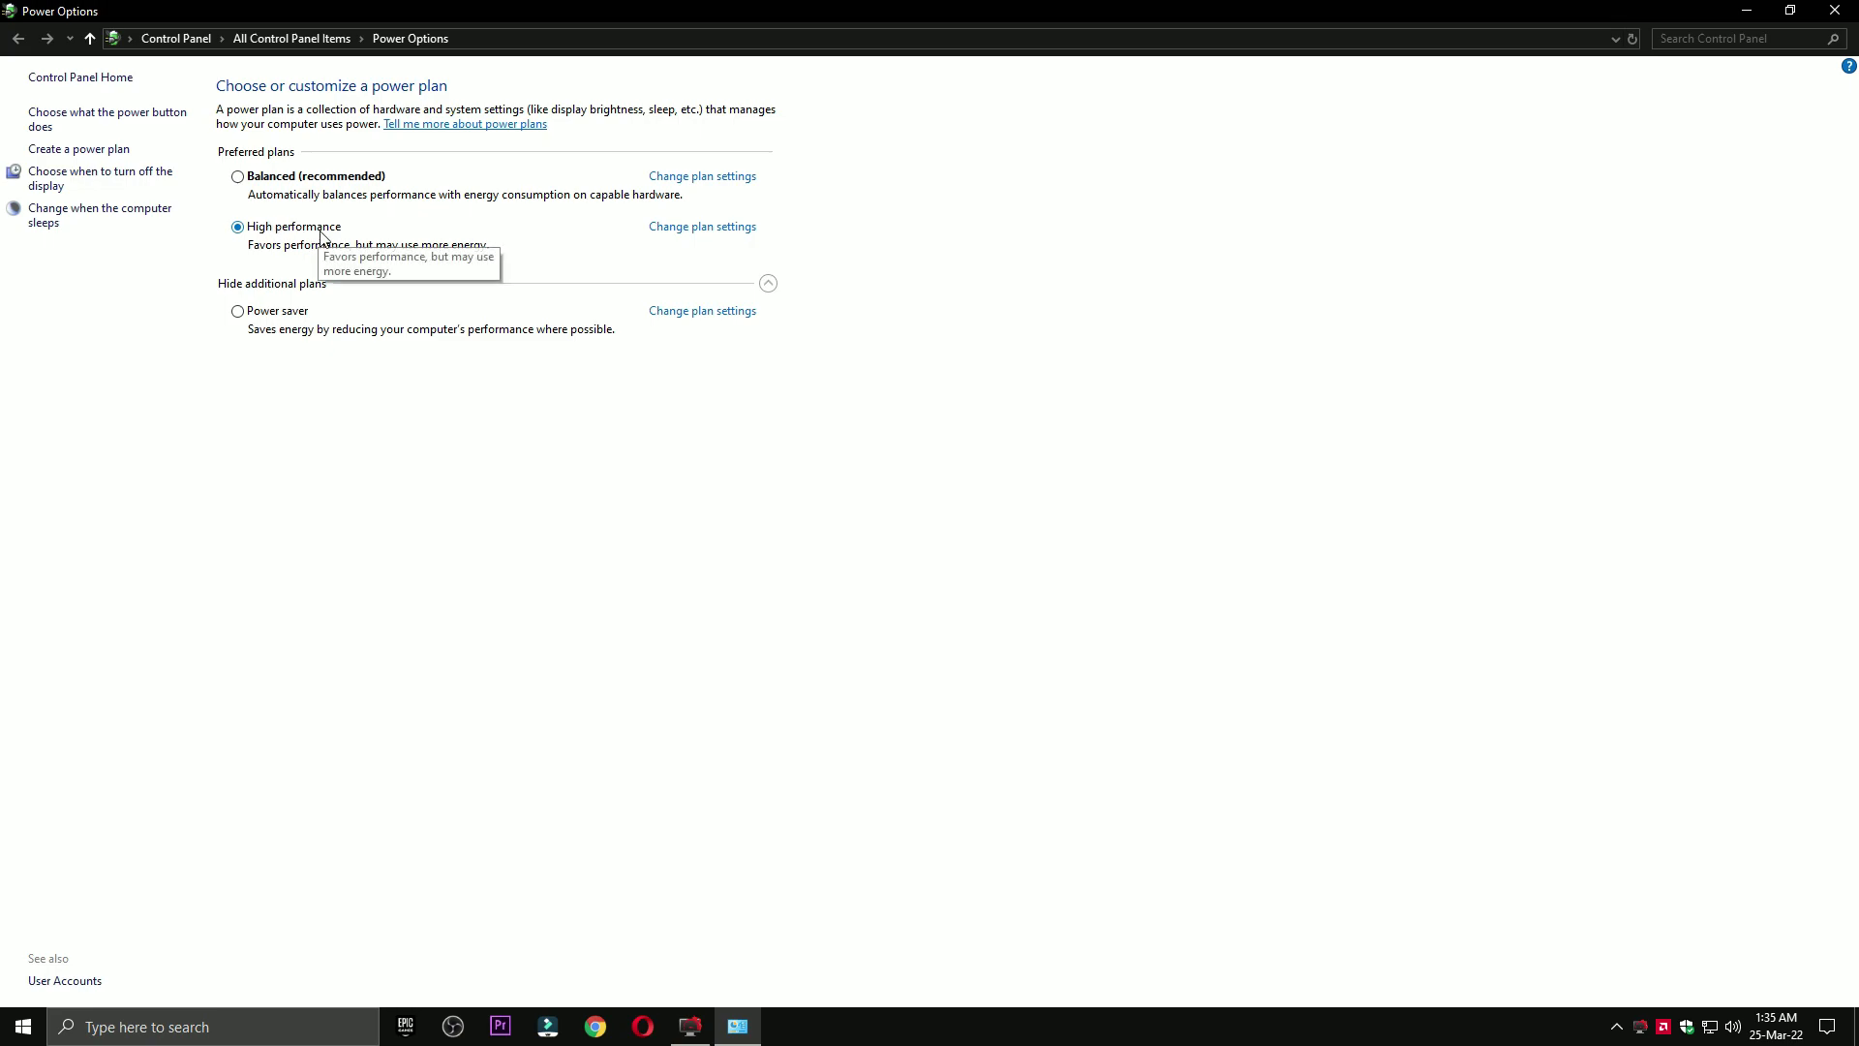
- Set "Turn off hard disk after" to 20 minutes in the High performance plan's advanced power settings
left_click(667, 229)
left_click(708, 257)
left_click(78, 194)
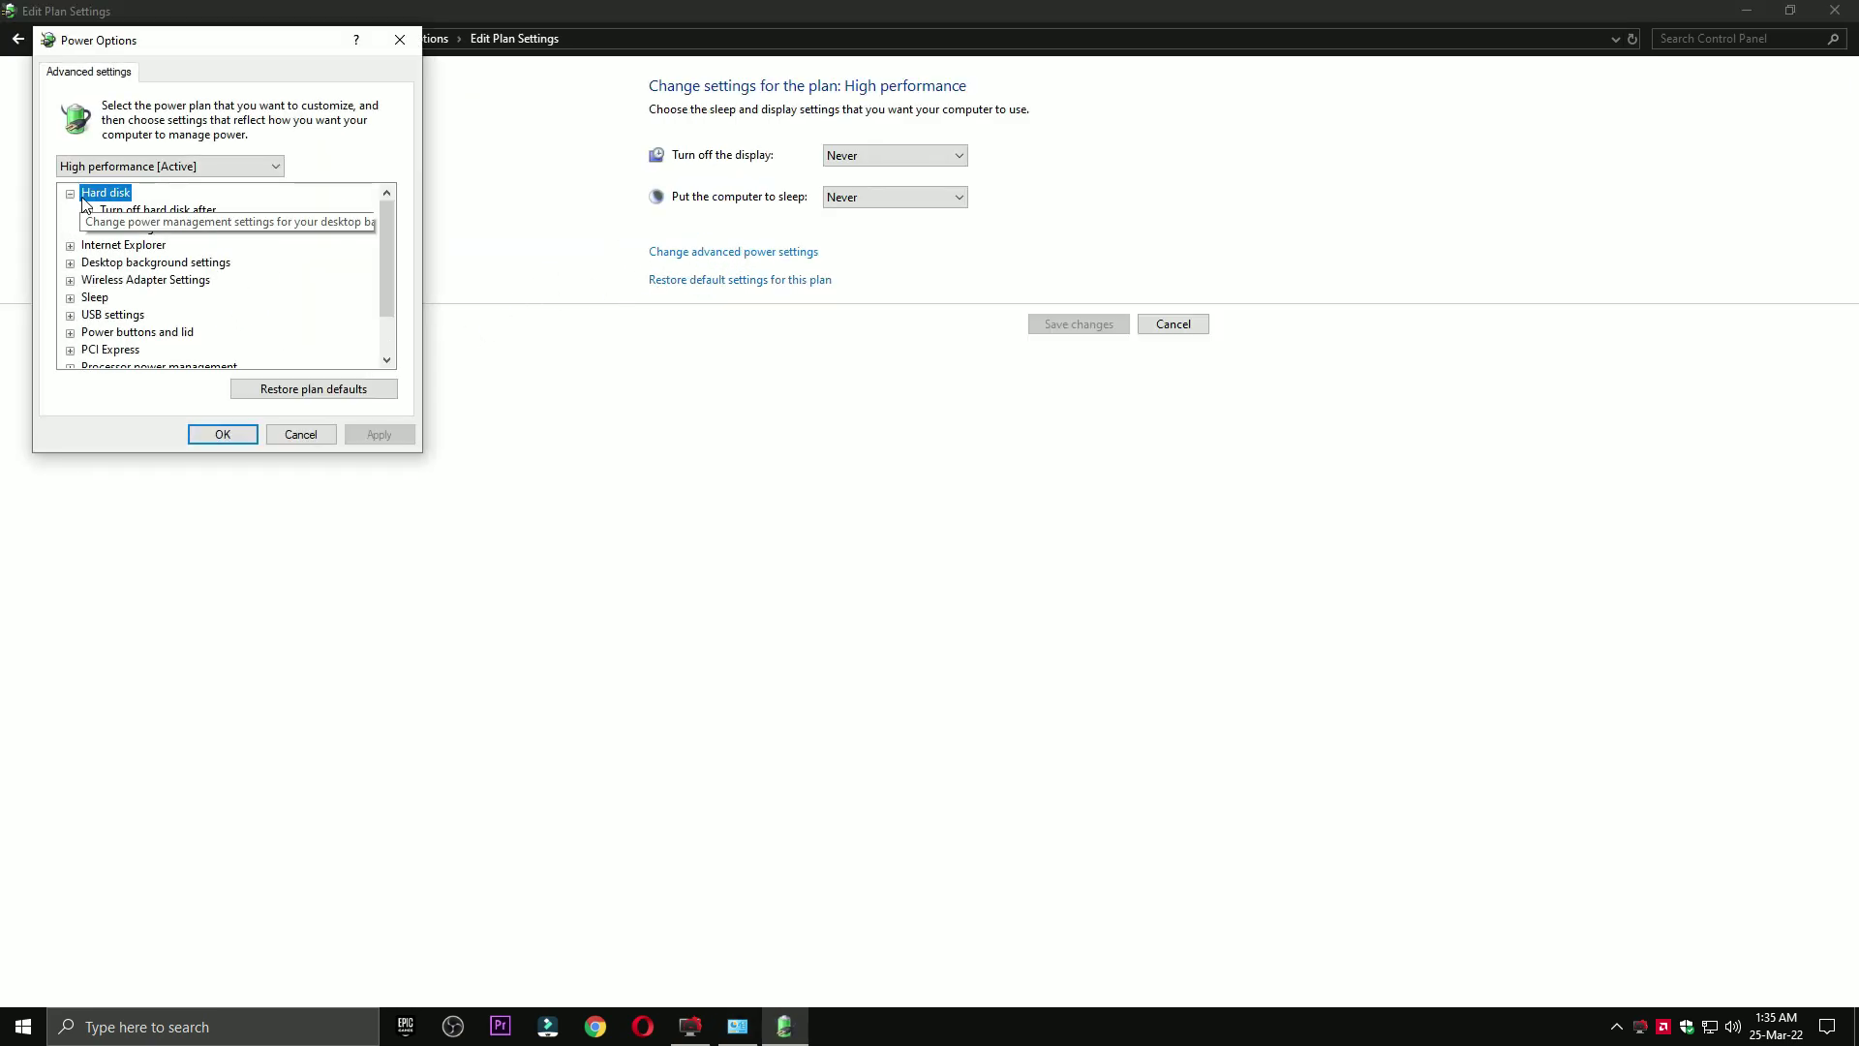
left_click(211, 232)
key("Down")
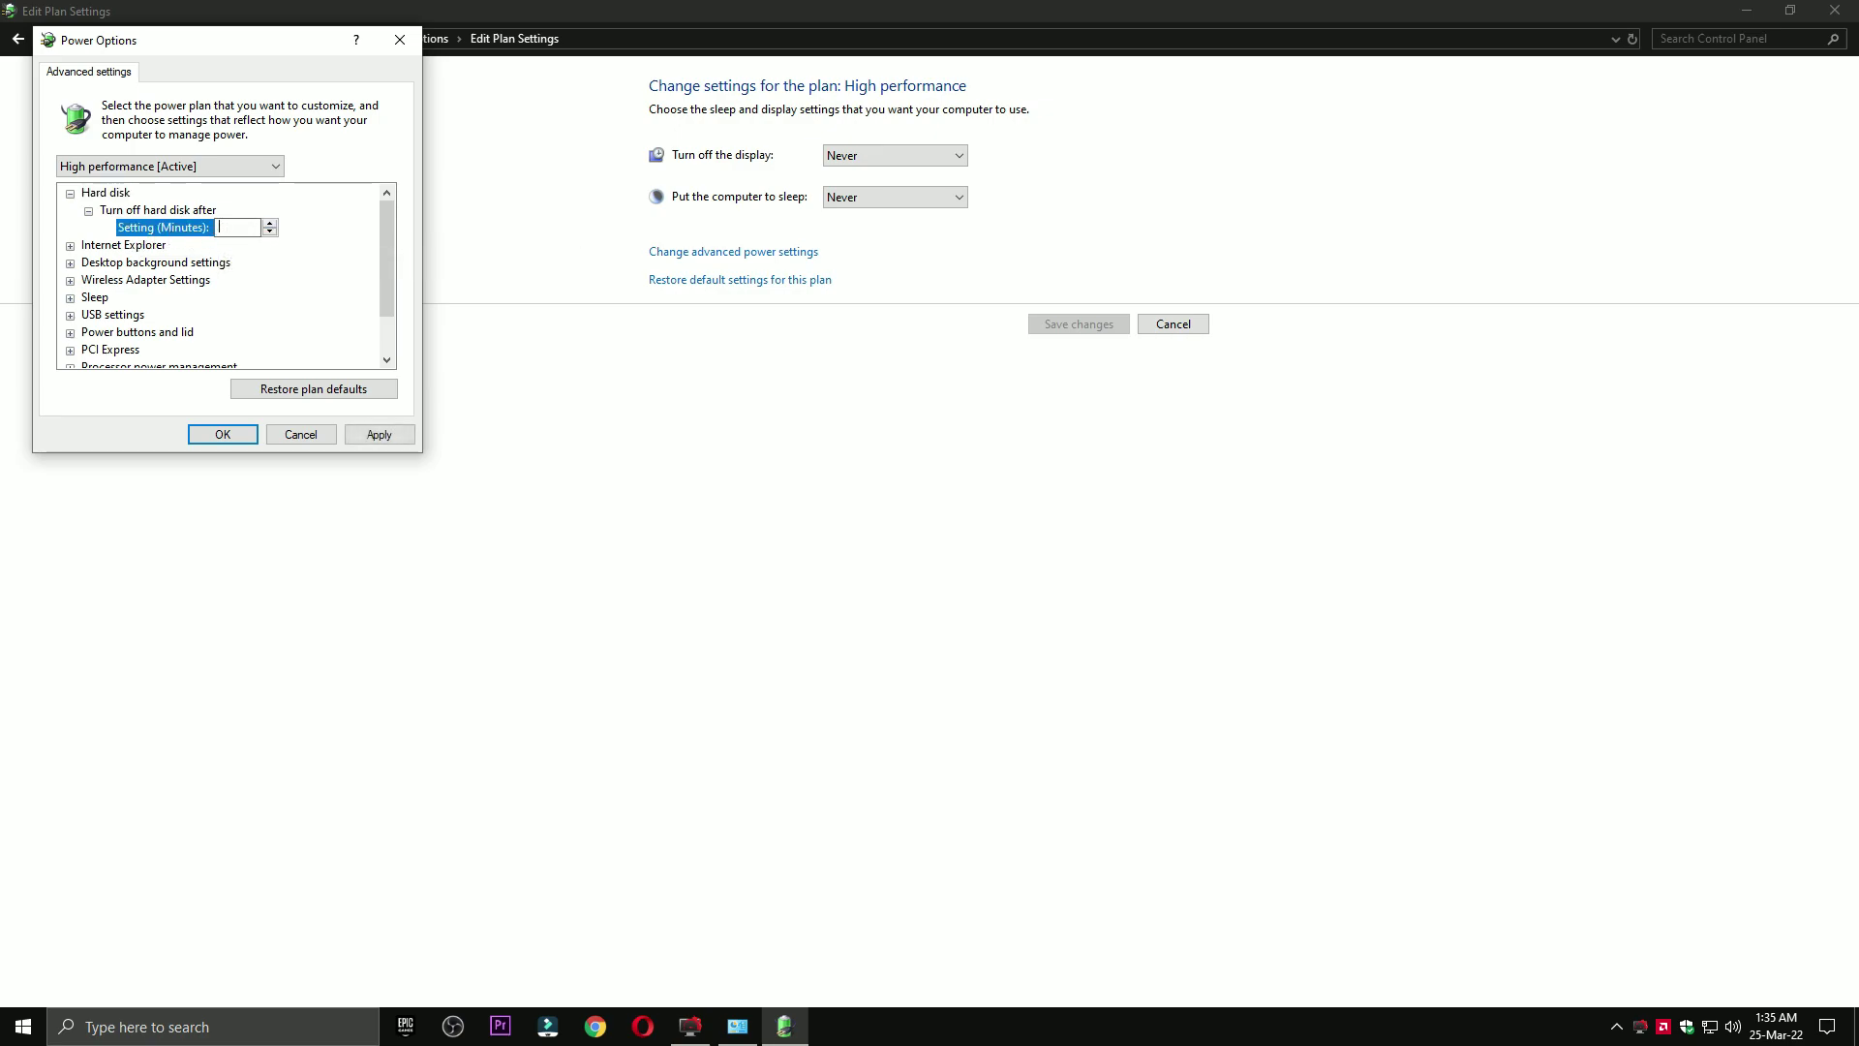
- Set the wireless adapter's Power Saving Mode to Maximum Performance and confirm the advanced power settings
left_click(154, 281)
left_click(70, 279)
double_click(109, 299)
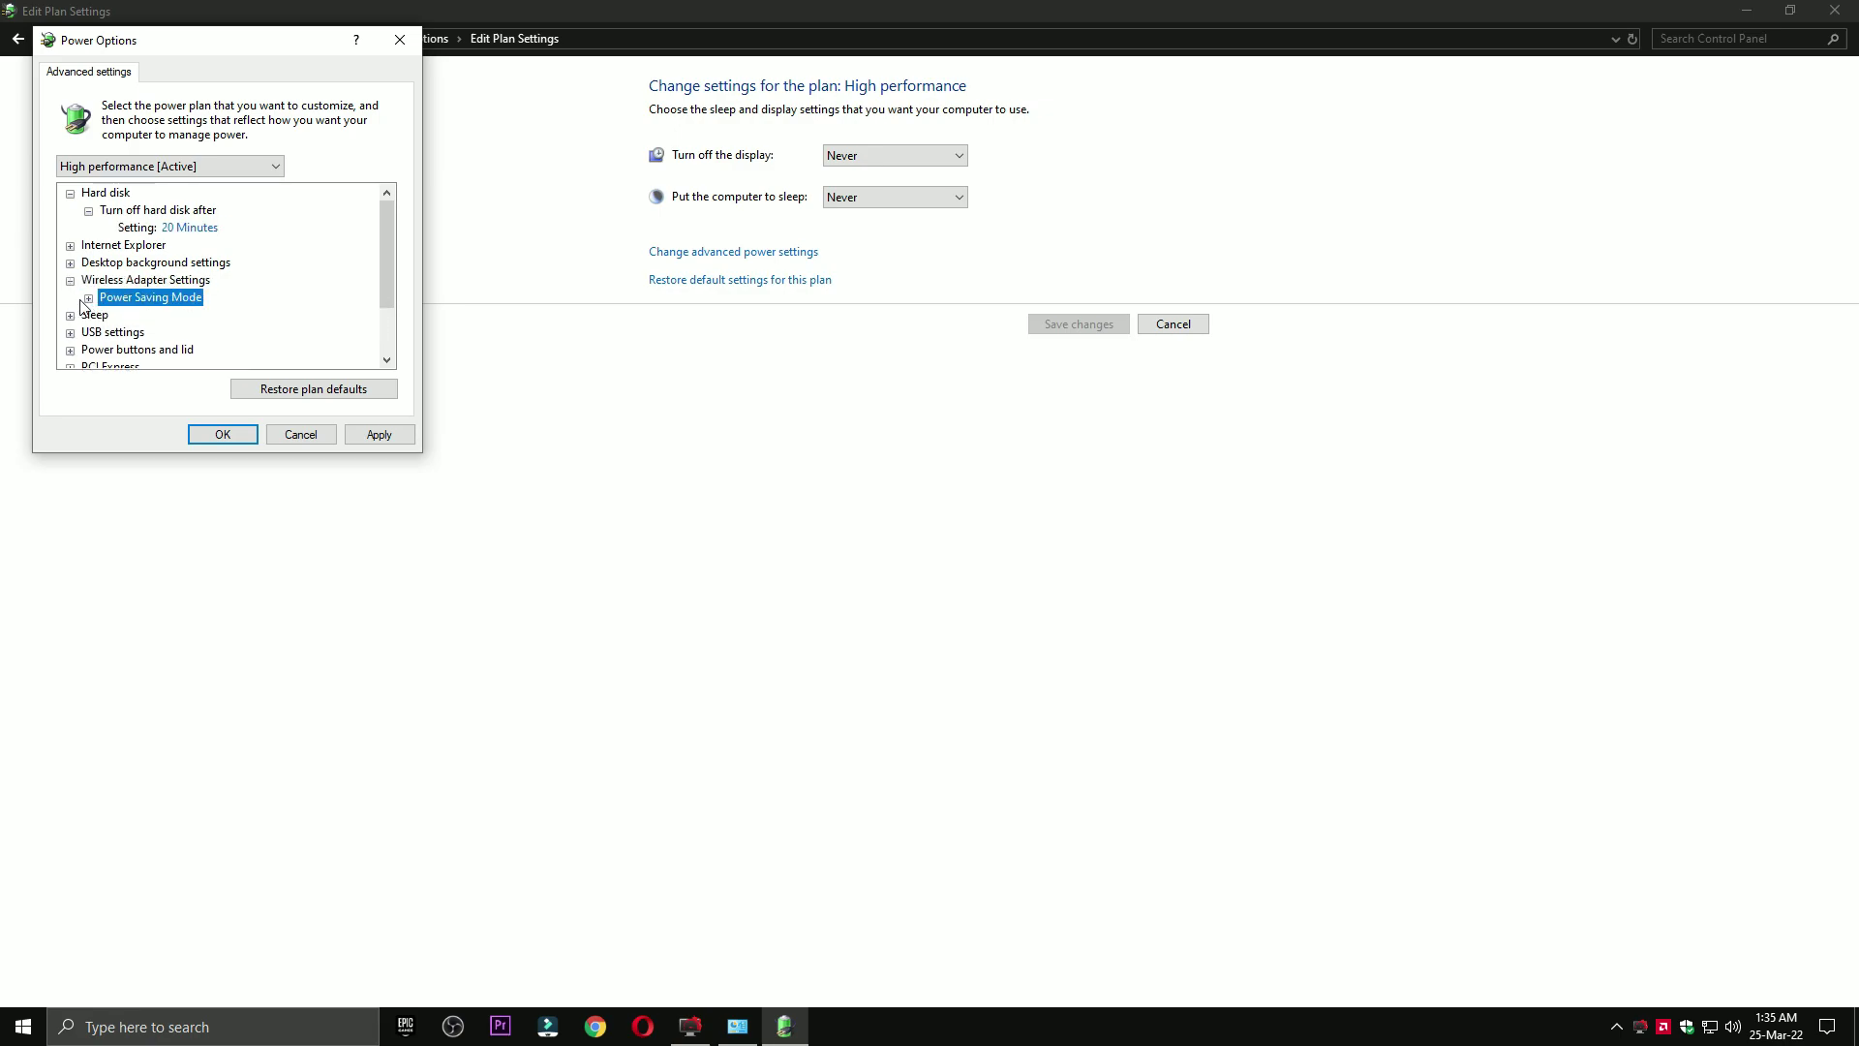
left_click(223, 315)
left_click(223, 330)
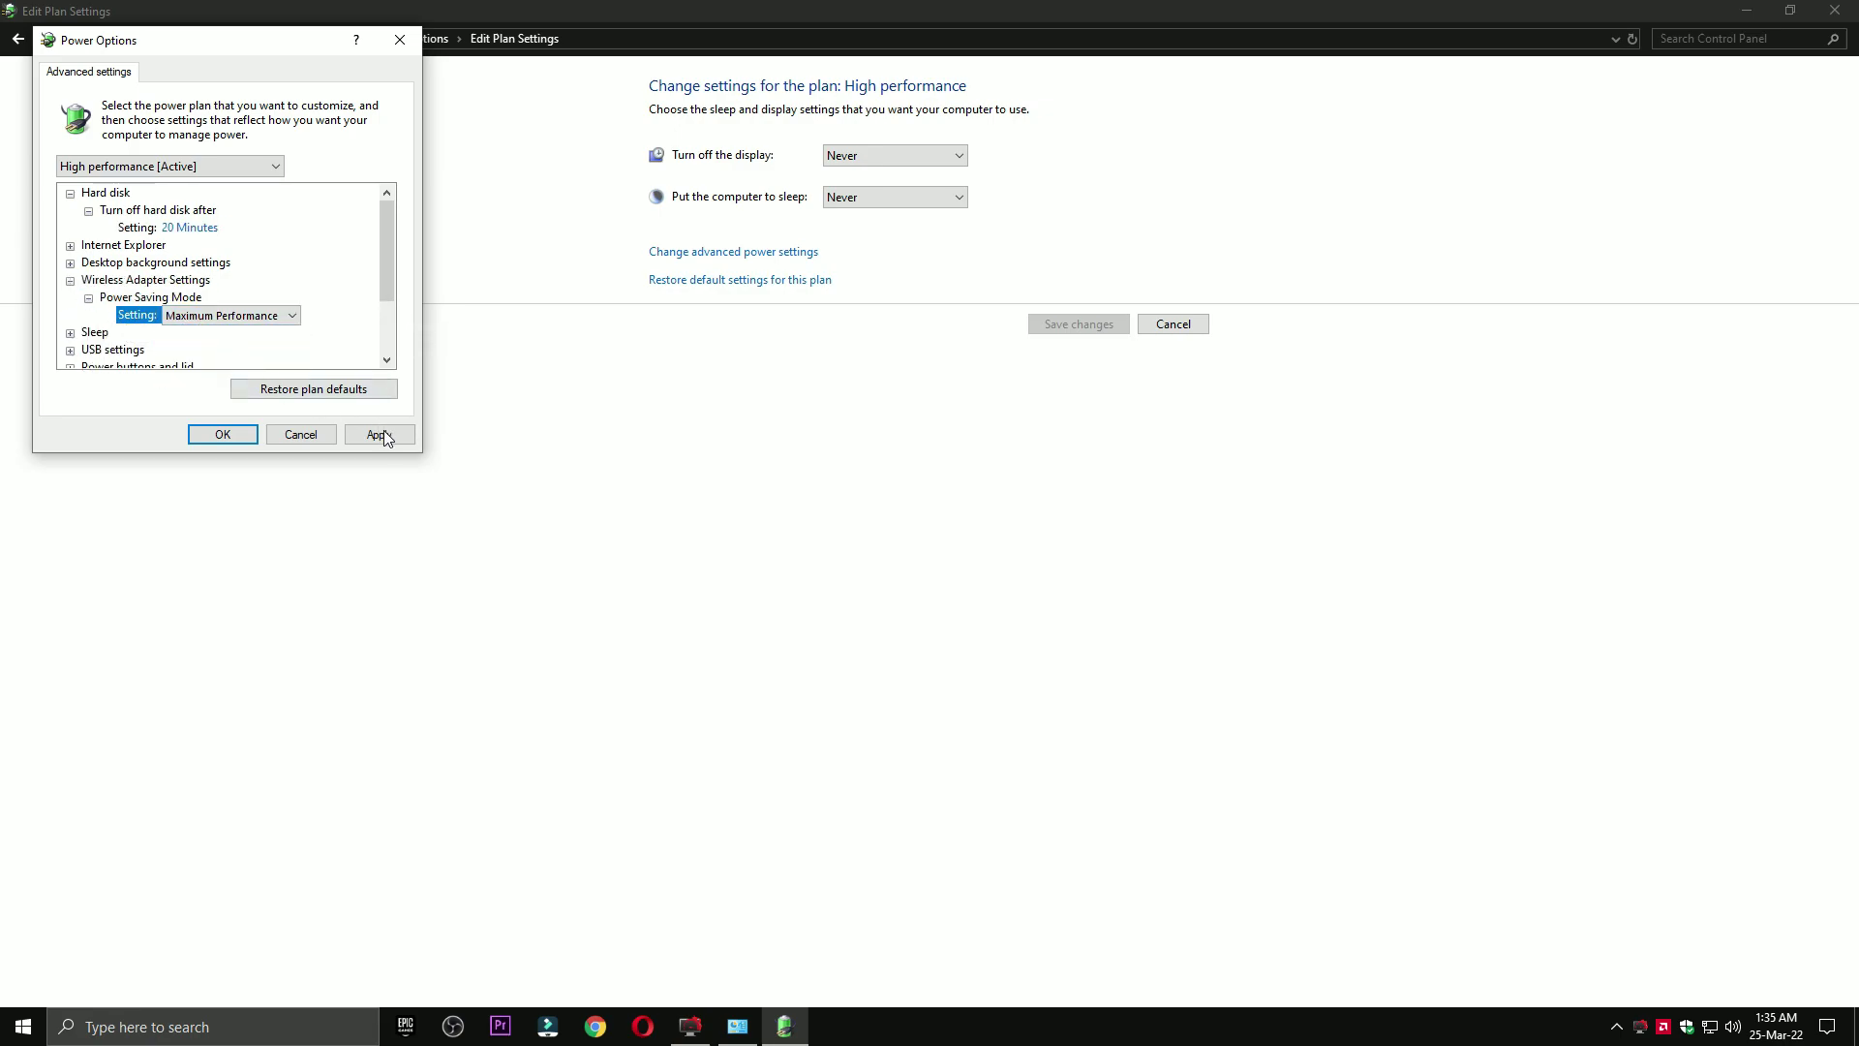
left_click(223, 435)
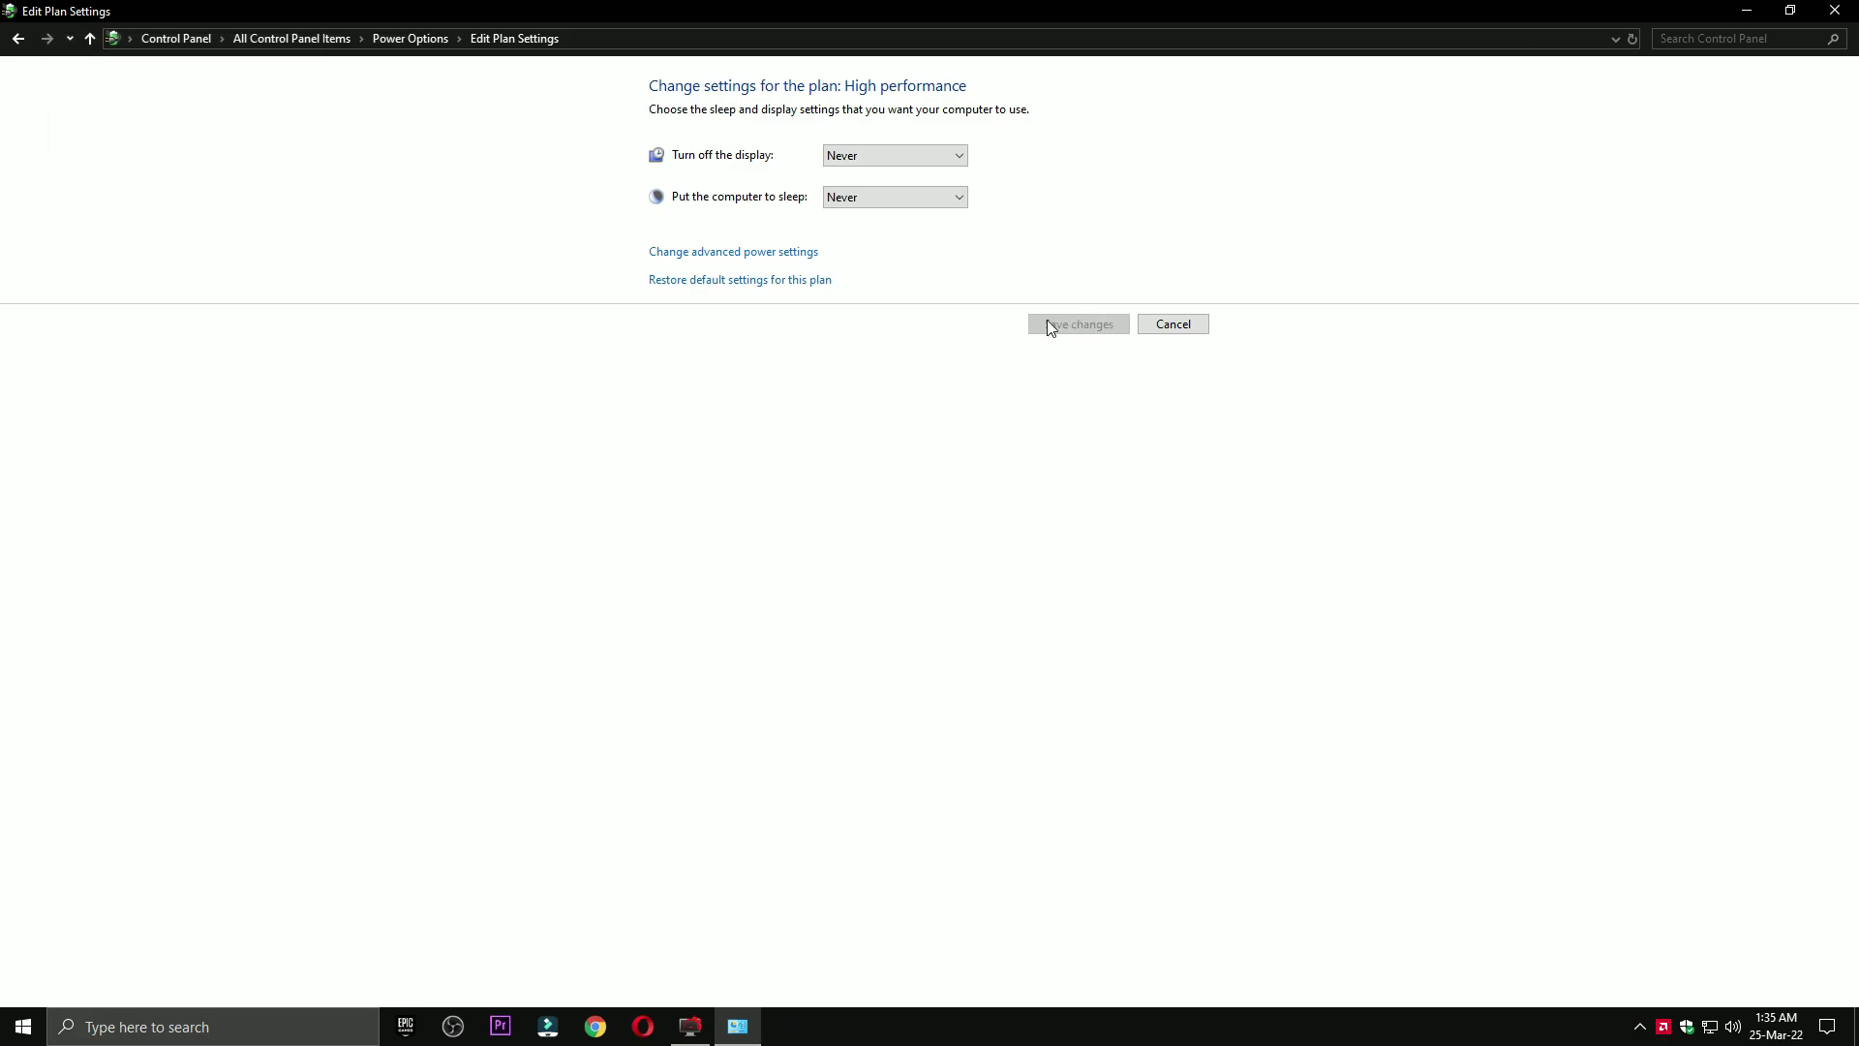
- Close the plan settings and Quick CPU, and select the optimize pack folder on the desktop
left_click(1834, 10)
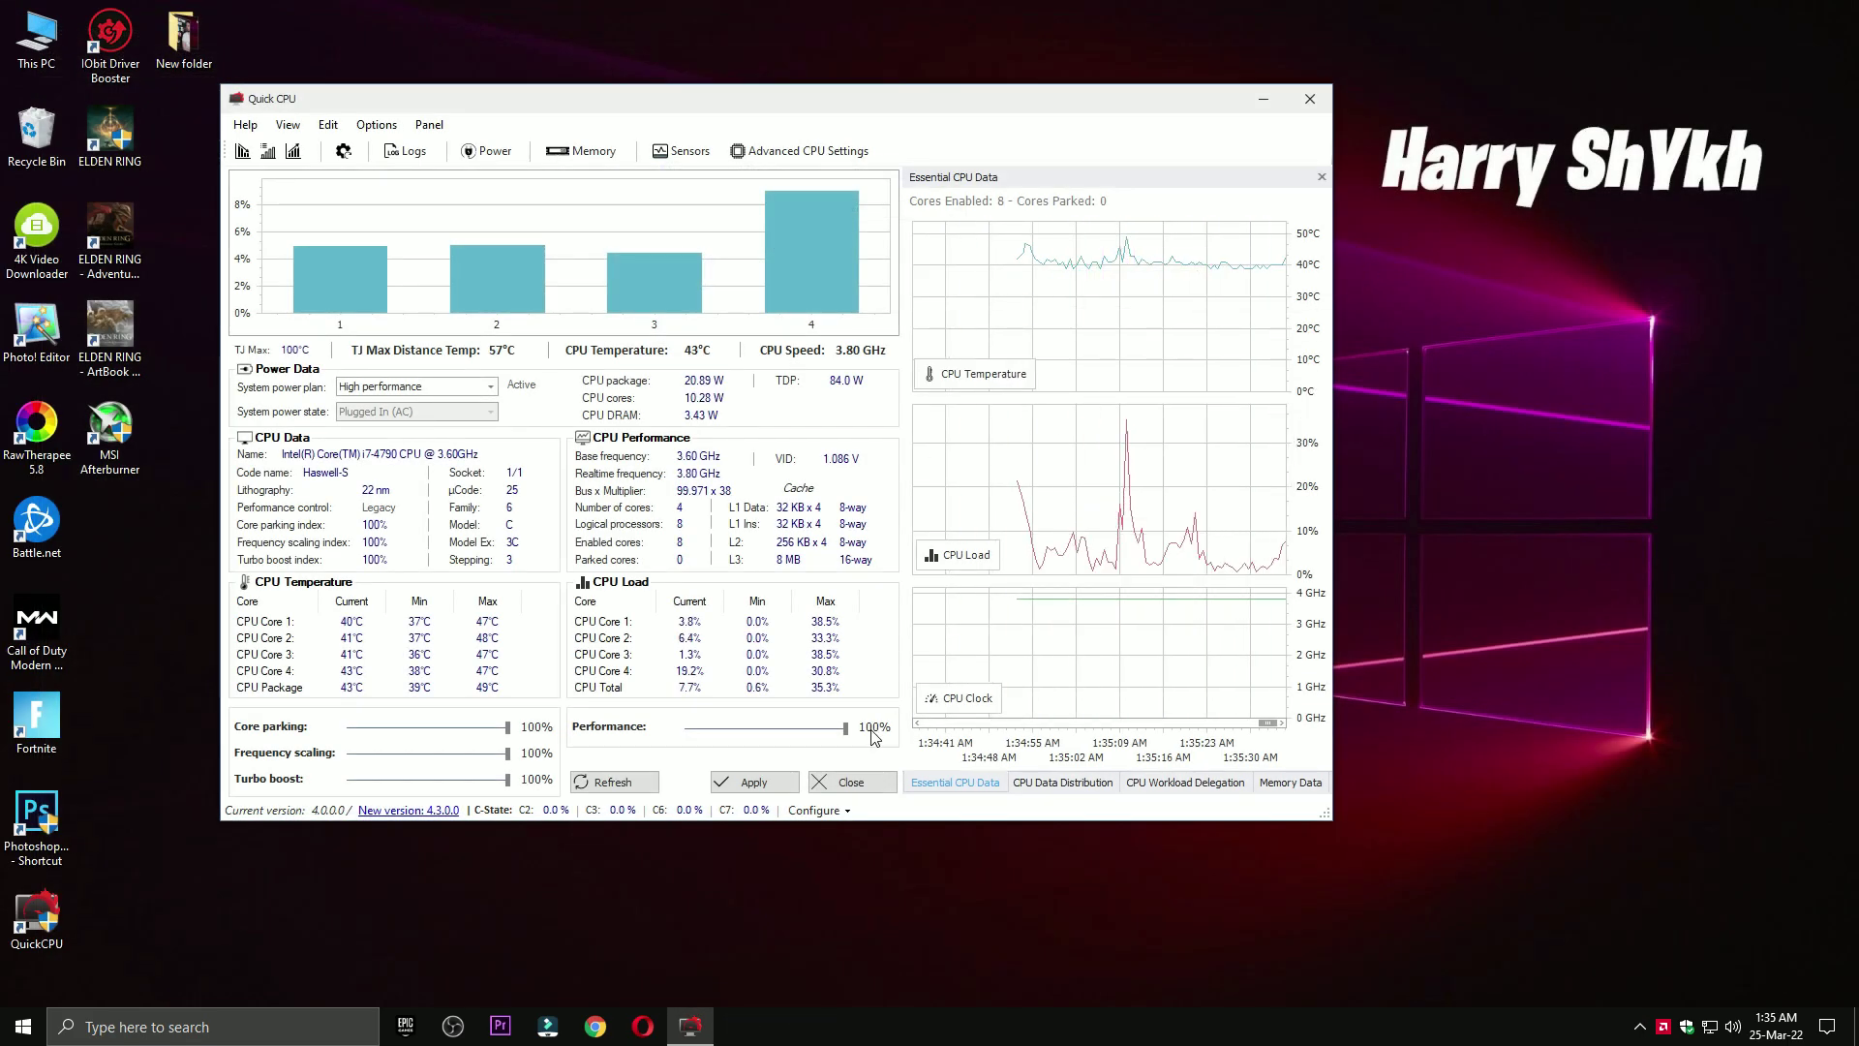
key("alt+F4")
left_click(849, 359)
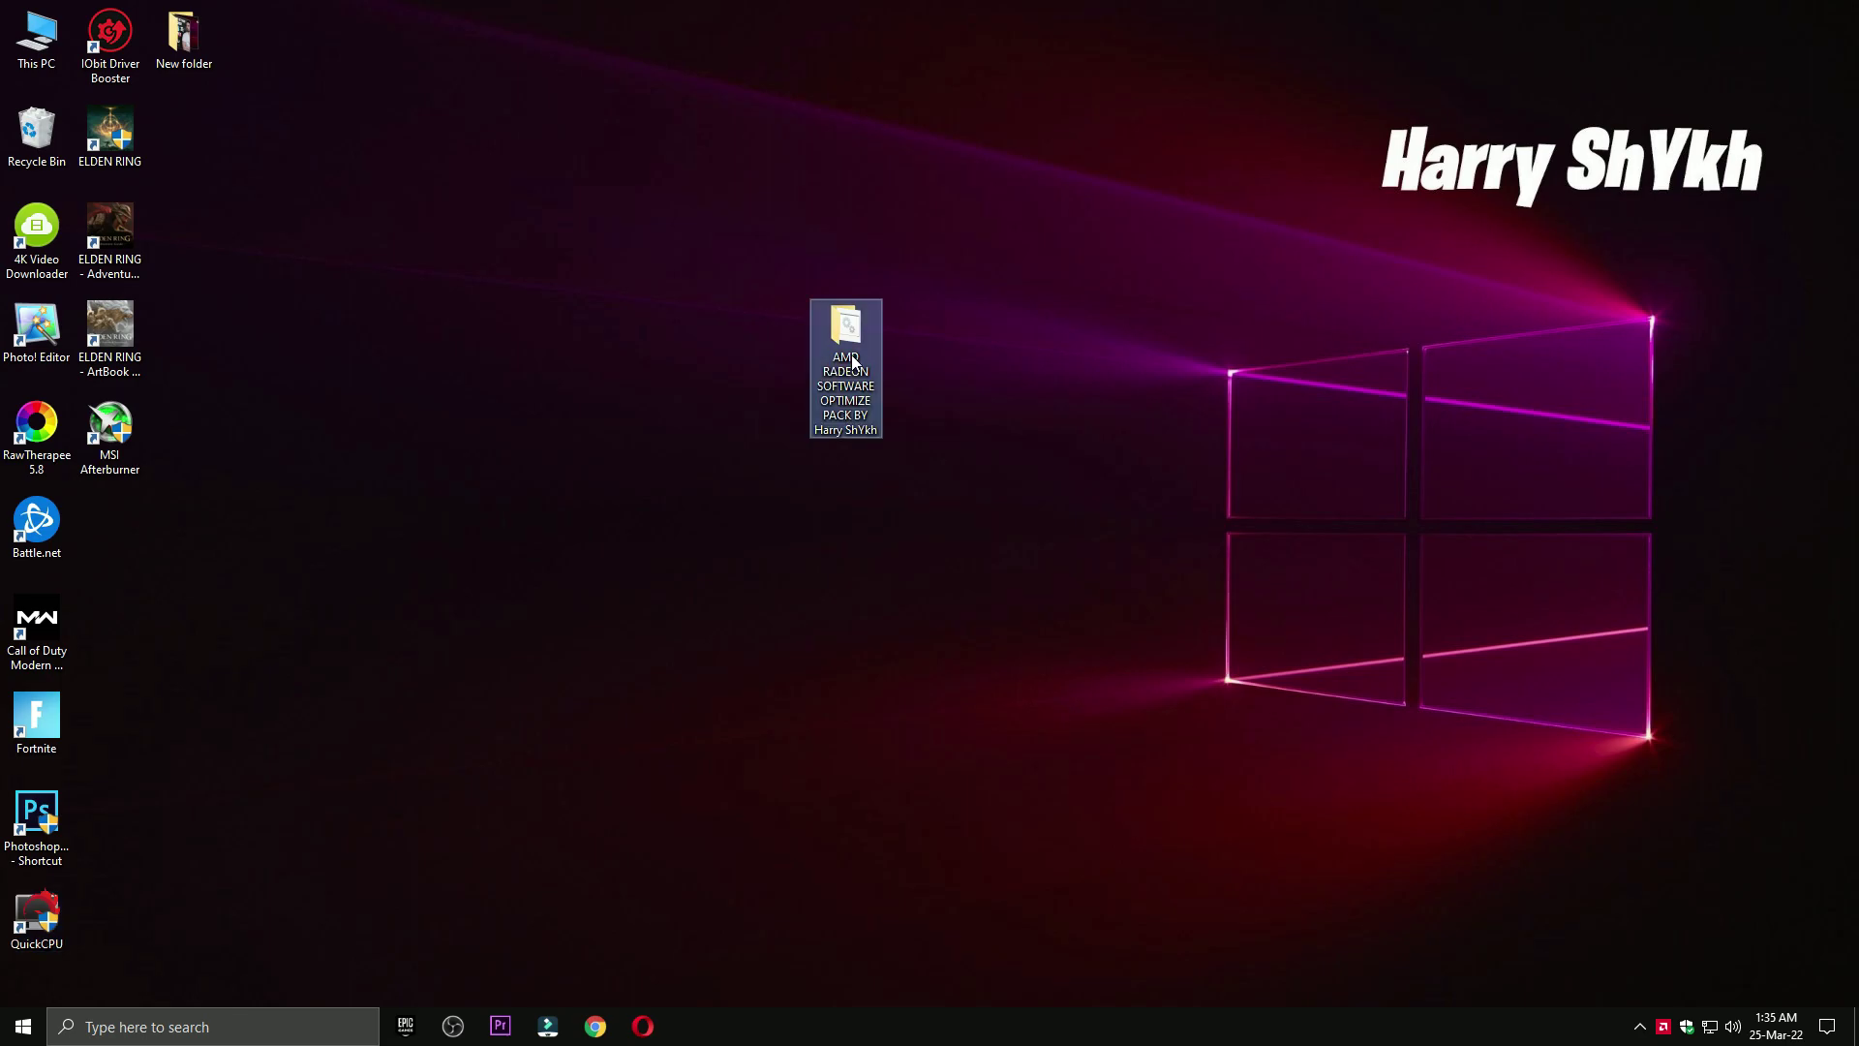
- Launch Disk Clean-Up from the optimize pack's "3 Cleanup" folder and close the folder window
double_click(854, 354)
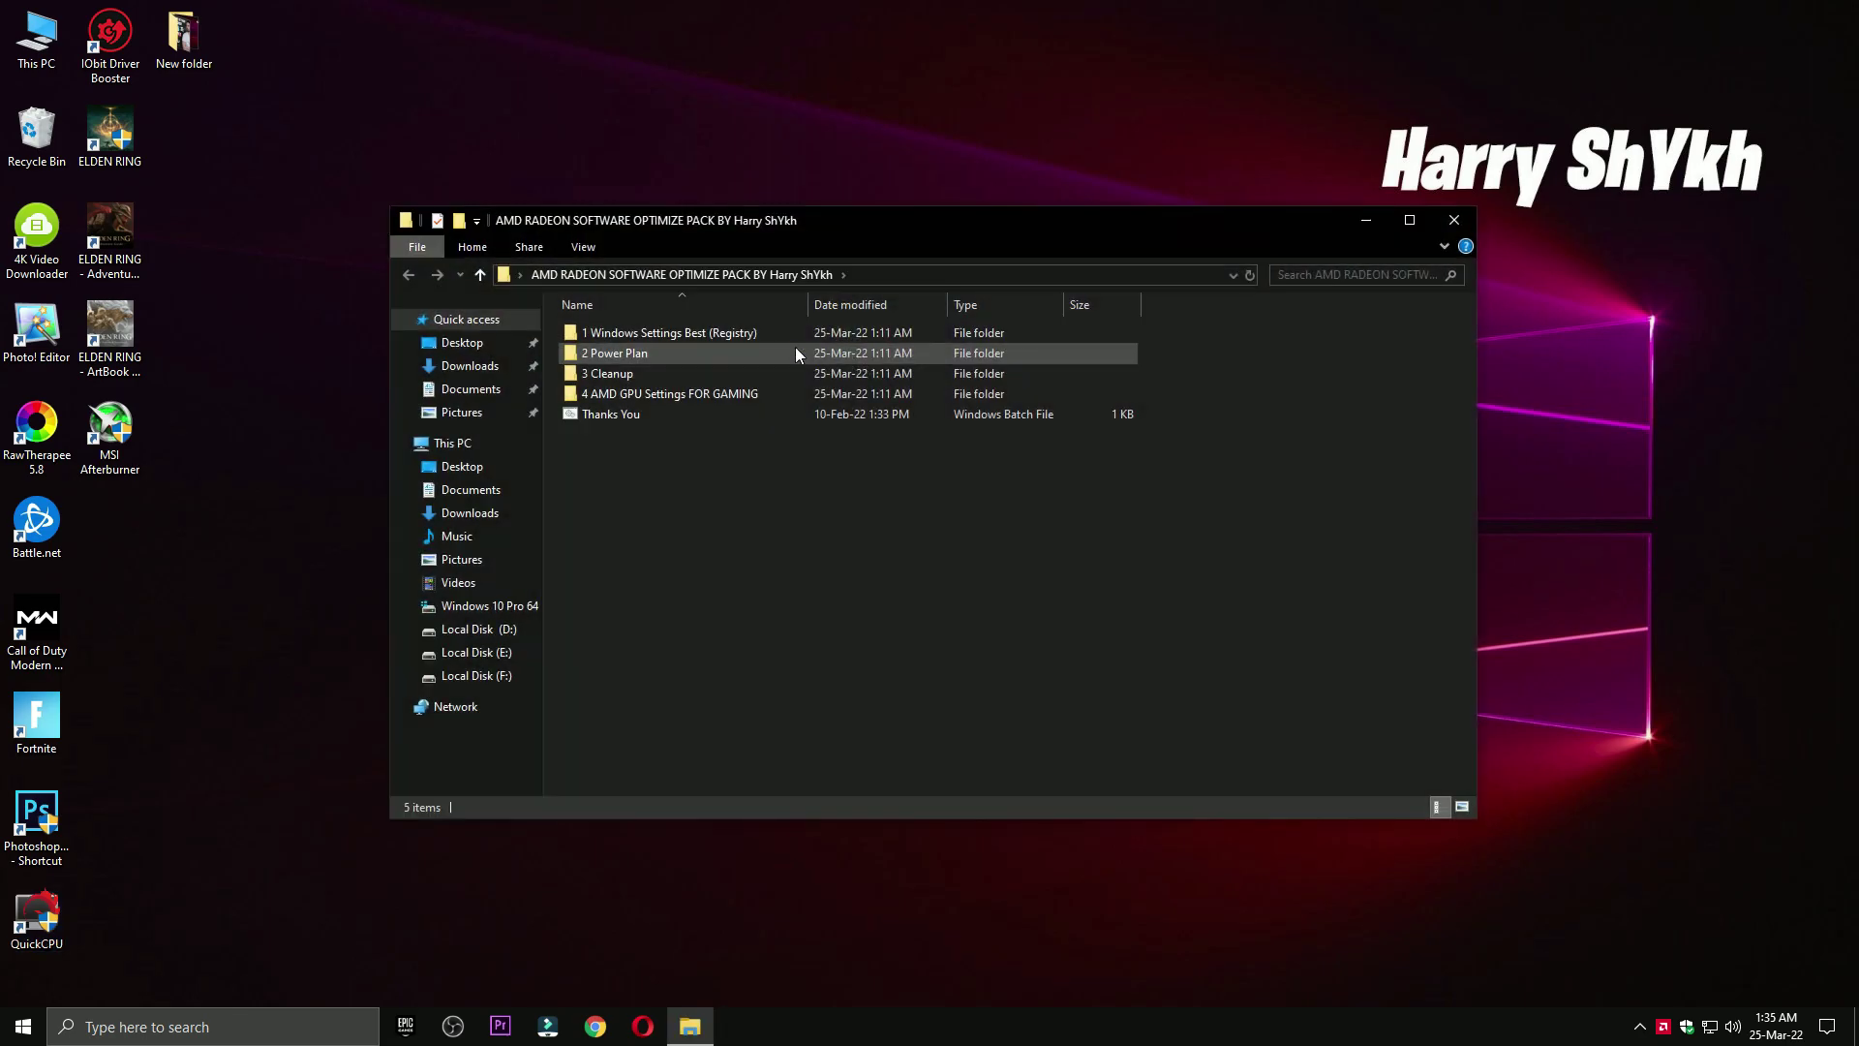
double_click(678, 373)
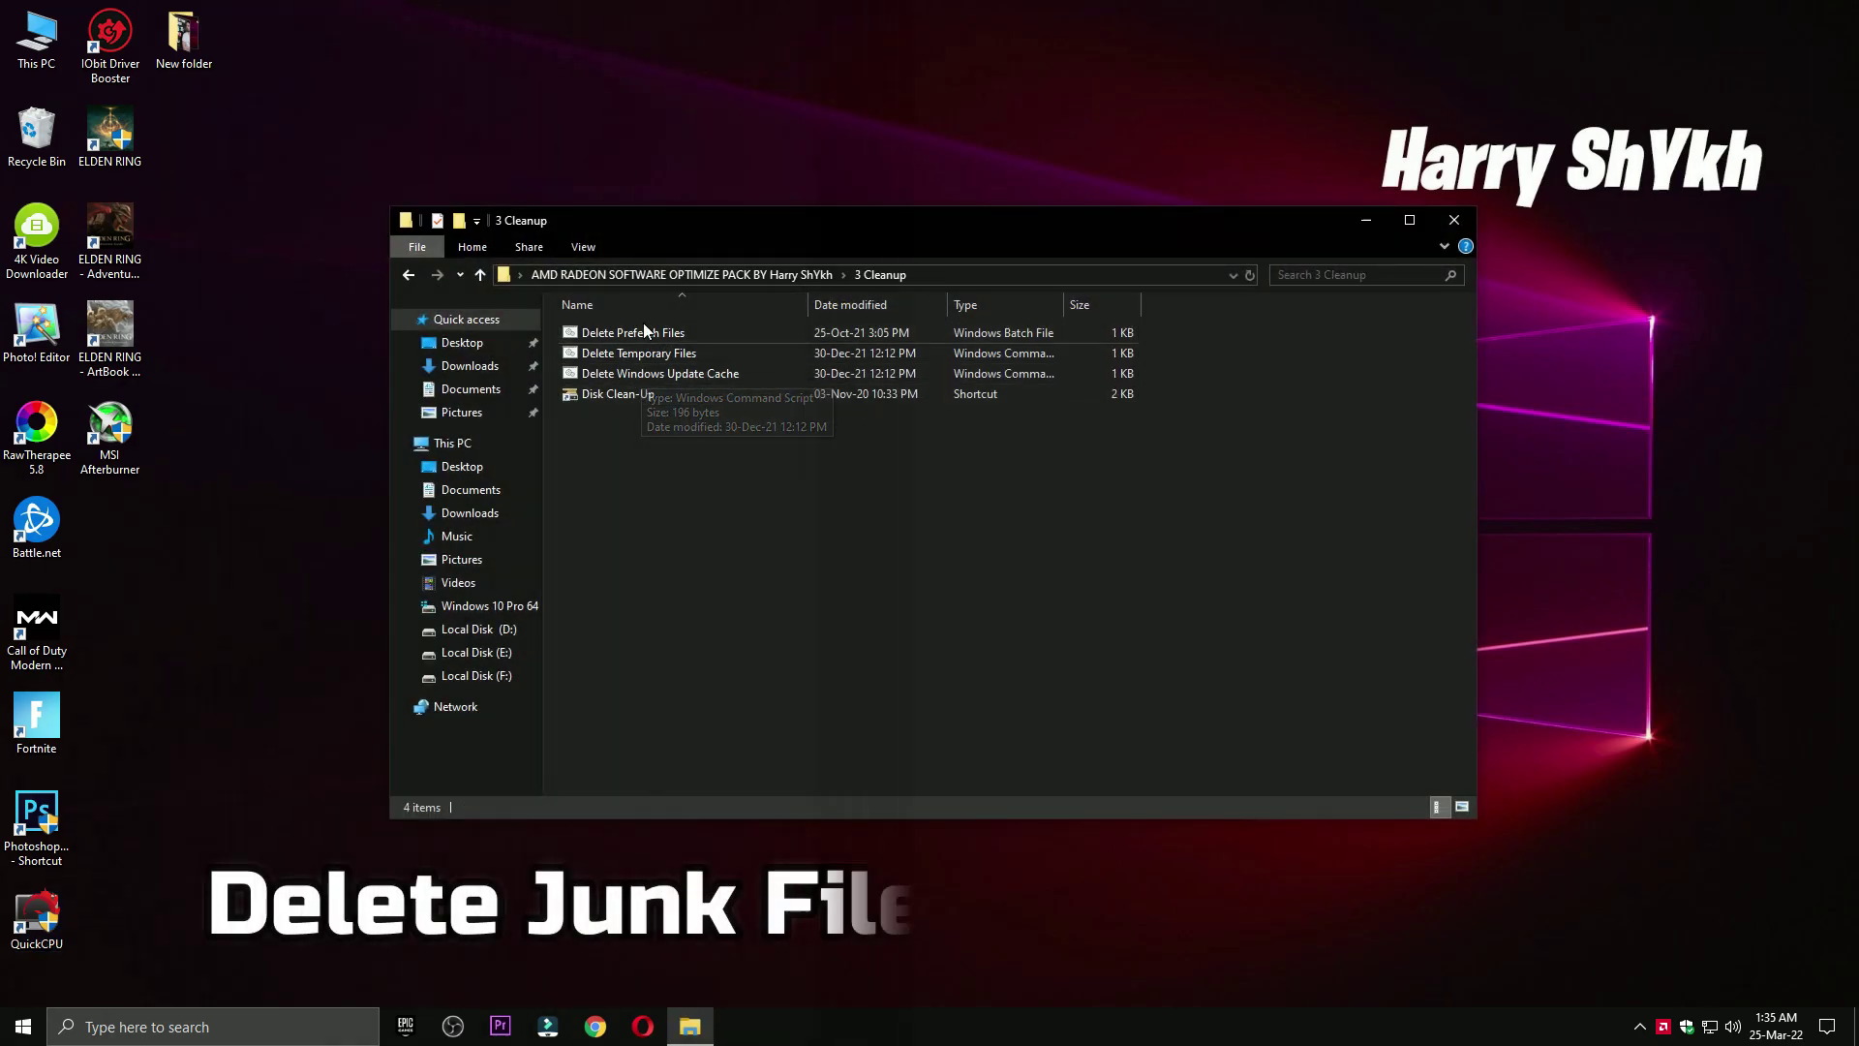
left_click(645, 339)
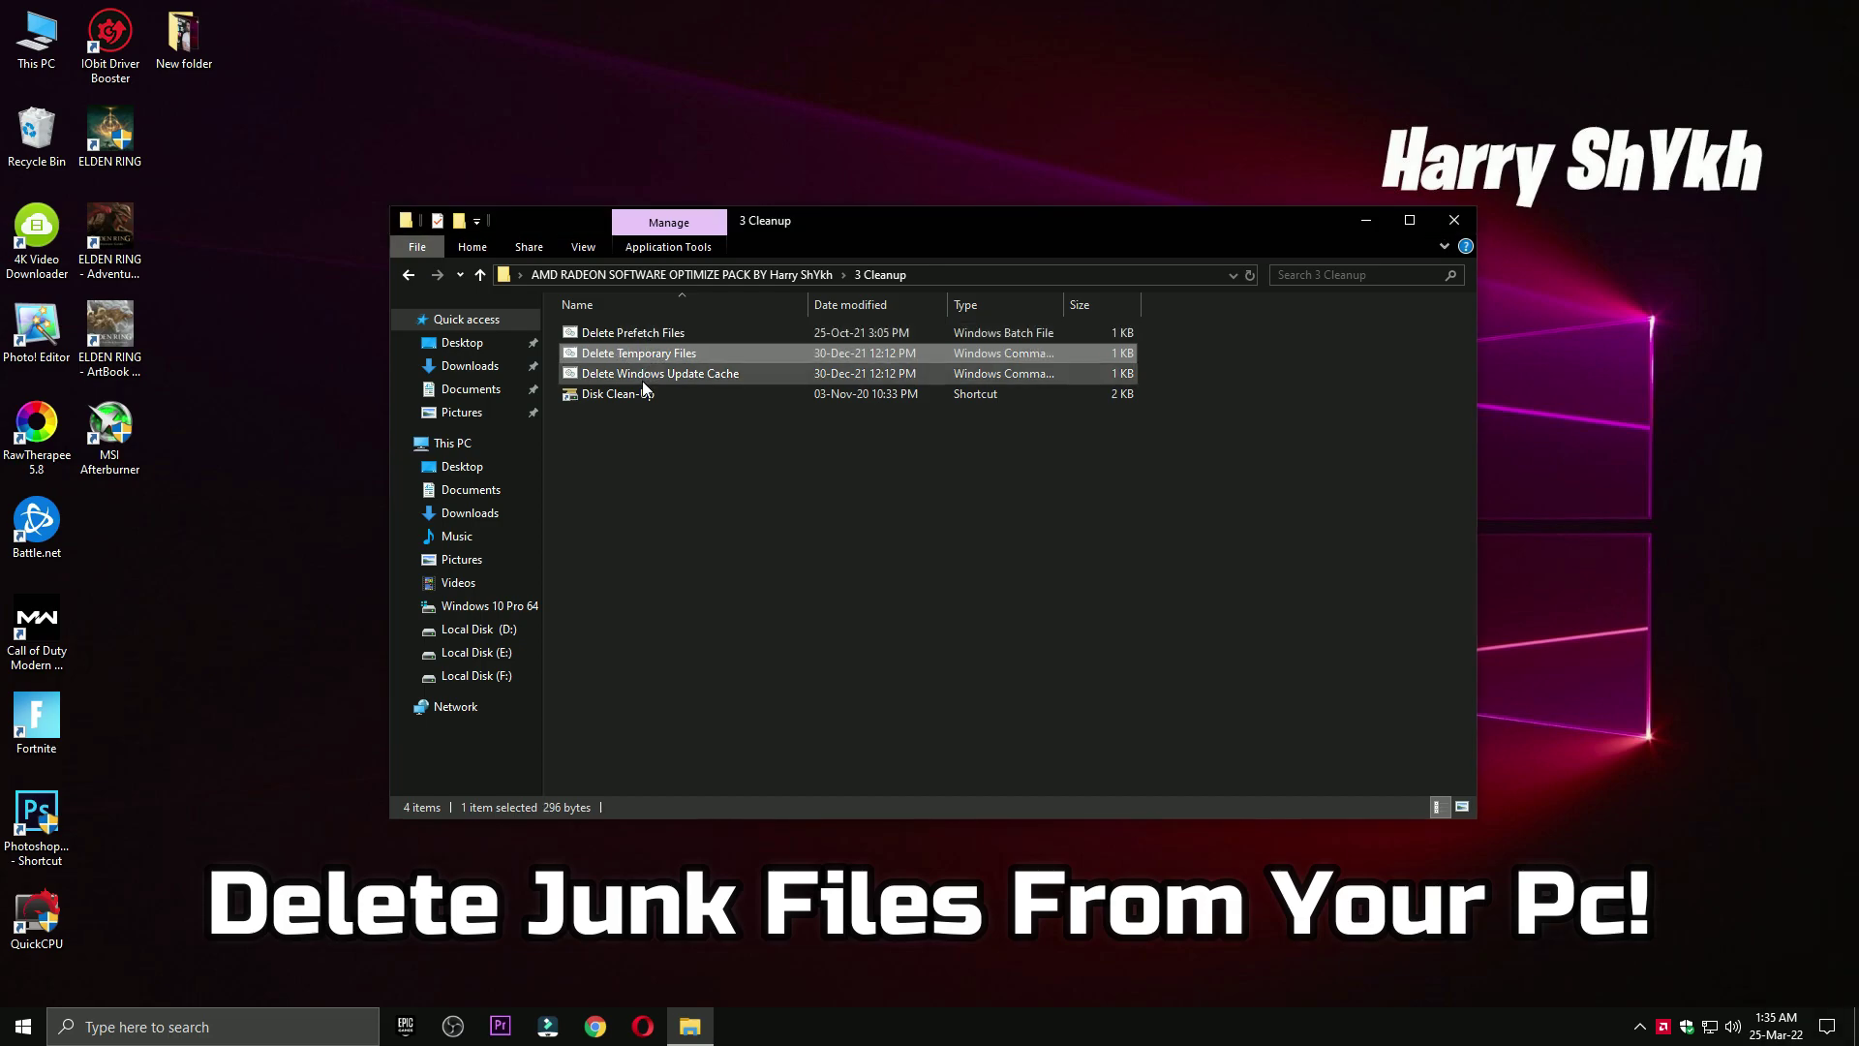
double_click(691, 395)
left_click(1453, 220)
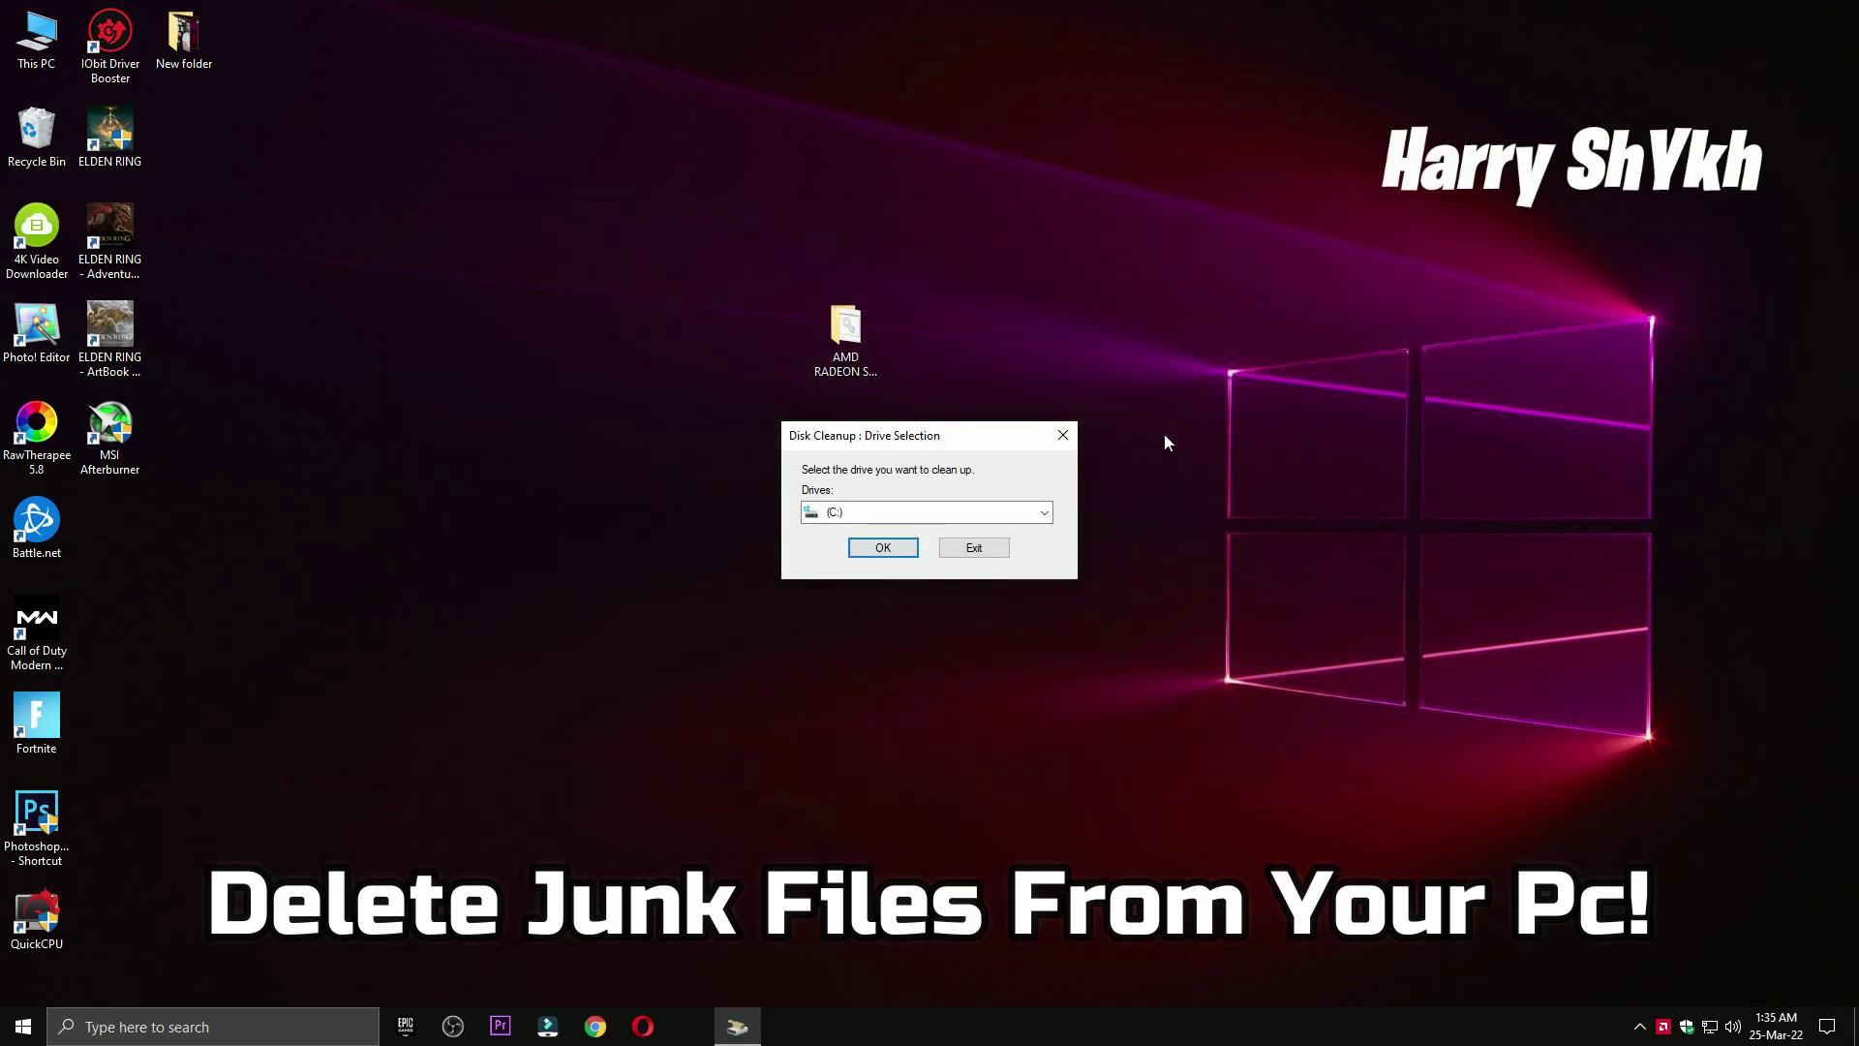
- Clean up drive C:, including Windows error reports, DirectX Shader Cache and Delivery Optimization Files, and confirm the deletion
left_click(900, 542)
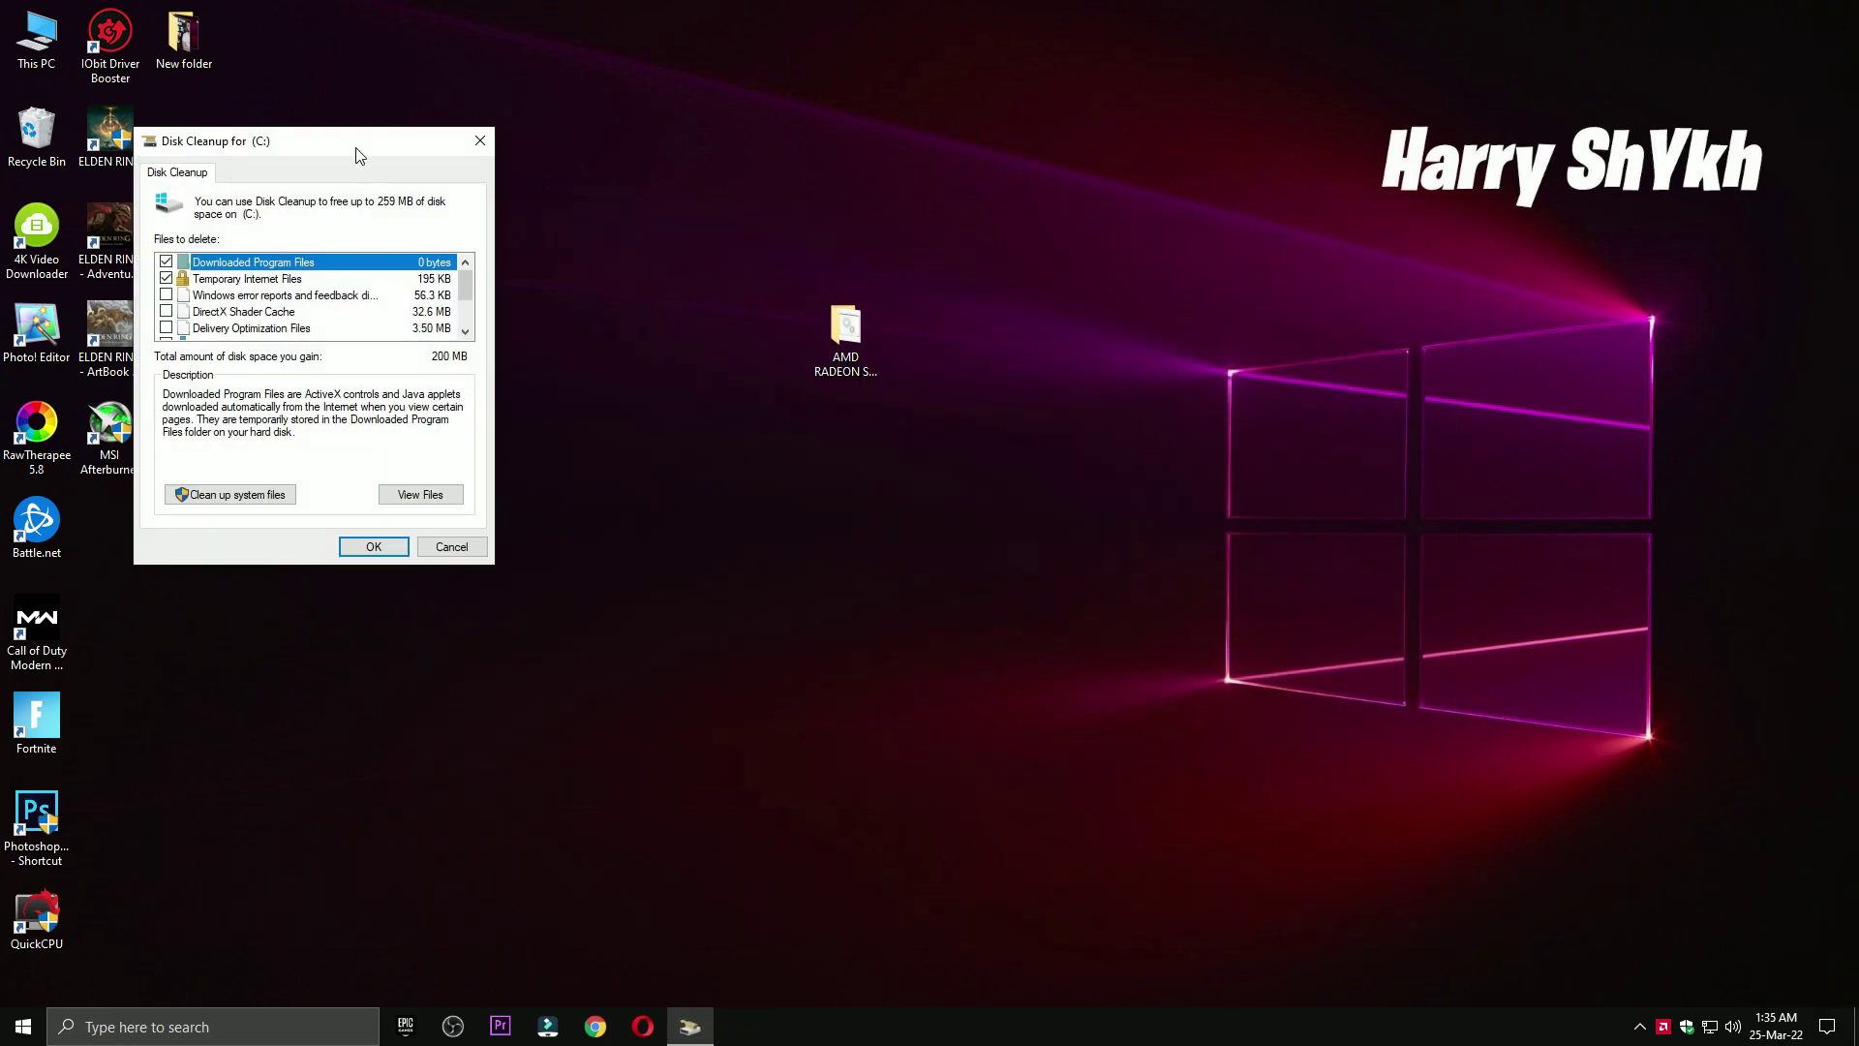
left_click_drag(359, 146, 638, 154)
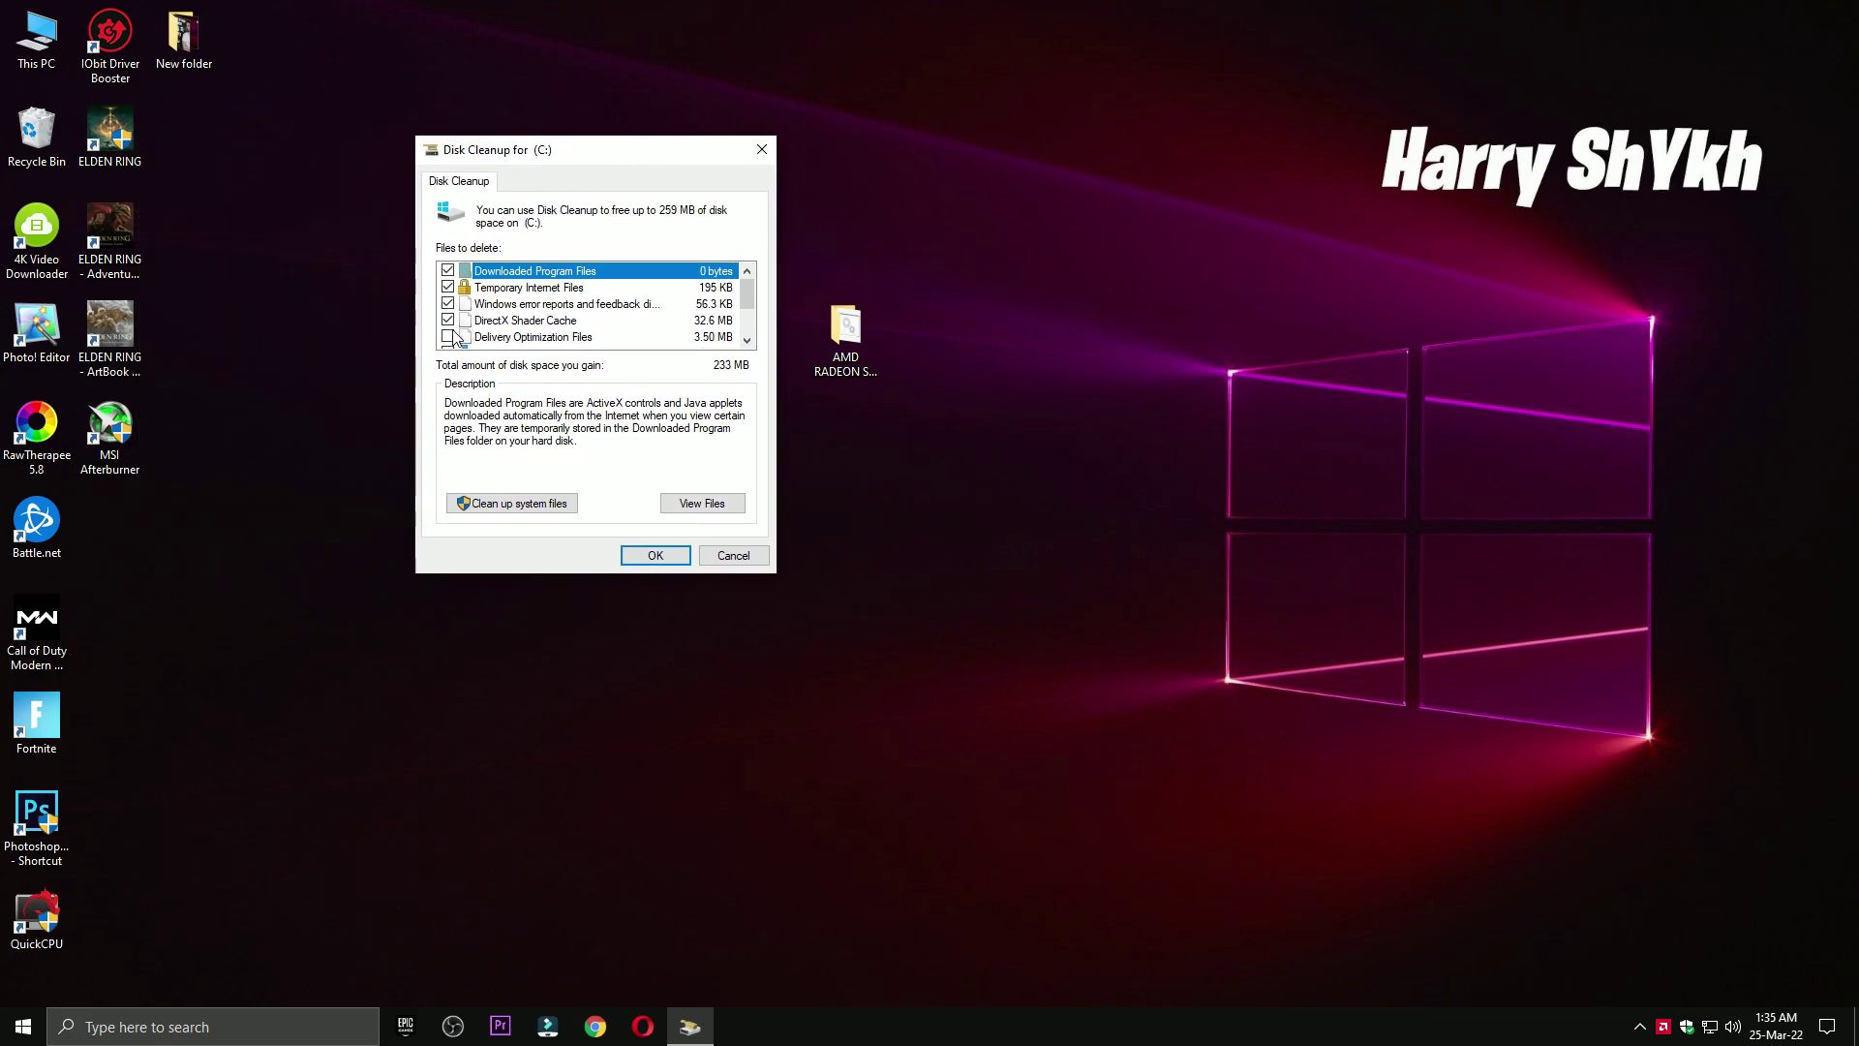
left_click(448, 336)
scroll(465, 331, "down", 2)
left_click(656, 557)
left_click(957, 524)
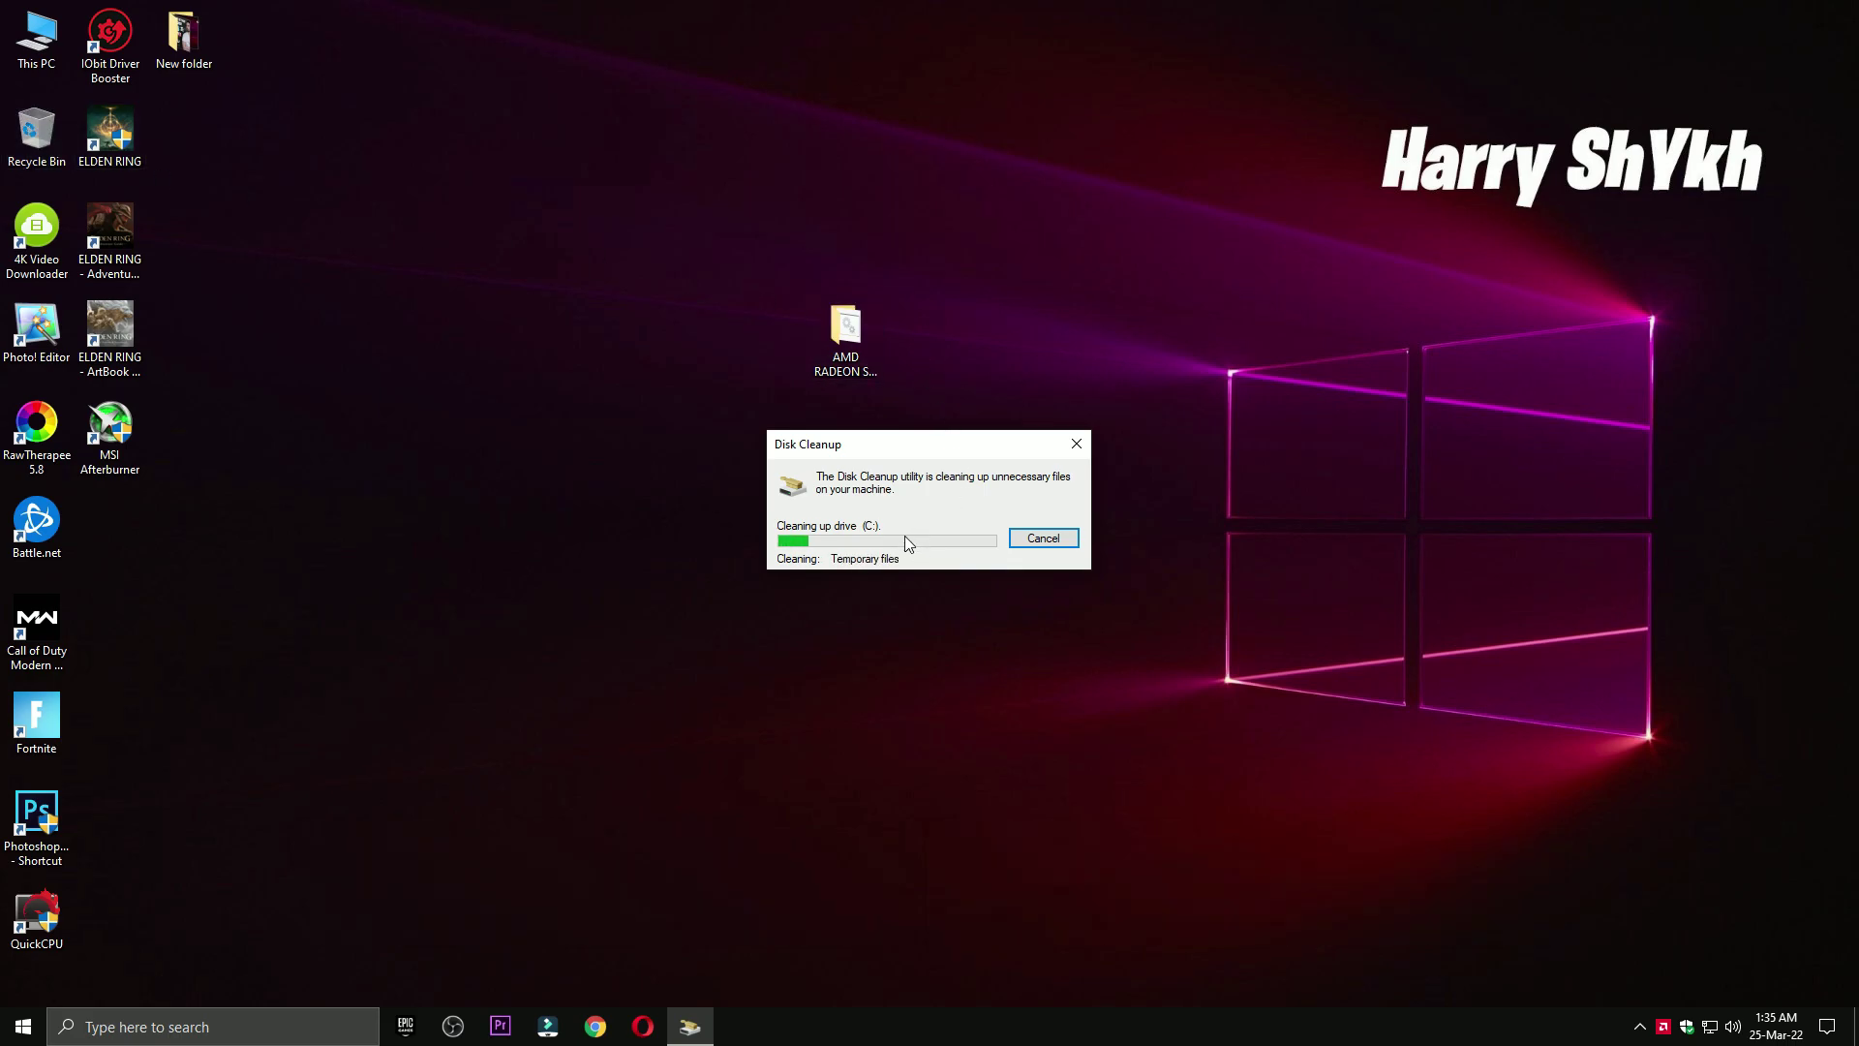
- View the AMD settings pictures in the pack's "4 AMD GPU Settings FOR GAMING" folder and close the viewer and folder
double_click(845, 360)
double_click(664, 393)
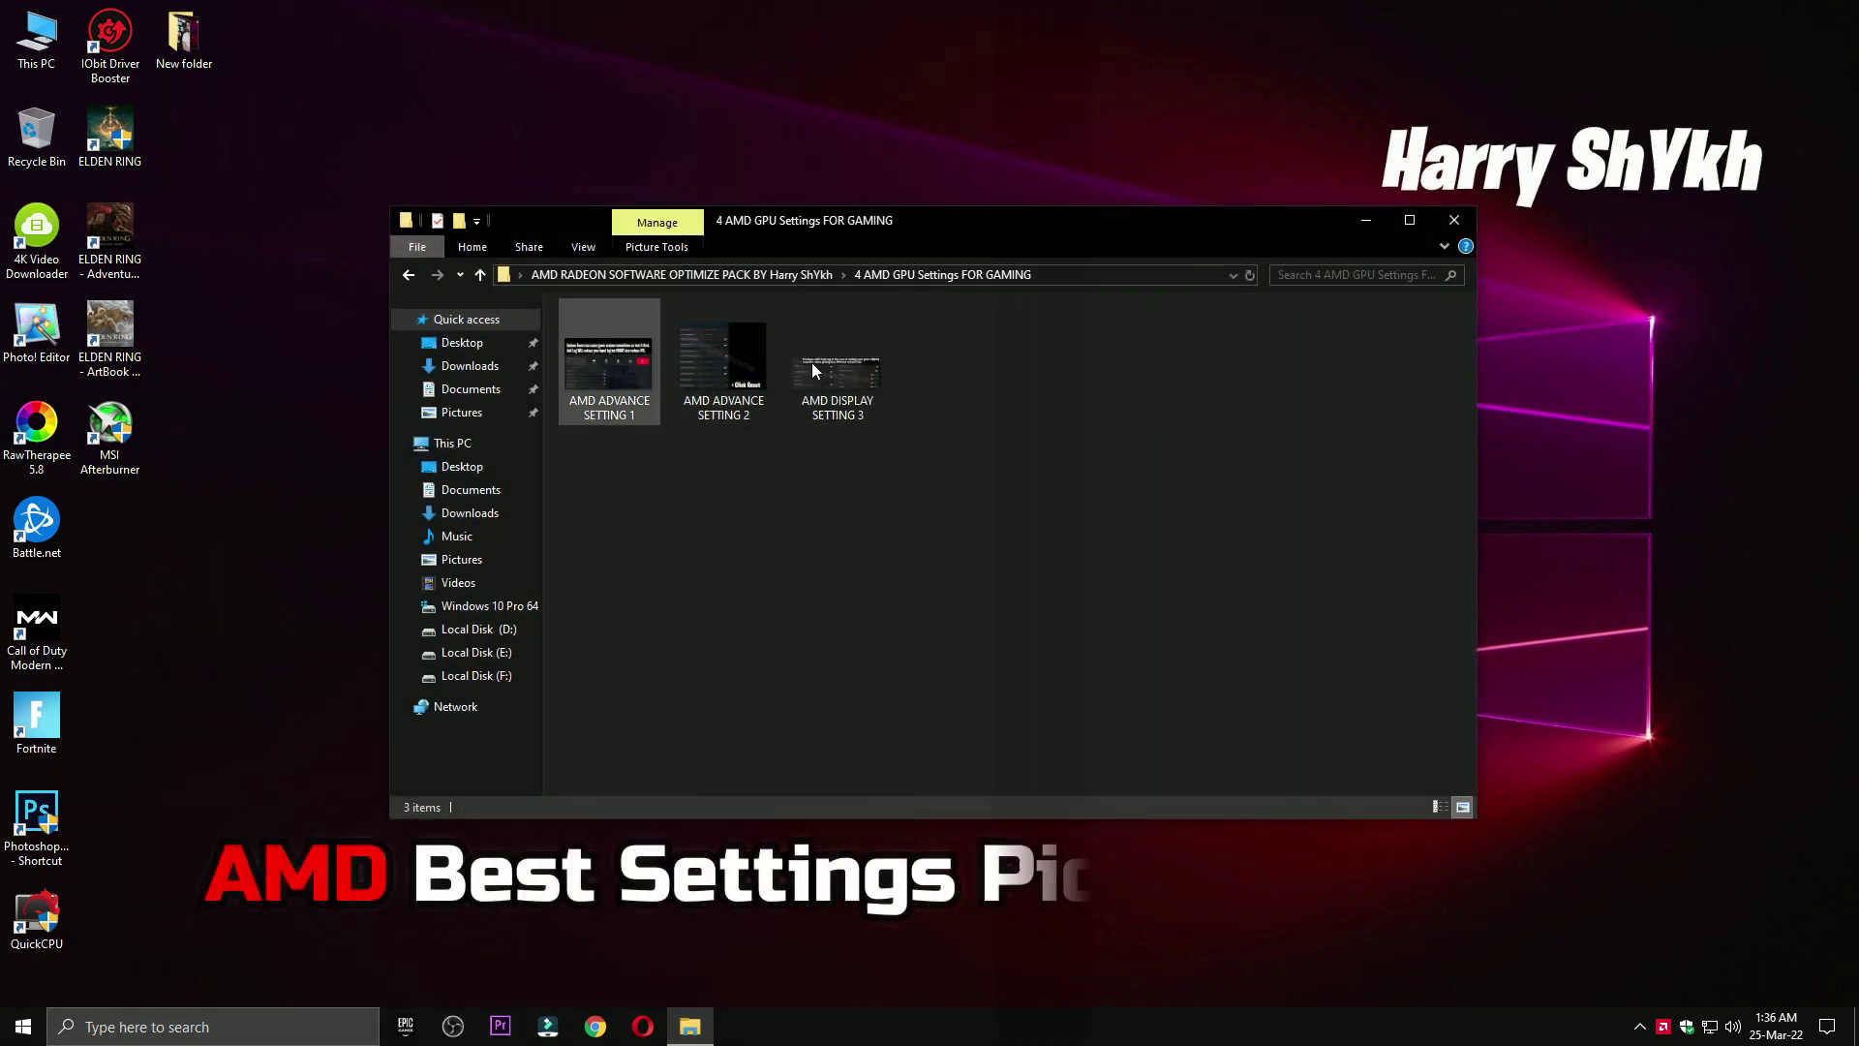
double_click(592, 382)
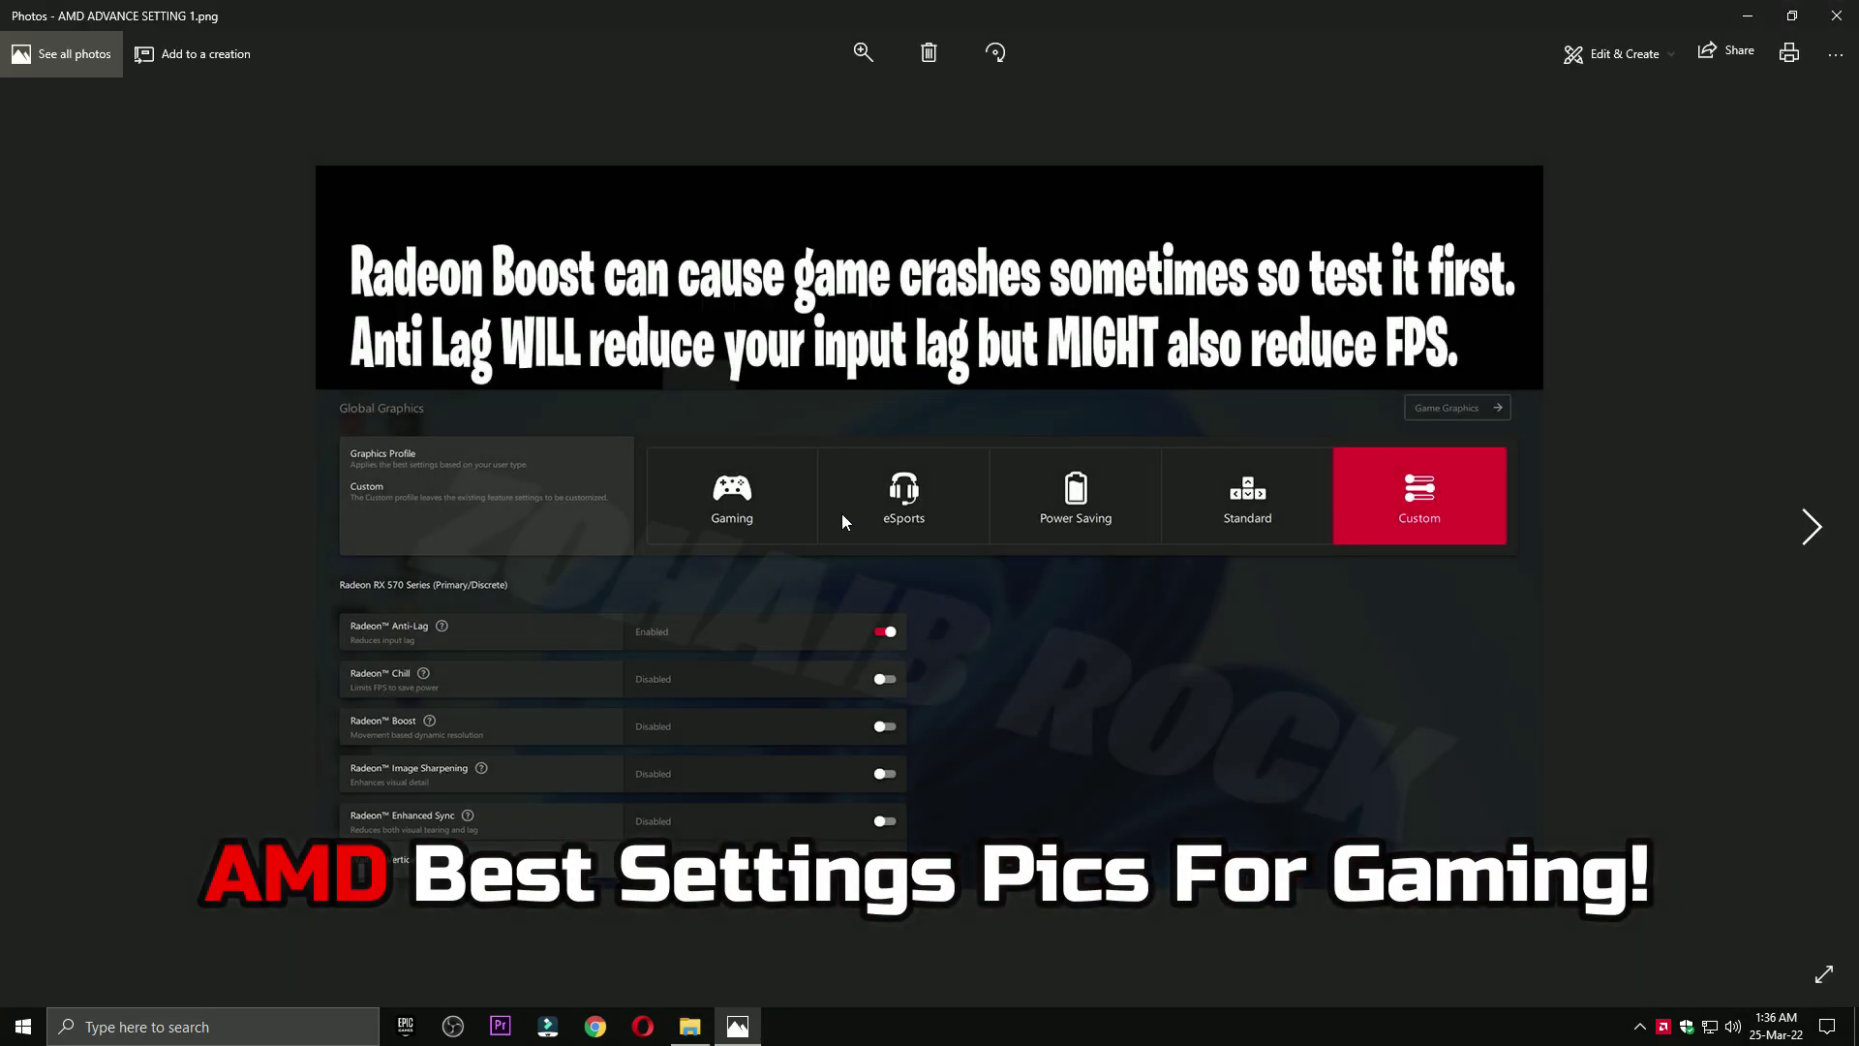
key("Right")
key("Right")
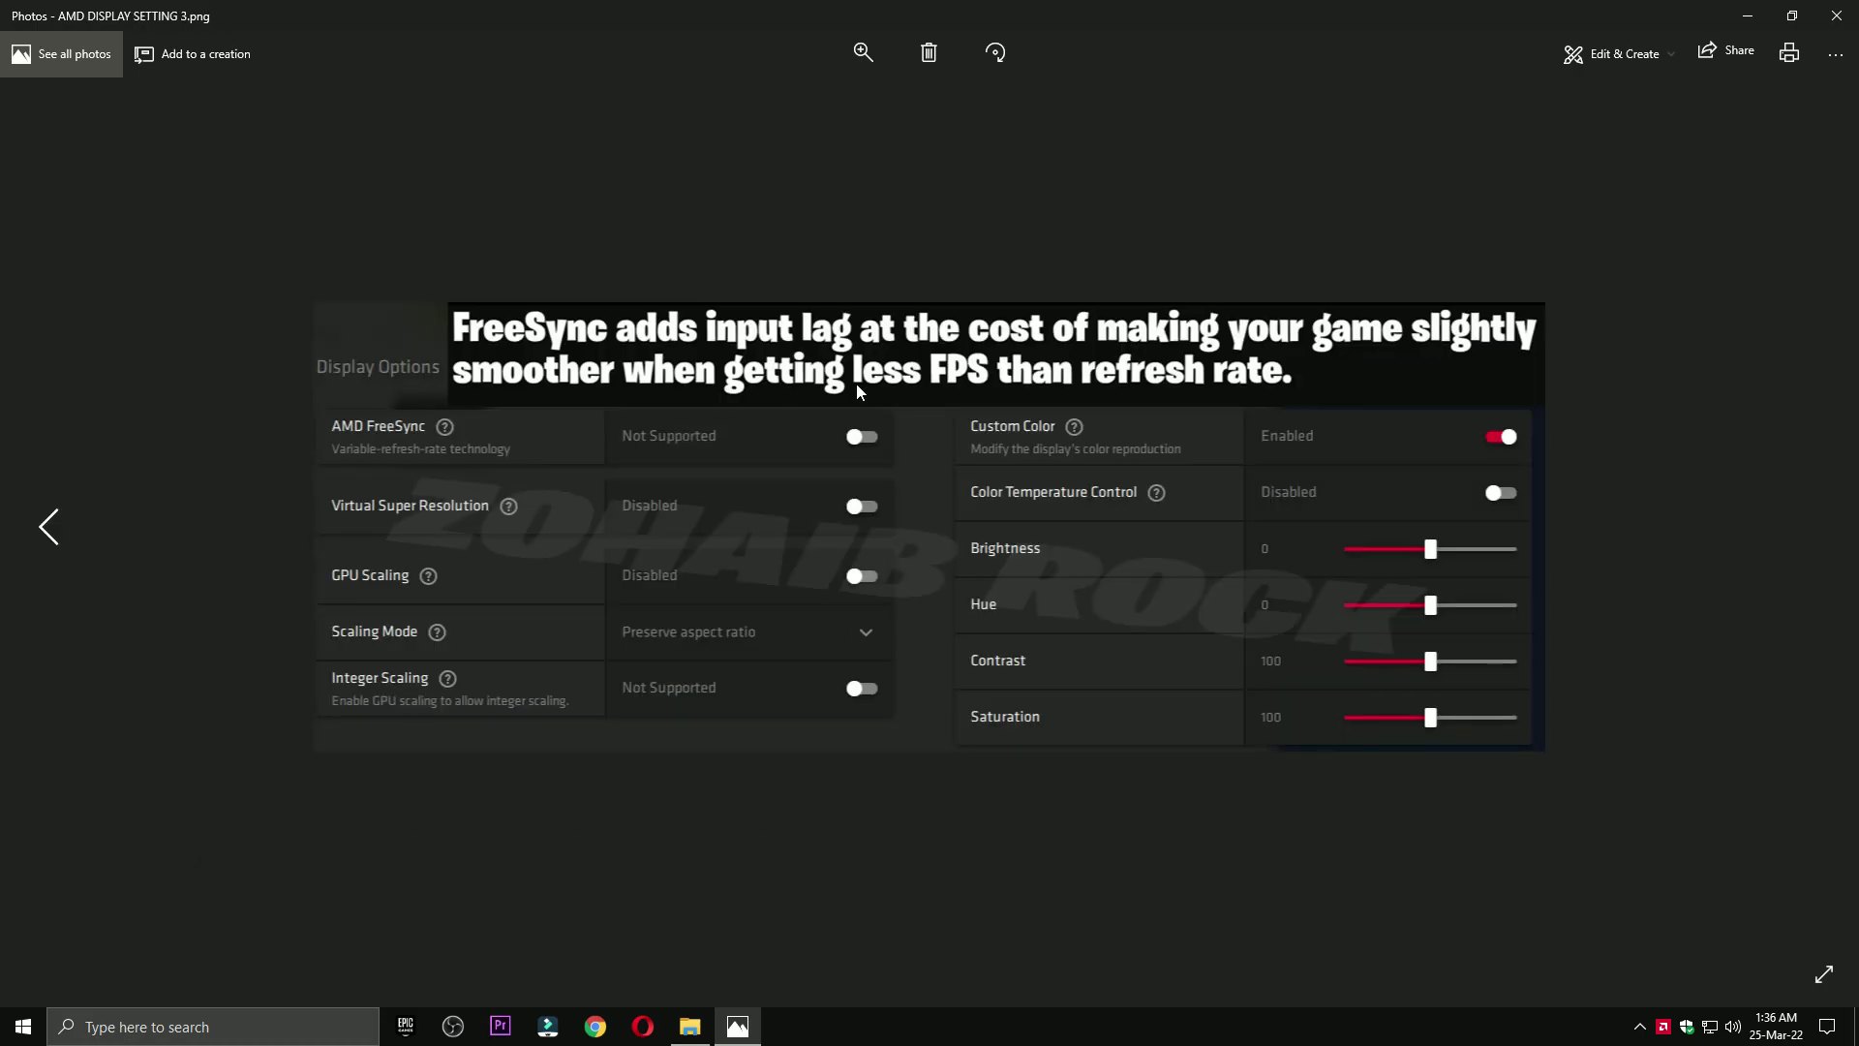
left_click(1836, 15)
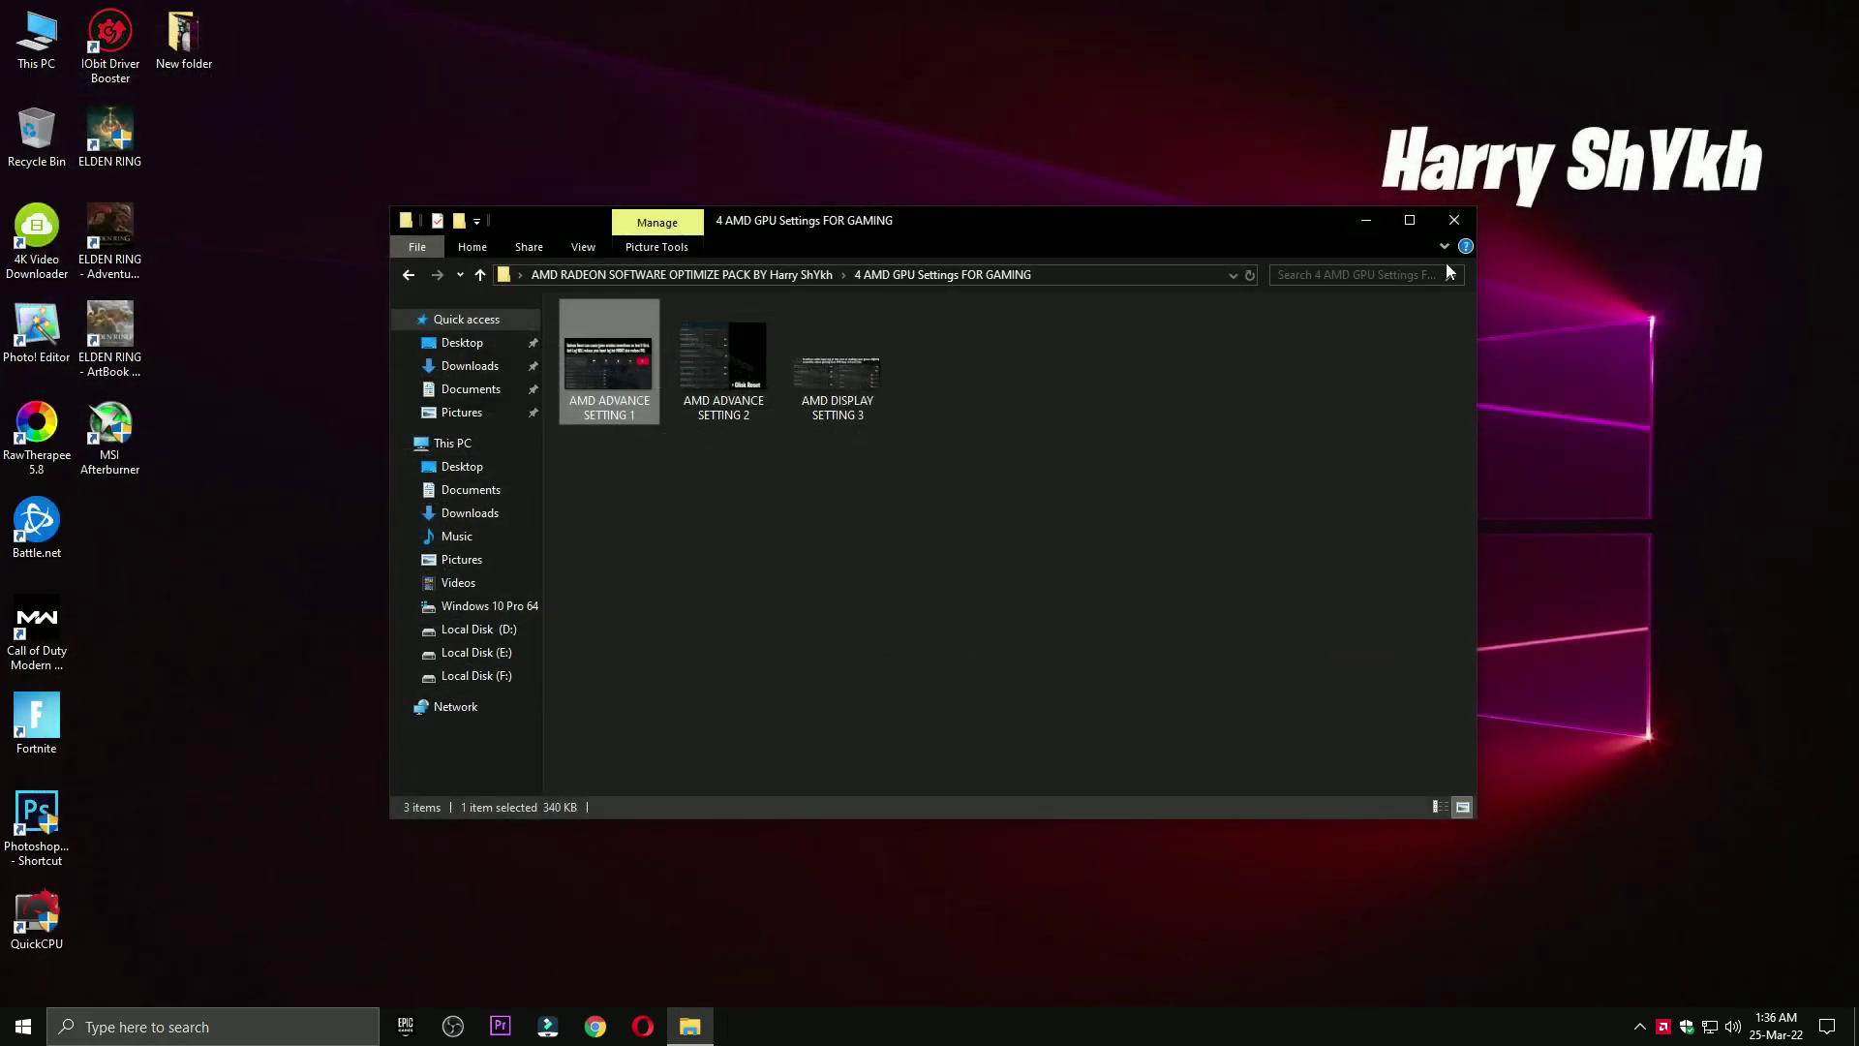
left_click(1455, 221)
- Move the pack folder below "New folder" on the desktop and open the Global Graphics settings in AMD Software: Adrenalin Edition
left_click_drag(670, 287, 126, 137)
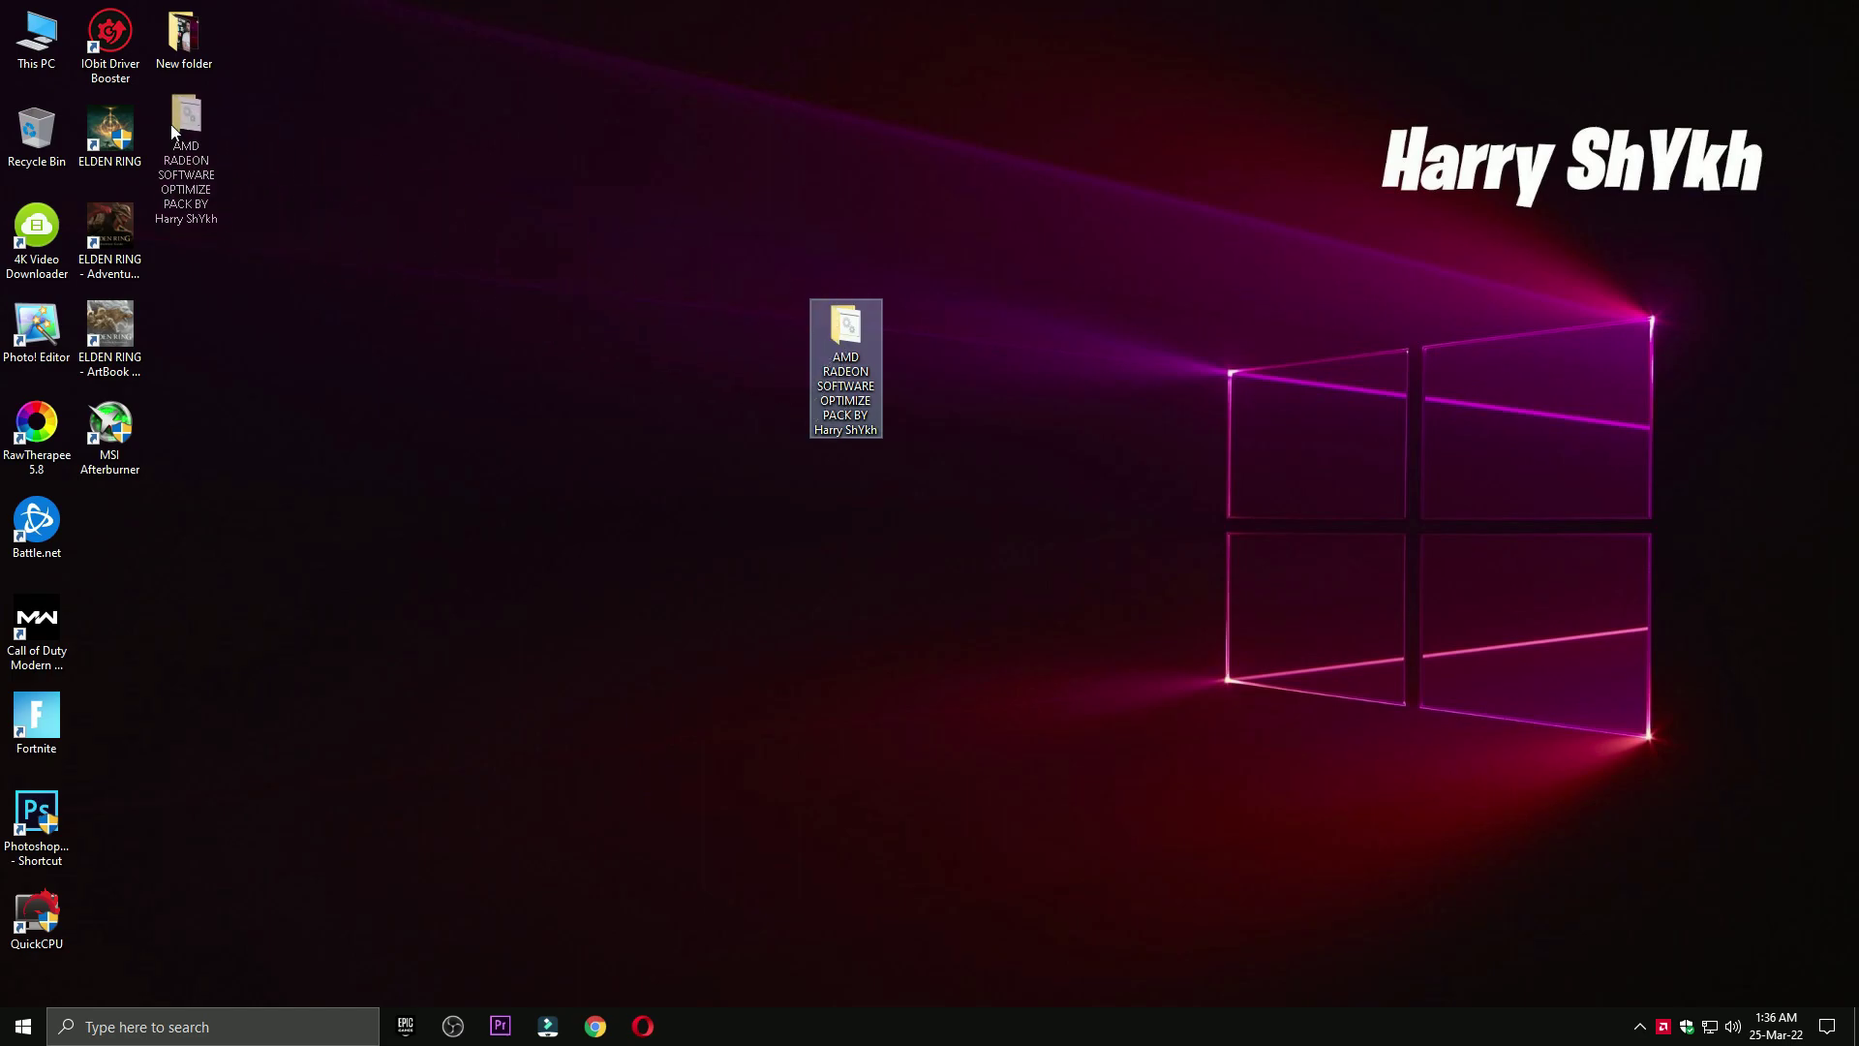
right_click(753, 197)
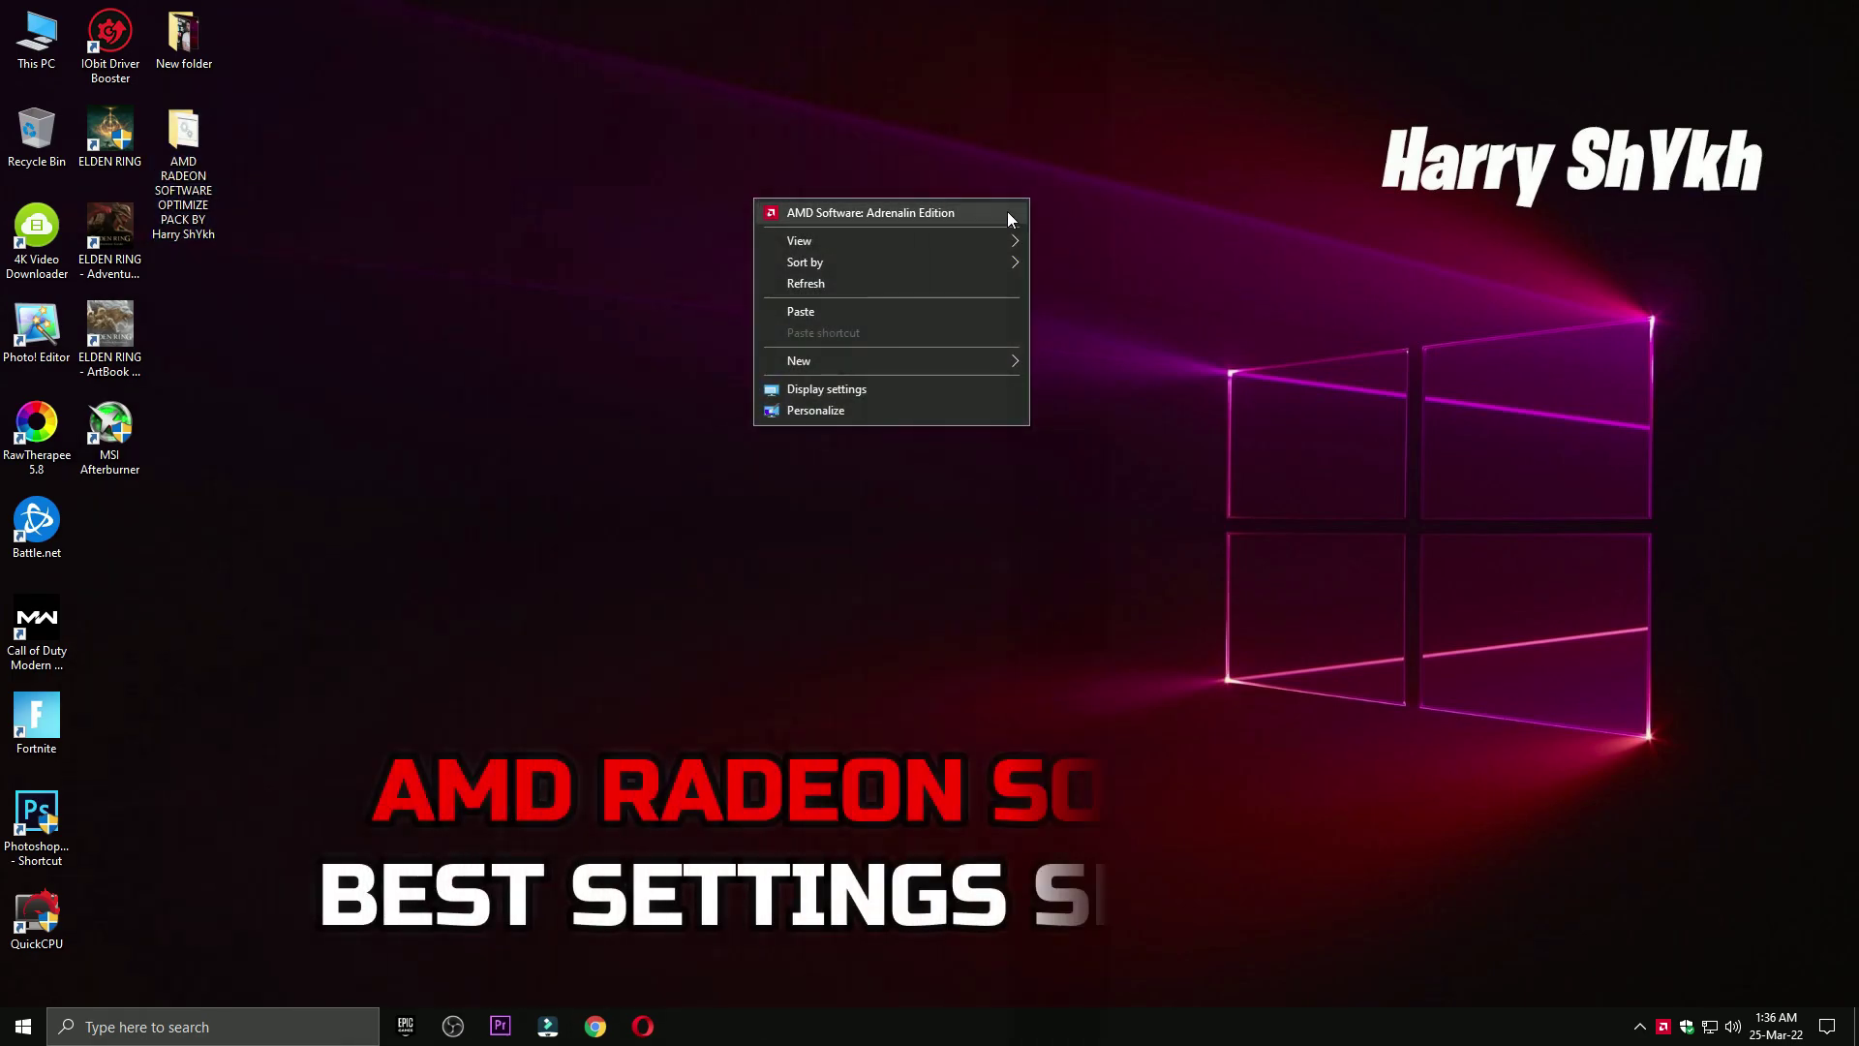
left_click(860, 213)
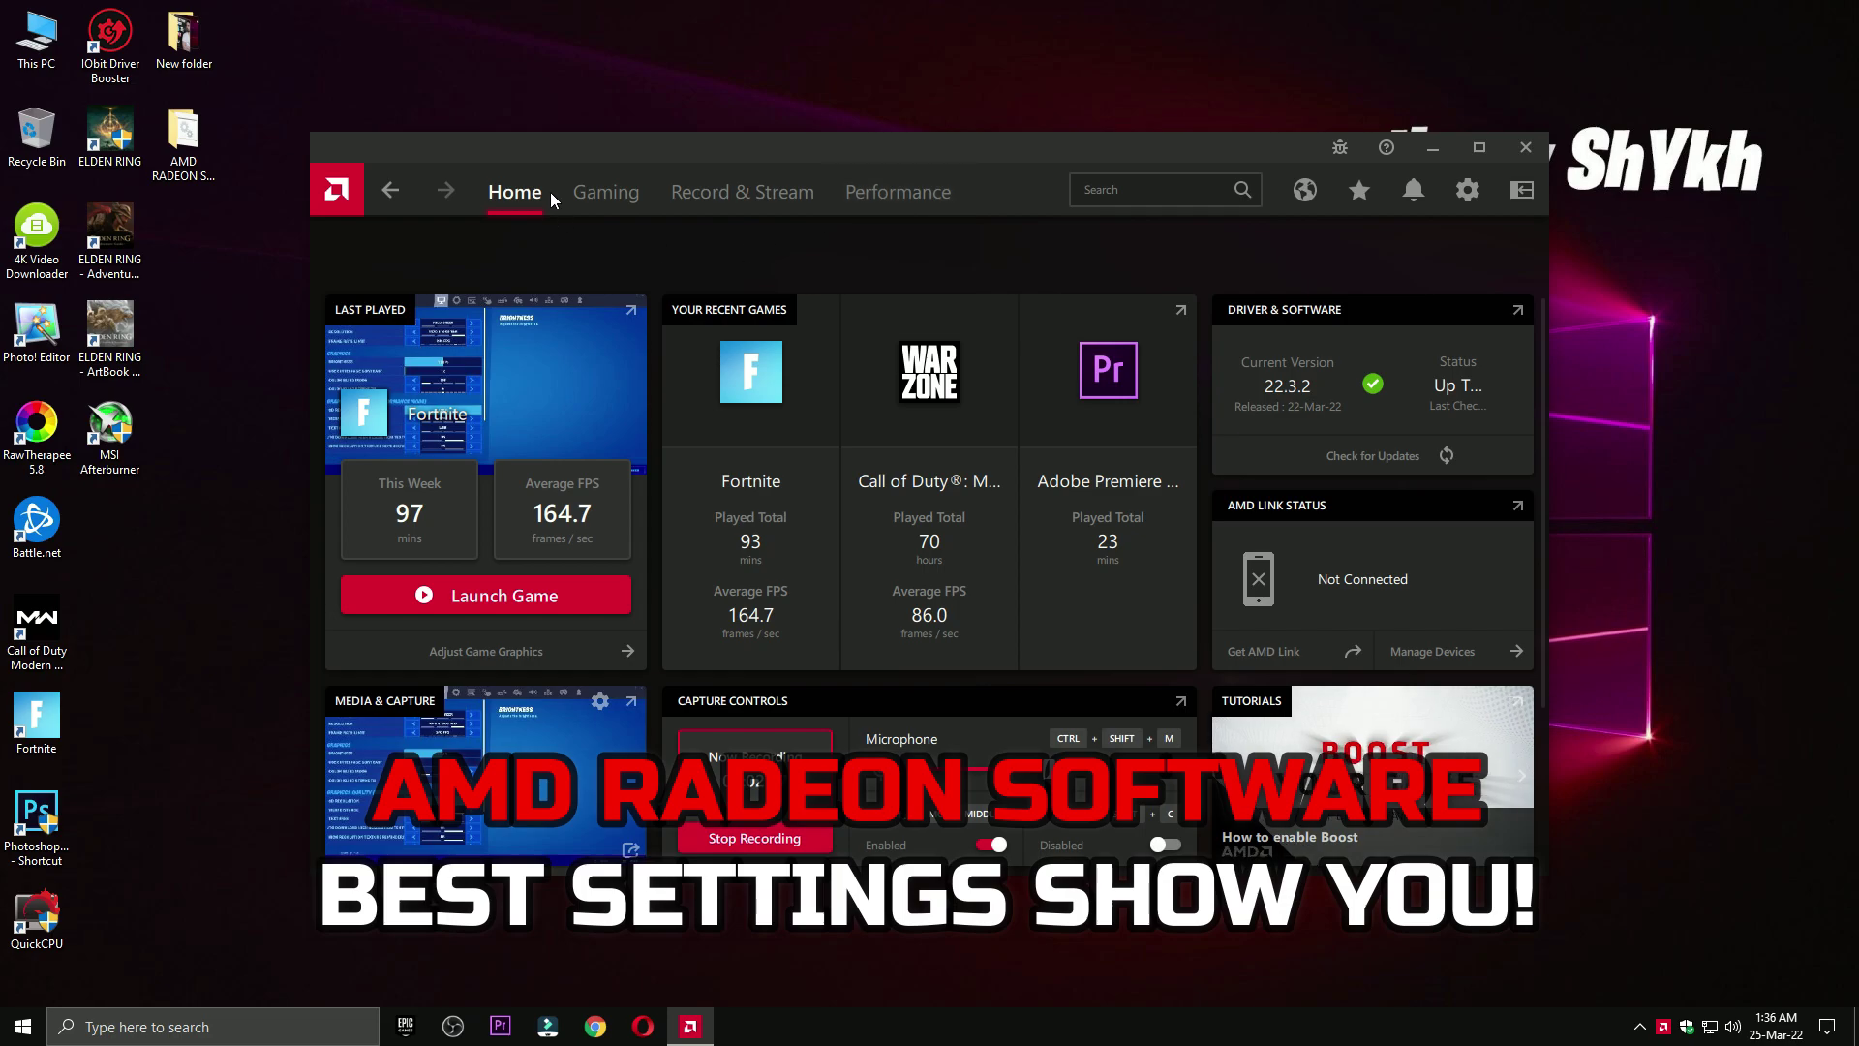
left_click(606, 186)
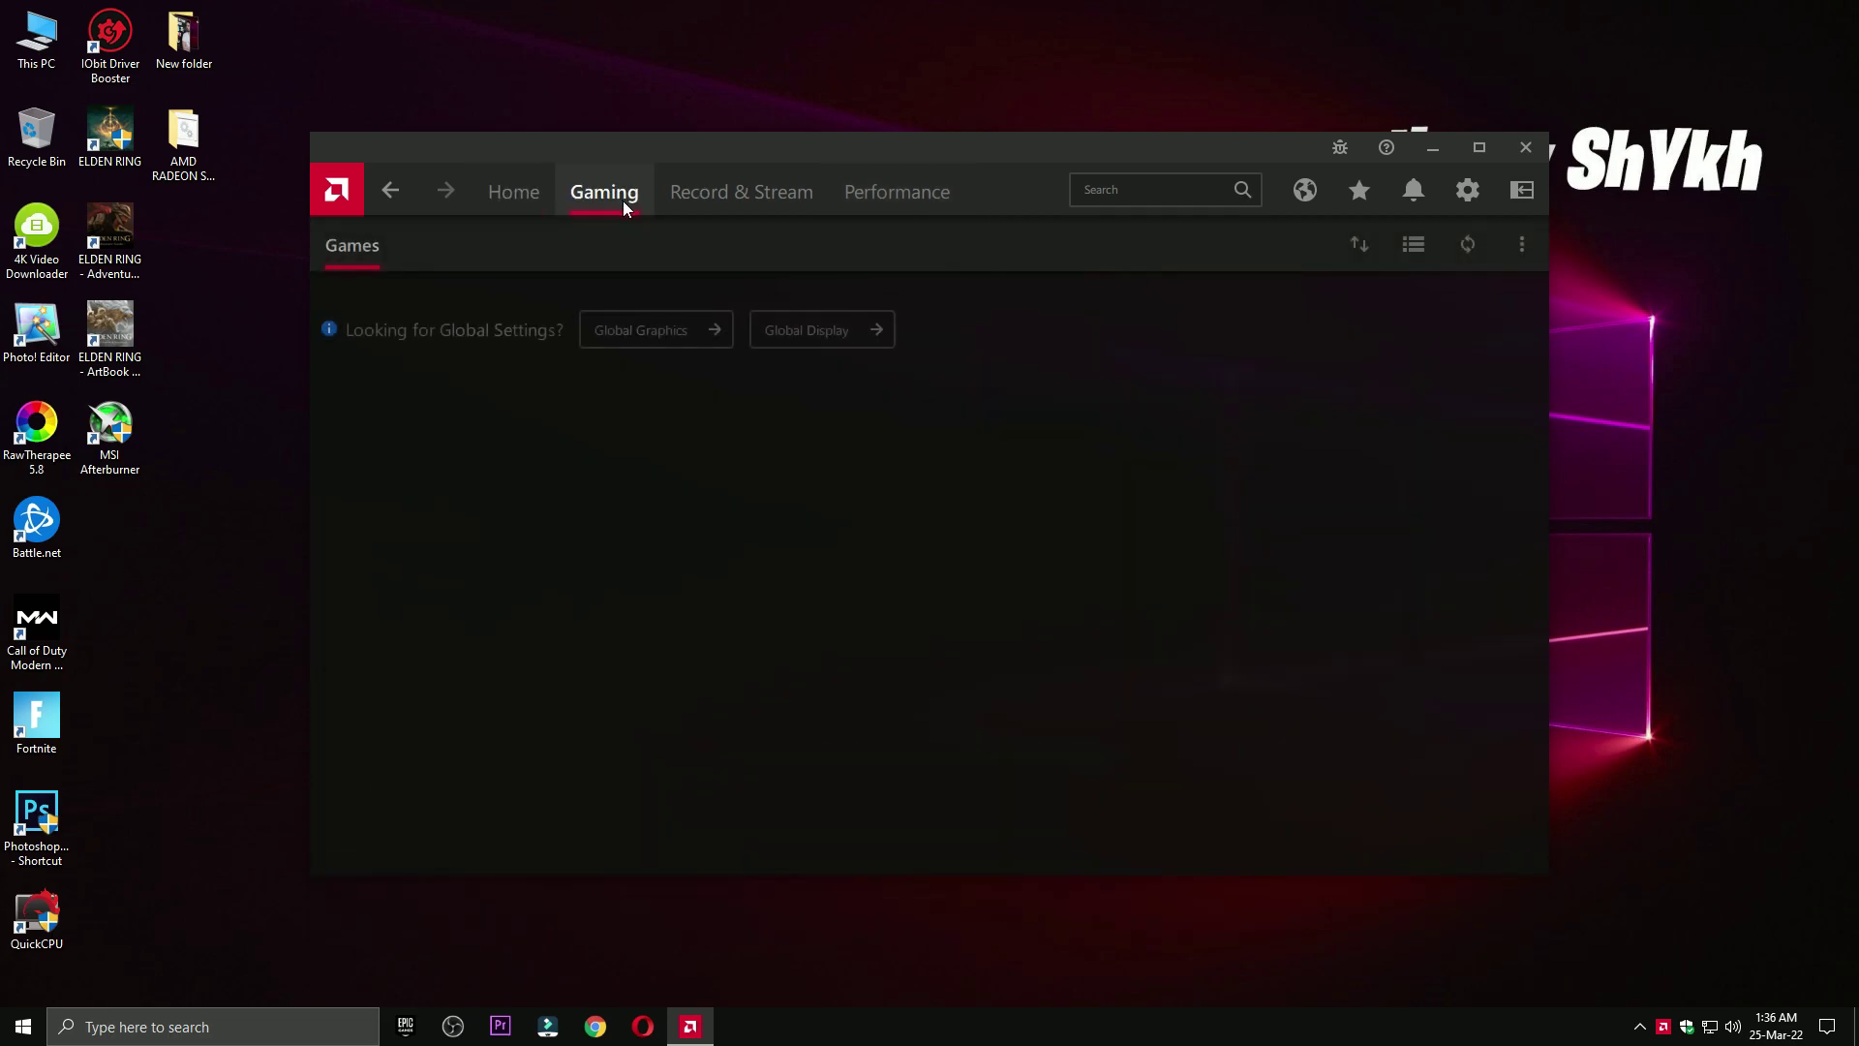
left_click(641, 330)
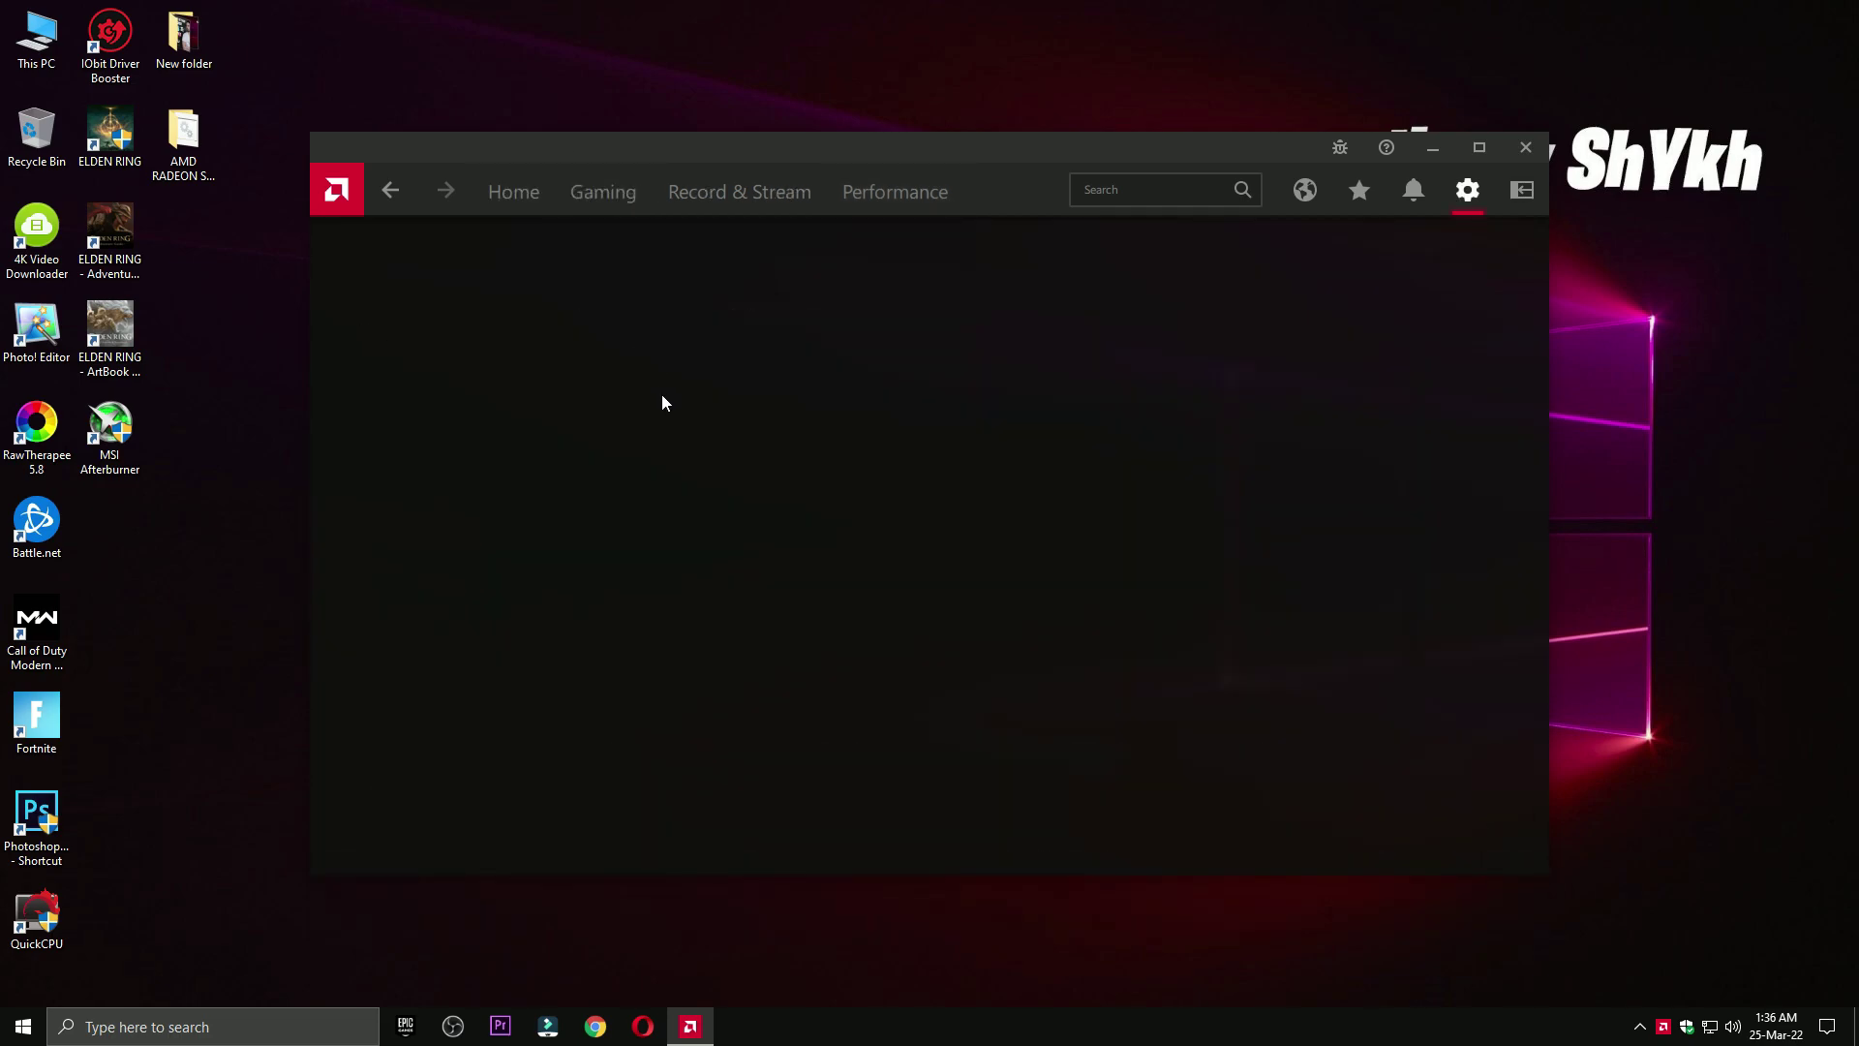
- Set Wait for Vertical Refresh to Always off and expand the advanced graphics settings
scroll(659, 467, "down", 3)
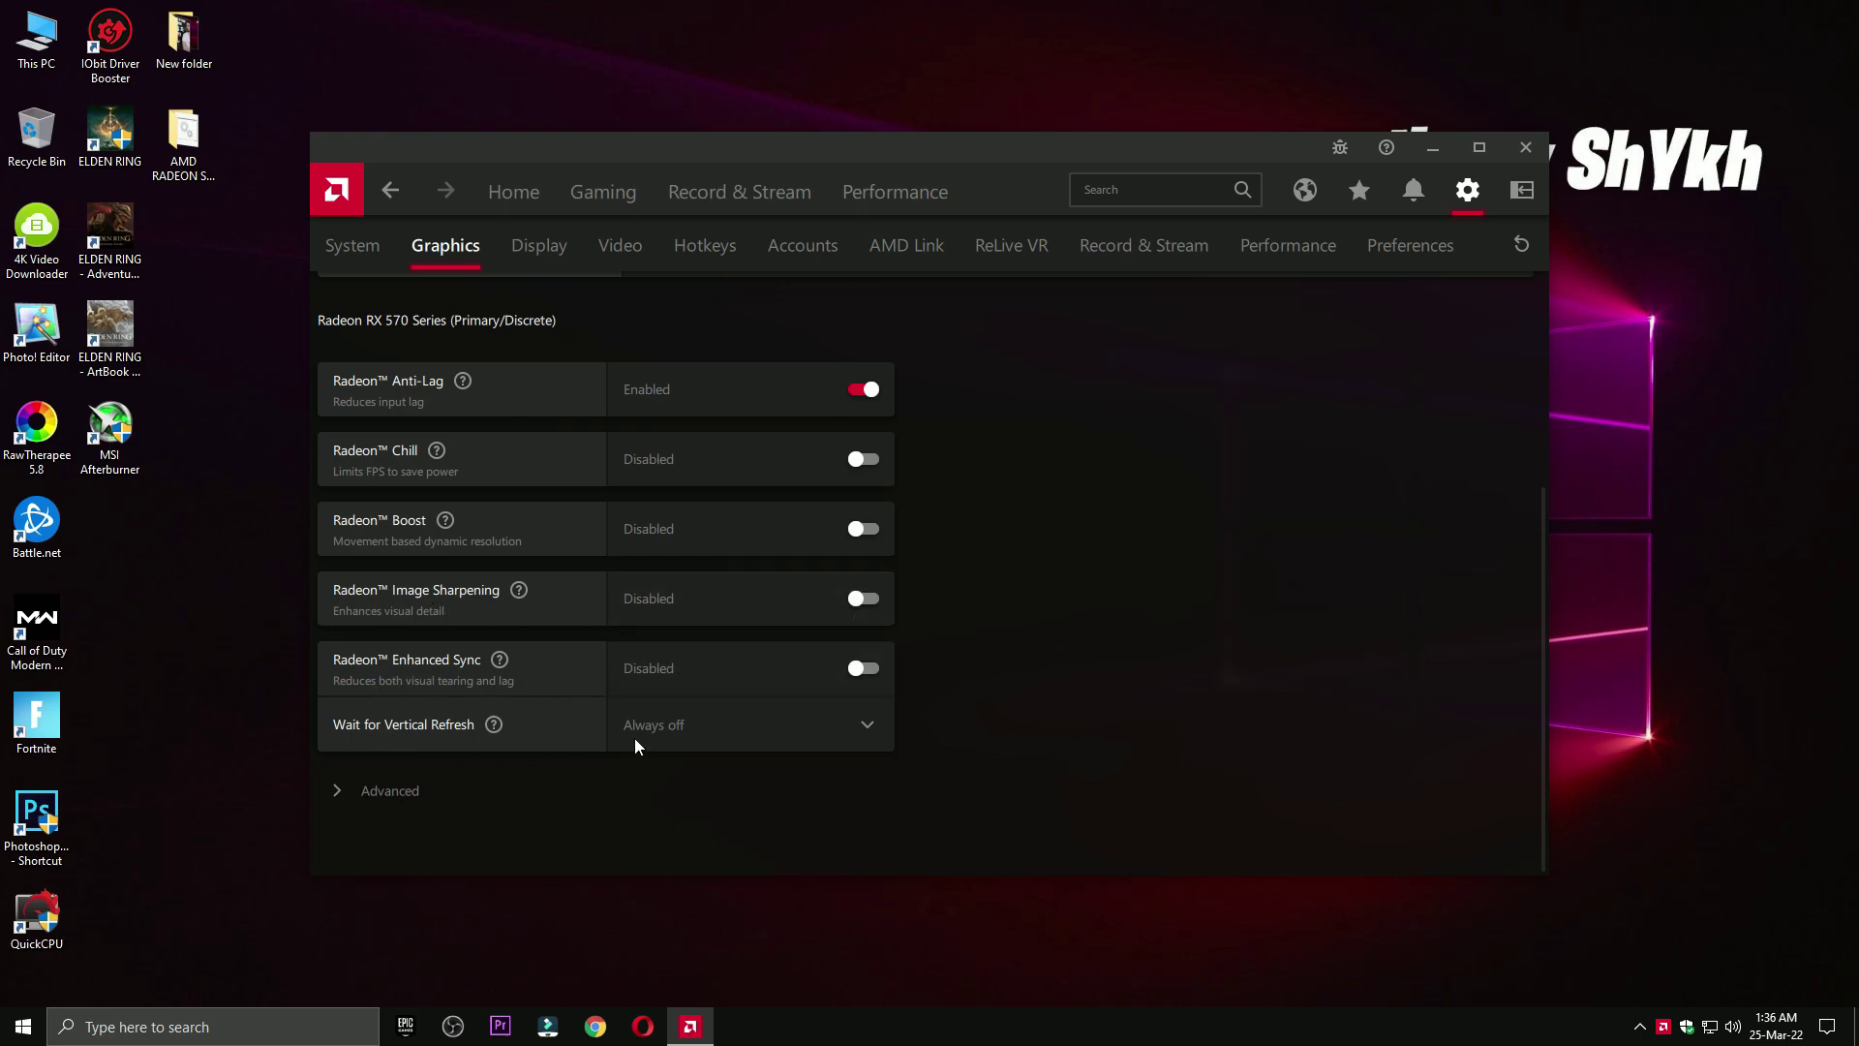
left_click(678, 741)
left_click(682, 712)
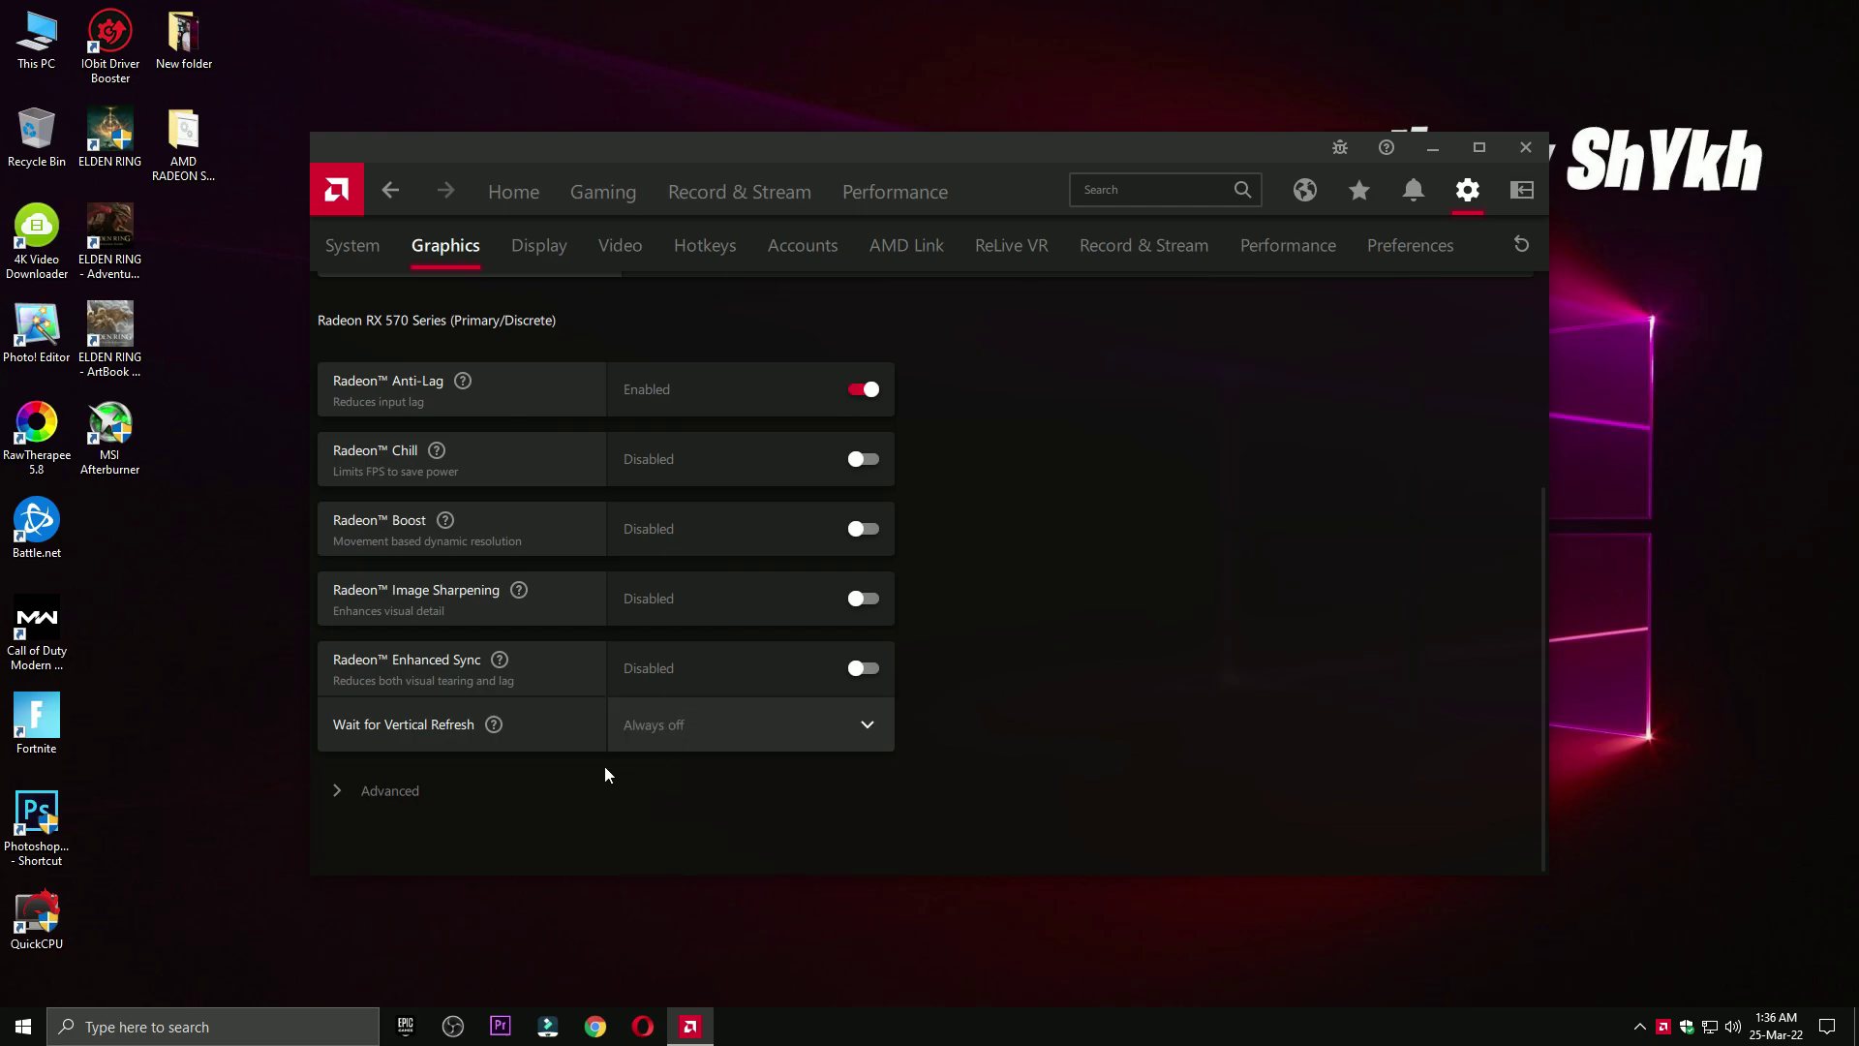
left_click(630, 779)
scroll(538, 618, "down", 4)
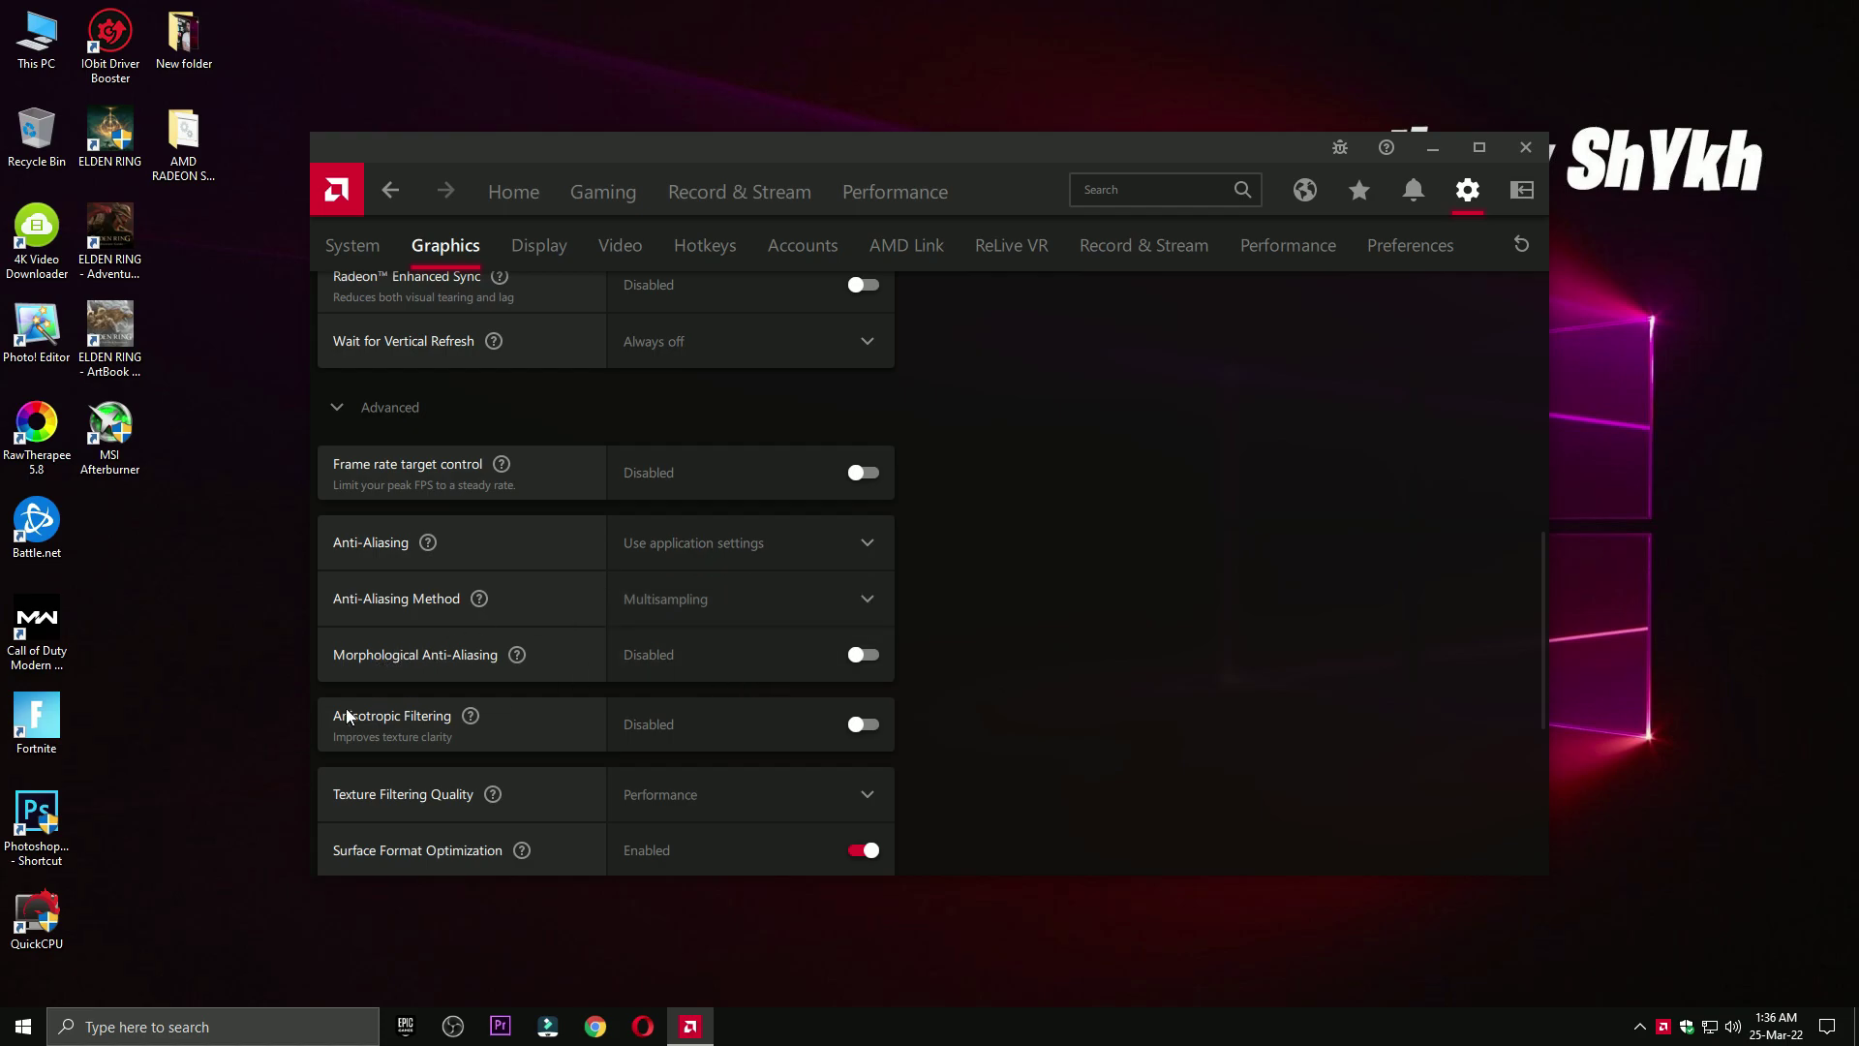
- Set Texture Filtering Quality to Performance and check the remaining advanced graphics options
scroll(537, 711, "down", 2)
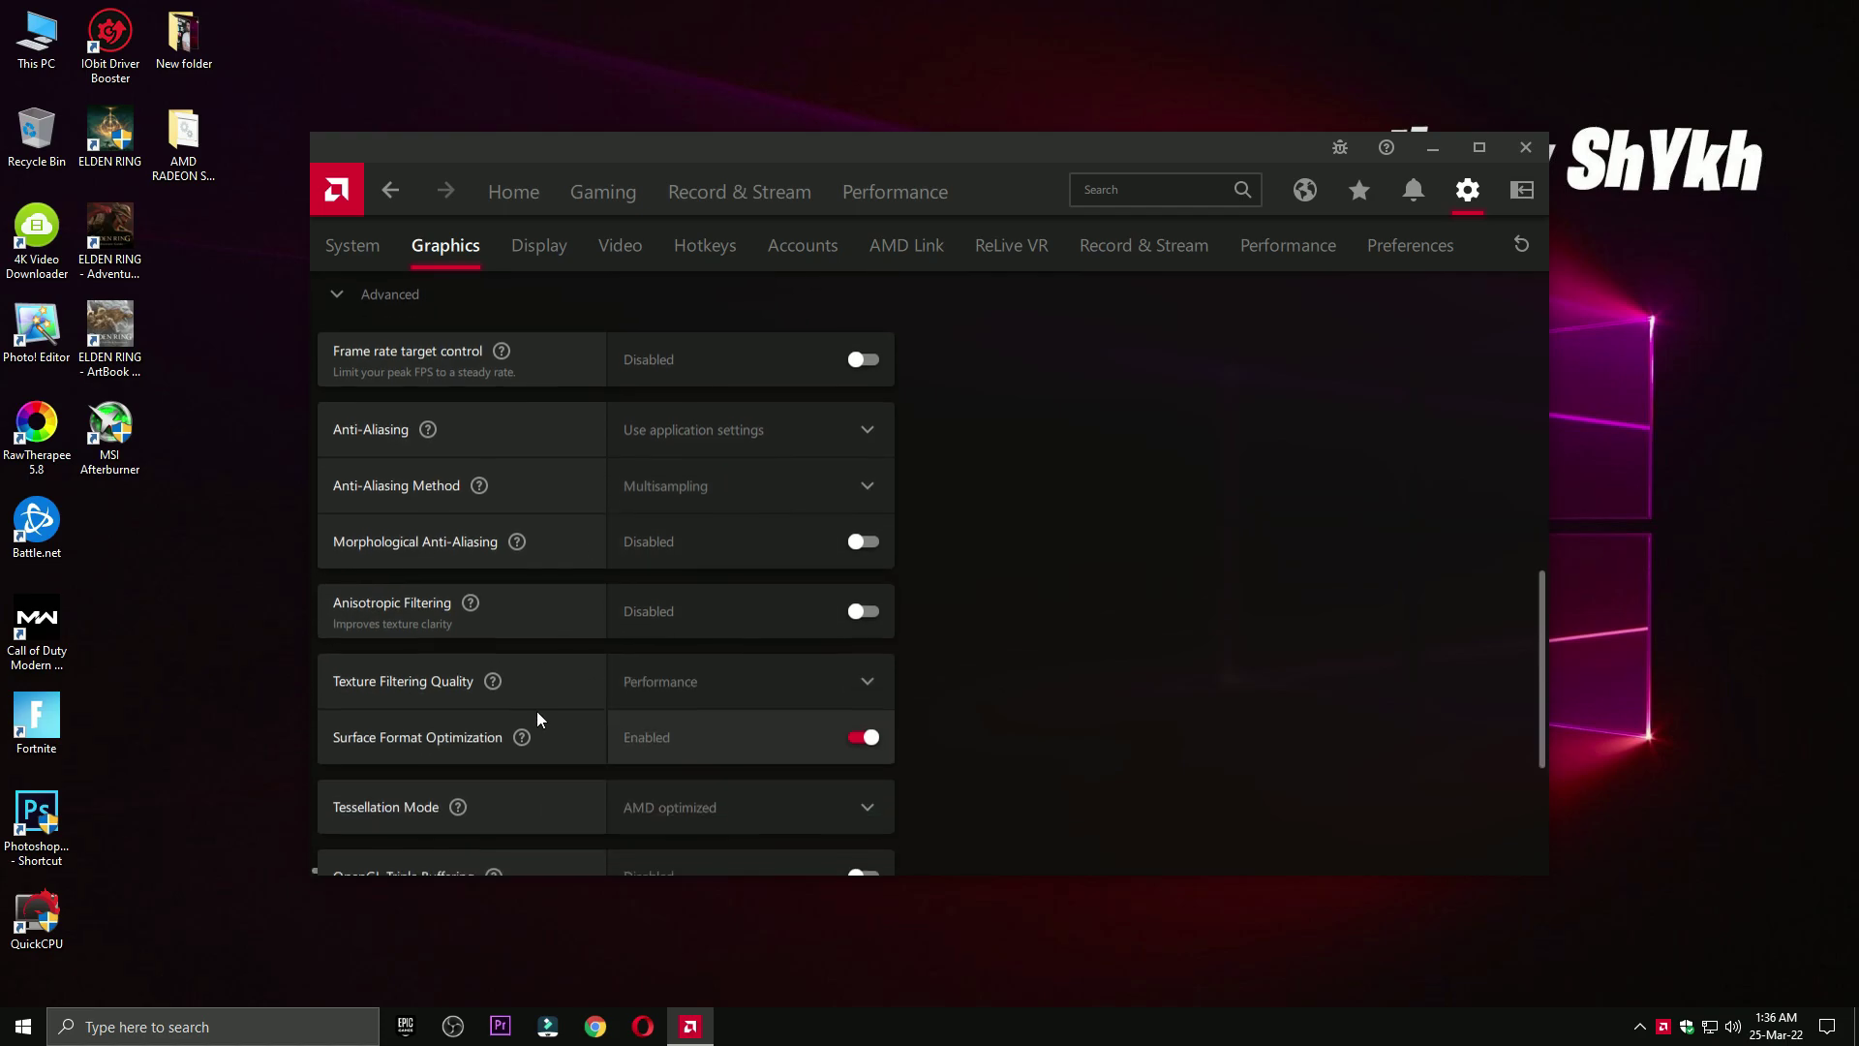
left_click(653, 685)
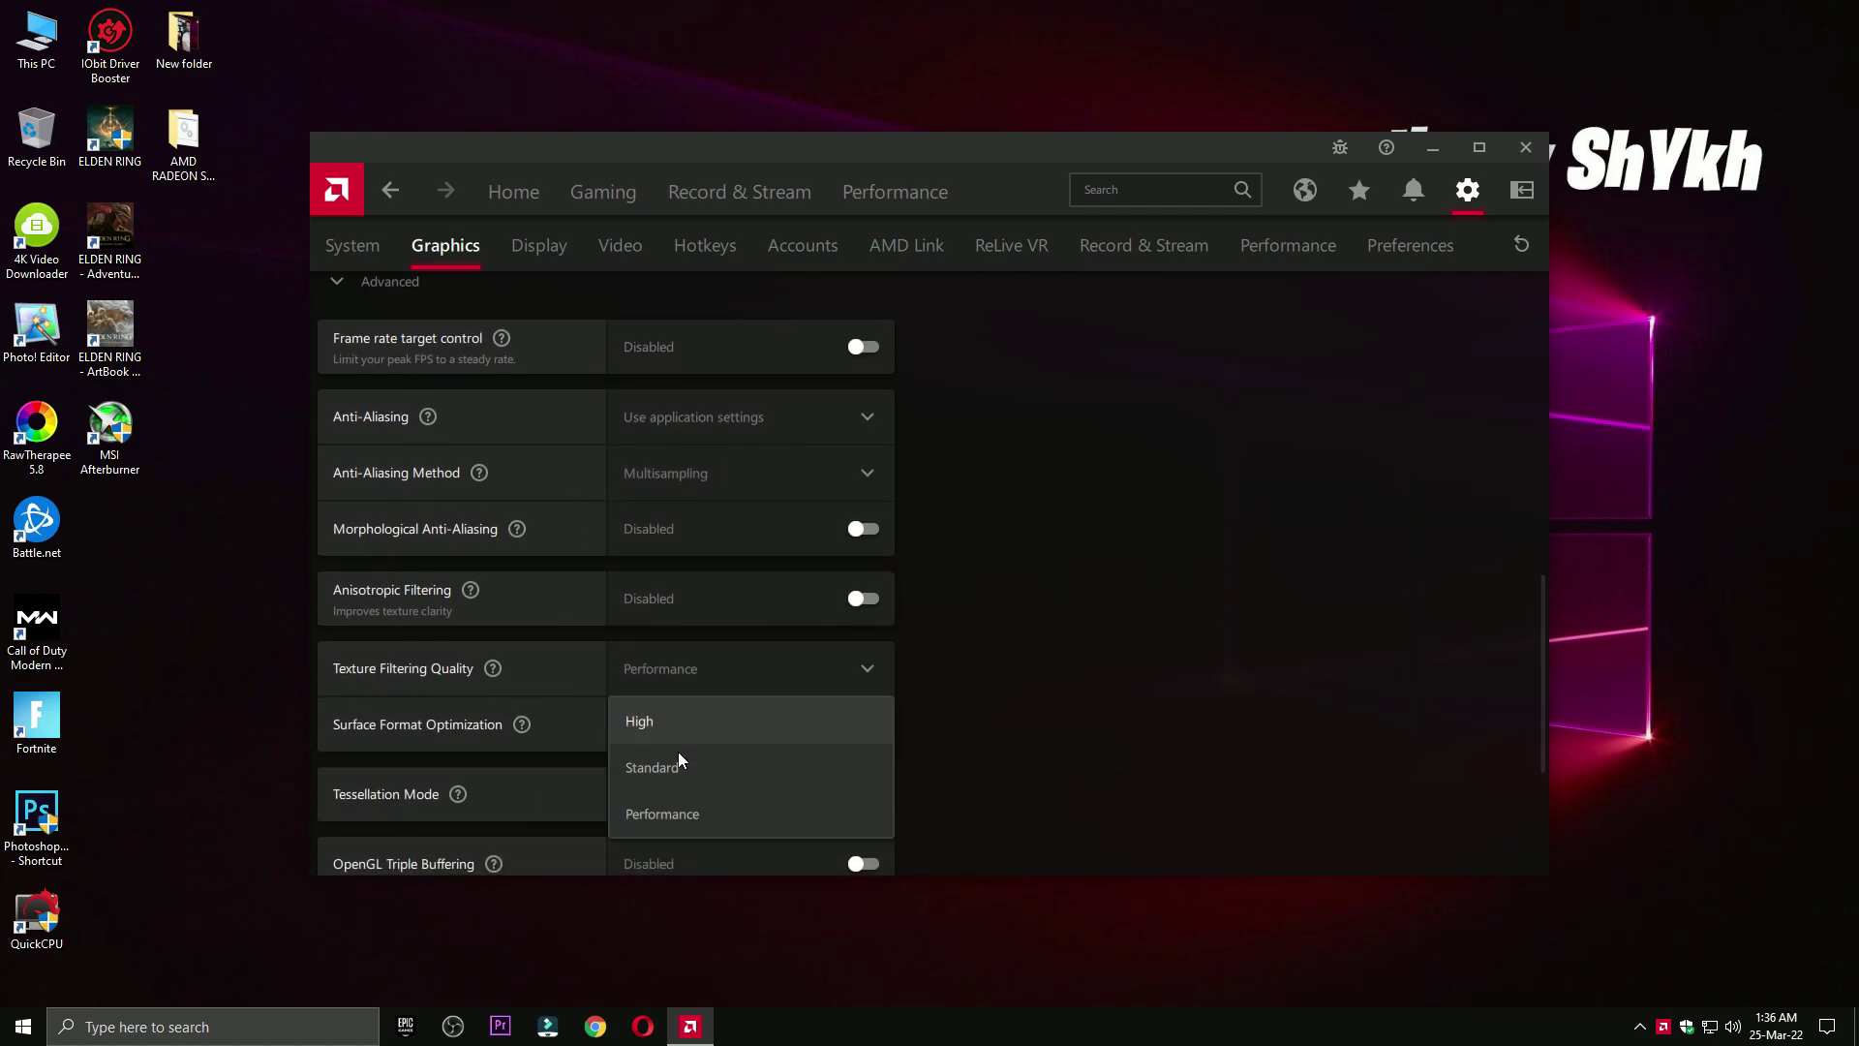
left_click(668, 813)
scroll(542, 716, "down", 4)
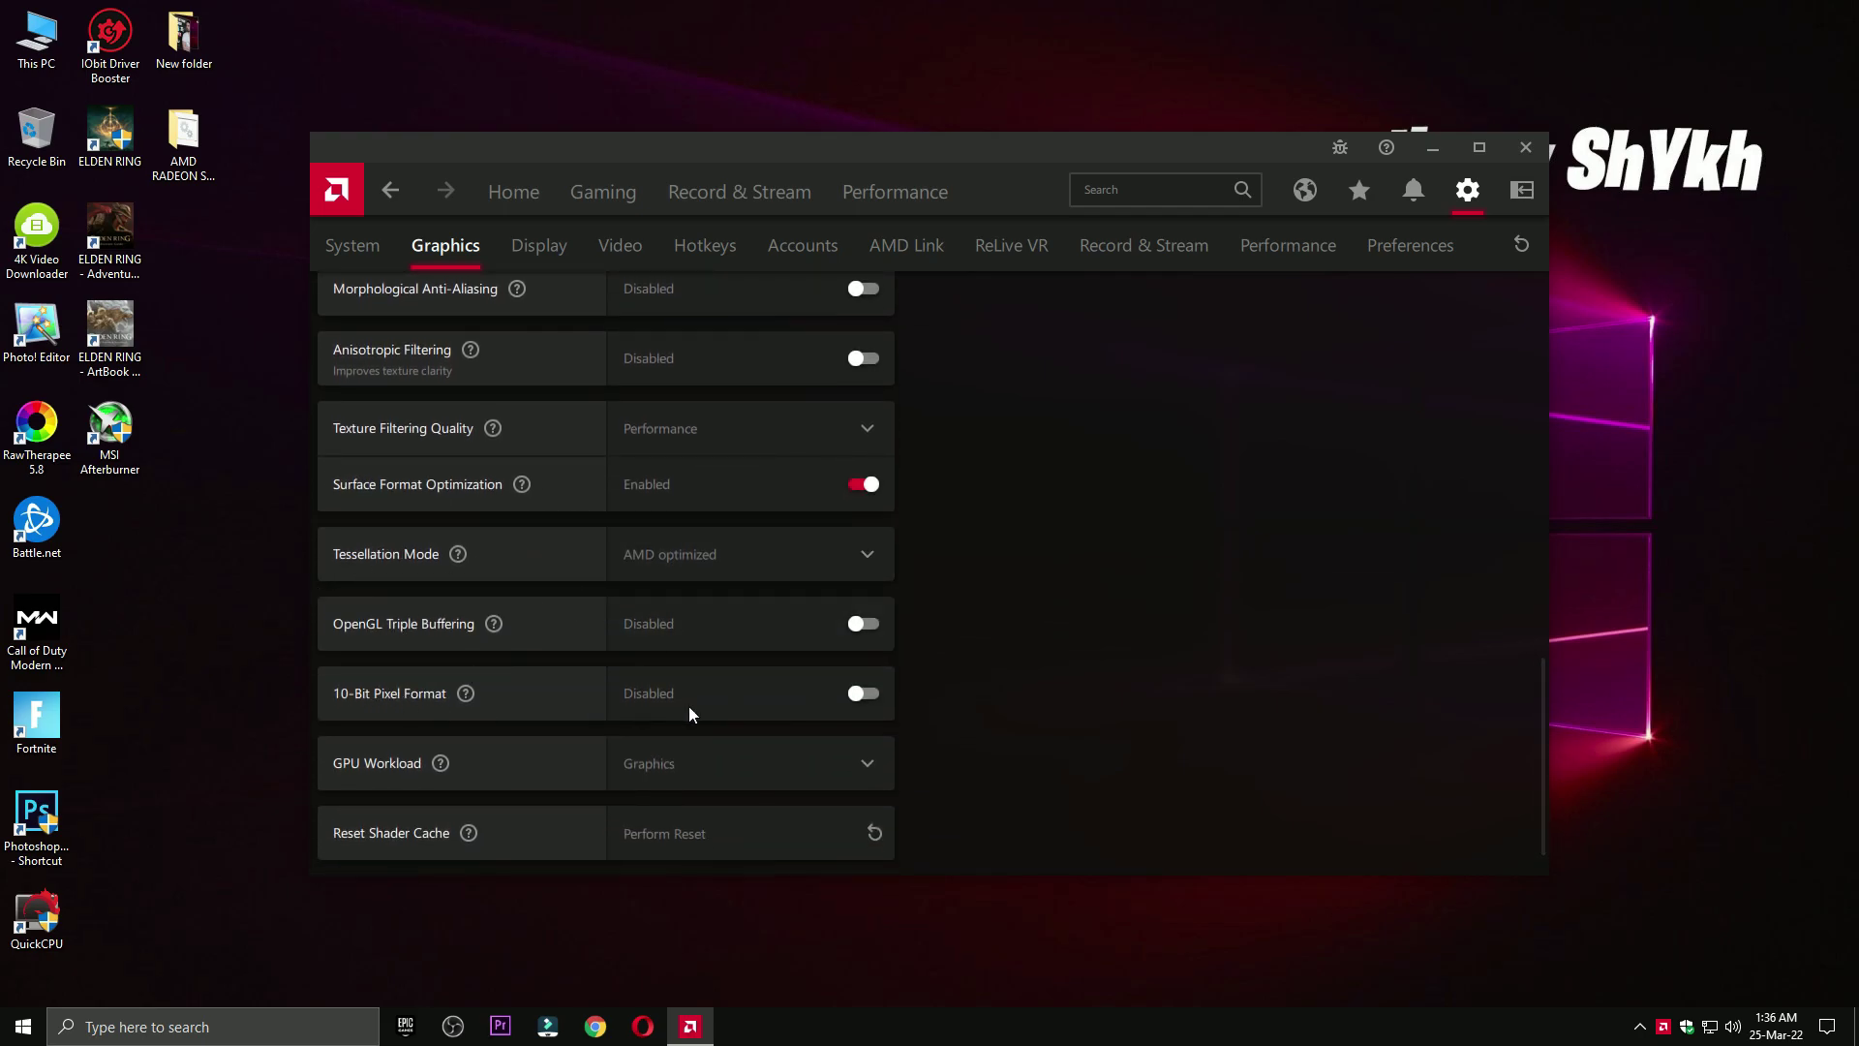
scroll(581, 779, "down", 1)
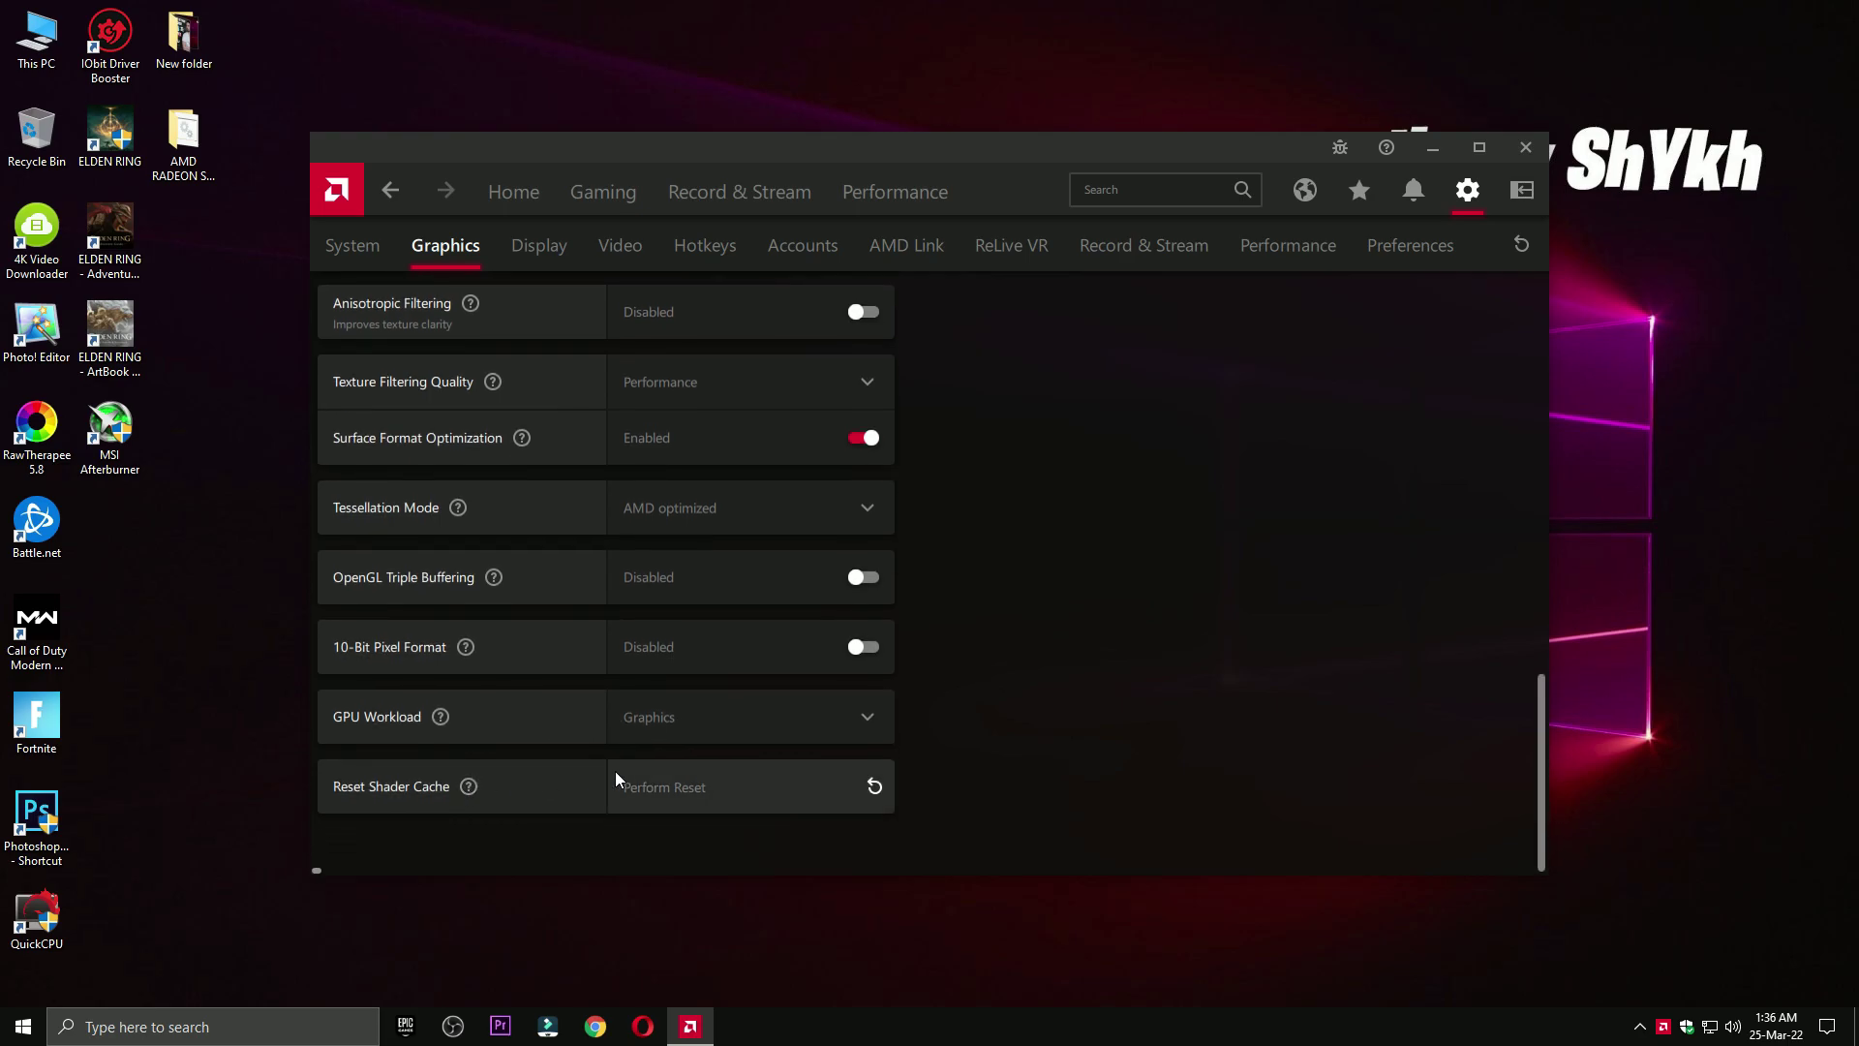
- Set the Scaling Mode to Full panel in the display settings
key("ctrl+Tab")
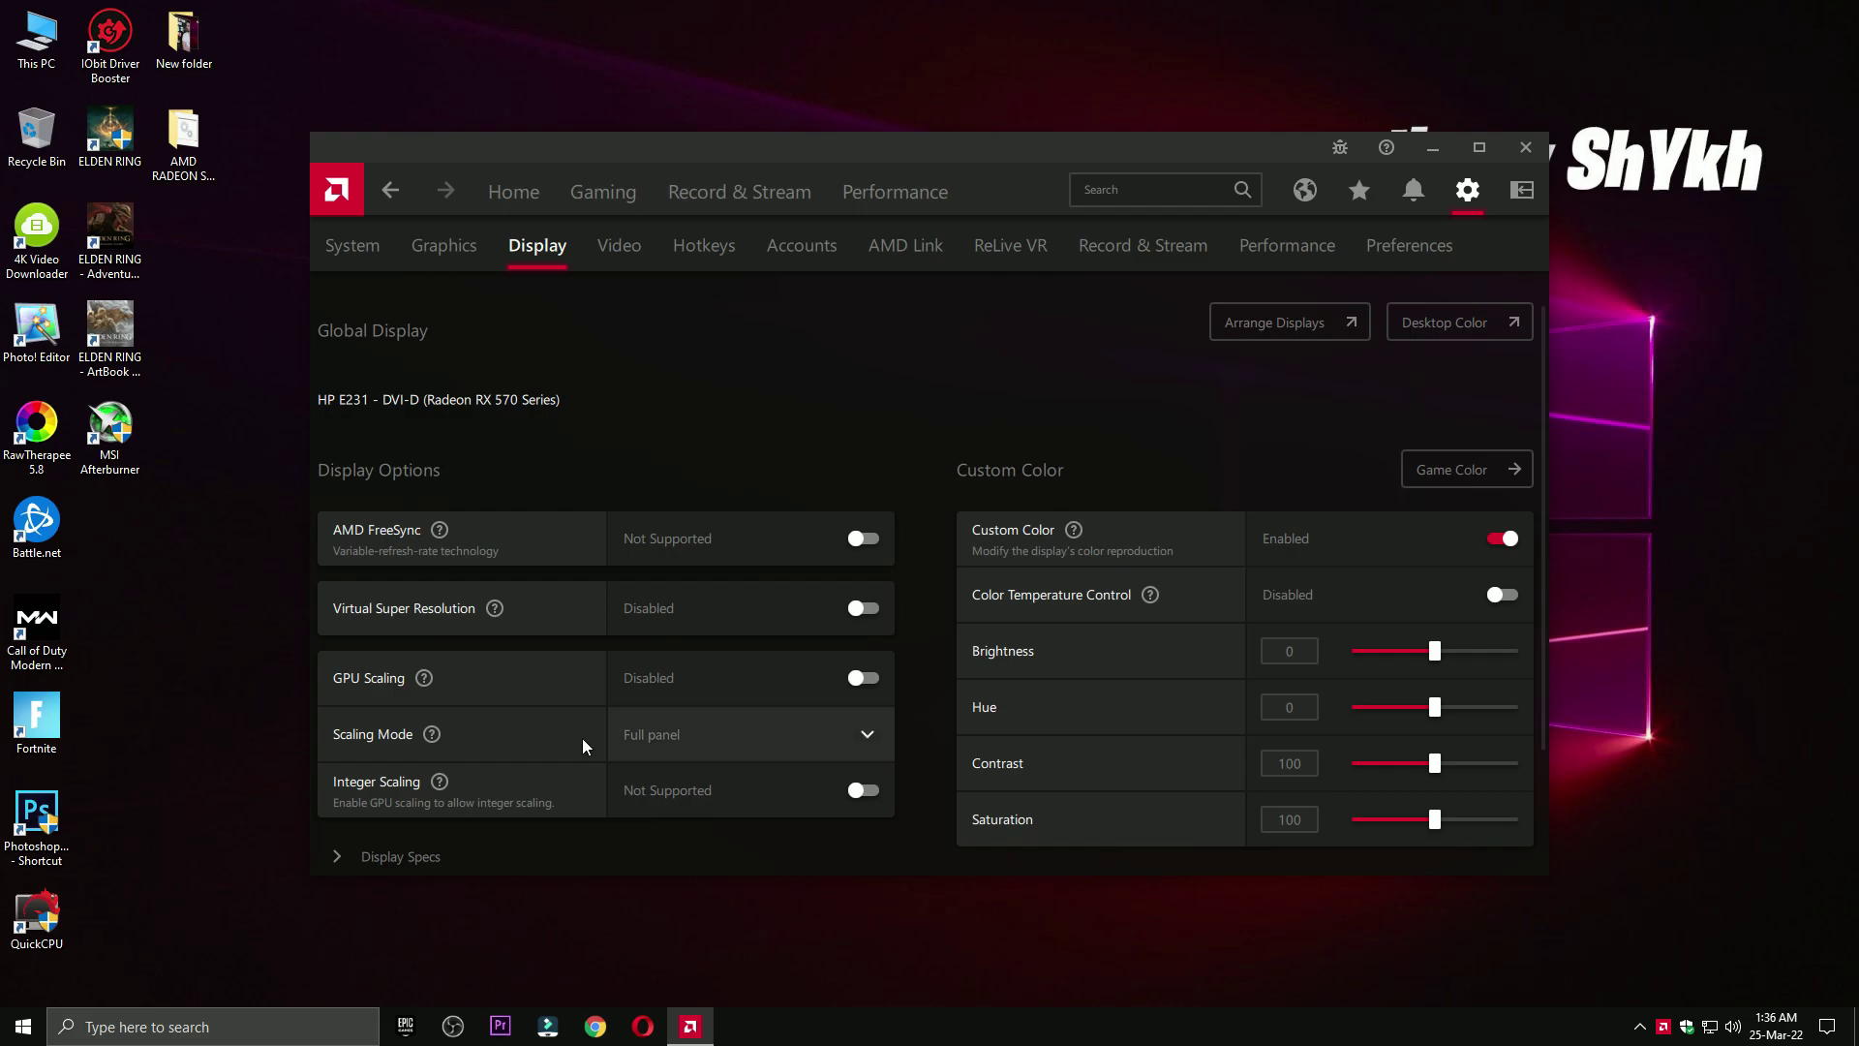
left_click(632, 737)
left_click(655, 808)
left_click(653, 746)
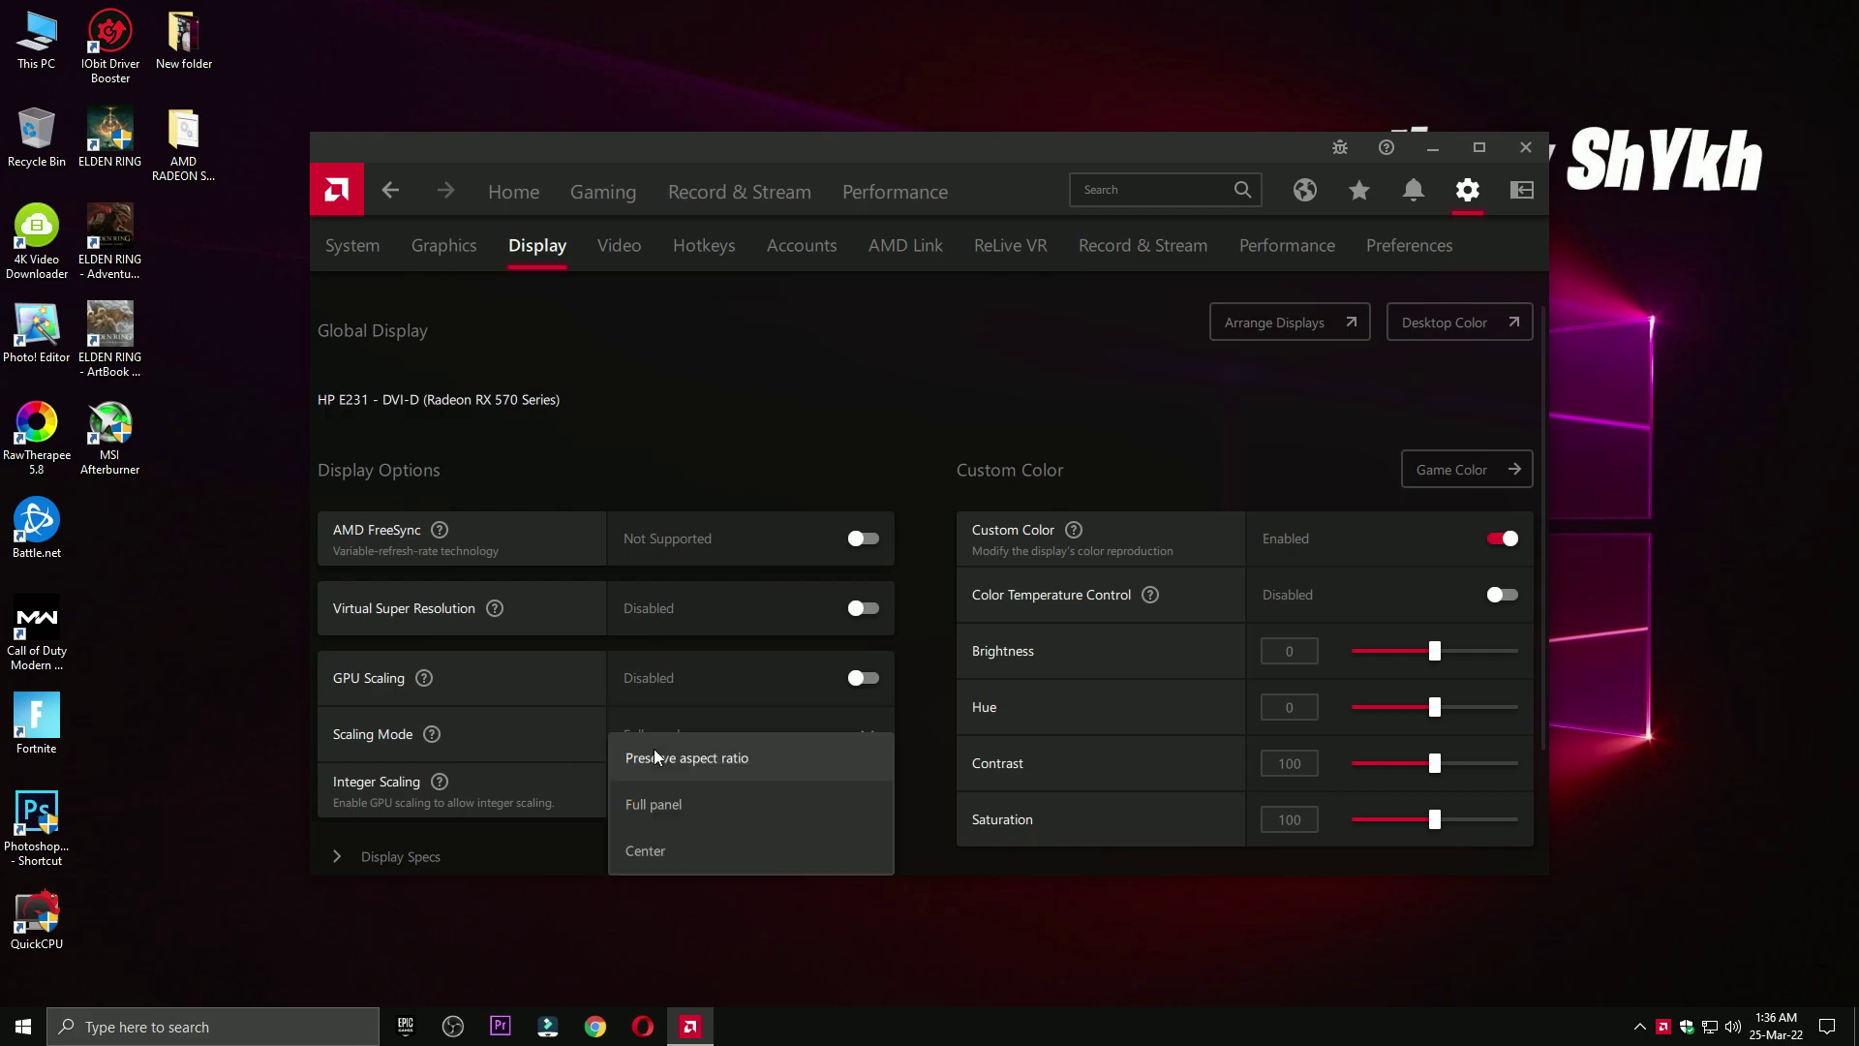
left_click(655, 806)
- Look through the Video, Hotkeys, Accounts, AMD Link and ReLive VR settings, ending at the Record & Stream settings
left_click(619, 245)
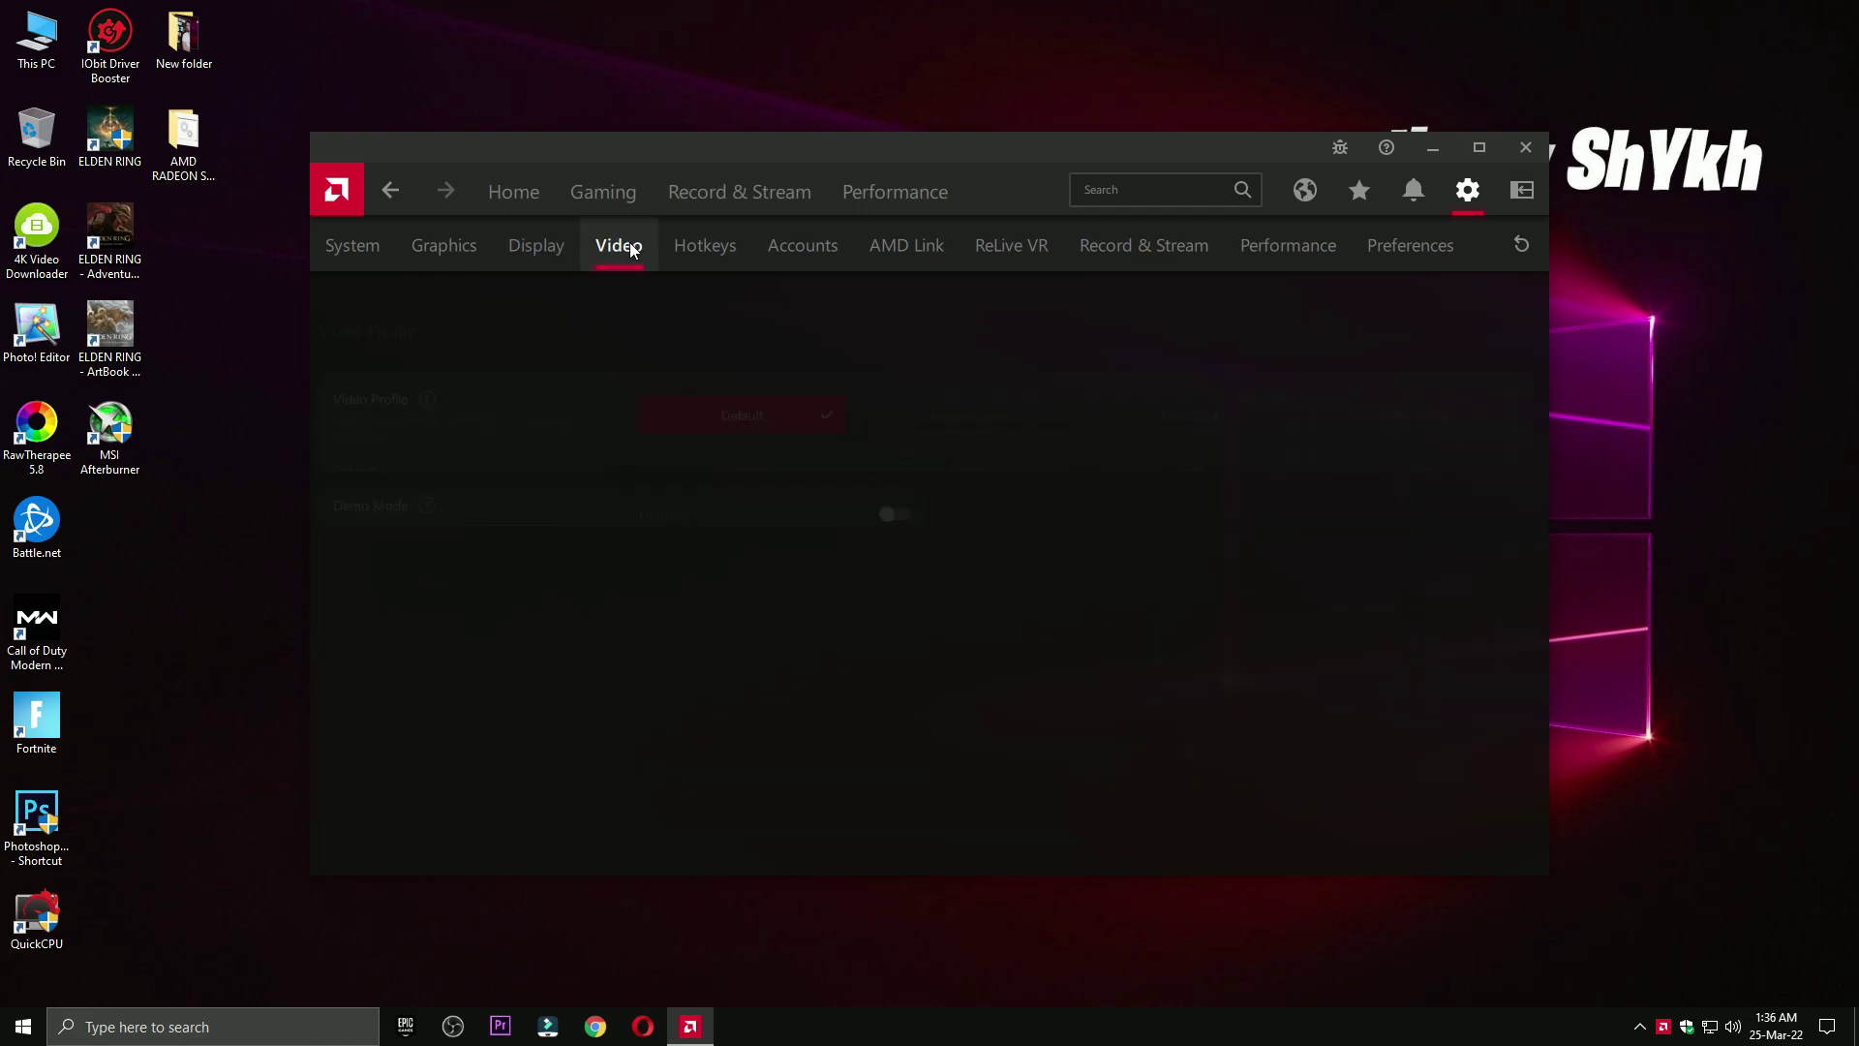
left_click(705, 245)
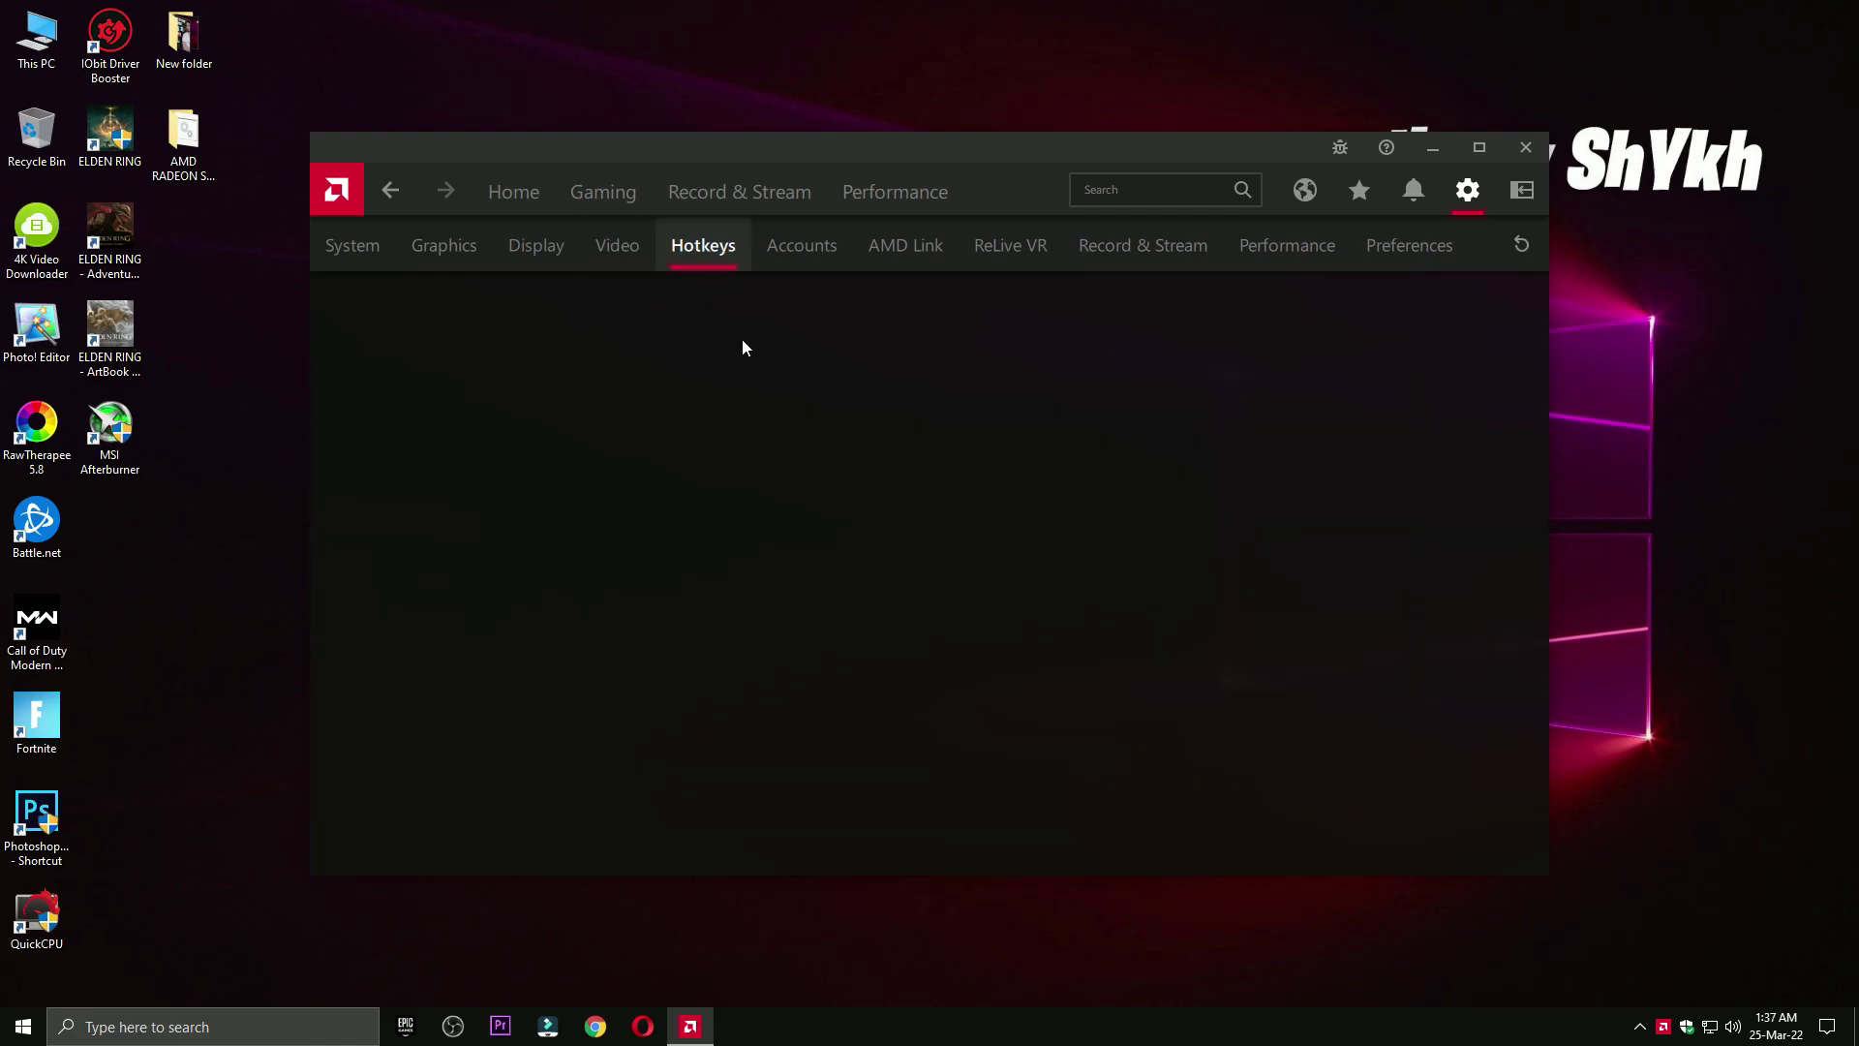
scroll(639, 548, "down", 5)
scroll(1007, 341, "down", 3)
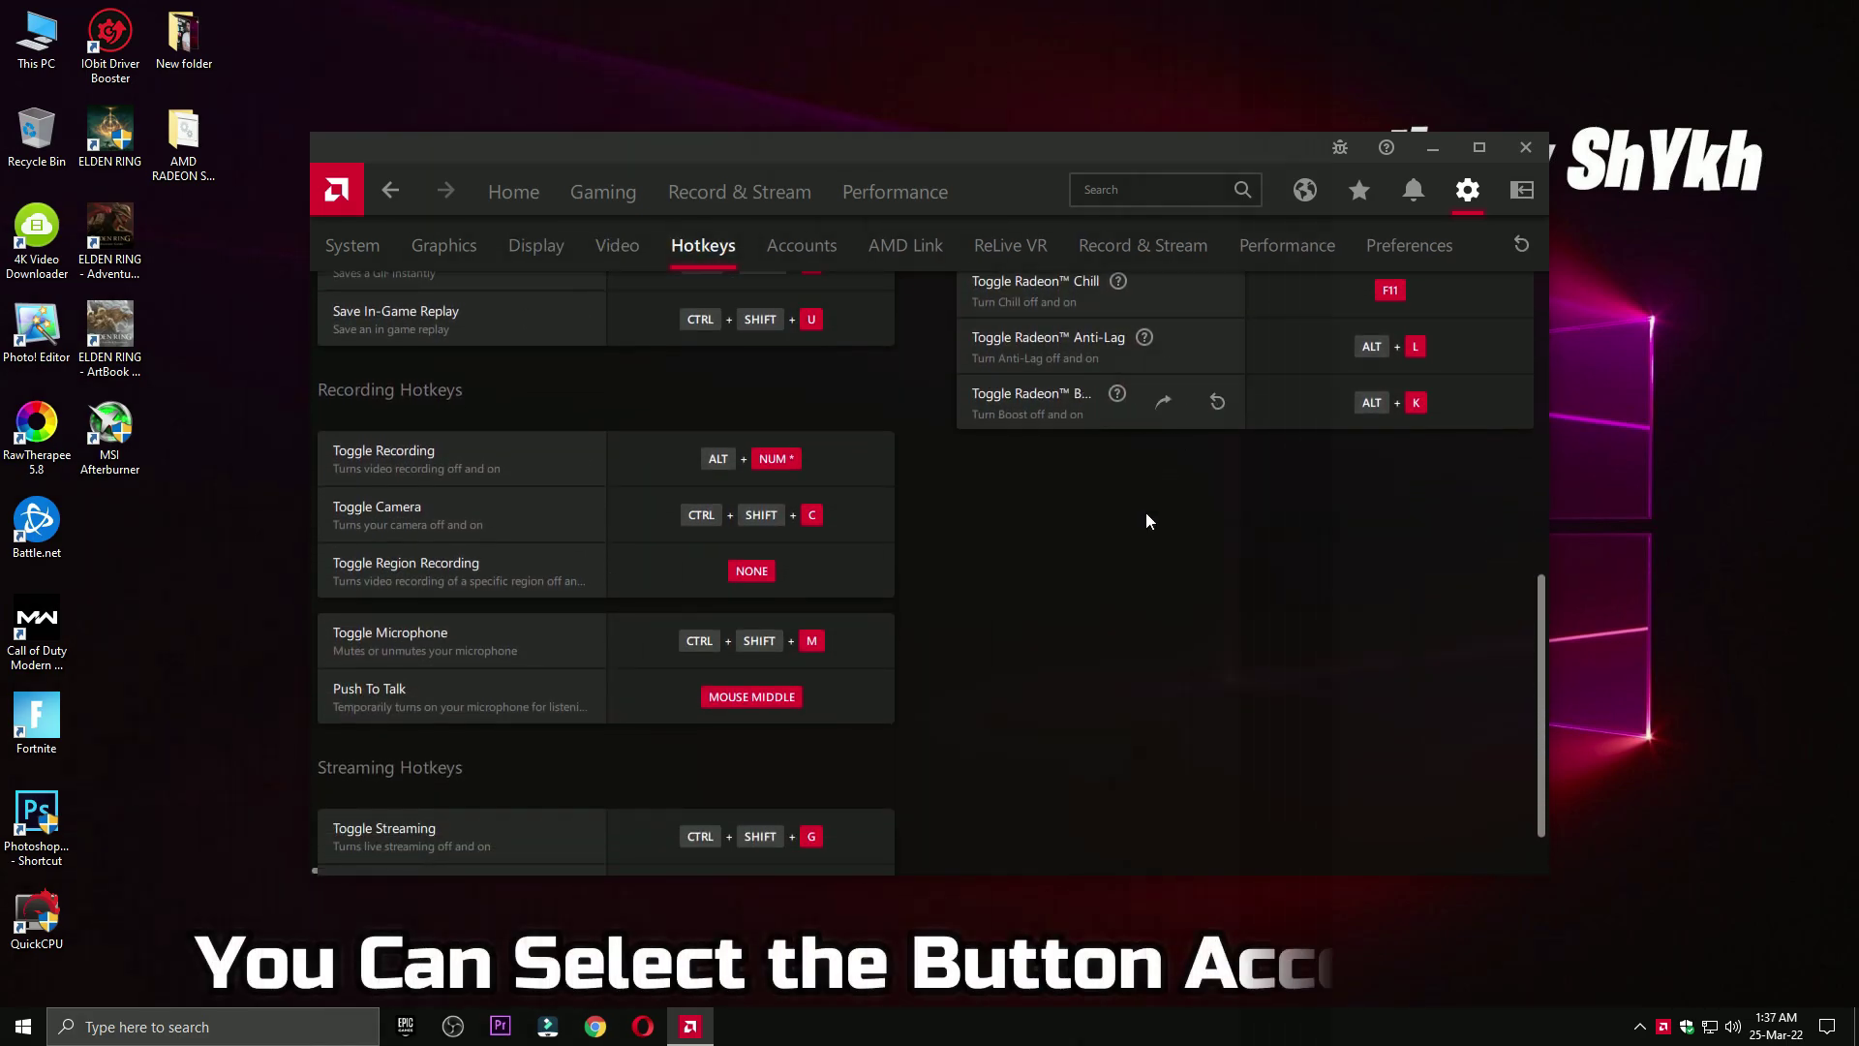
scroll(785, 397, "up", 4)
left_click(792, 247)
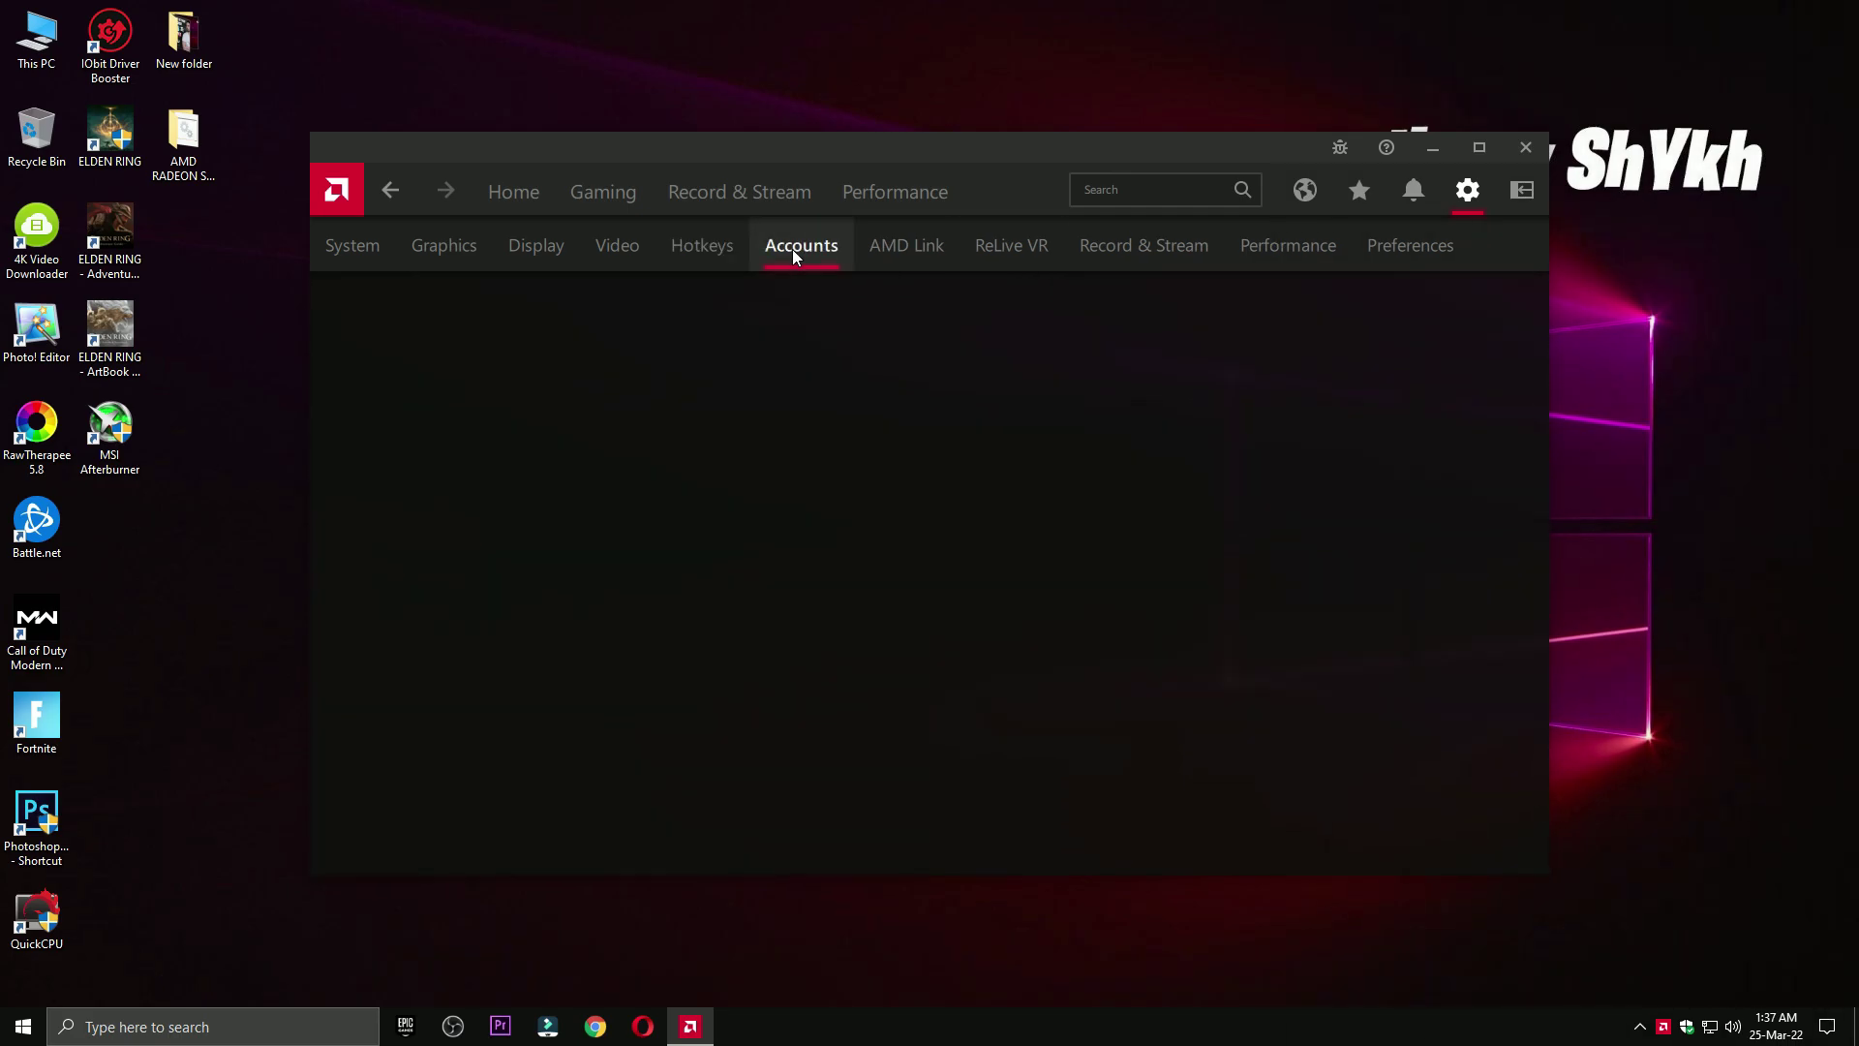
left_click(916, 247)
left_click(1007, 244)
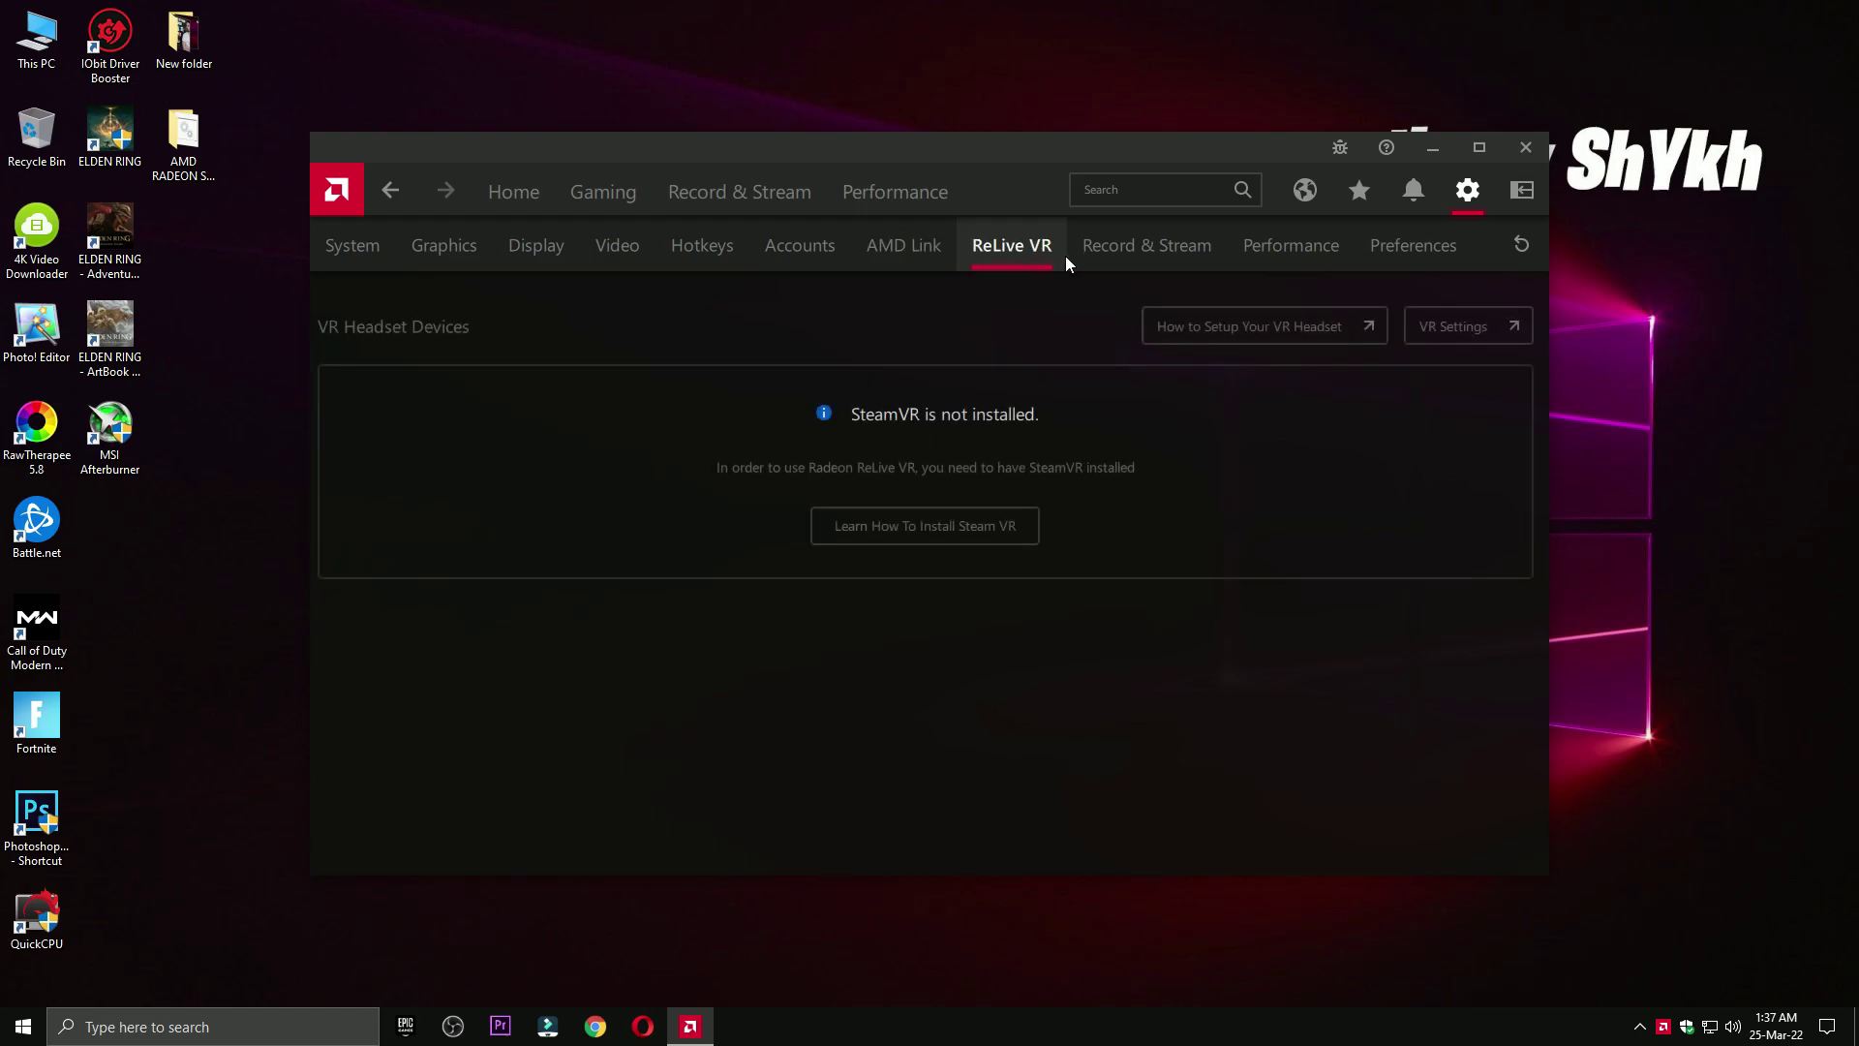
left_click(1118, 254)
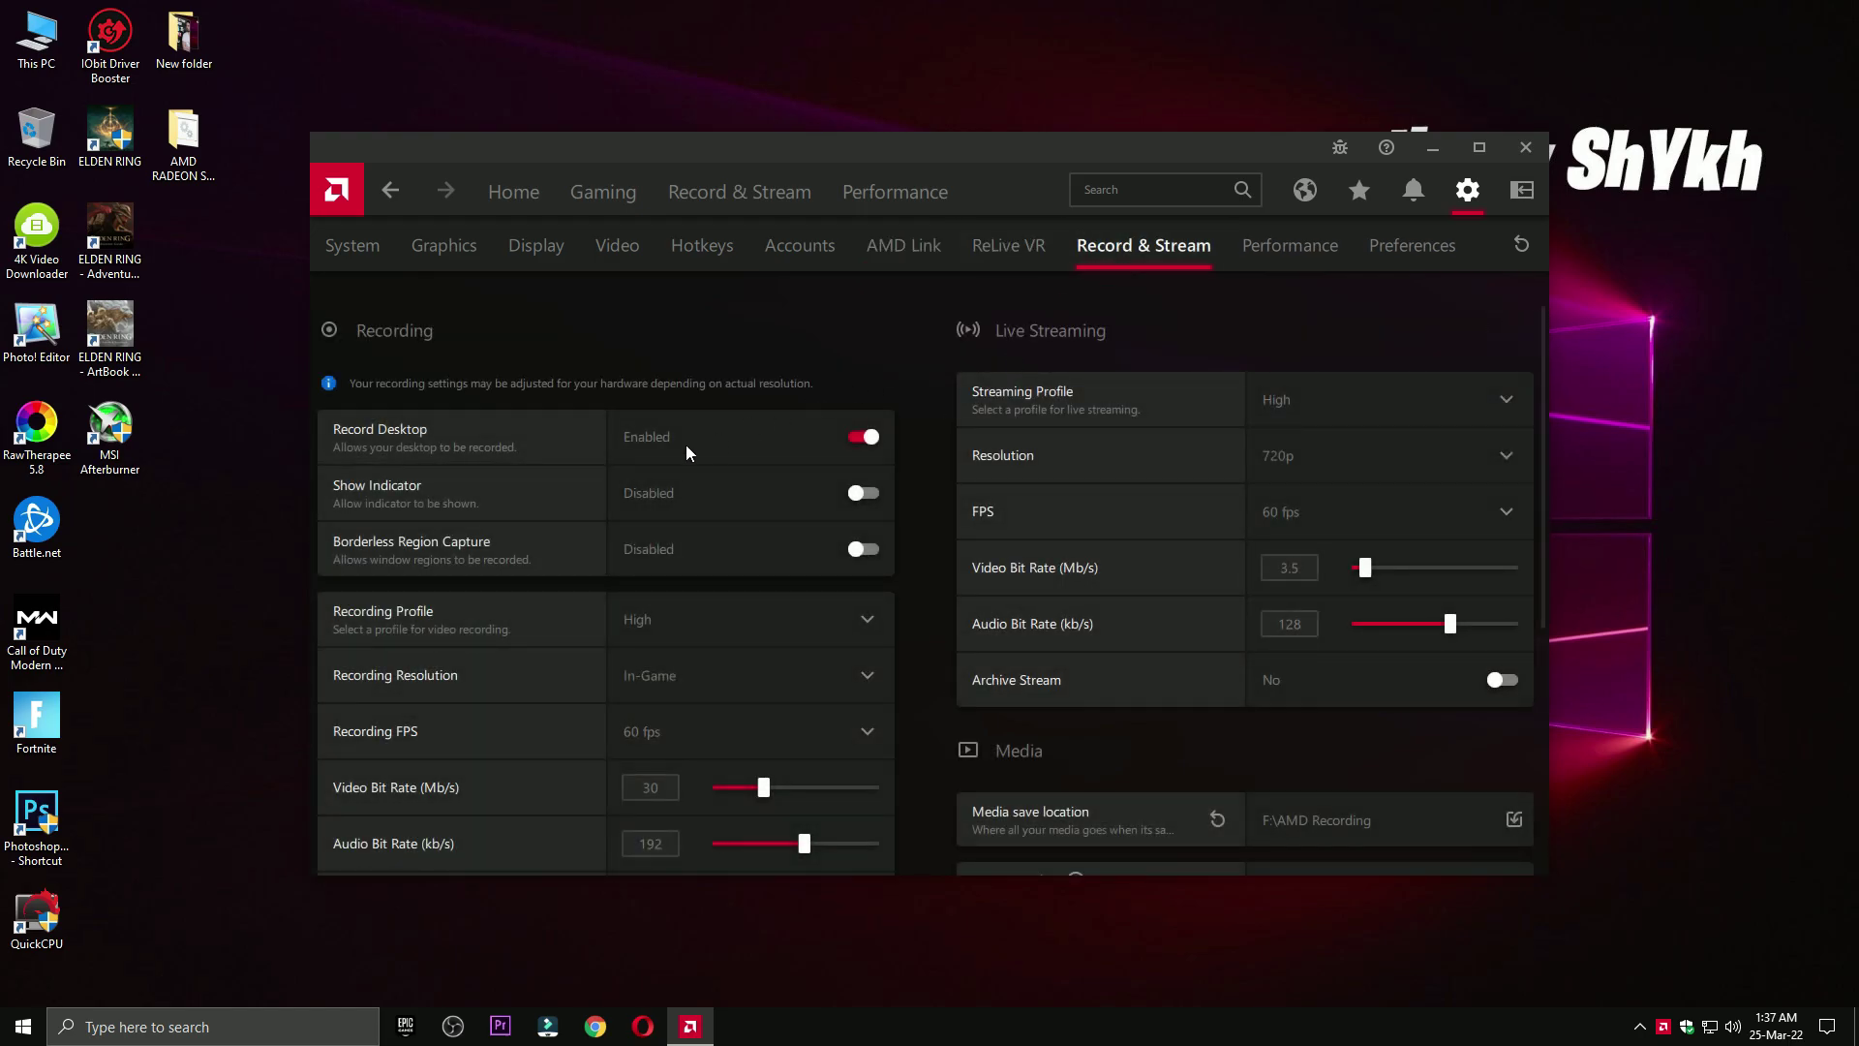
- Try the Show Indicator and Borderless Region Capture recording options, switching both back off
left_click(709, 493)
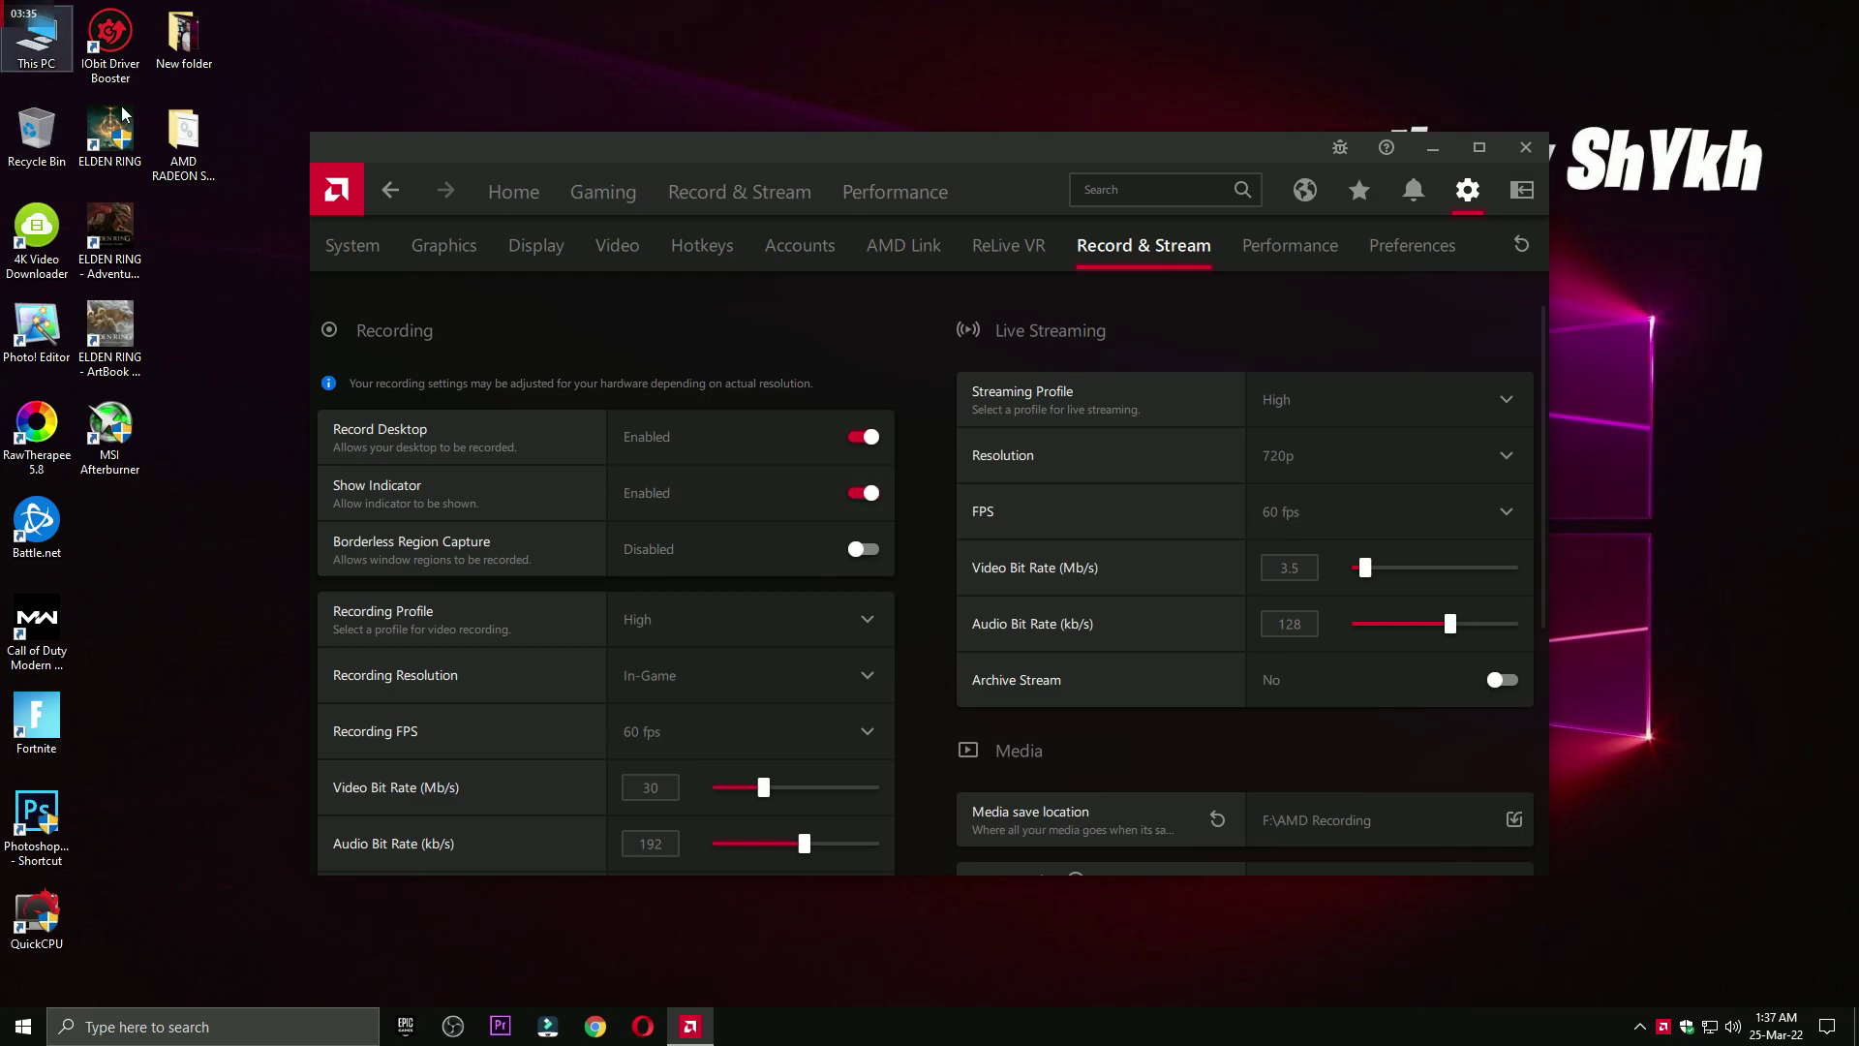
left_click(766, 561)
left_click(765, 560)
left_click(841, 492)
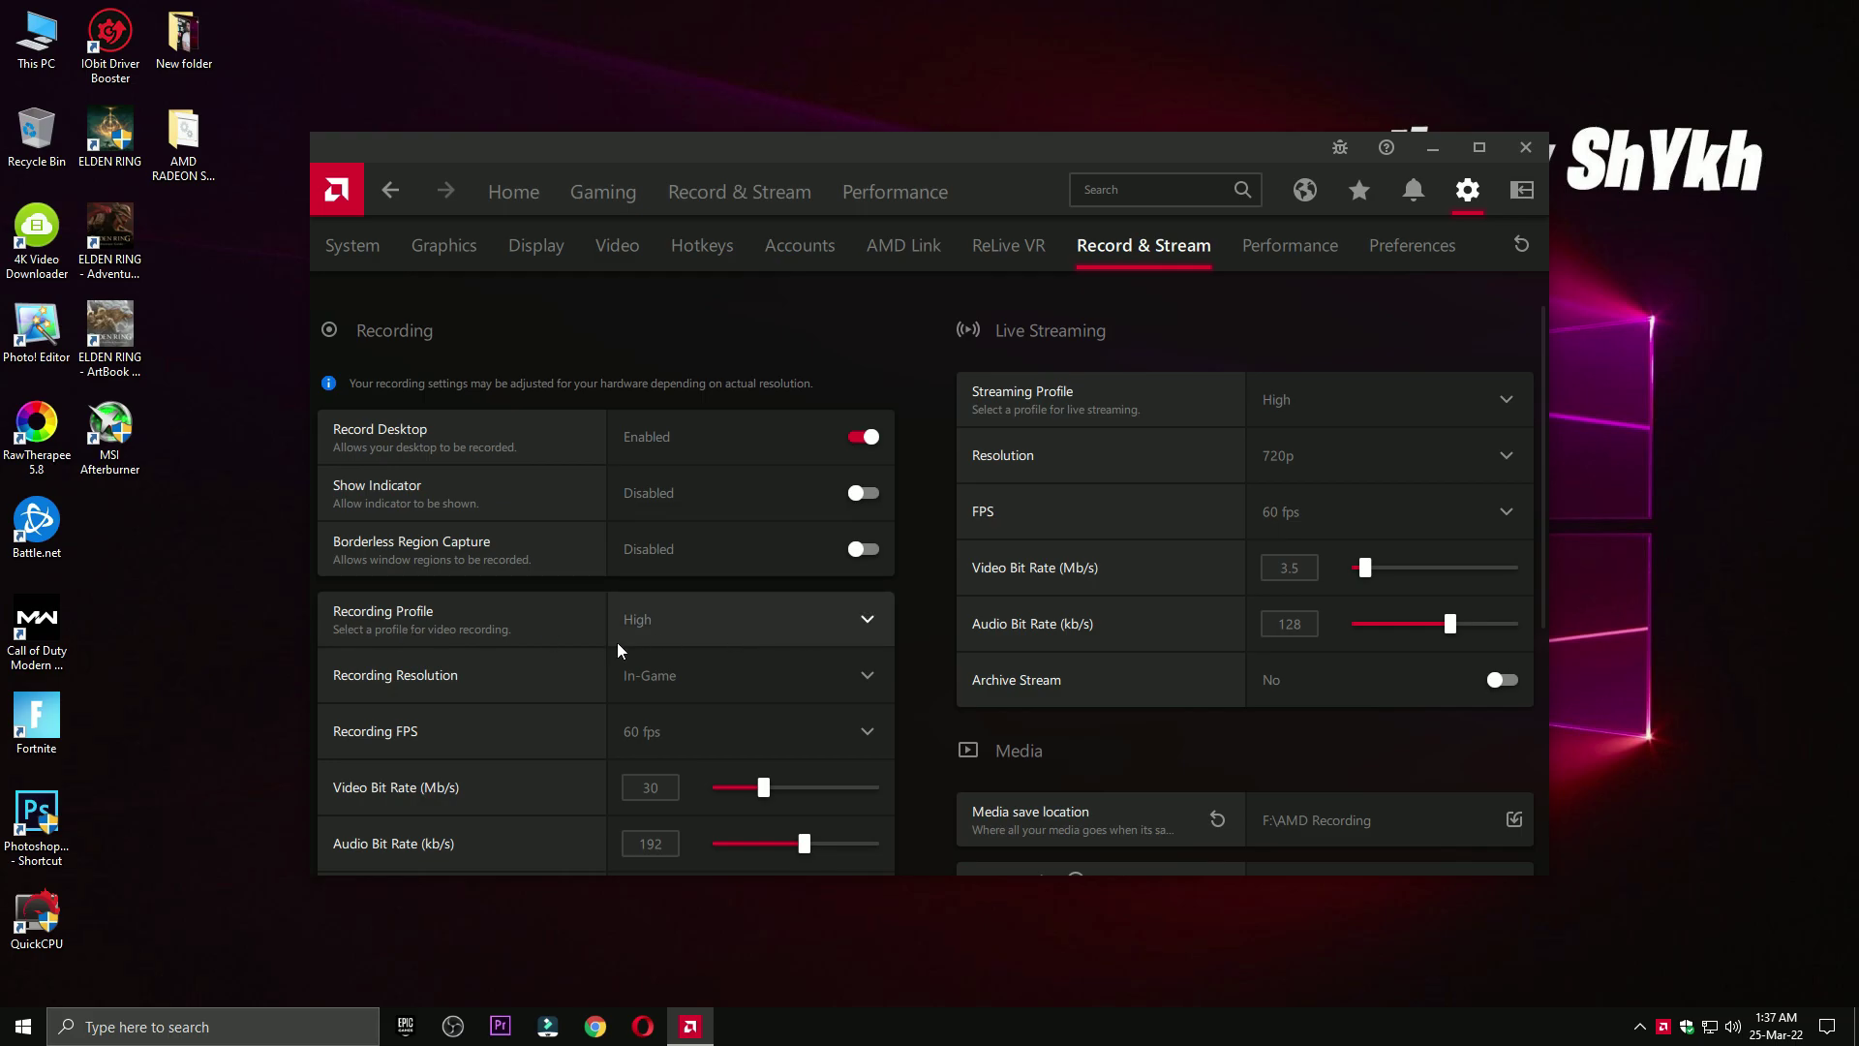
- Set the Recording Resolution to In-Game
left_click(639, 678)
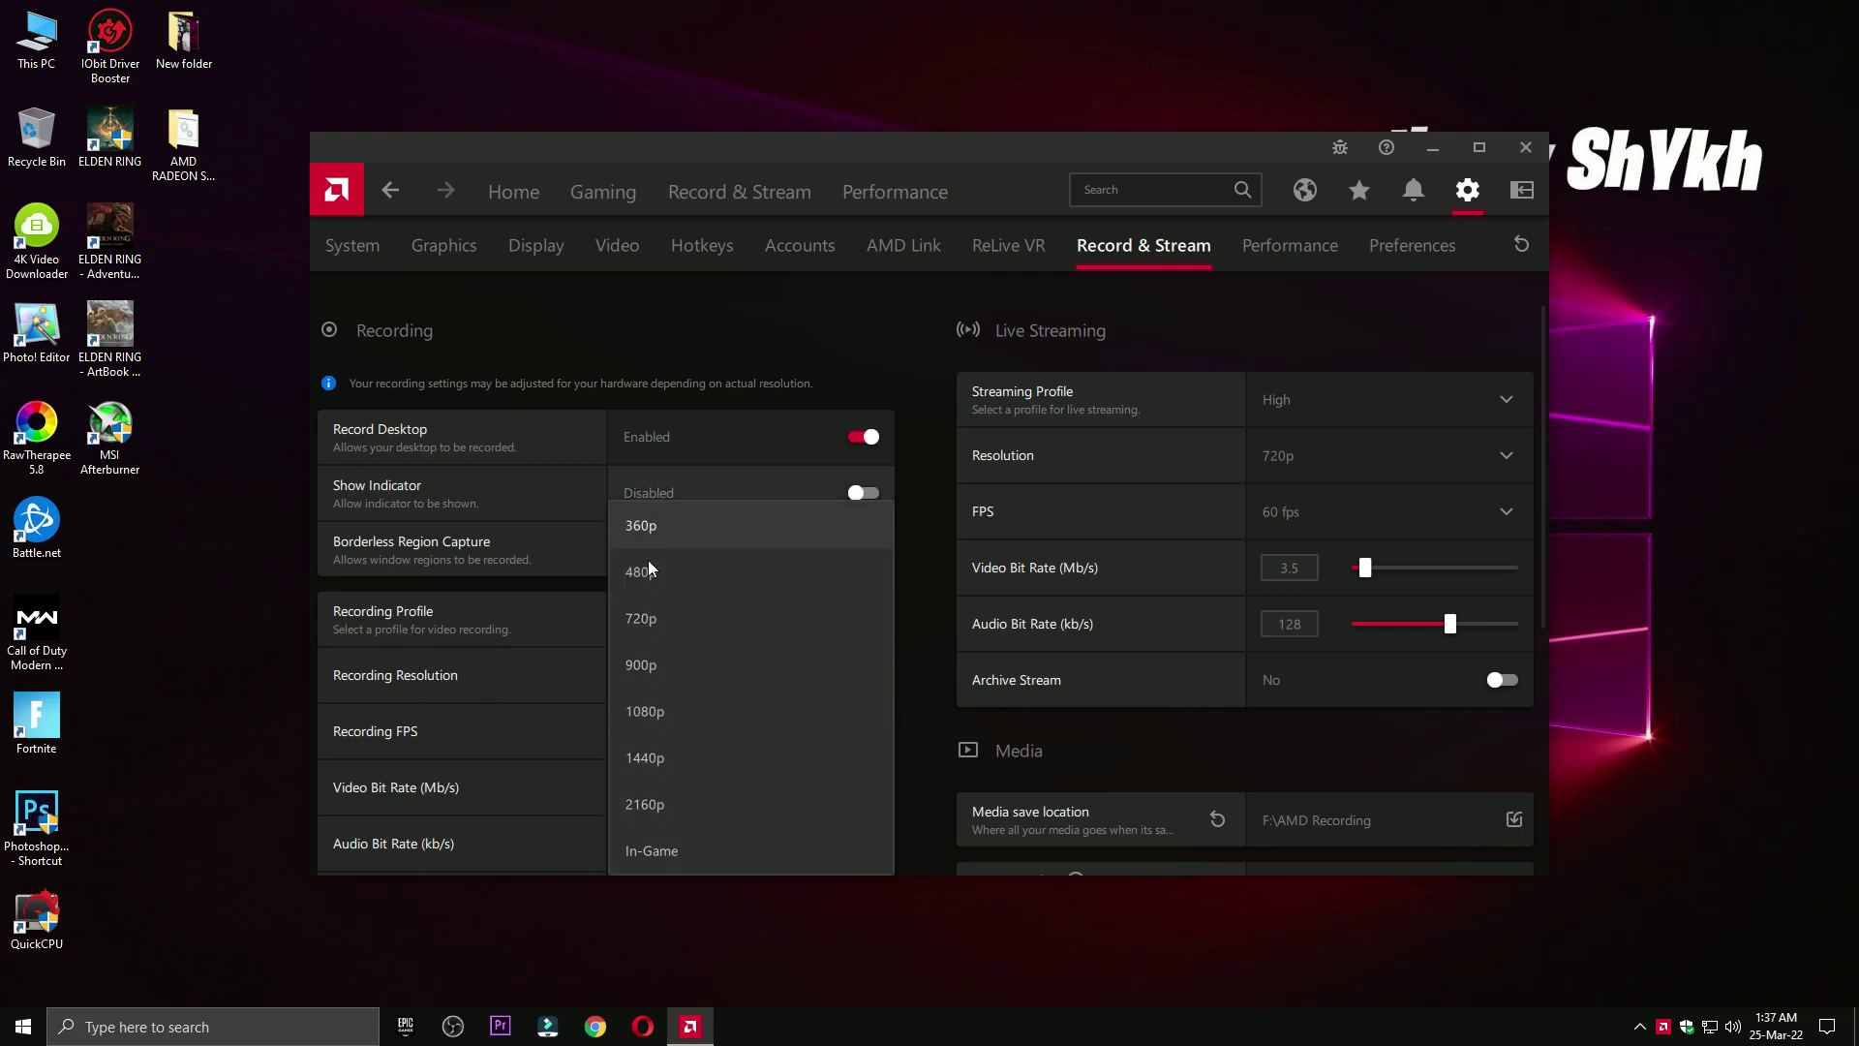
left_click(666, 852)
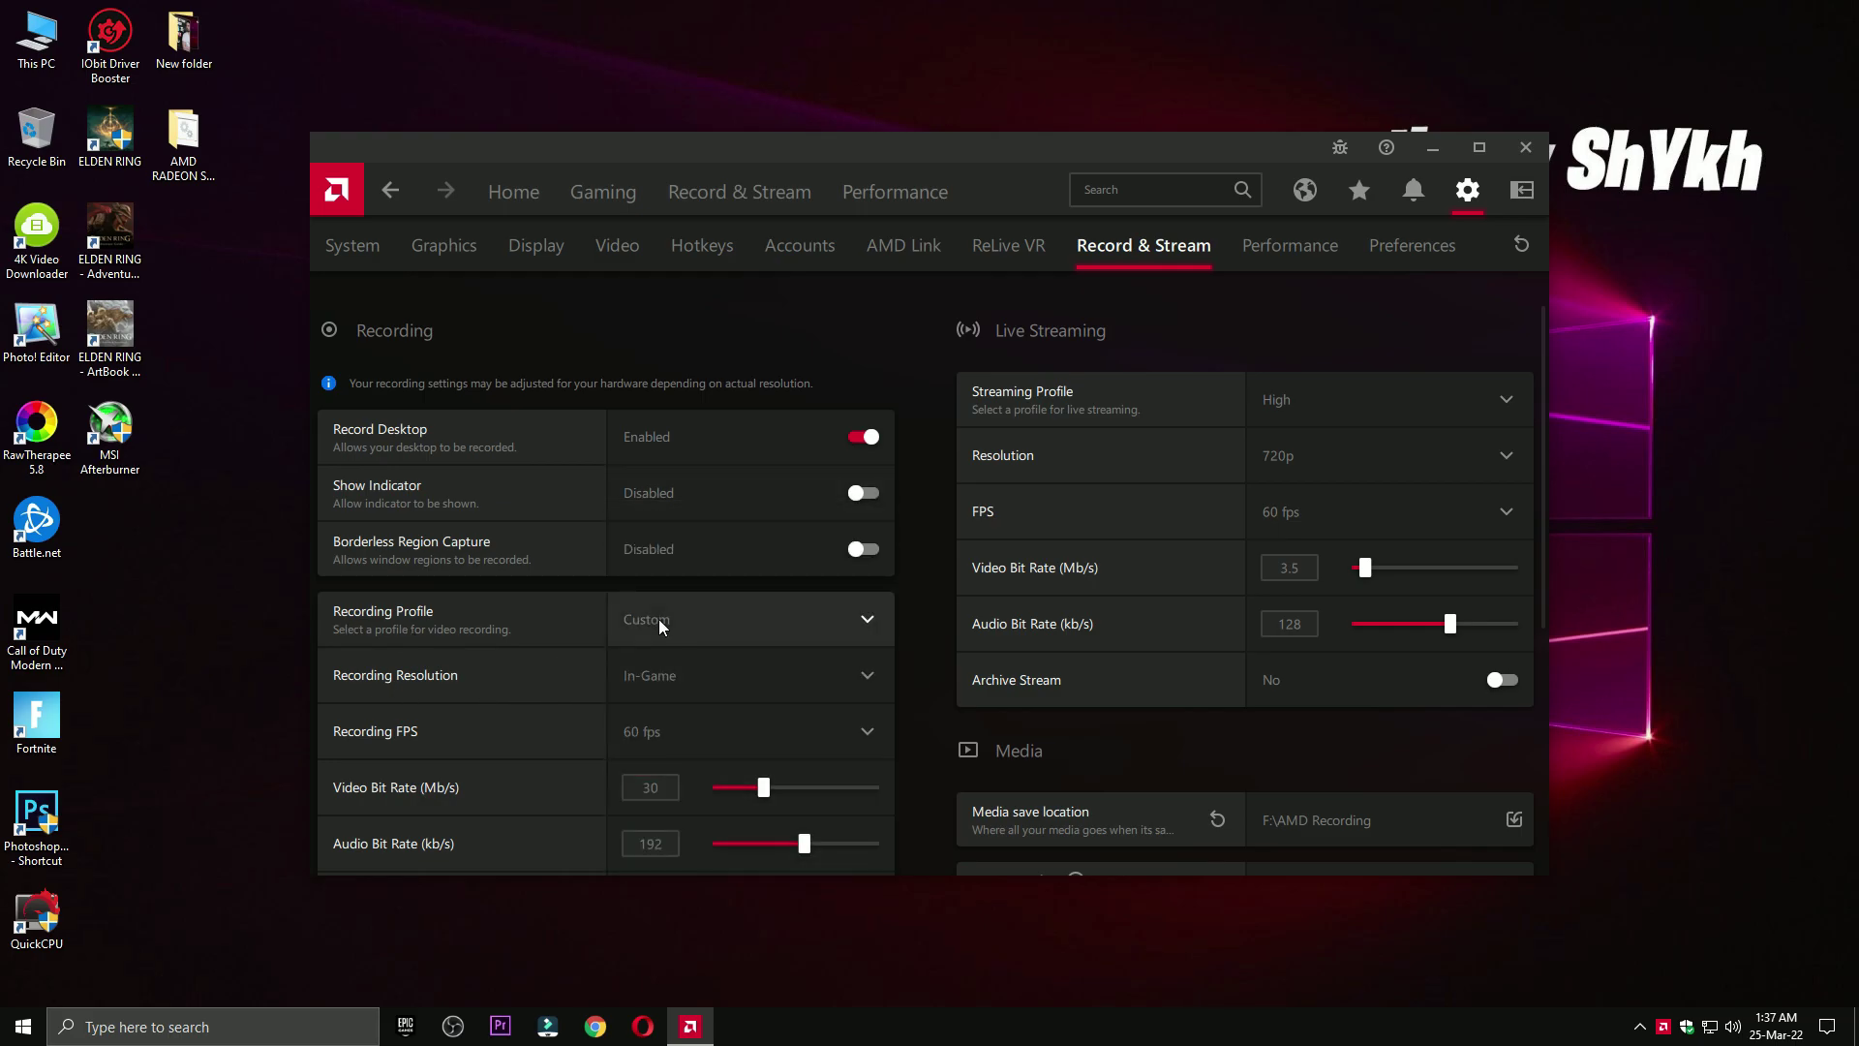
- Set the Recording Profile to High and the Recording FPS to 60 fps
left_click(684, 619)
left_click(680, 762)
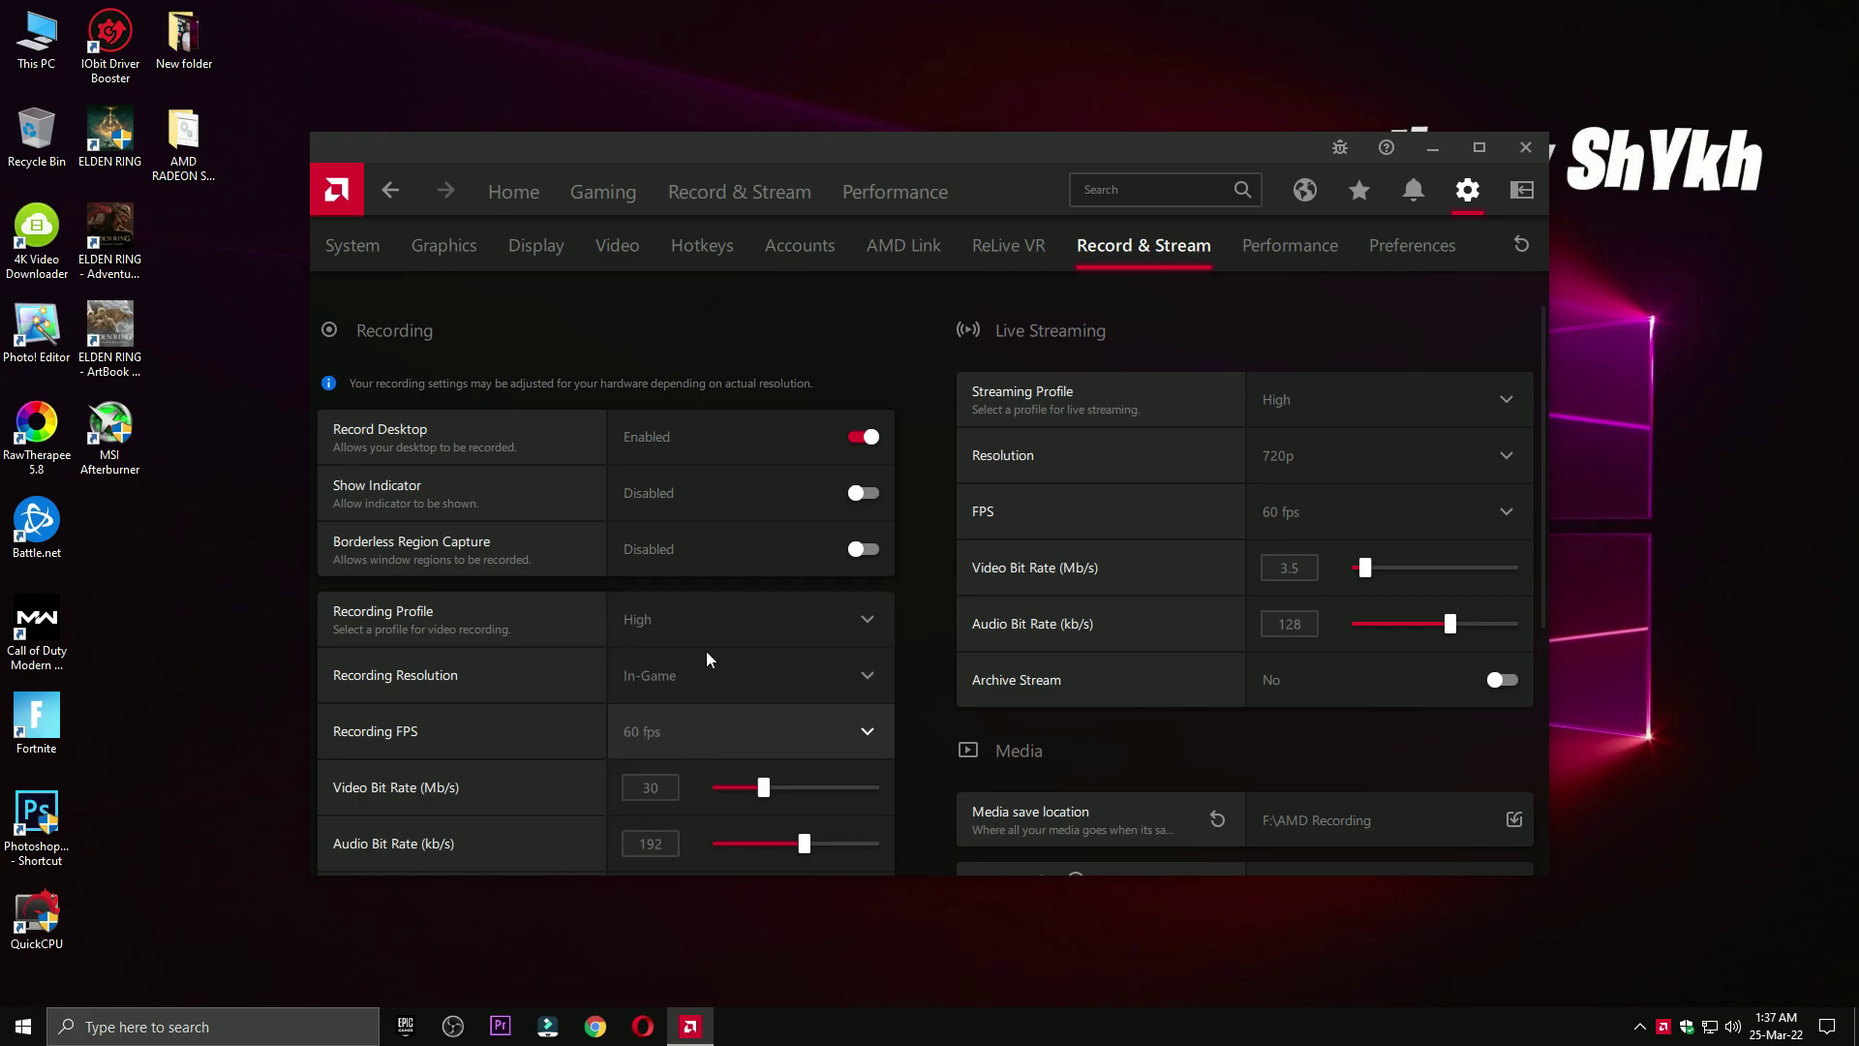
scroll(688, 678, "down", 1)
left_click(694, 628)
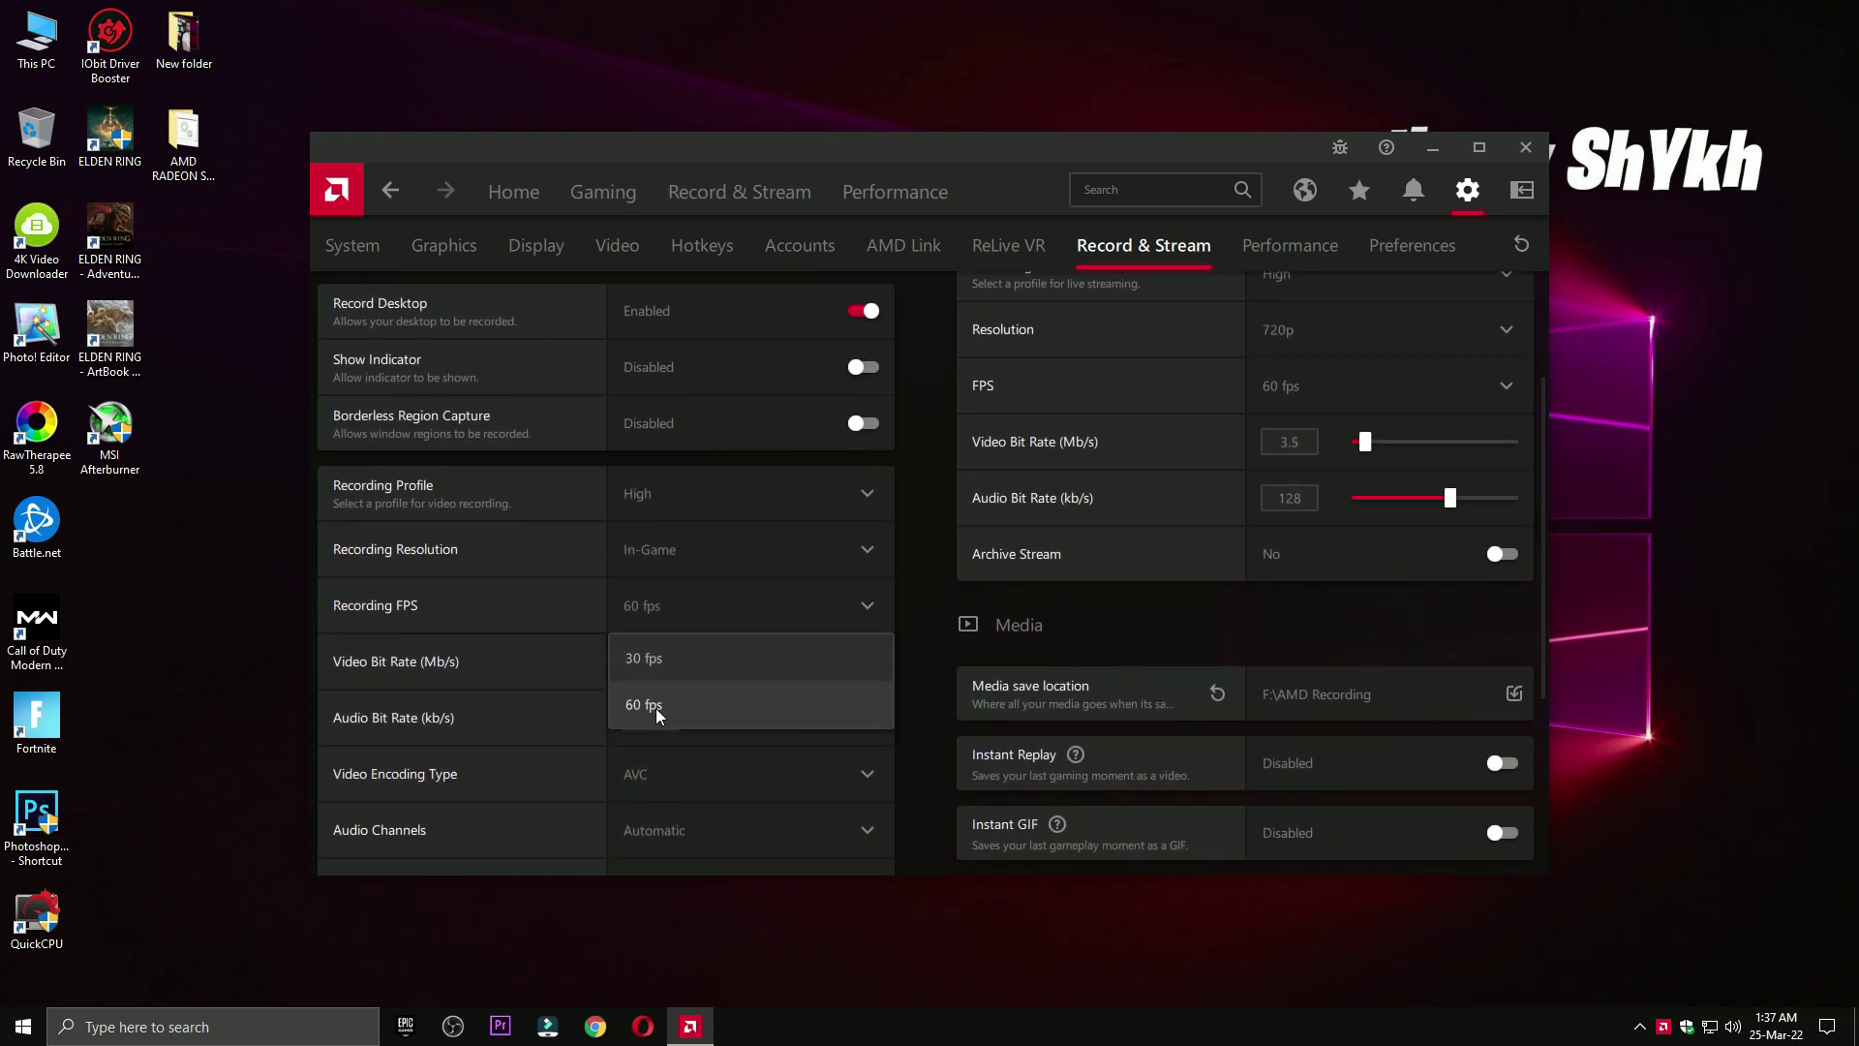
left_click(527, 607)
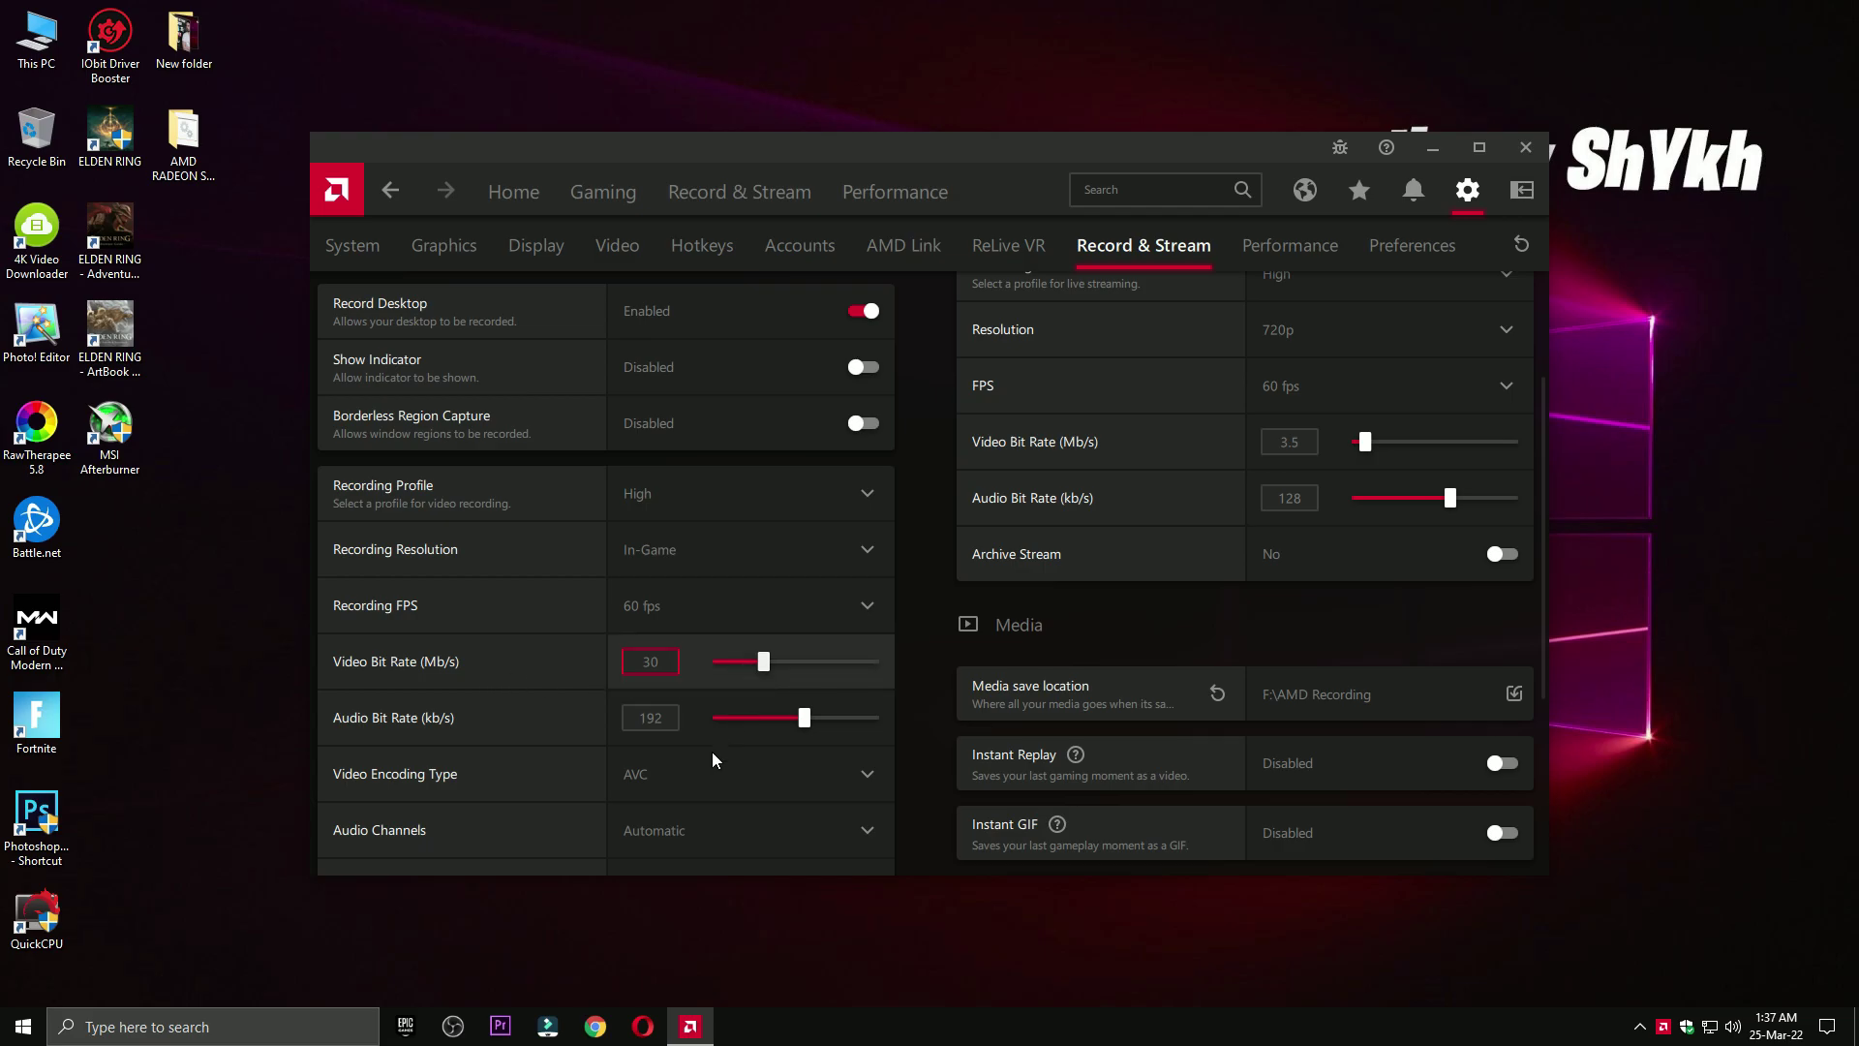
- Look through the video encoding, audio channel and microphone recording options
scroll(674, 753, "down", 2)
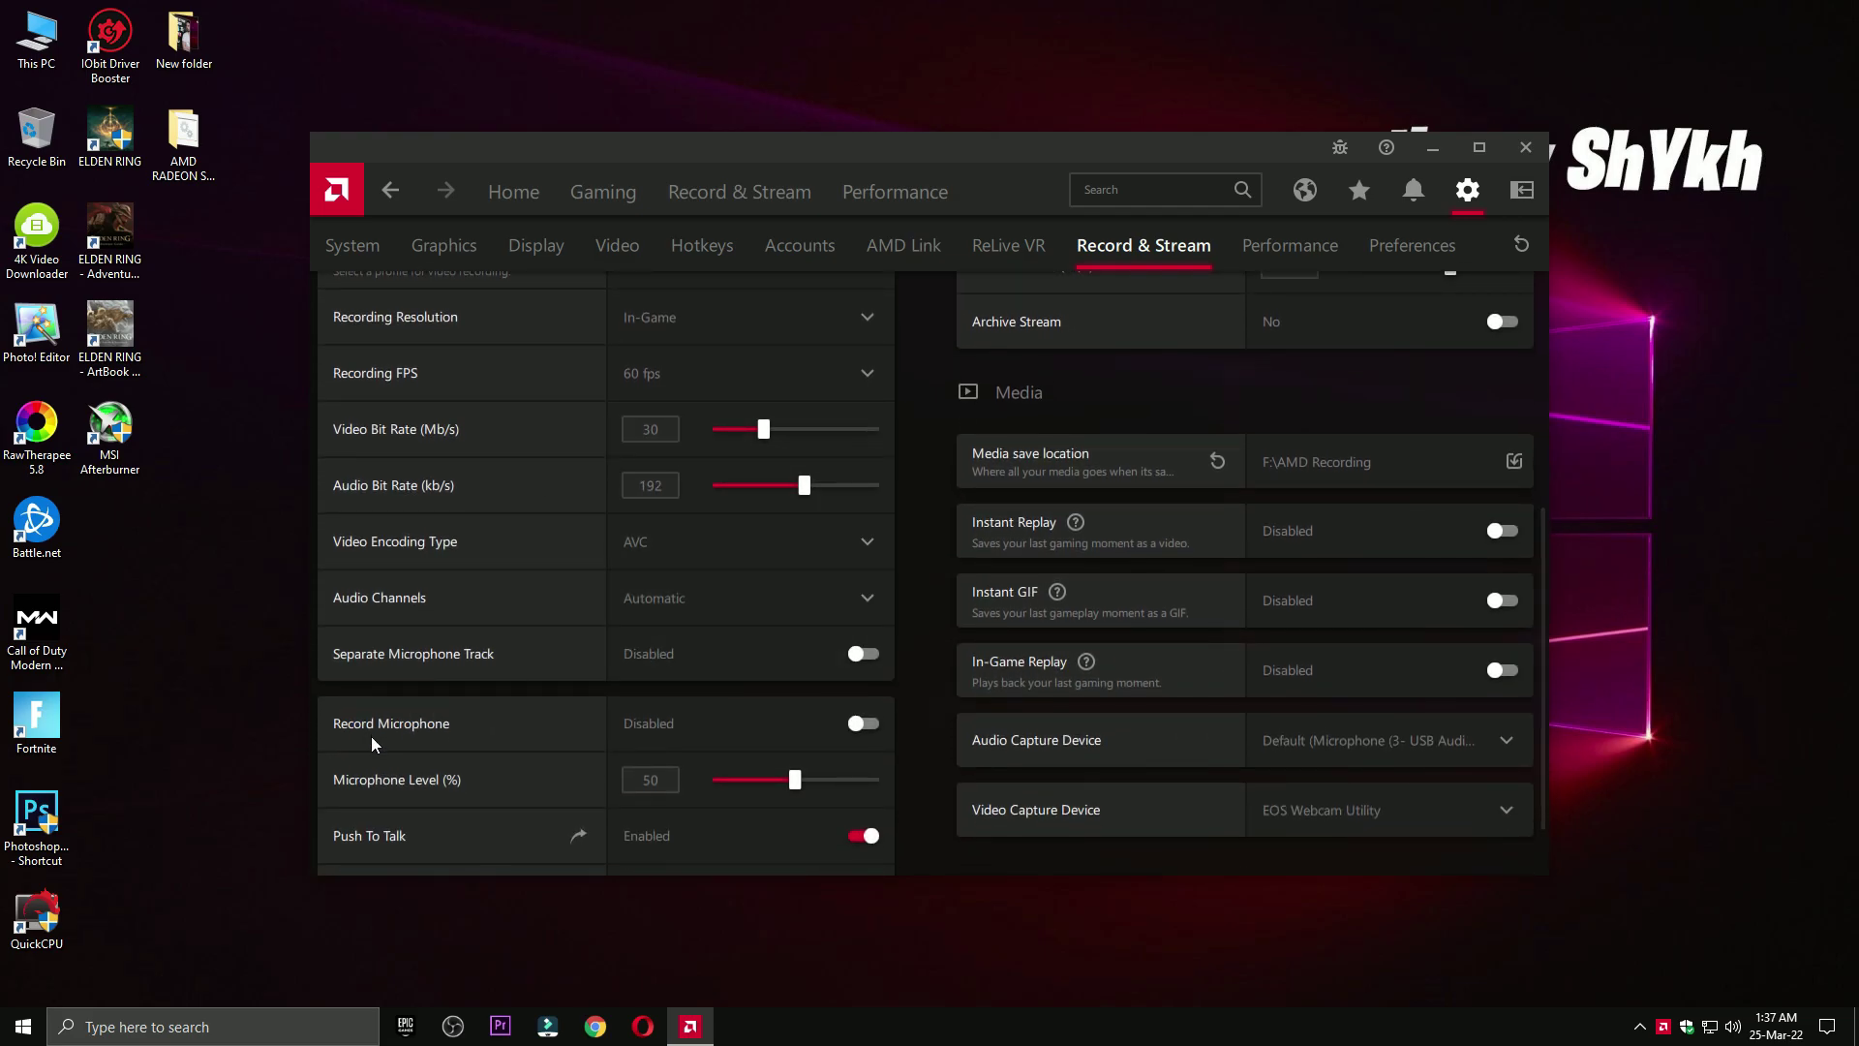
left_click(837, 723)
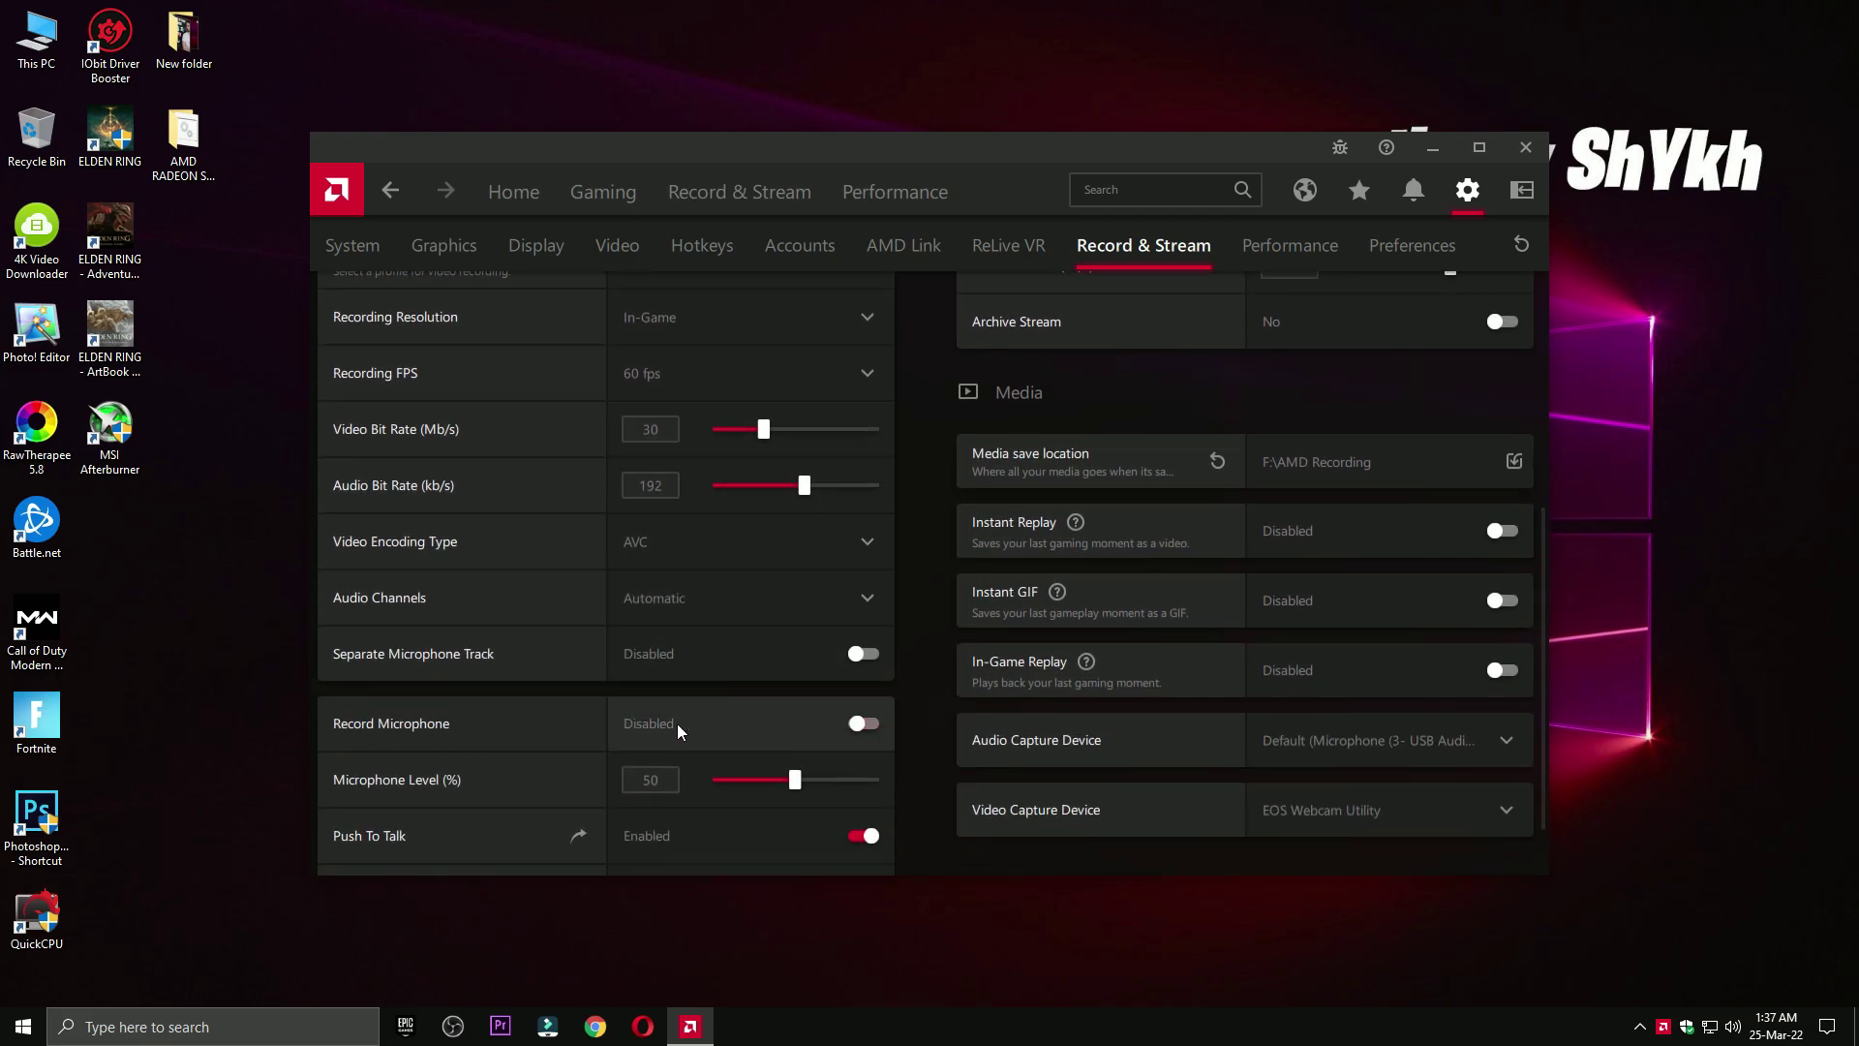
scroll(554, 746, "down", 1)
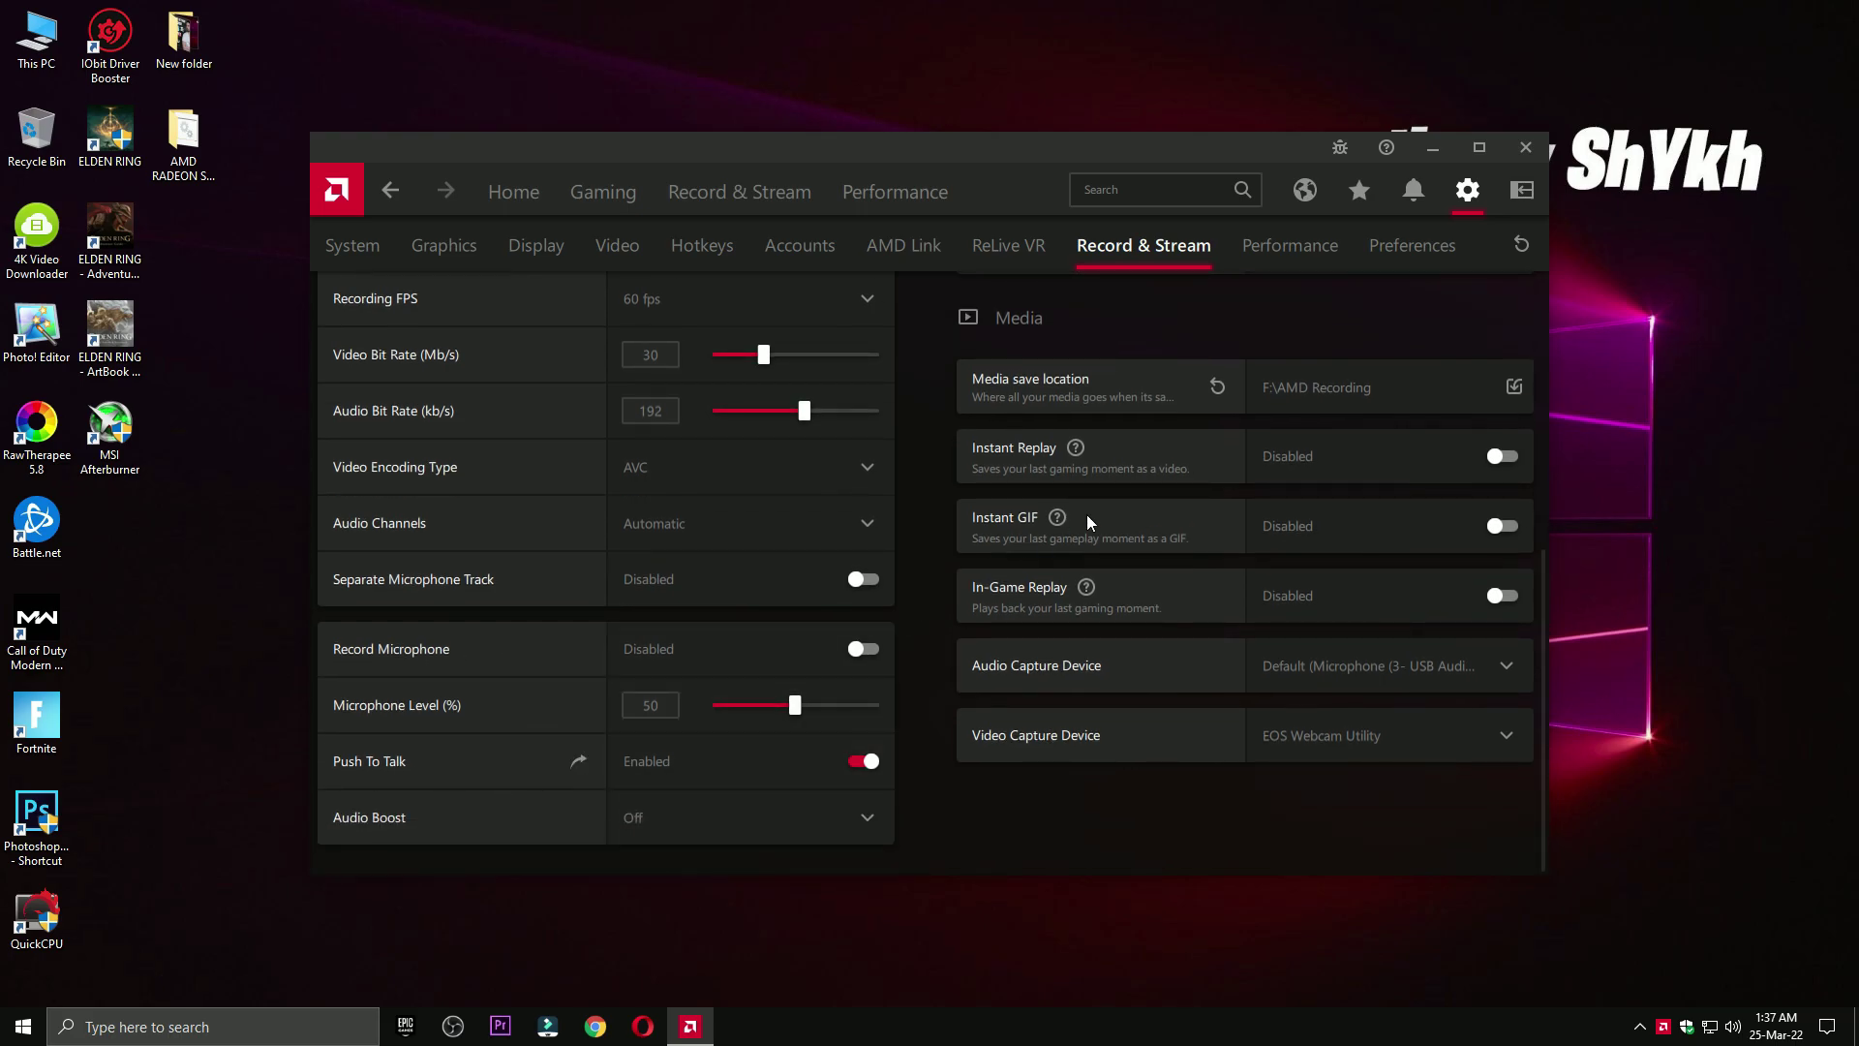
- Set the live streaming Resolution to 720p and the Streaming Profile to High
scroll(877, 345, "up", 6)
left_click(1350, 397)
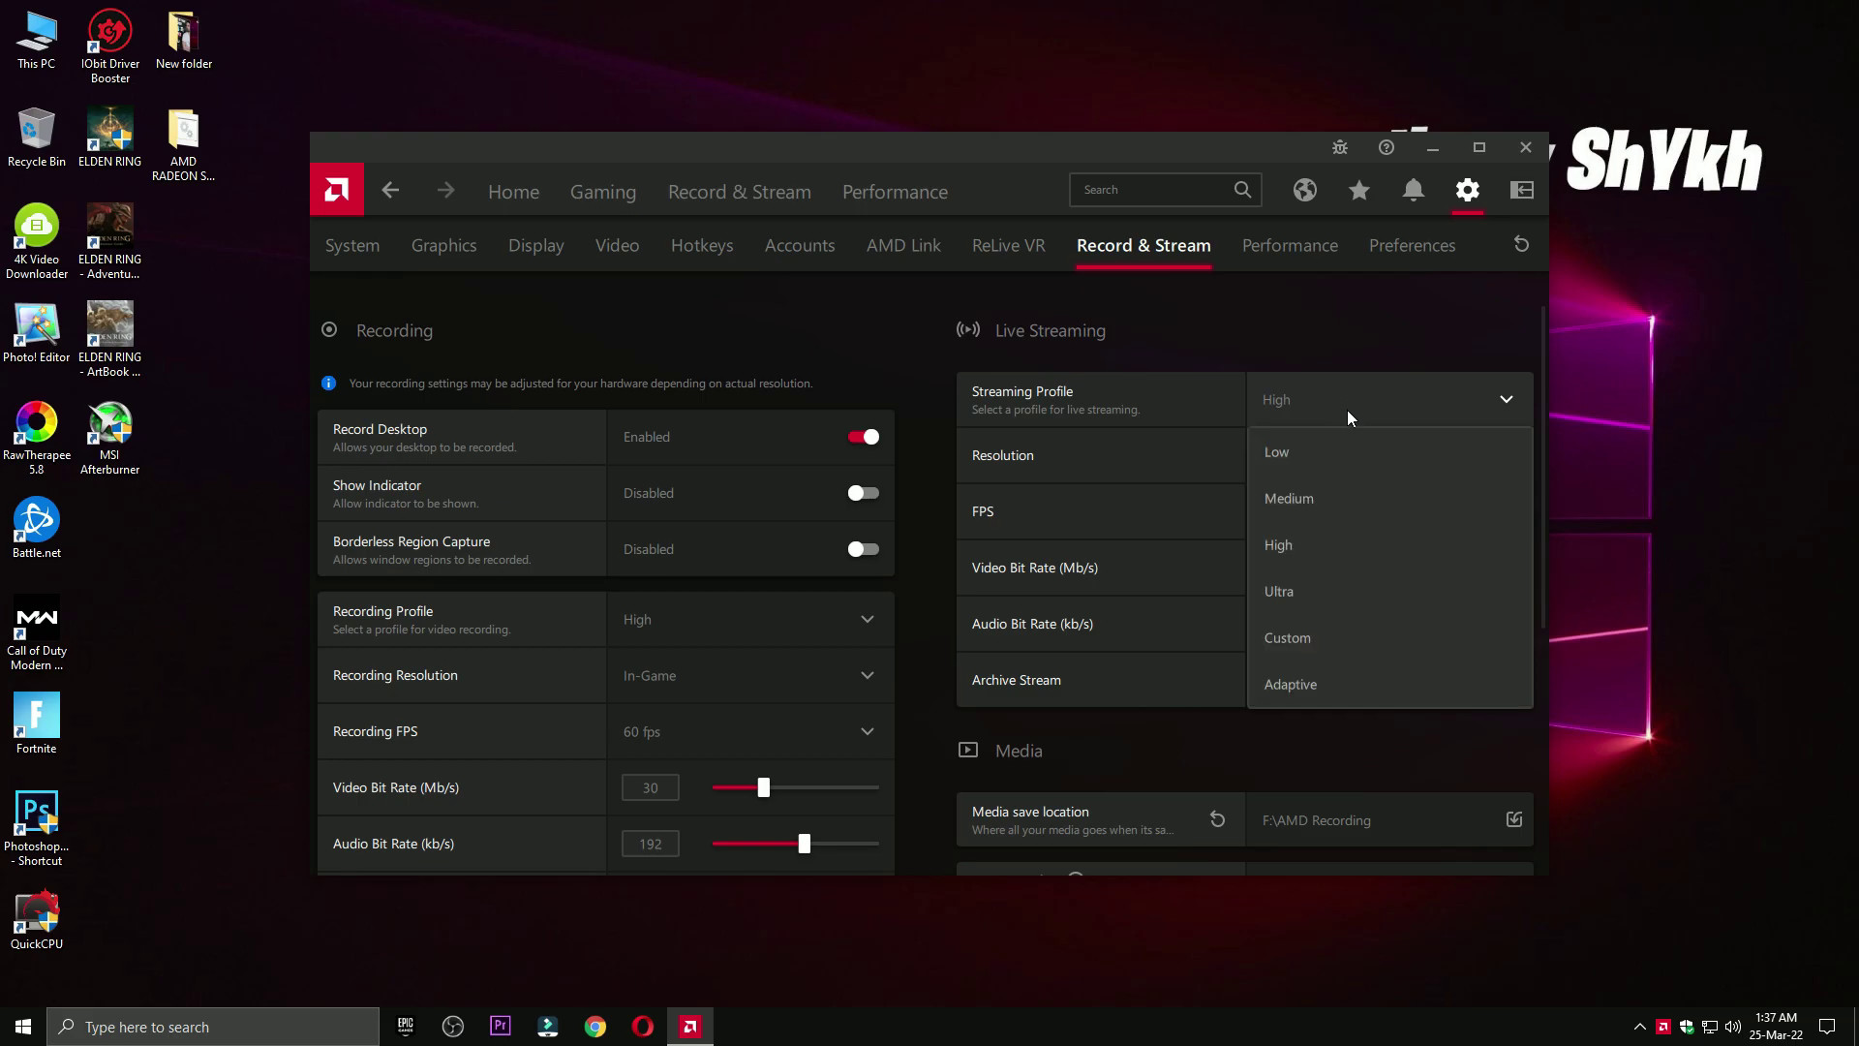
left_click(1277, 543)
left_click(1288, 459)
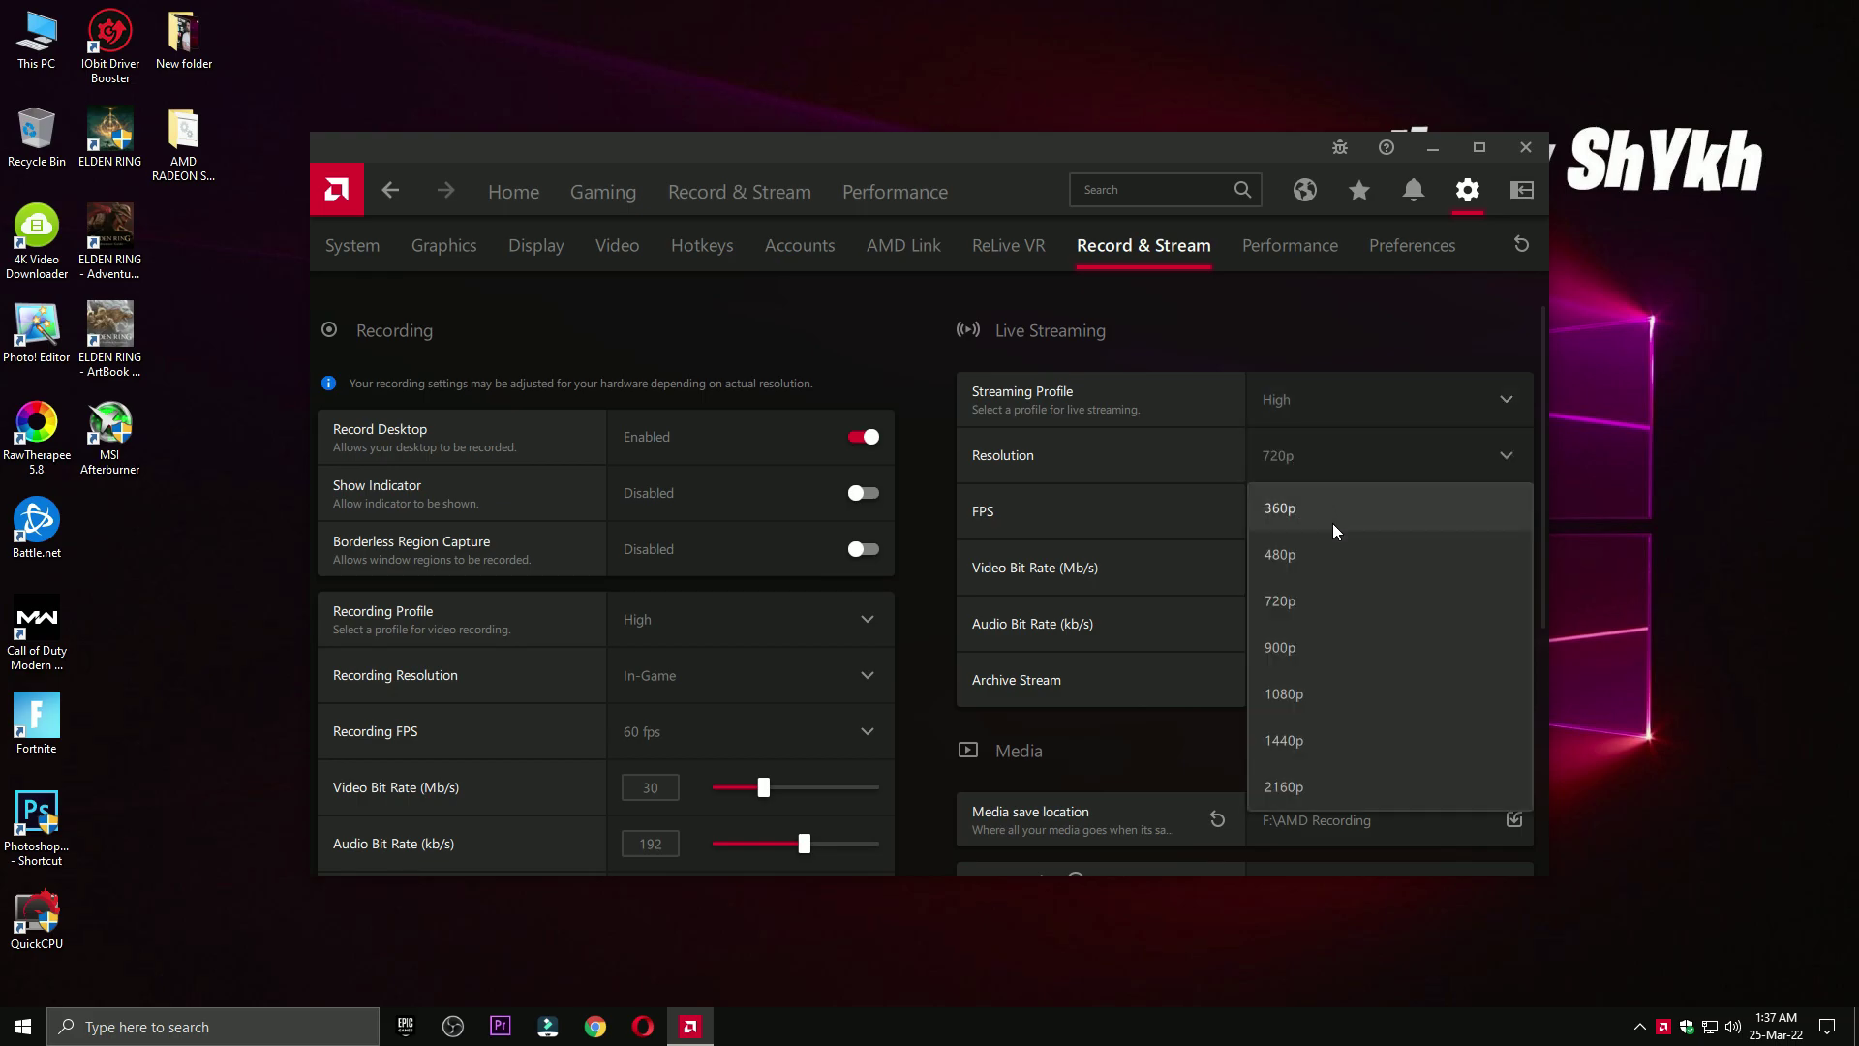
left_click(1271, 599)
left_click(1288, 401)
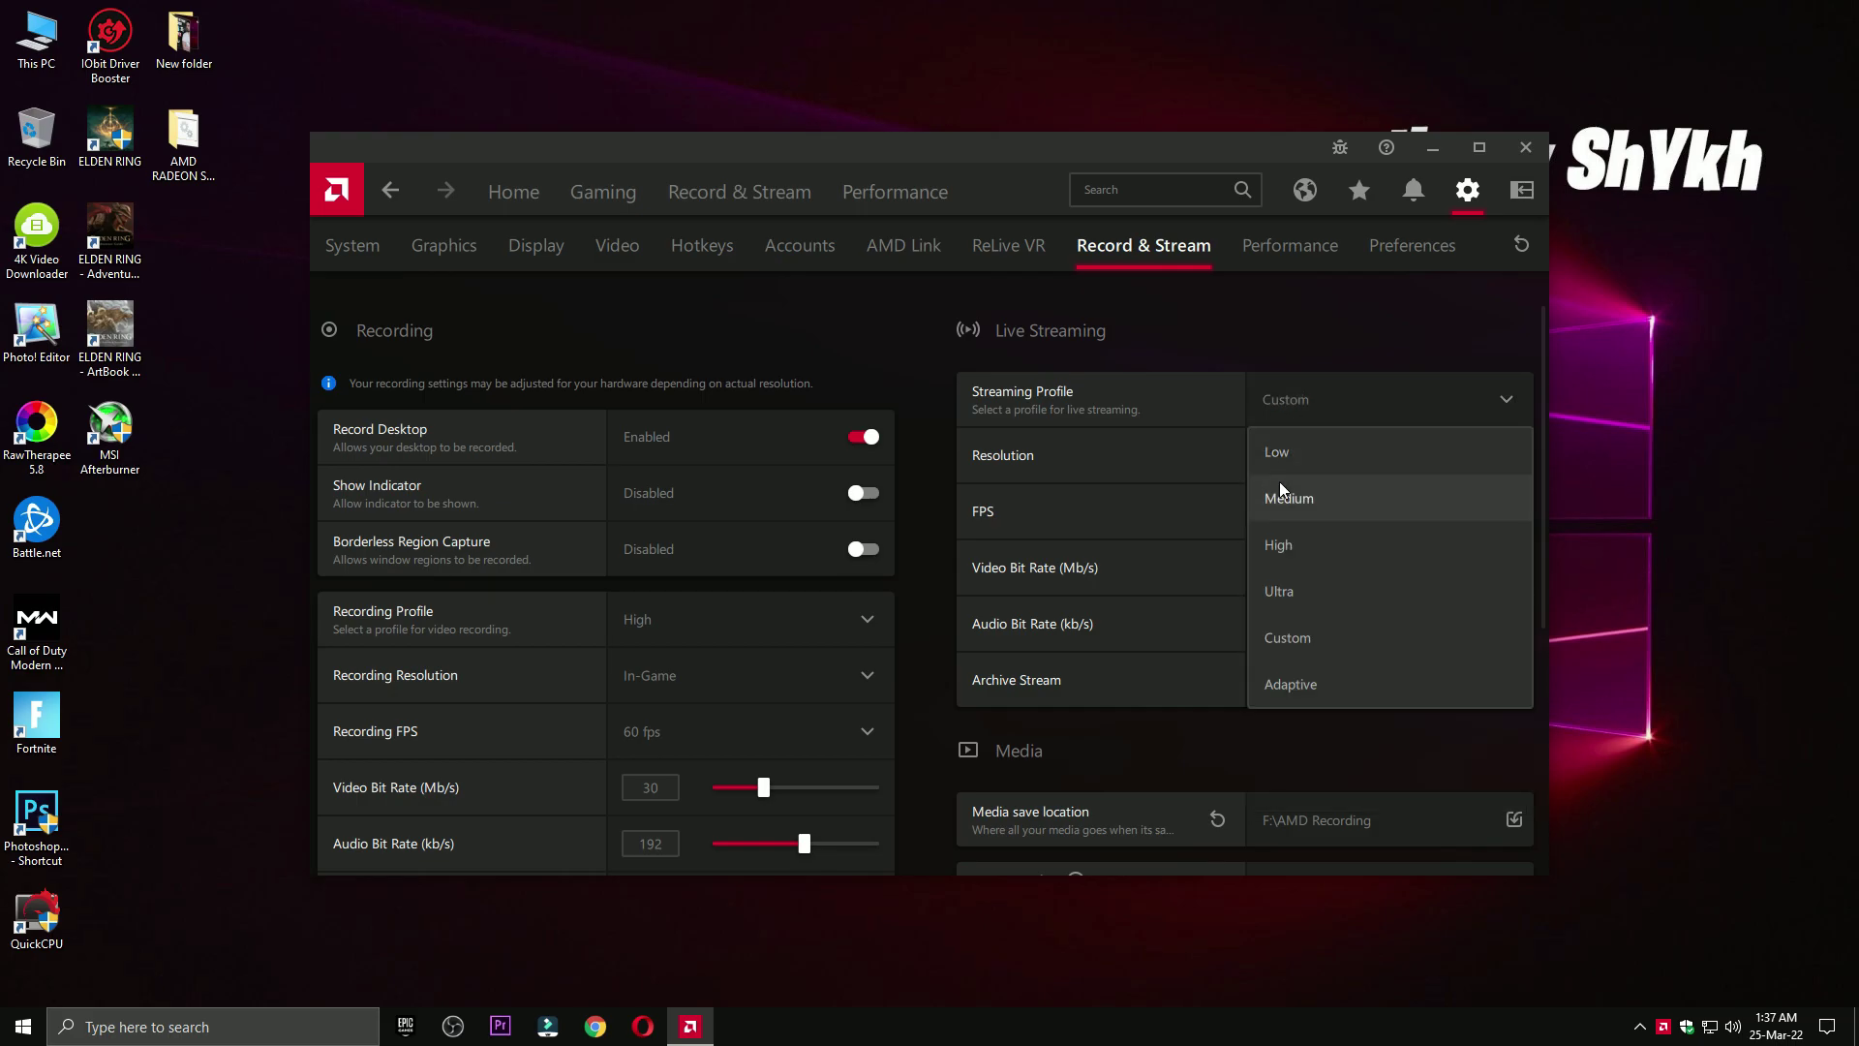
left_click(1293, 542)
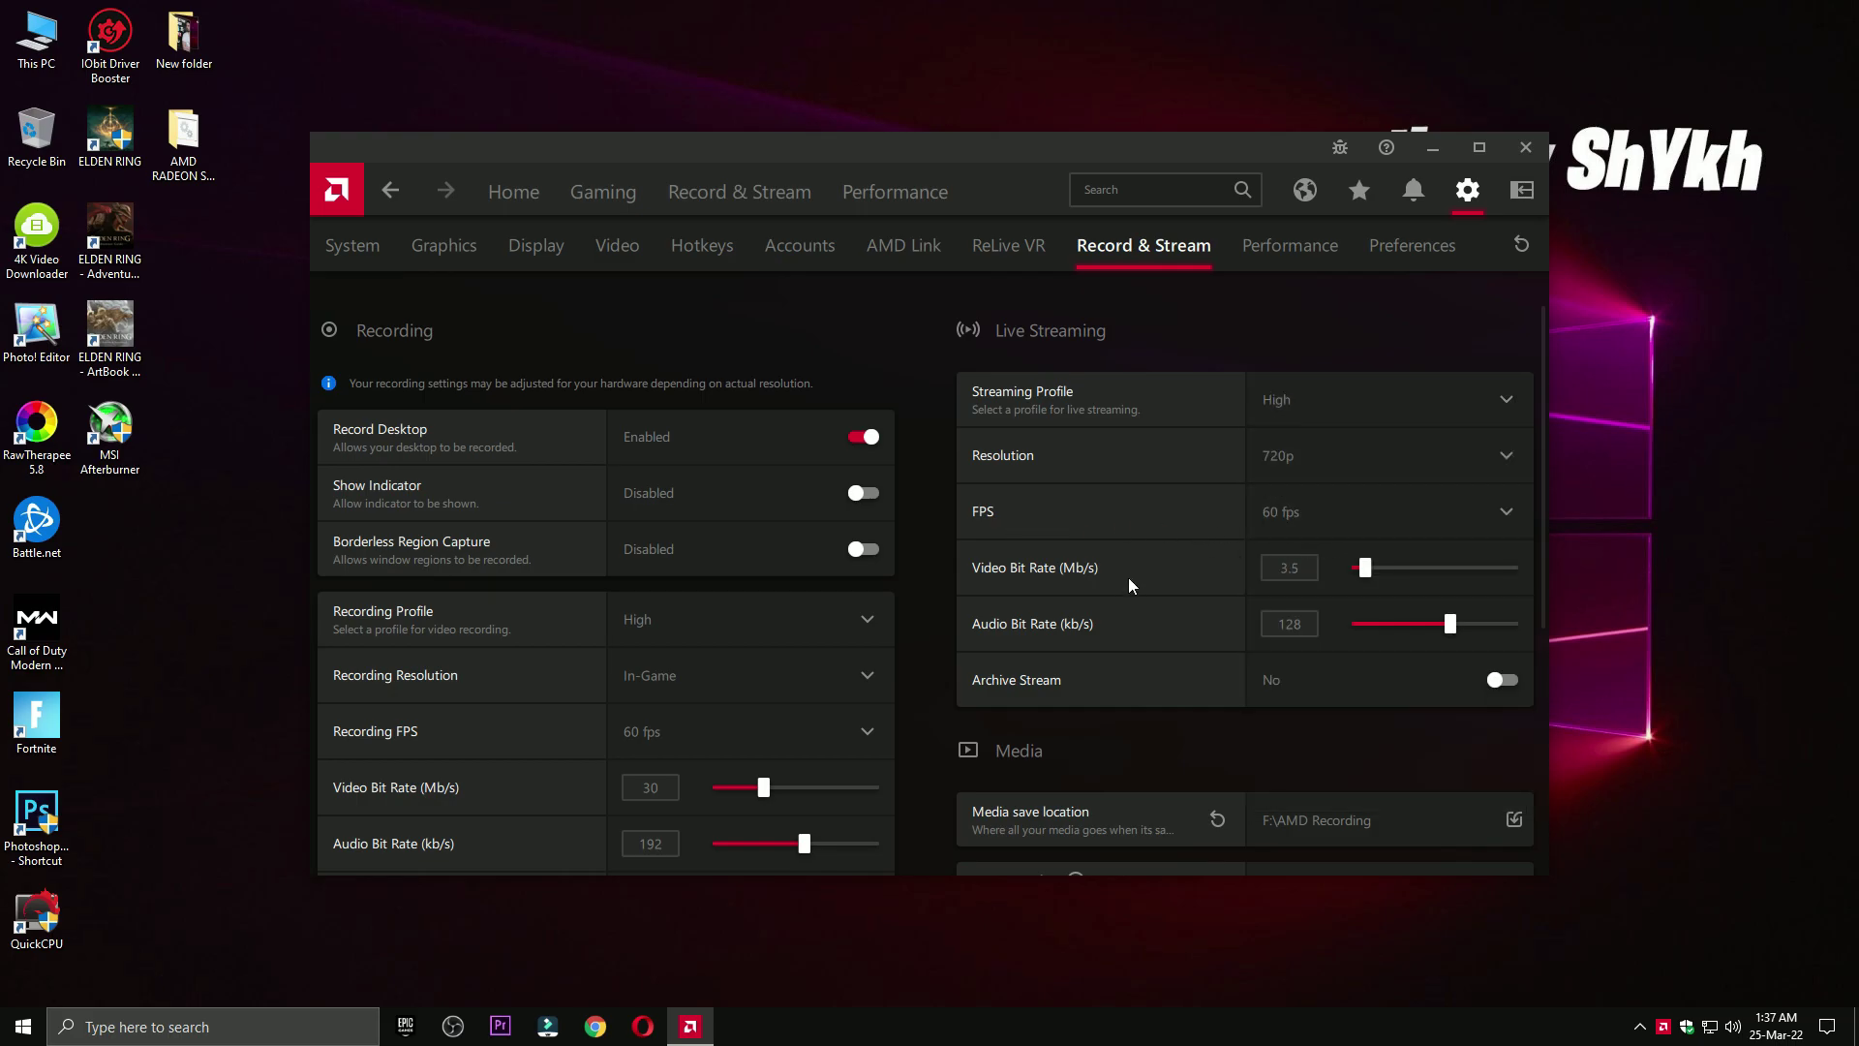
- Set the media save location to the AMD Recording folder on Local Disk (F:)
scroll(1280, 644, "down", 1)
scroll(1280, 644, "down", 2)
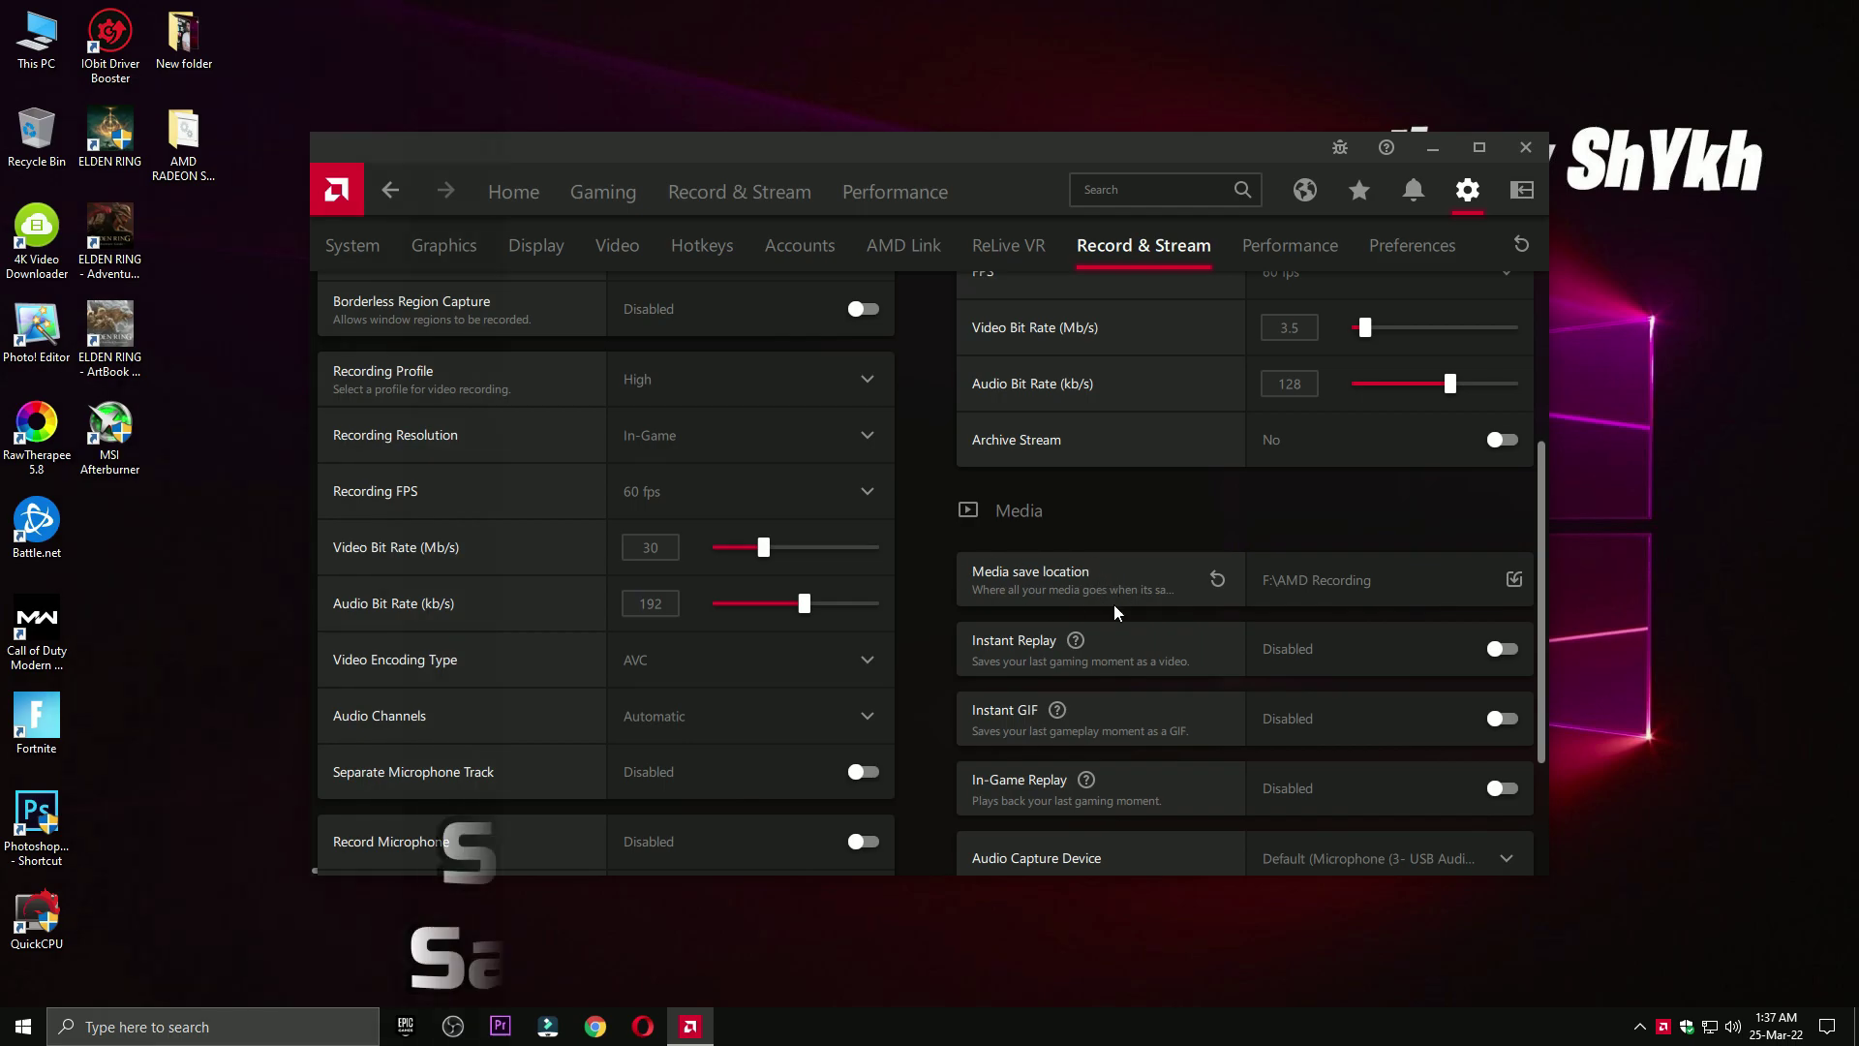
left_click(1327, 584)
left_click(403, 608)
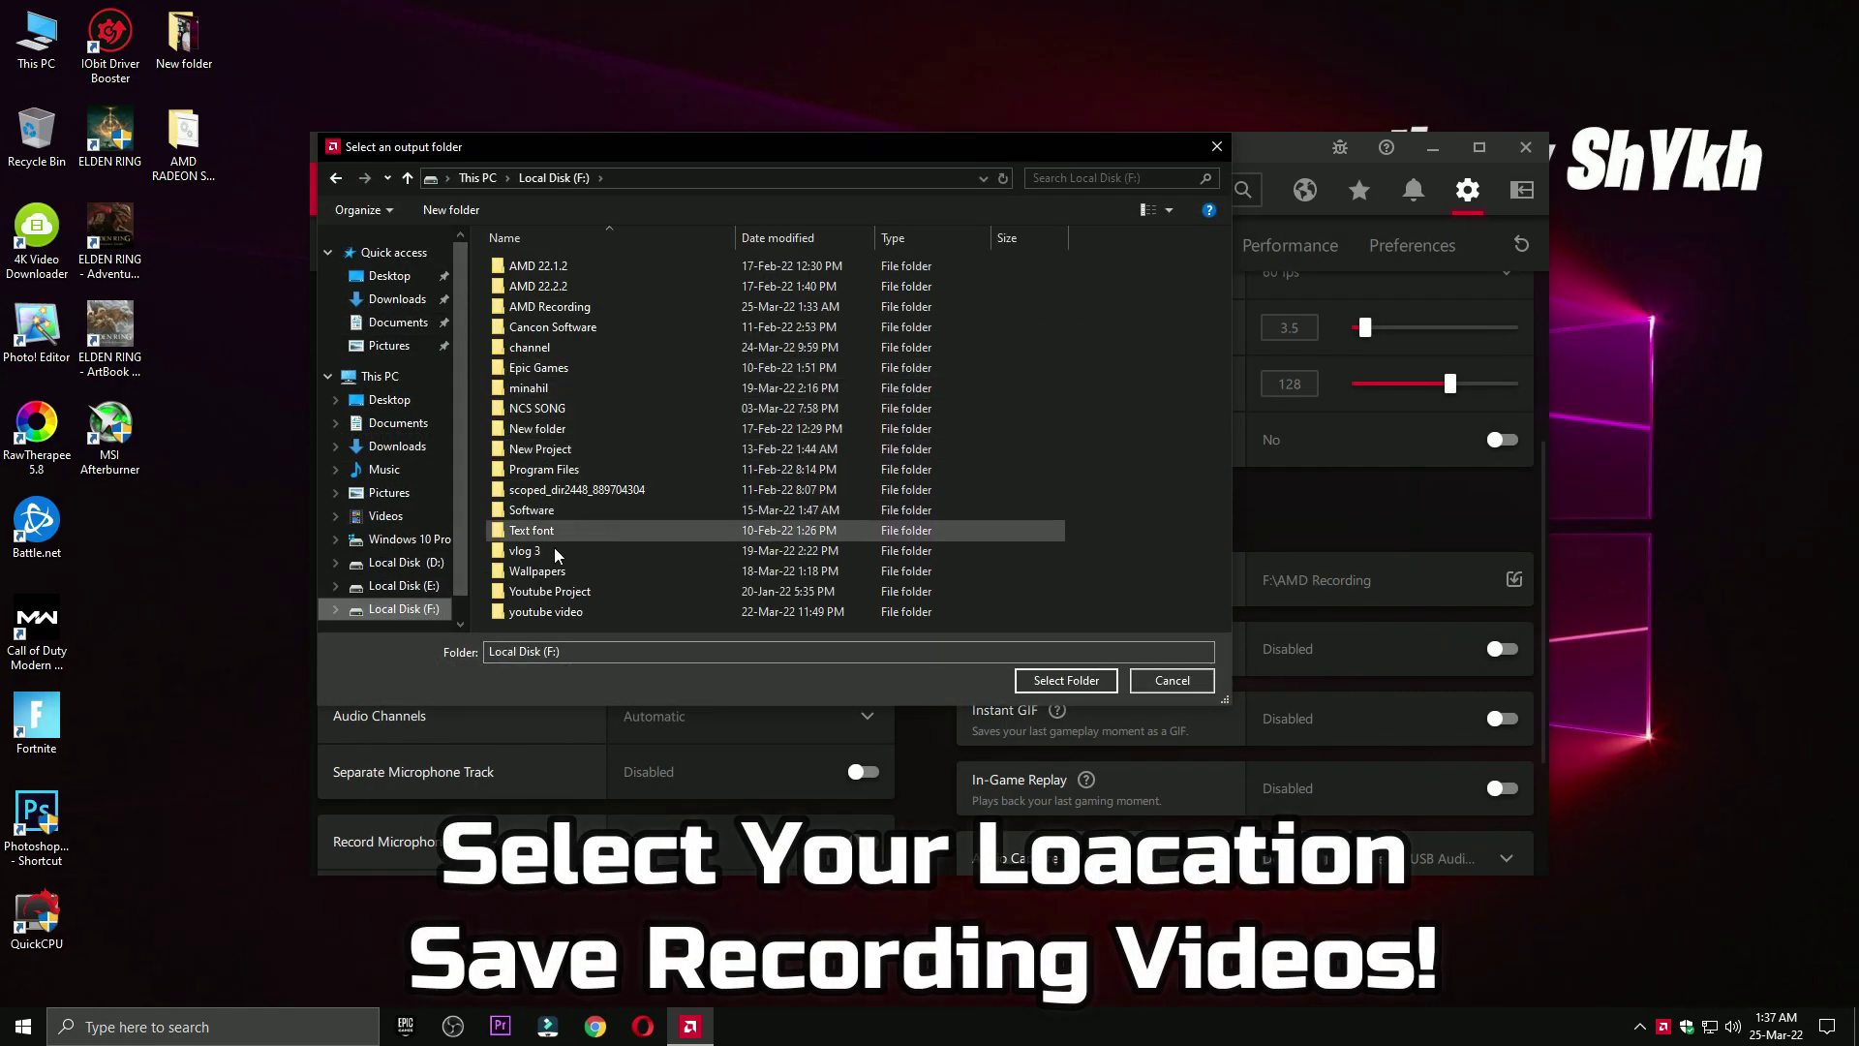
left_click(544, 306)
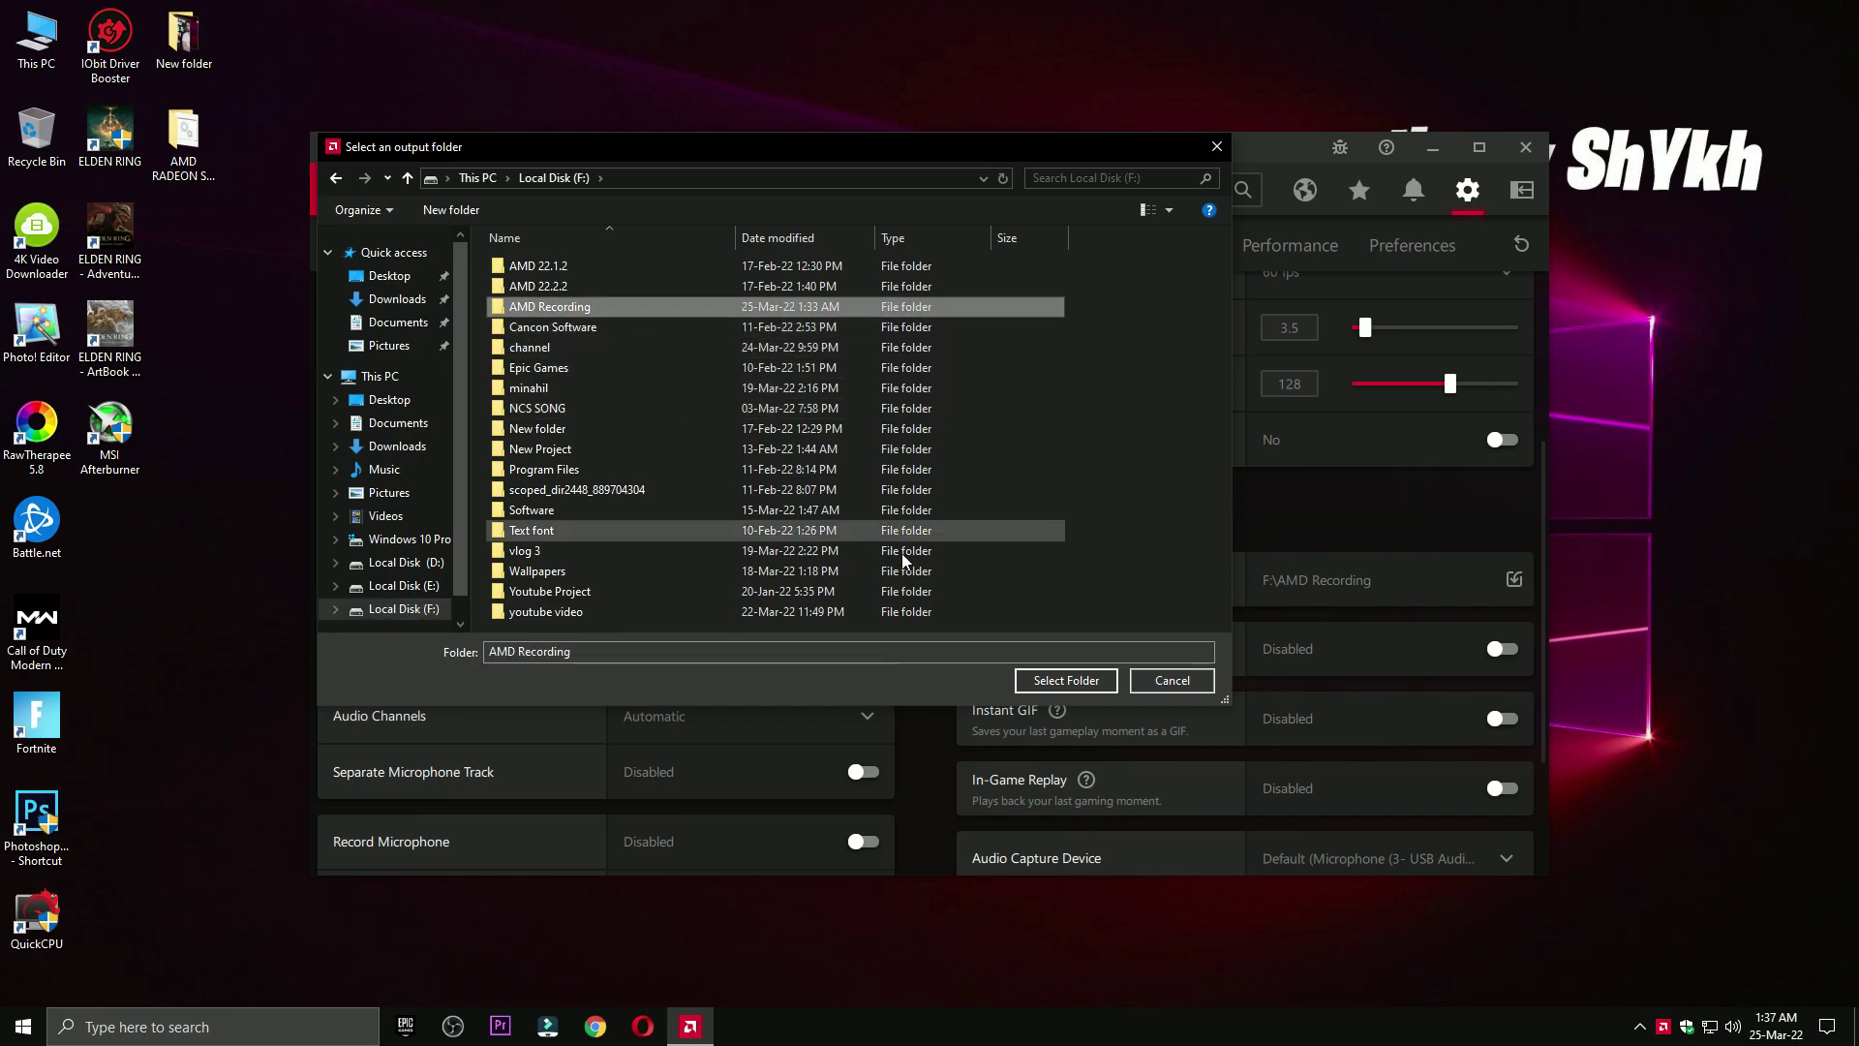
left_click(1064, 679)
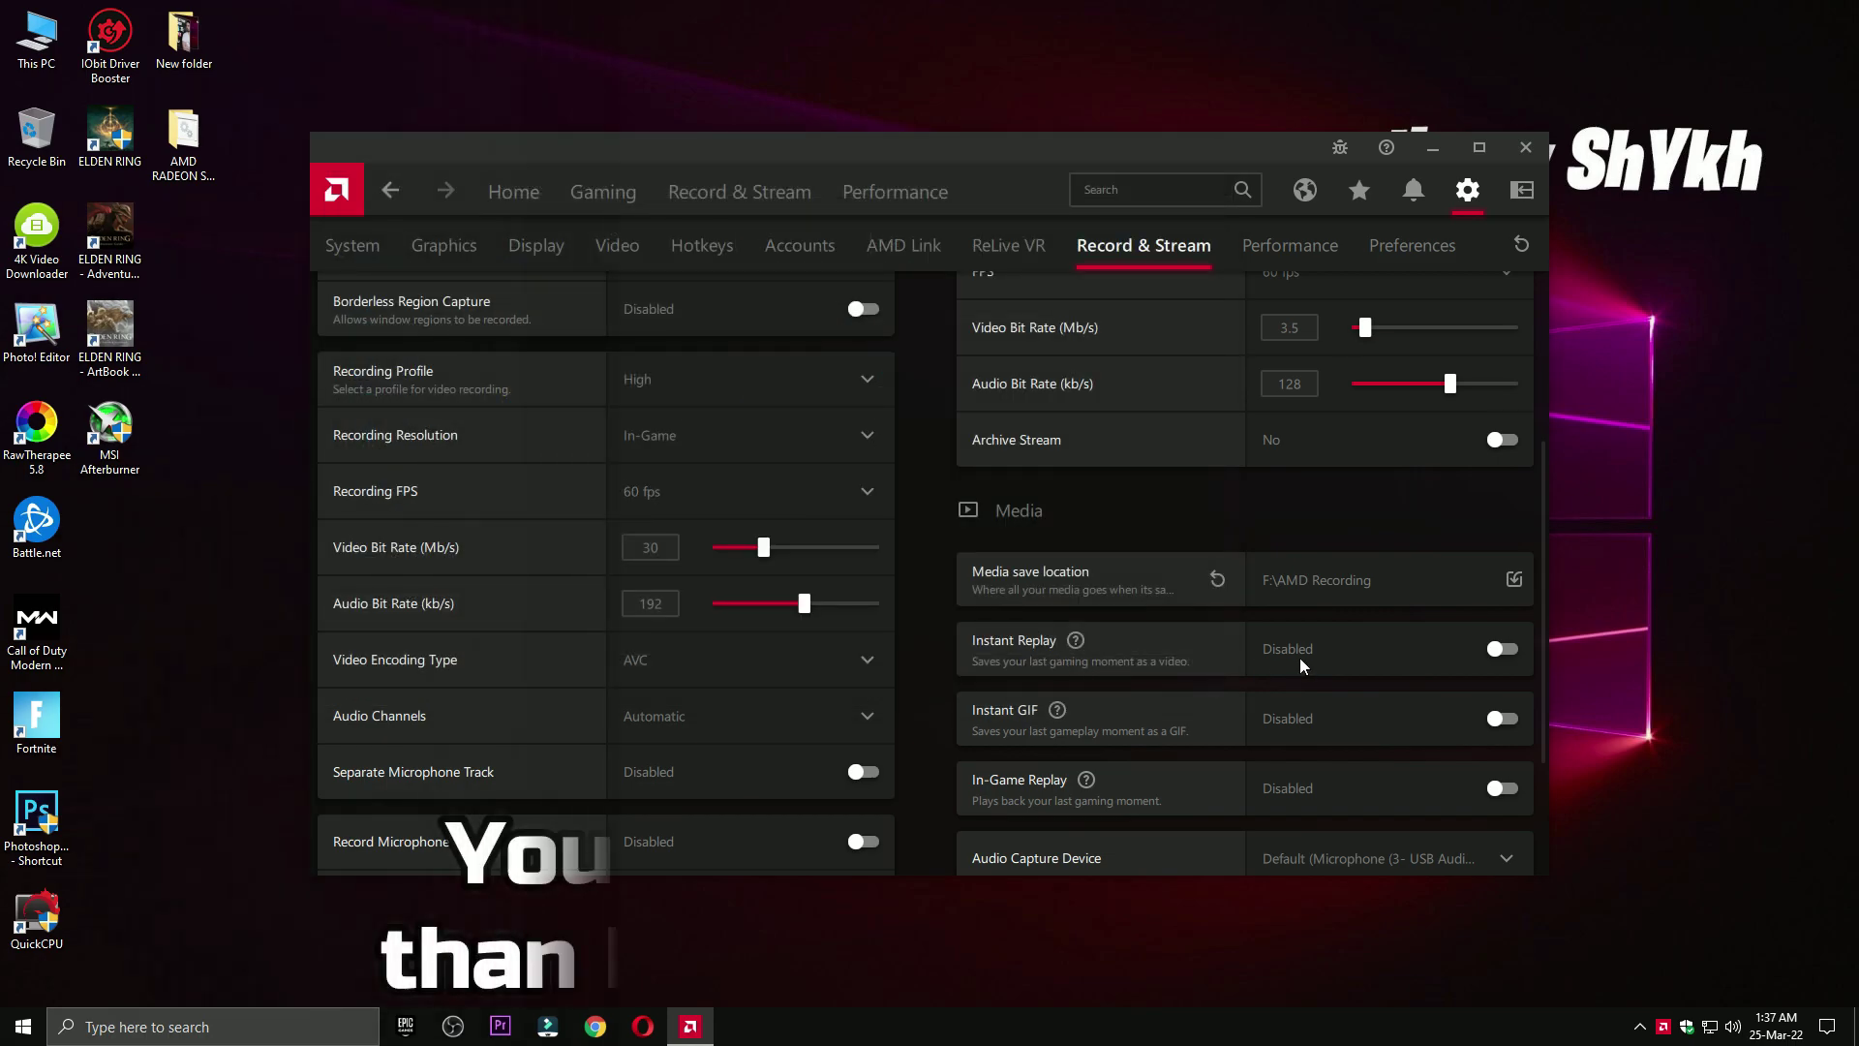
- Try enabling Instant Replay and its duration setting, and switch Instant Replay back off
left_click(1502, 649)
left_click_drag(1382, 709, 1365, 714)
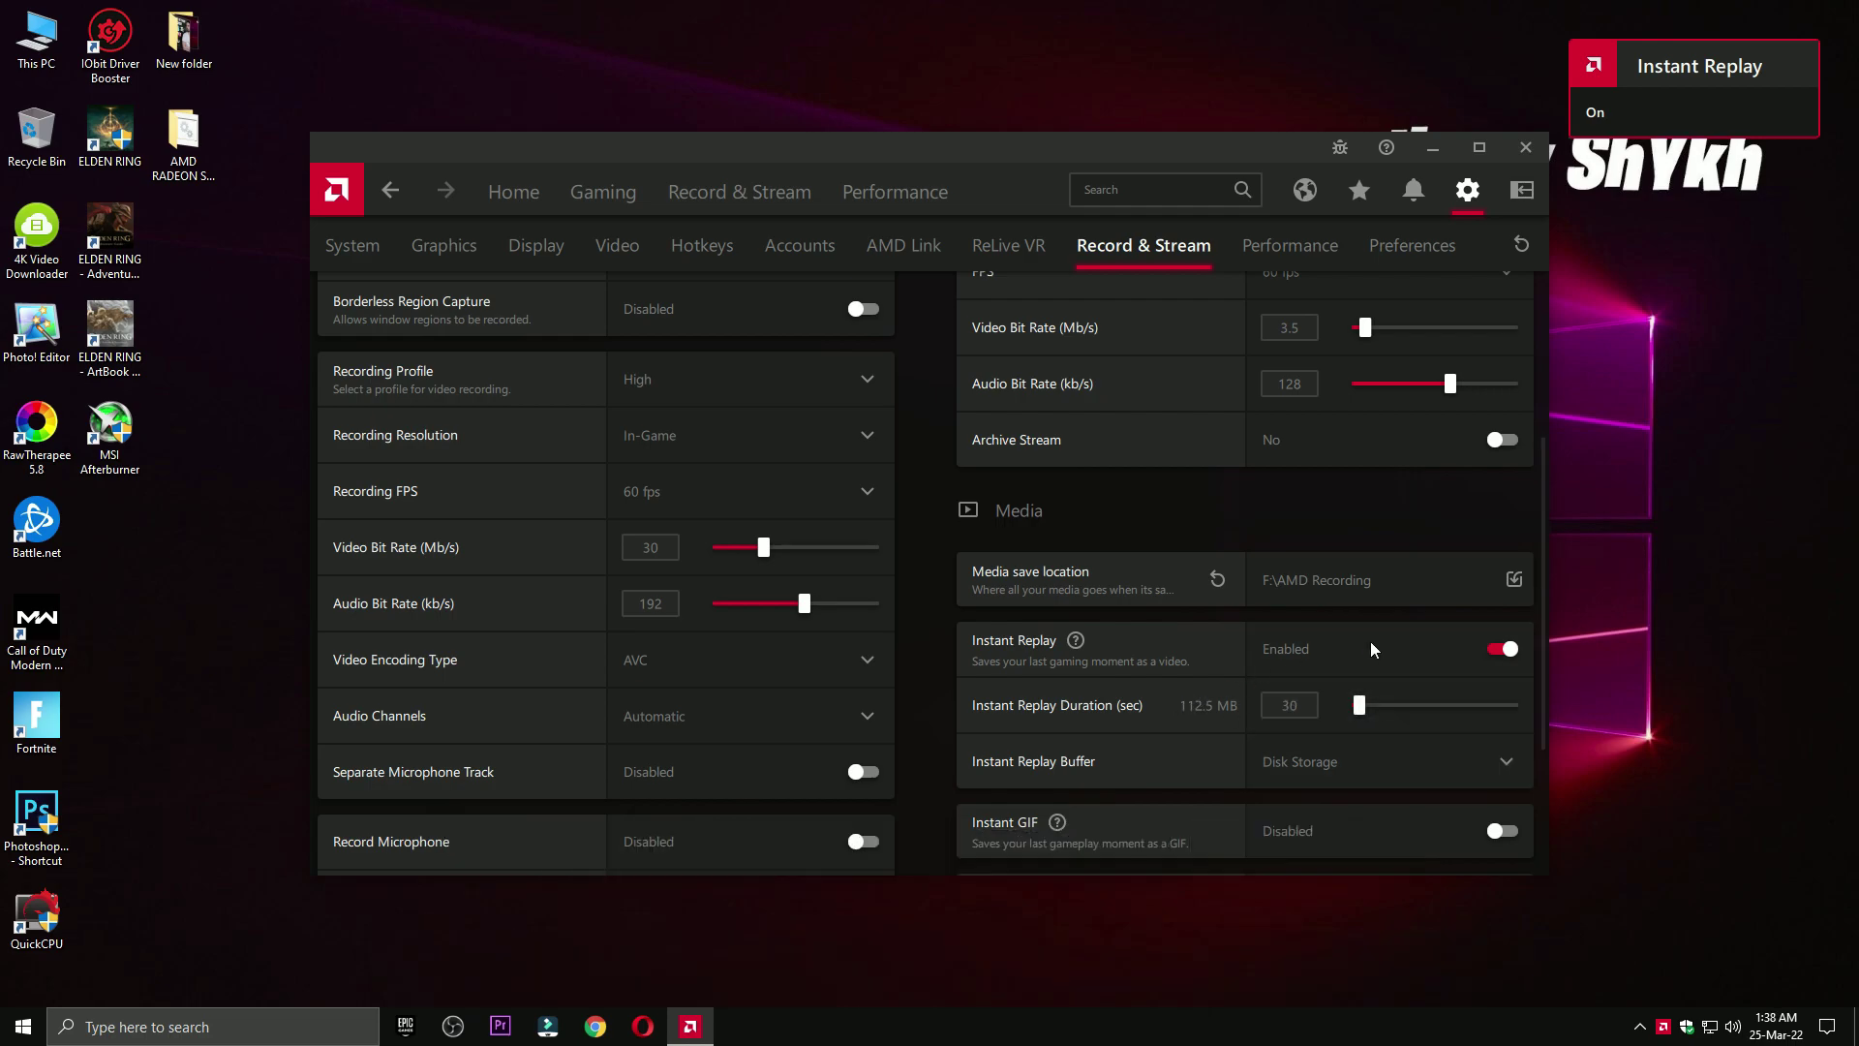
left_click(1491, 650)
scroll(1299, 755, "down", 2)
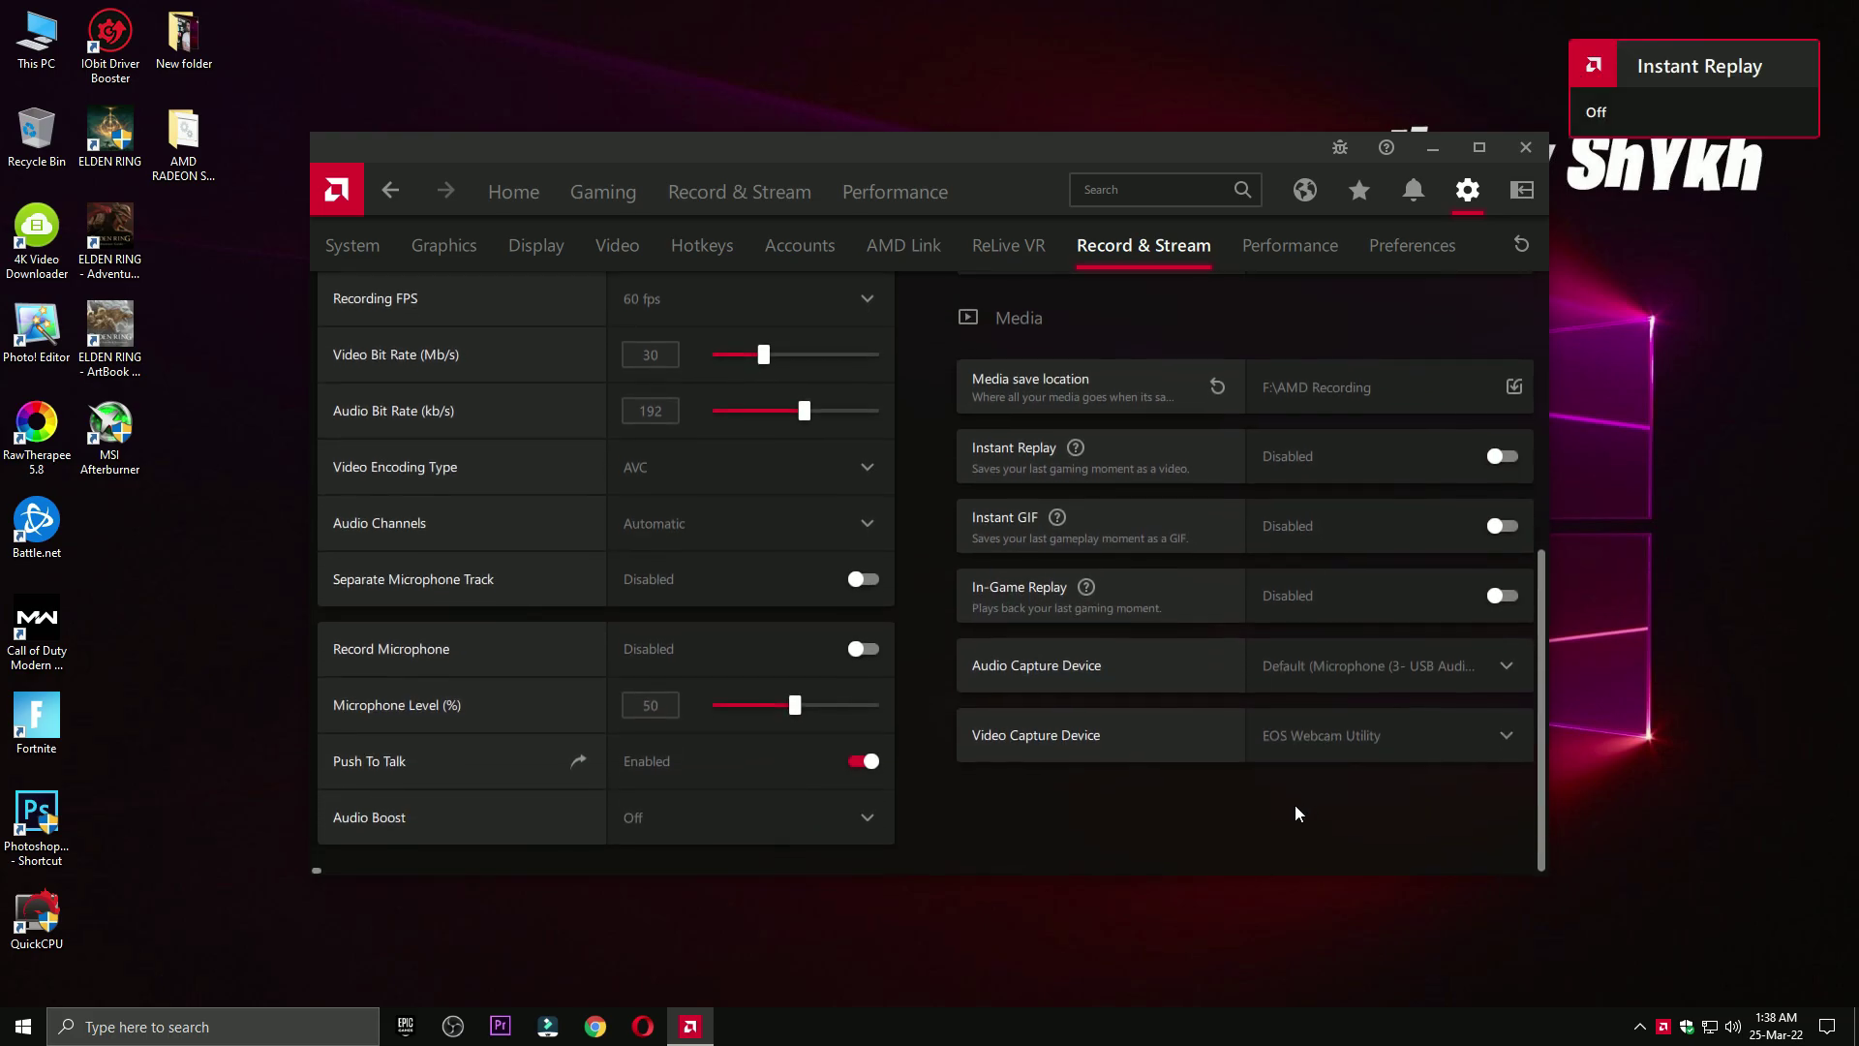
- Try Show Metrics Overlay in the Performance settings, switching it back off
left_click(1278, 263)
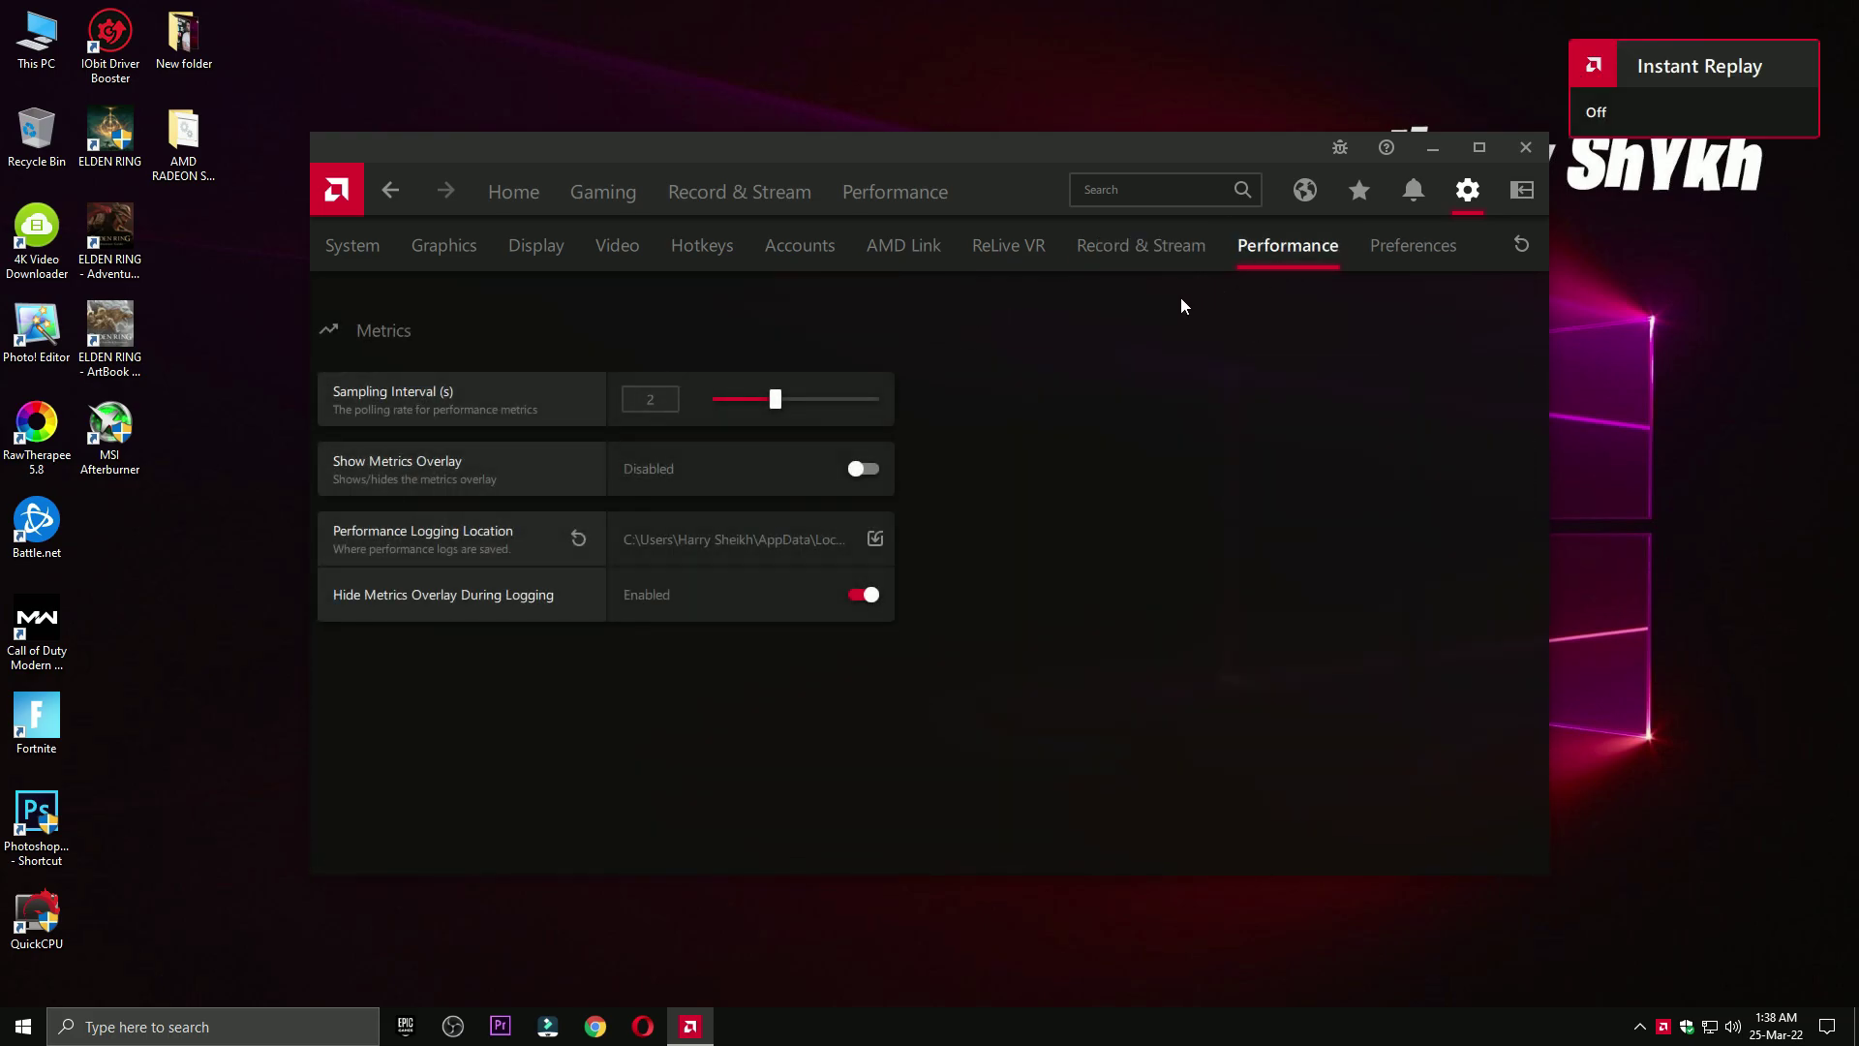
left_click(823, 471)
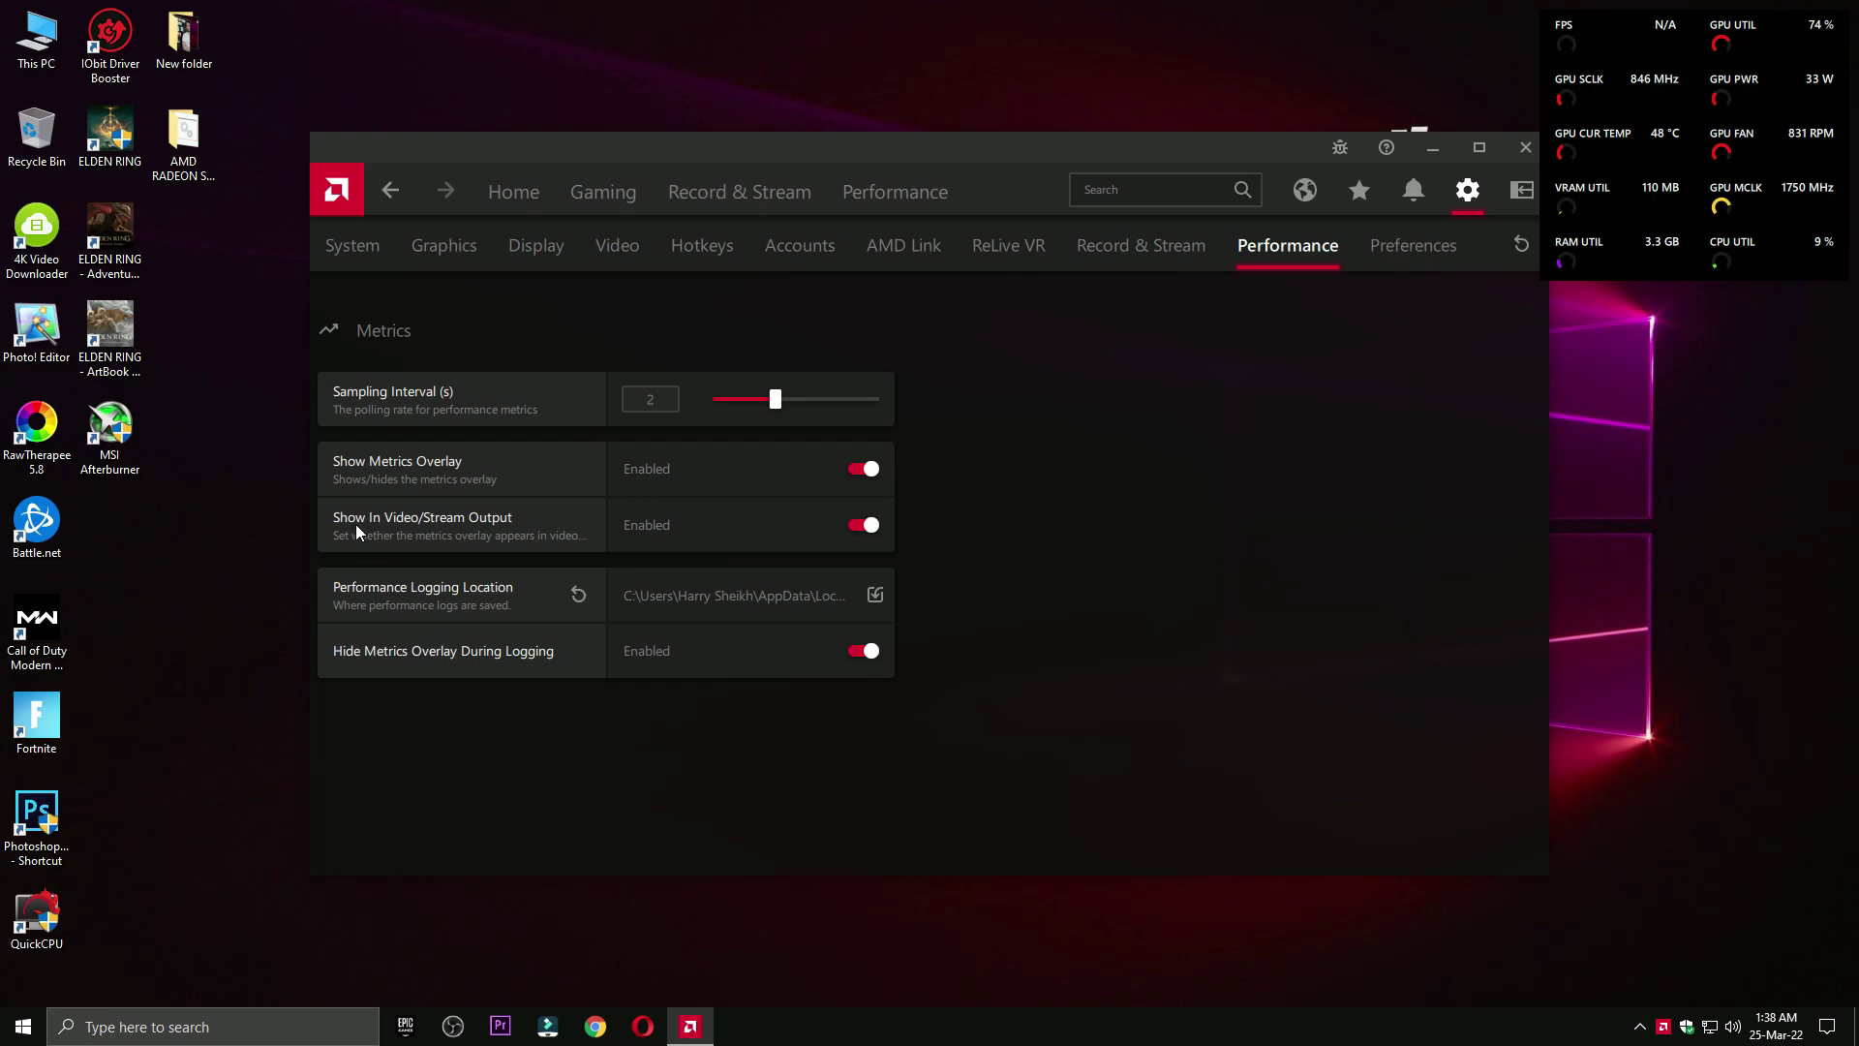
left_click(846, 469)
- Look through the VR Streaming and General options in the Preferences settings
left_click(1411, 247)
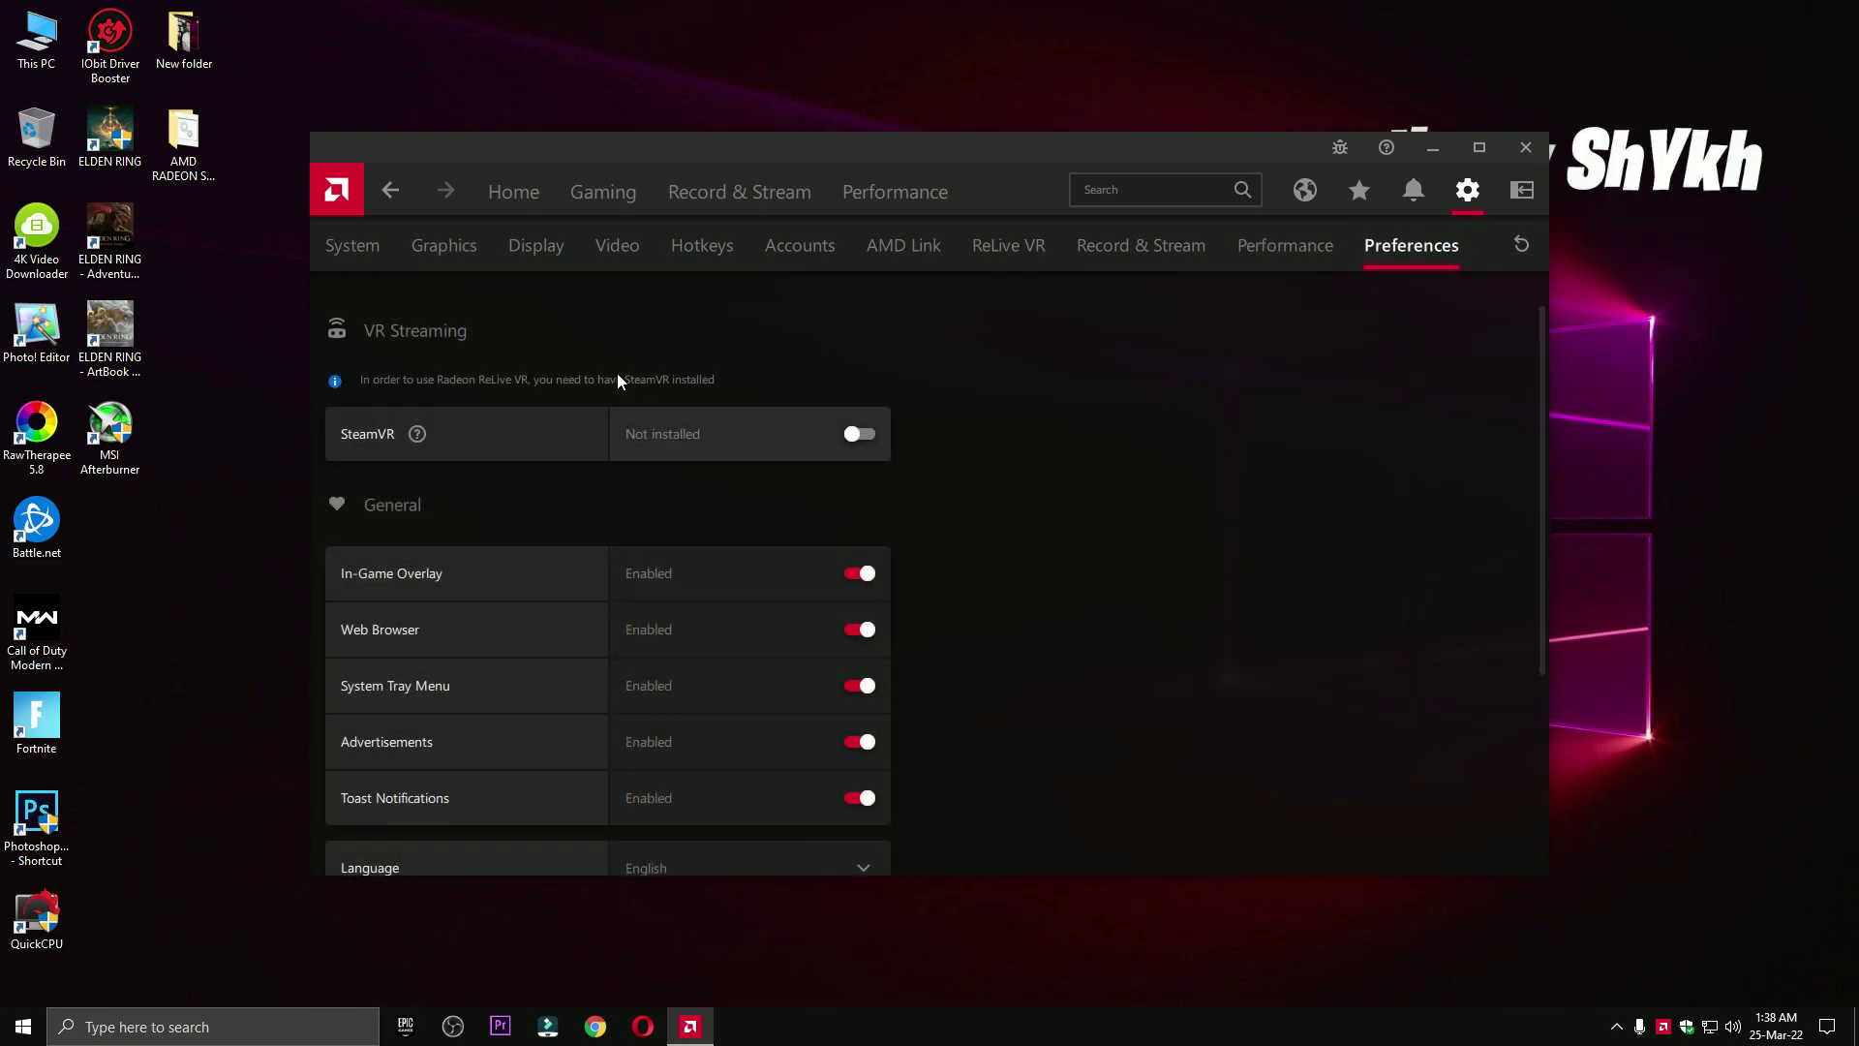
scroll(751, 730, "down", 1)
scroll(751, 730, "down", 3)
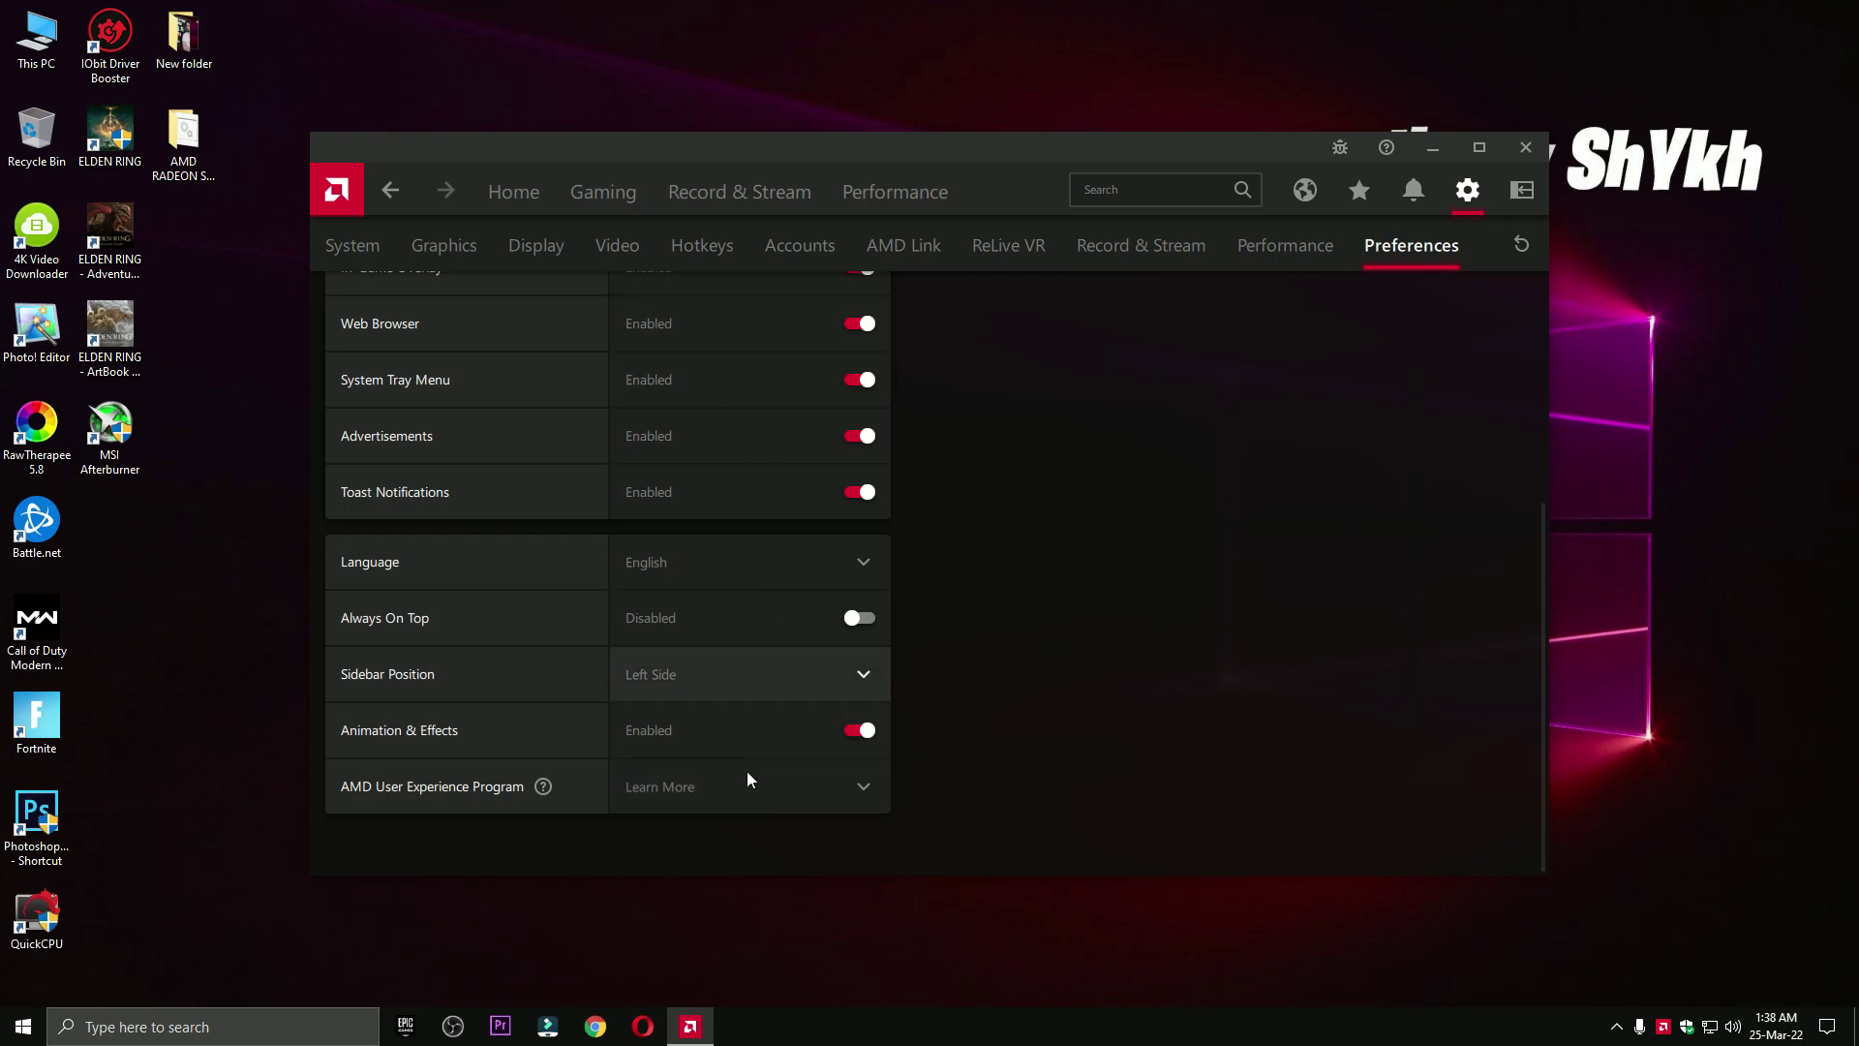
scroll(752, 775, "up", 2)
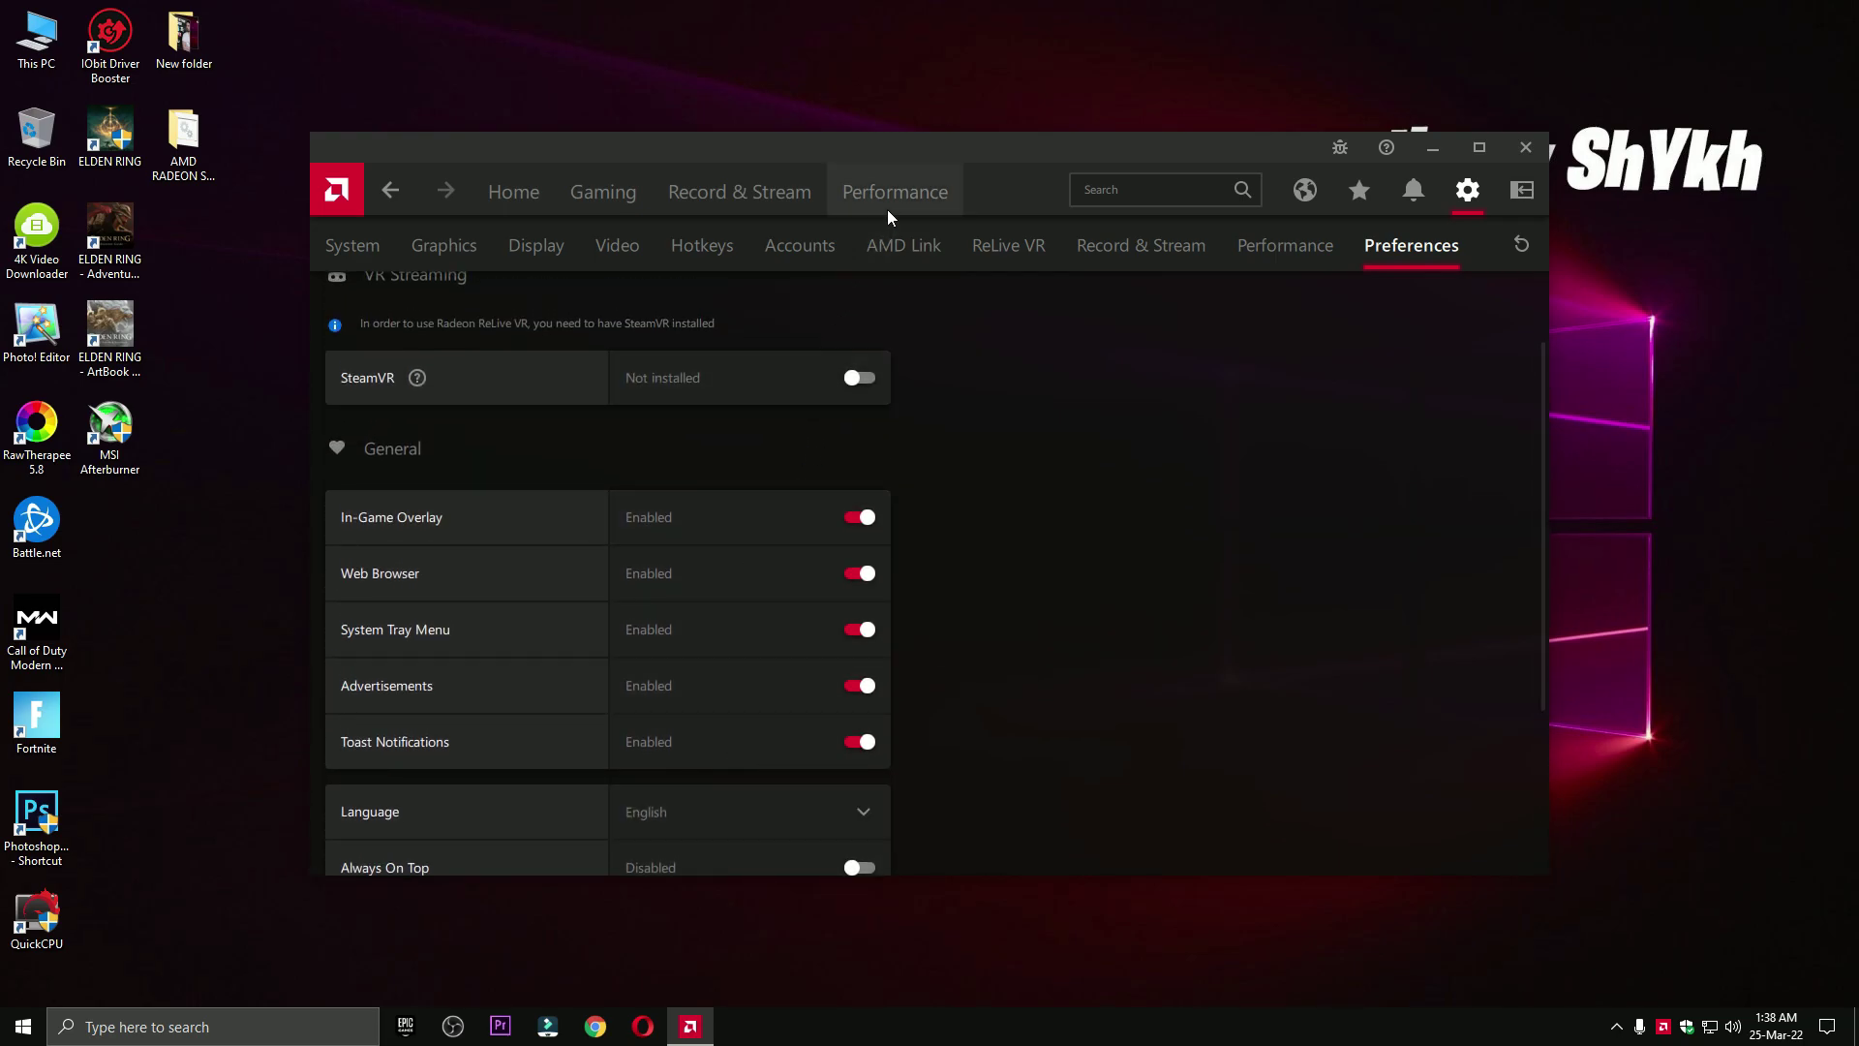
- Enable the metrics overlay from the Performance metrics page and try its location at Top Left, returning it to Top Right
left_click(889, 211)
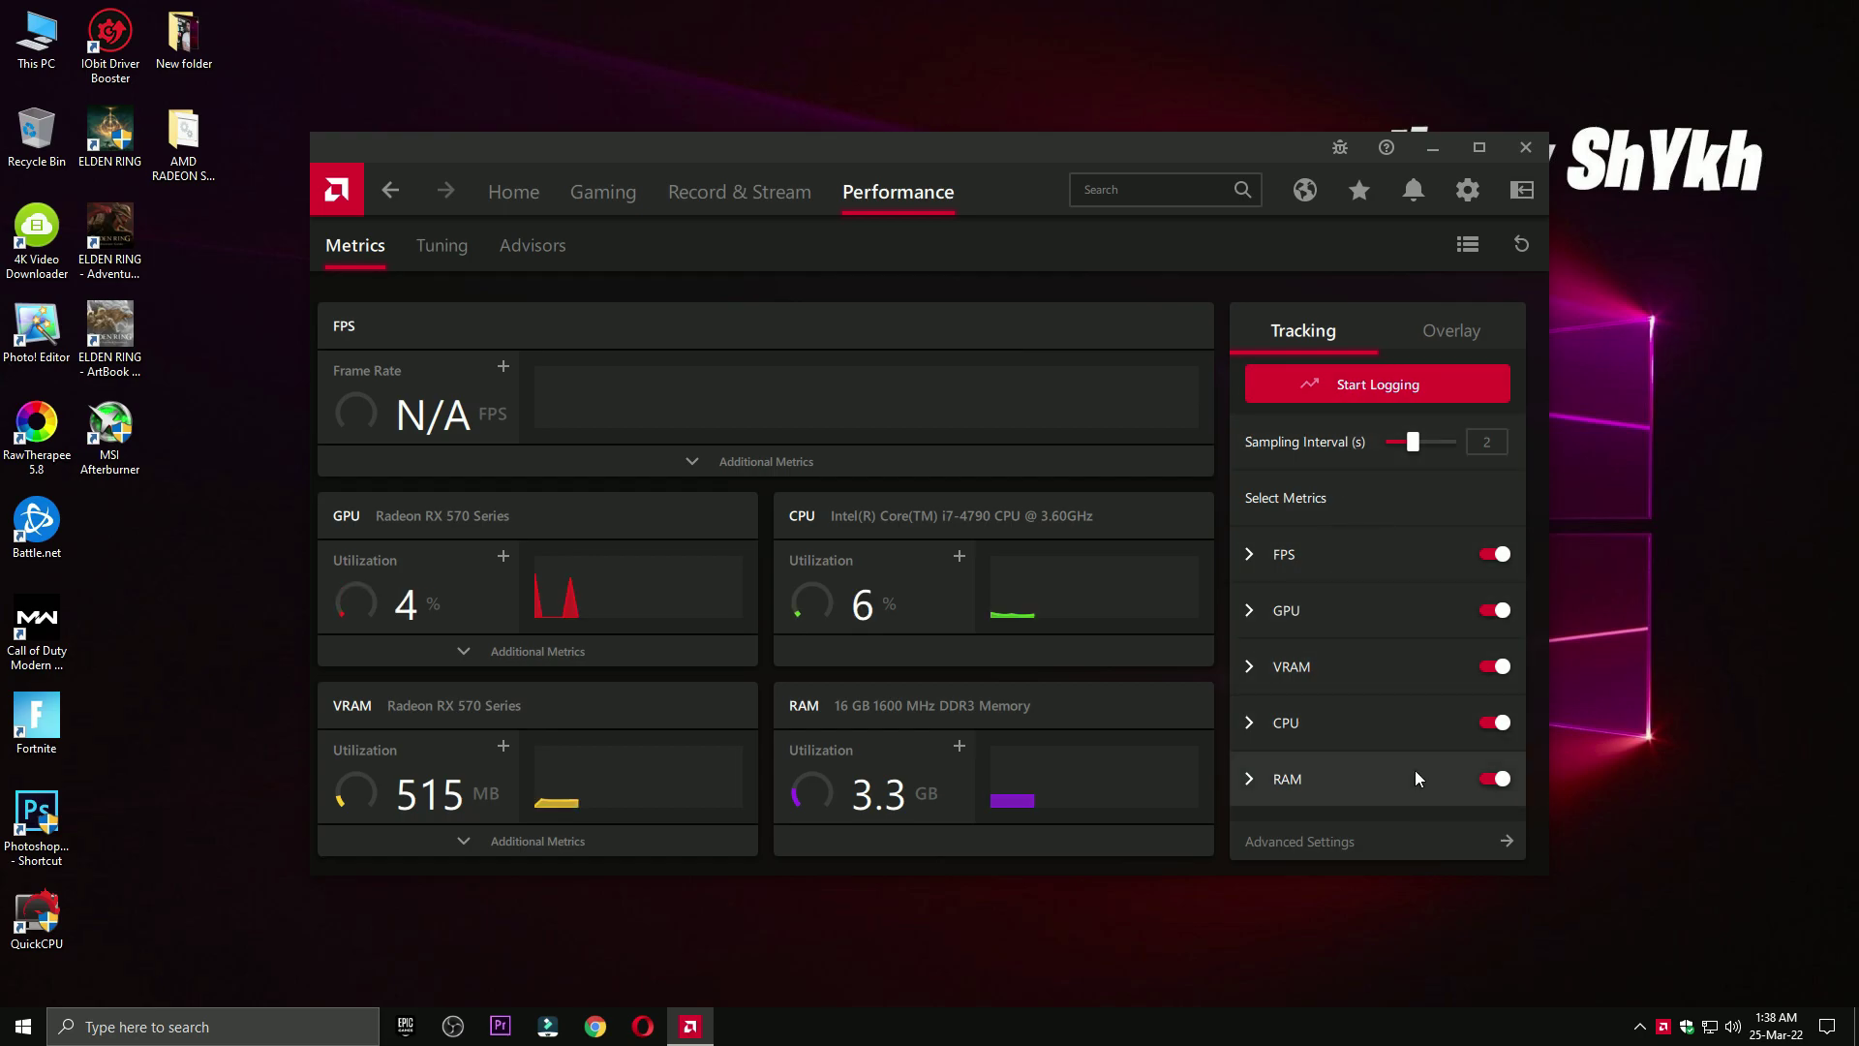
left_click(1431, 314)
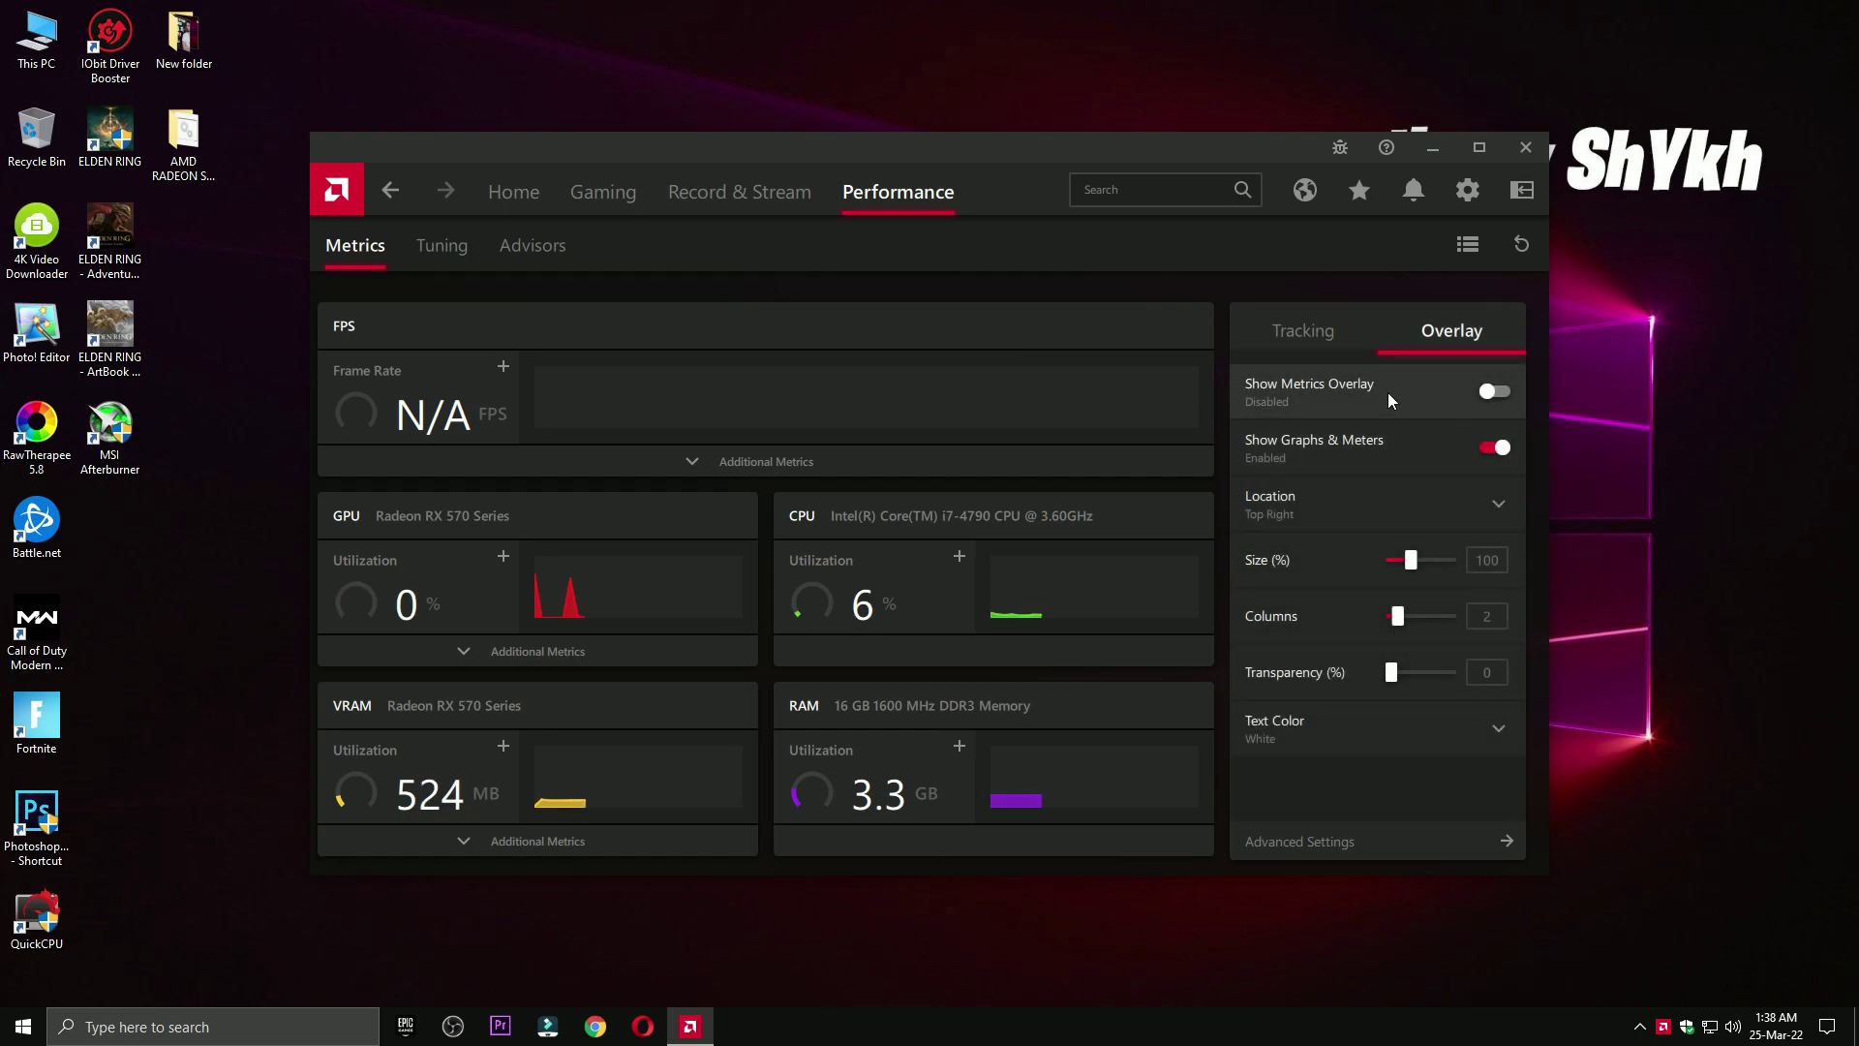
left_click(1494, 391)
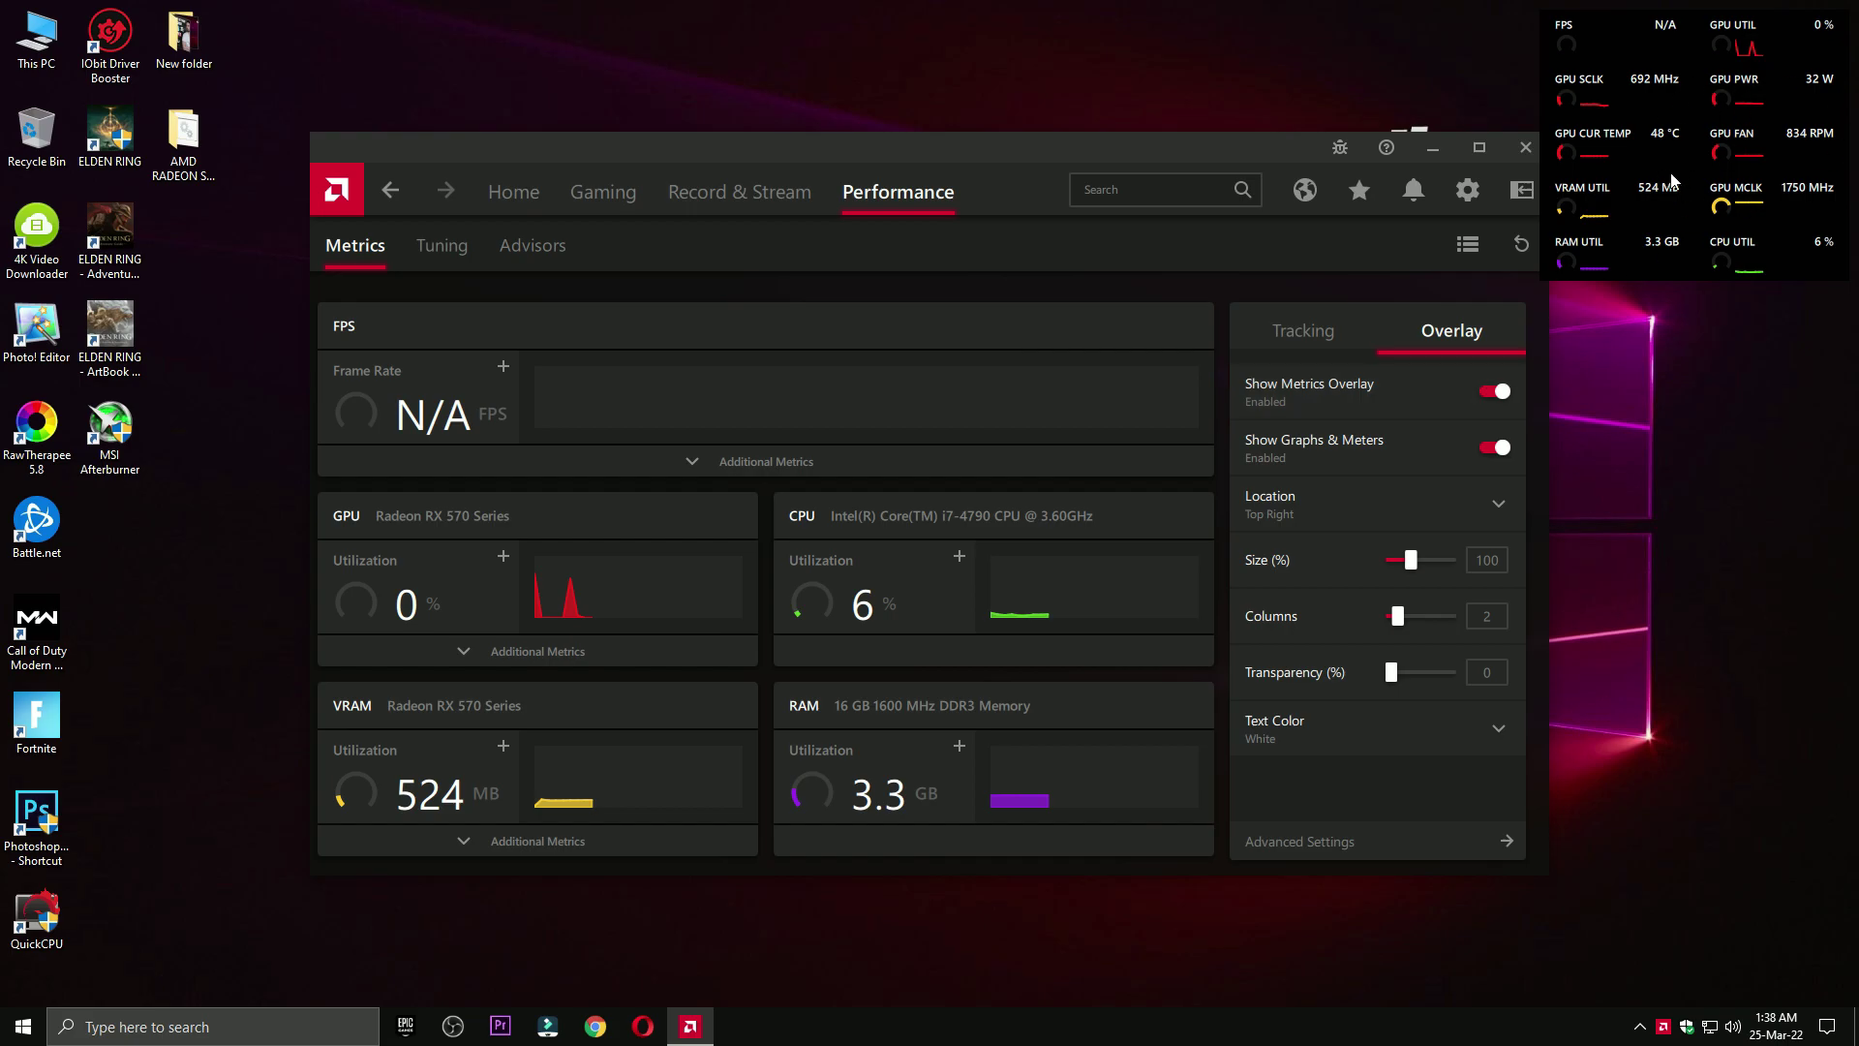
left_click(1395, 505)
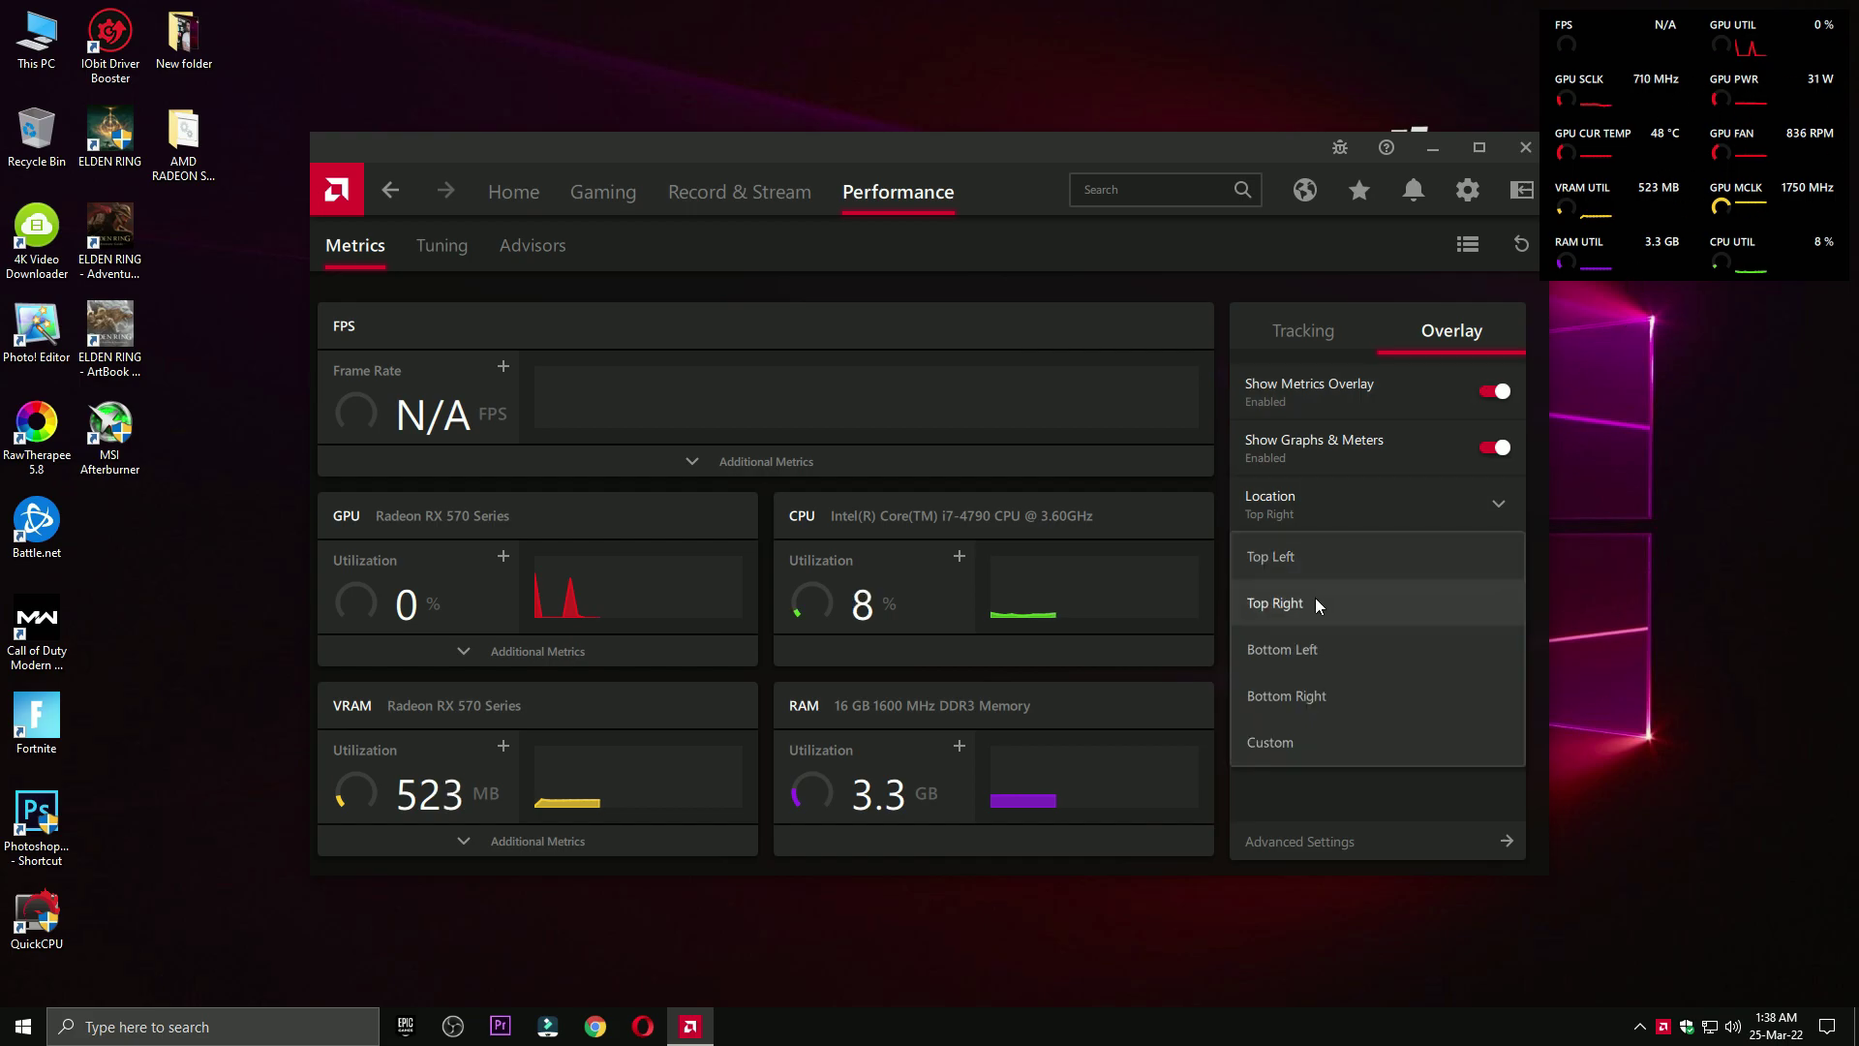
left_click(1309, 562)
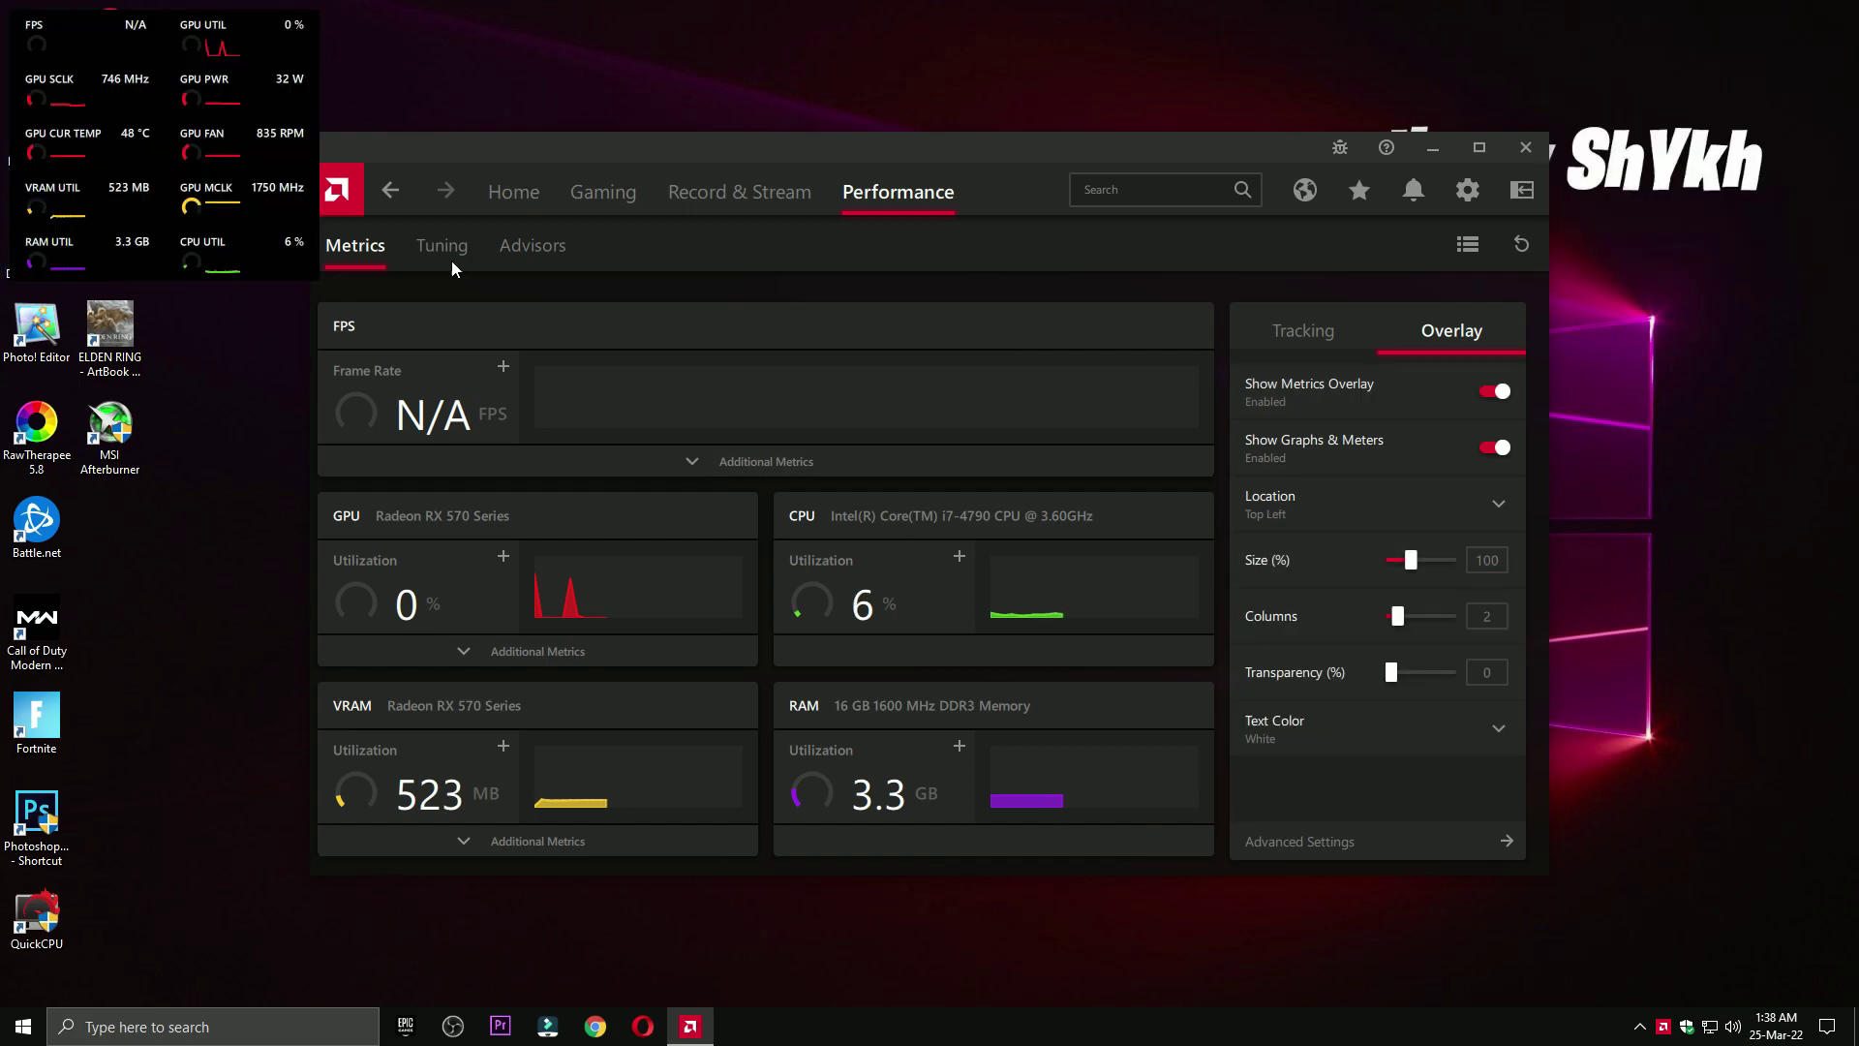
left_click(1359, 520)
left_click(1324, 604)
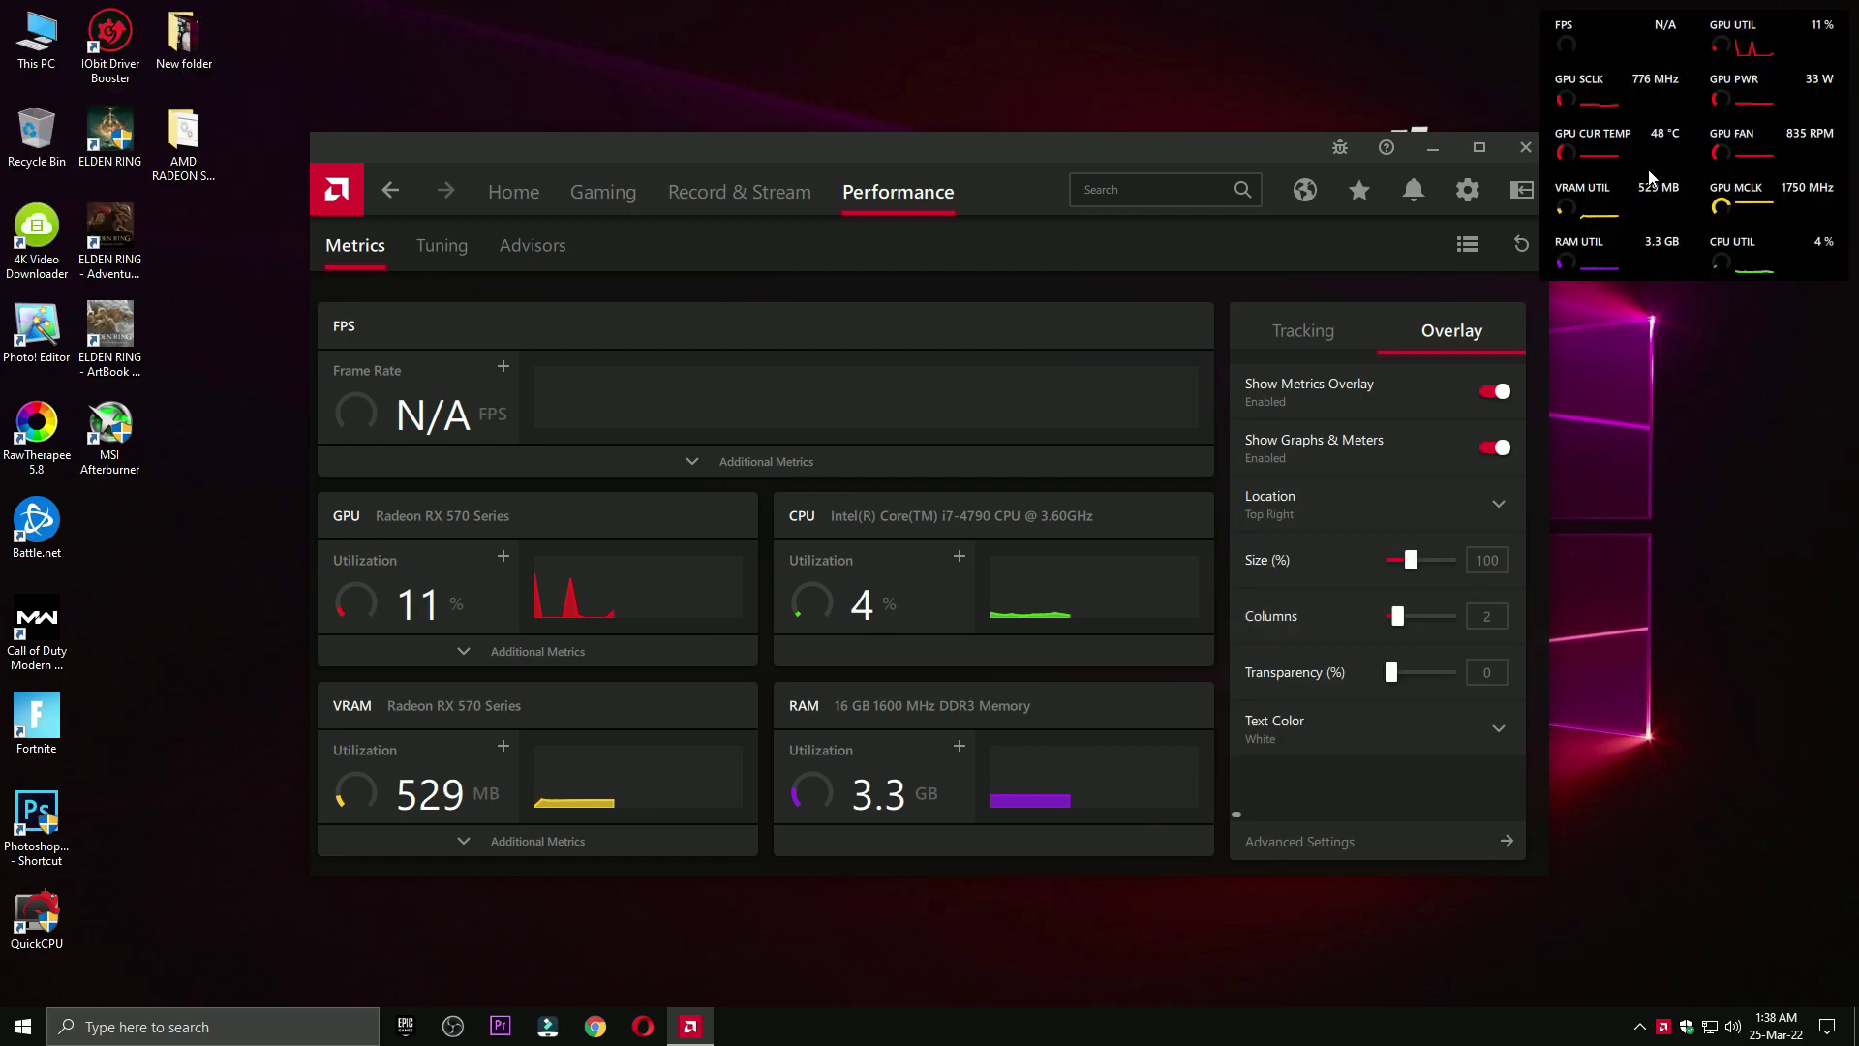
- Try adjusting the overlay's Columns and Transparency, leaving them at 2 columns and 0% transparency
left_click_drag(1397, 620, 1411, 616)
left_click(1398, 620)
left_click_drag(1392, 672, 1316, 674)
- Try Magenta as the overlay text color, restore it to White, and disable the metrics overlay
left_click(1385, 736)
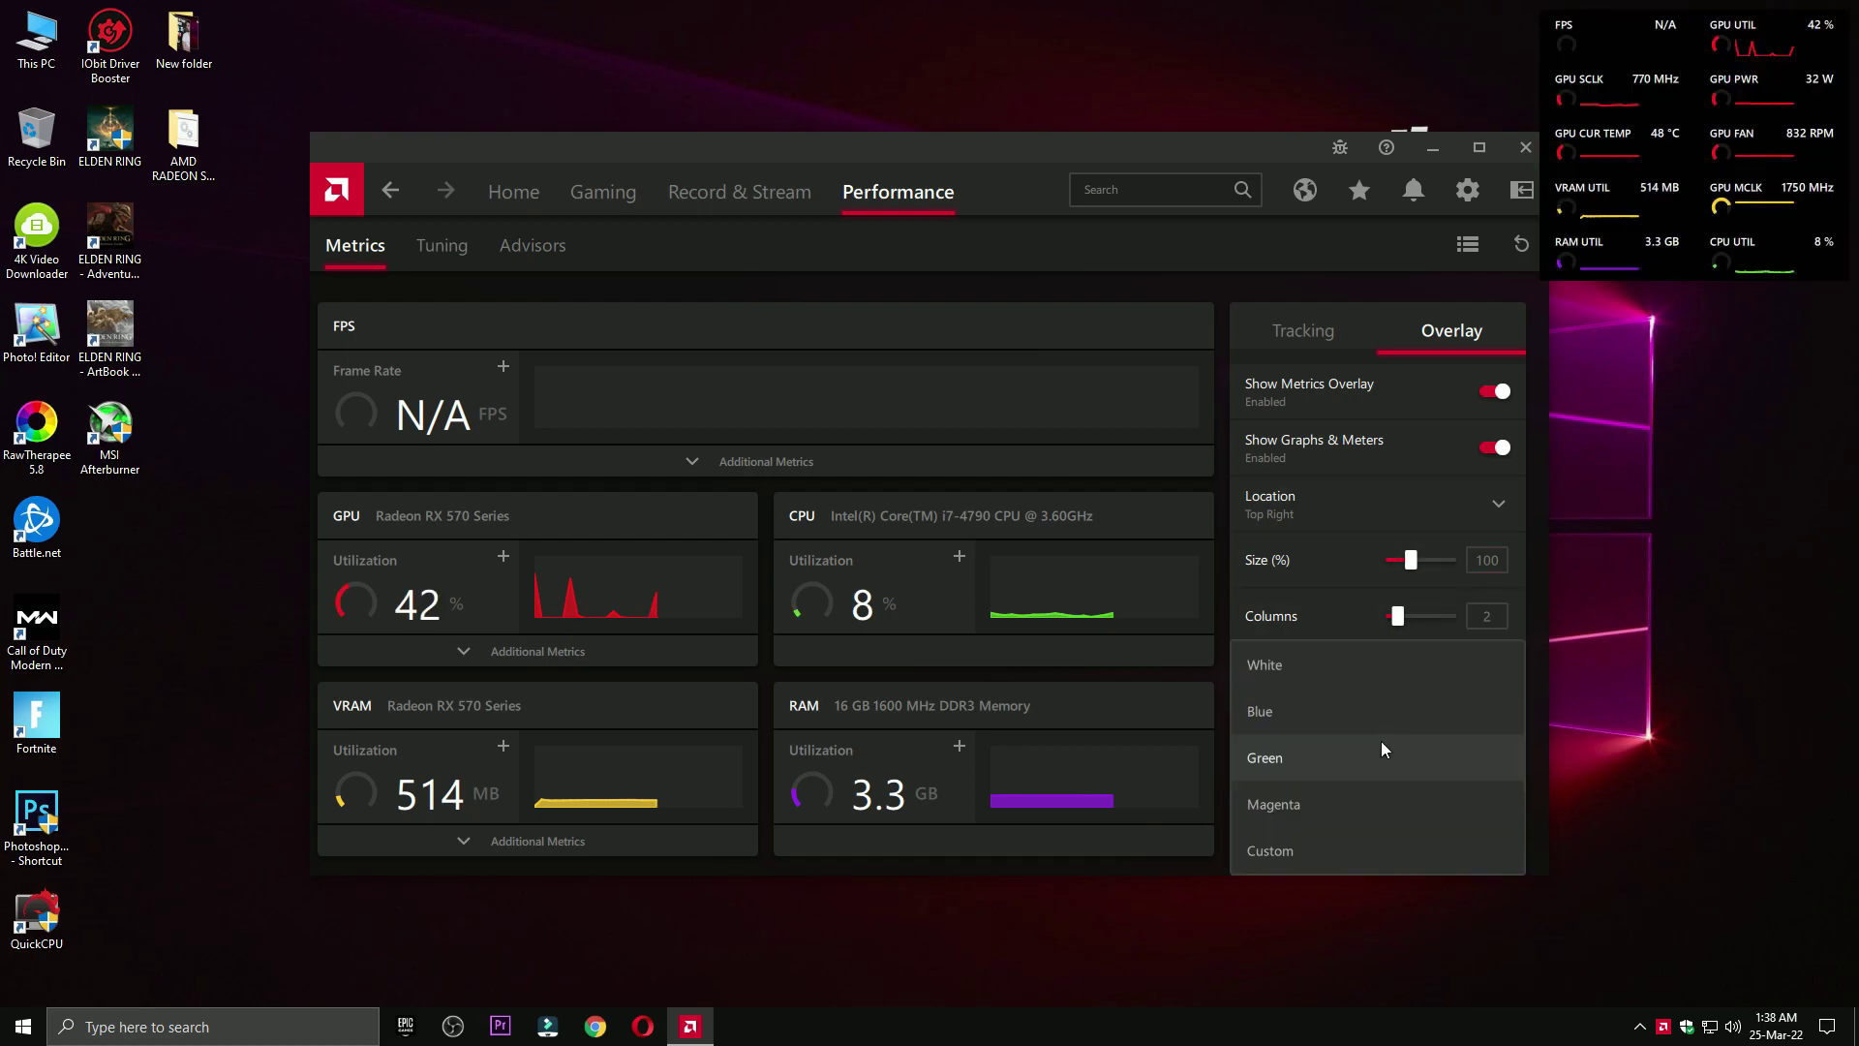
left_click(1322, 810)
left_click(1392, 752)
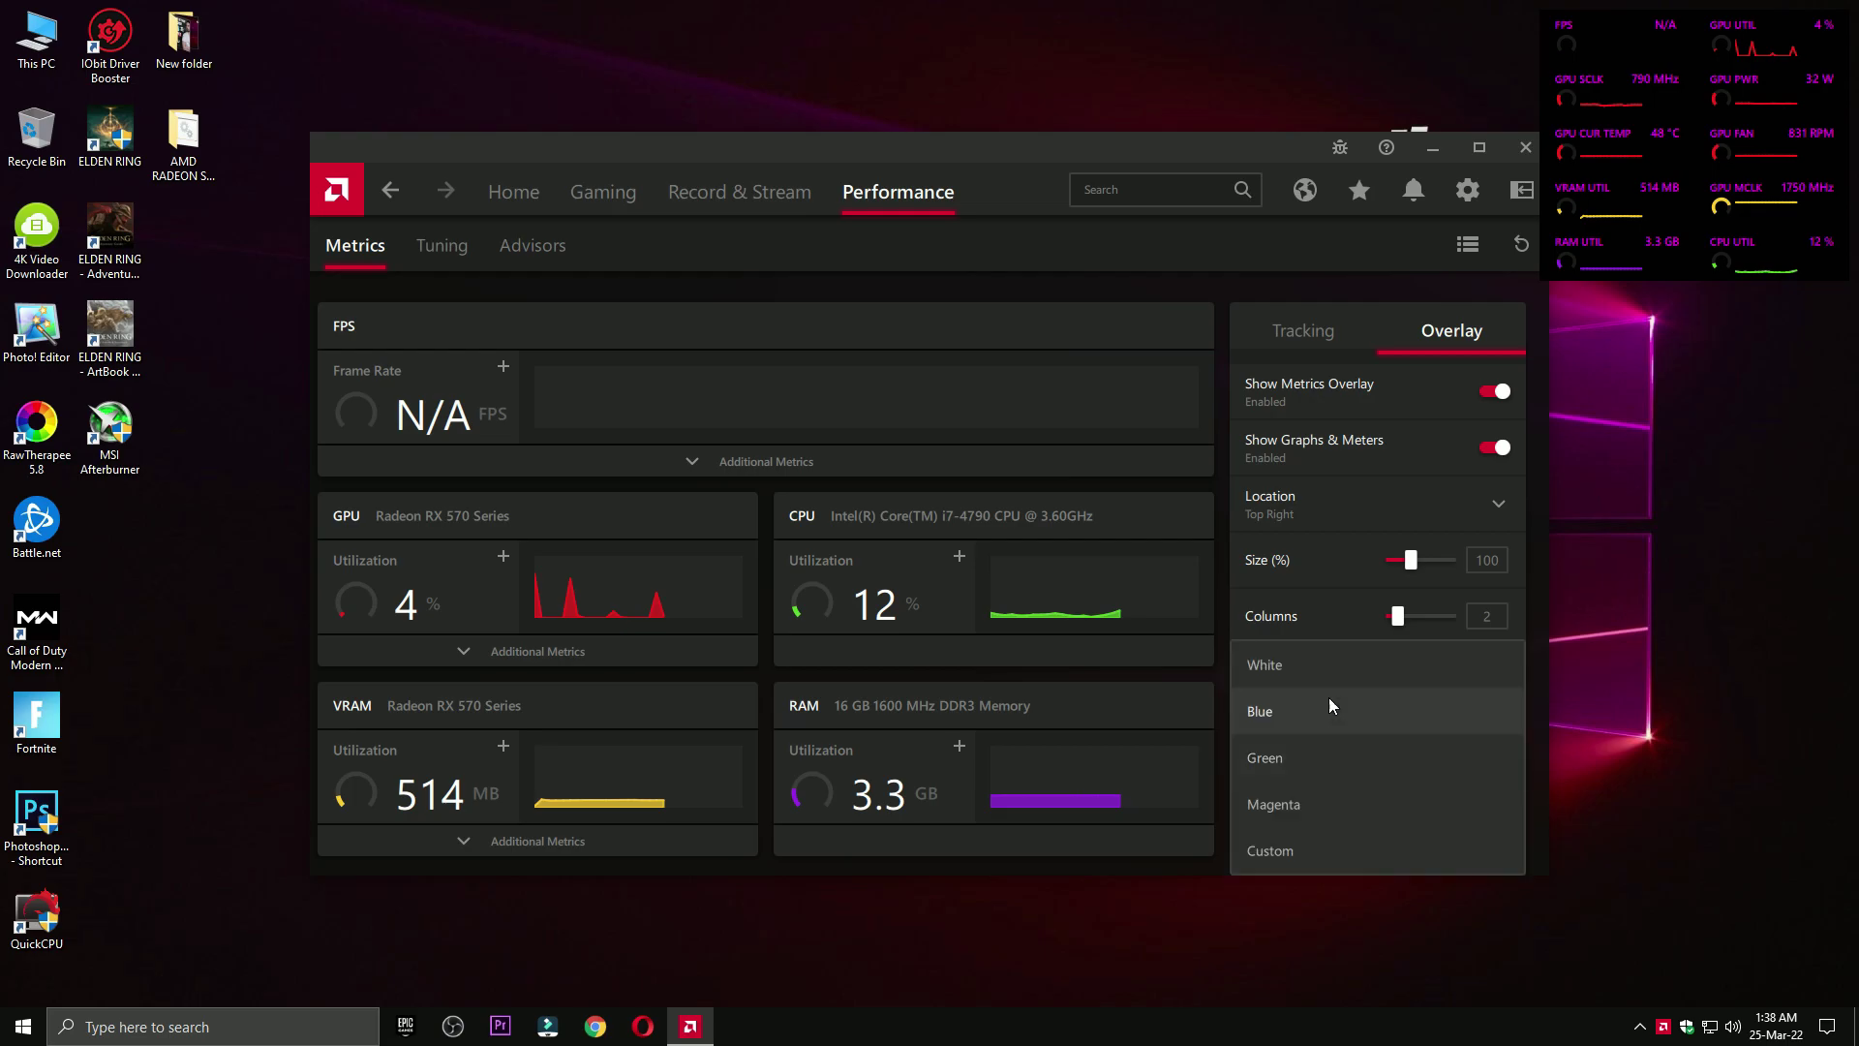
left_click(1336, 662)
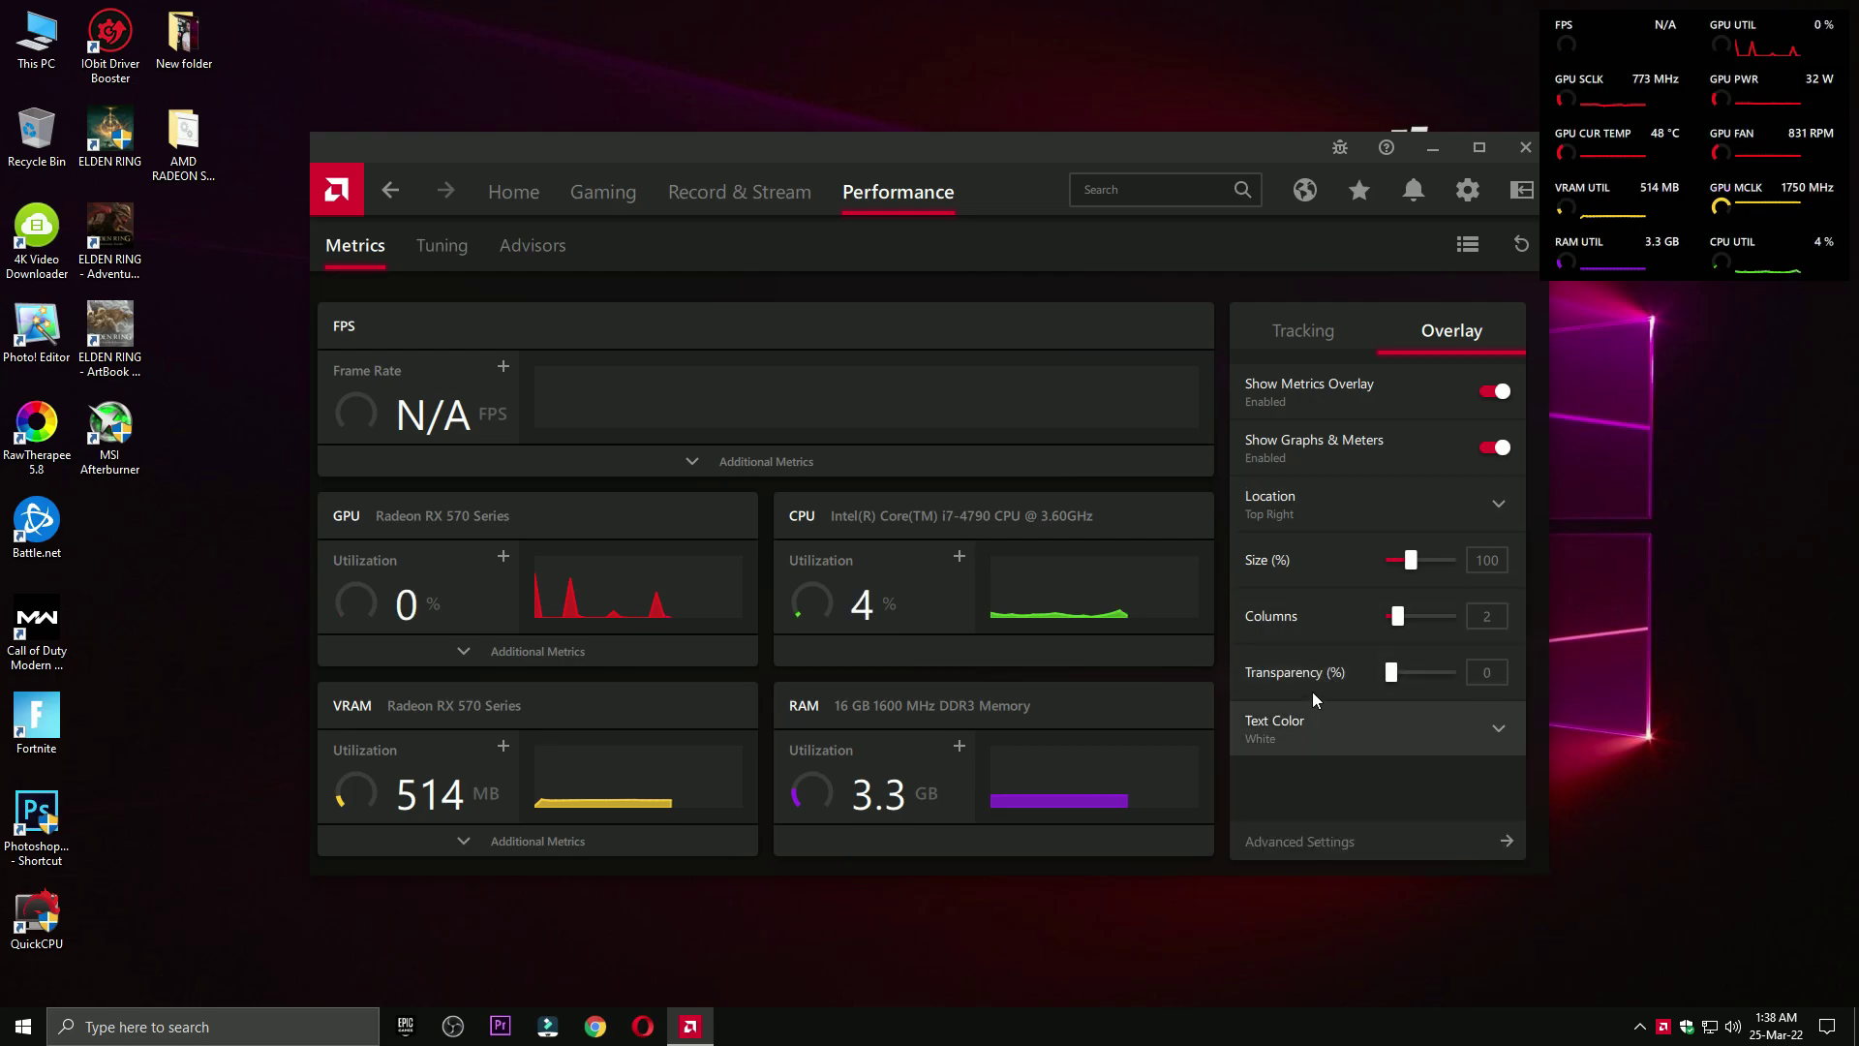
left_click(1473, 401)
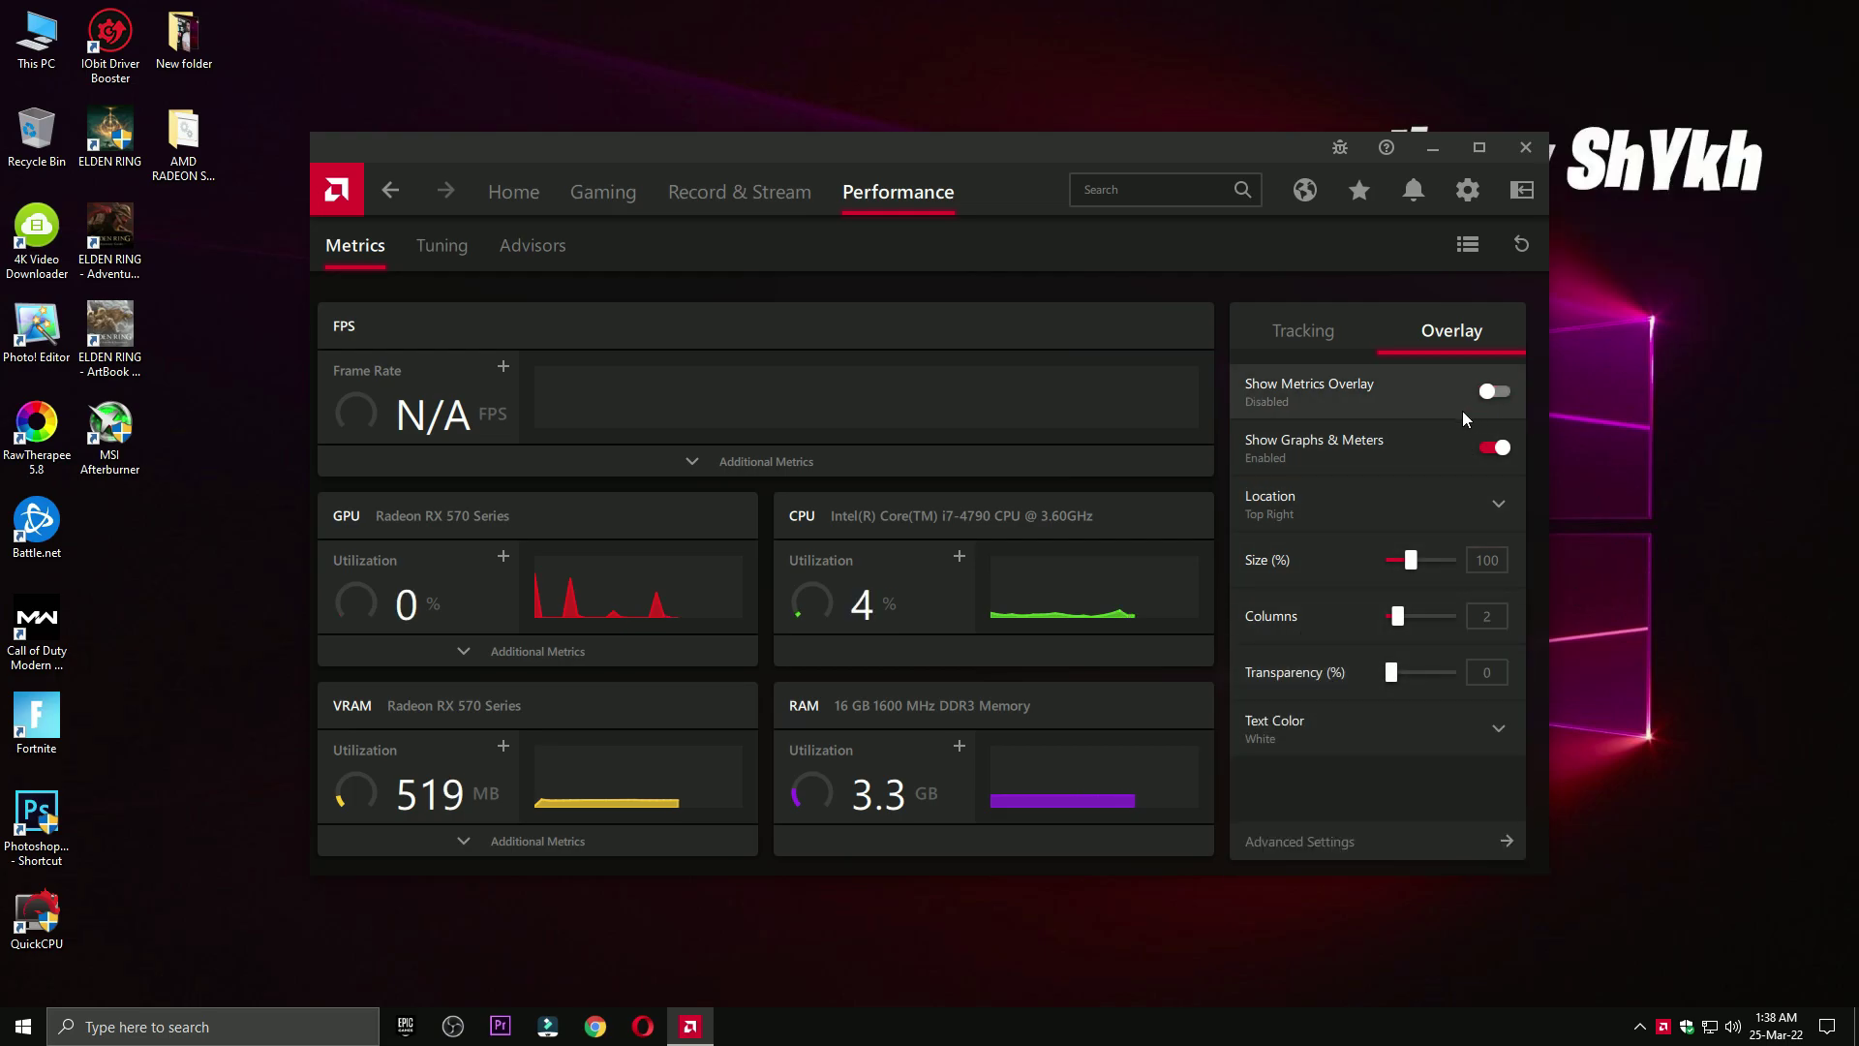
- Add a GPU tuning game profile for Fortnite
left_click(431, 260)
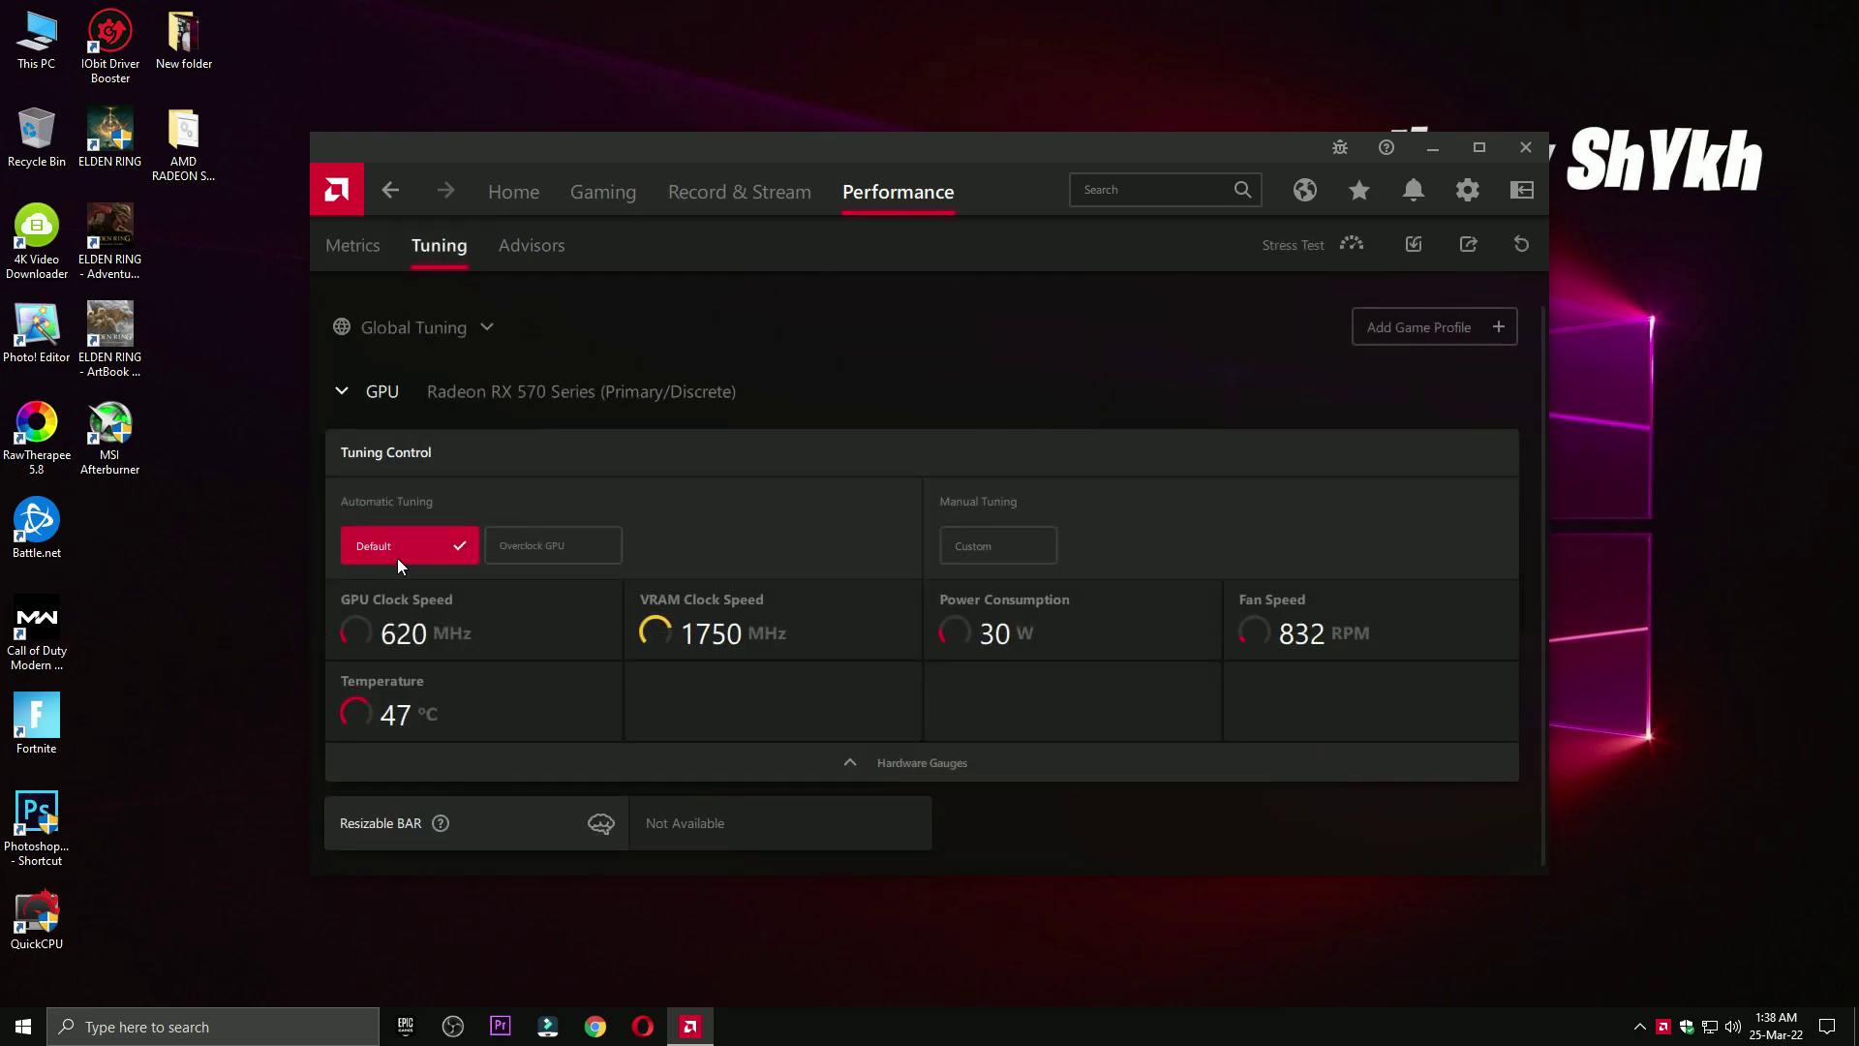
left_click(1453, 331)
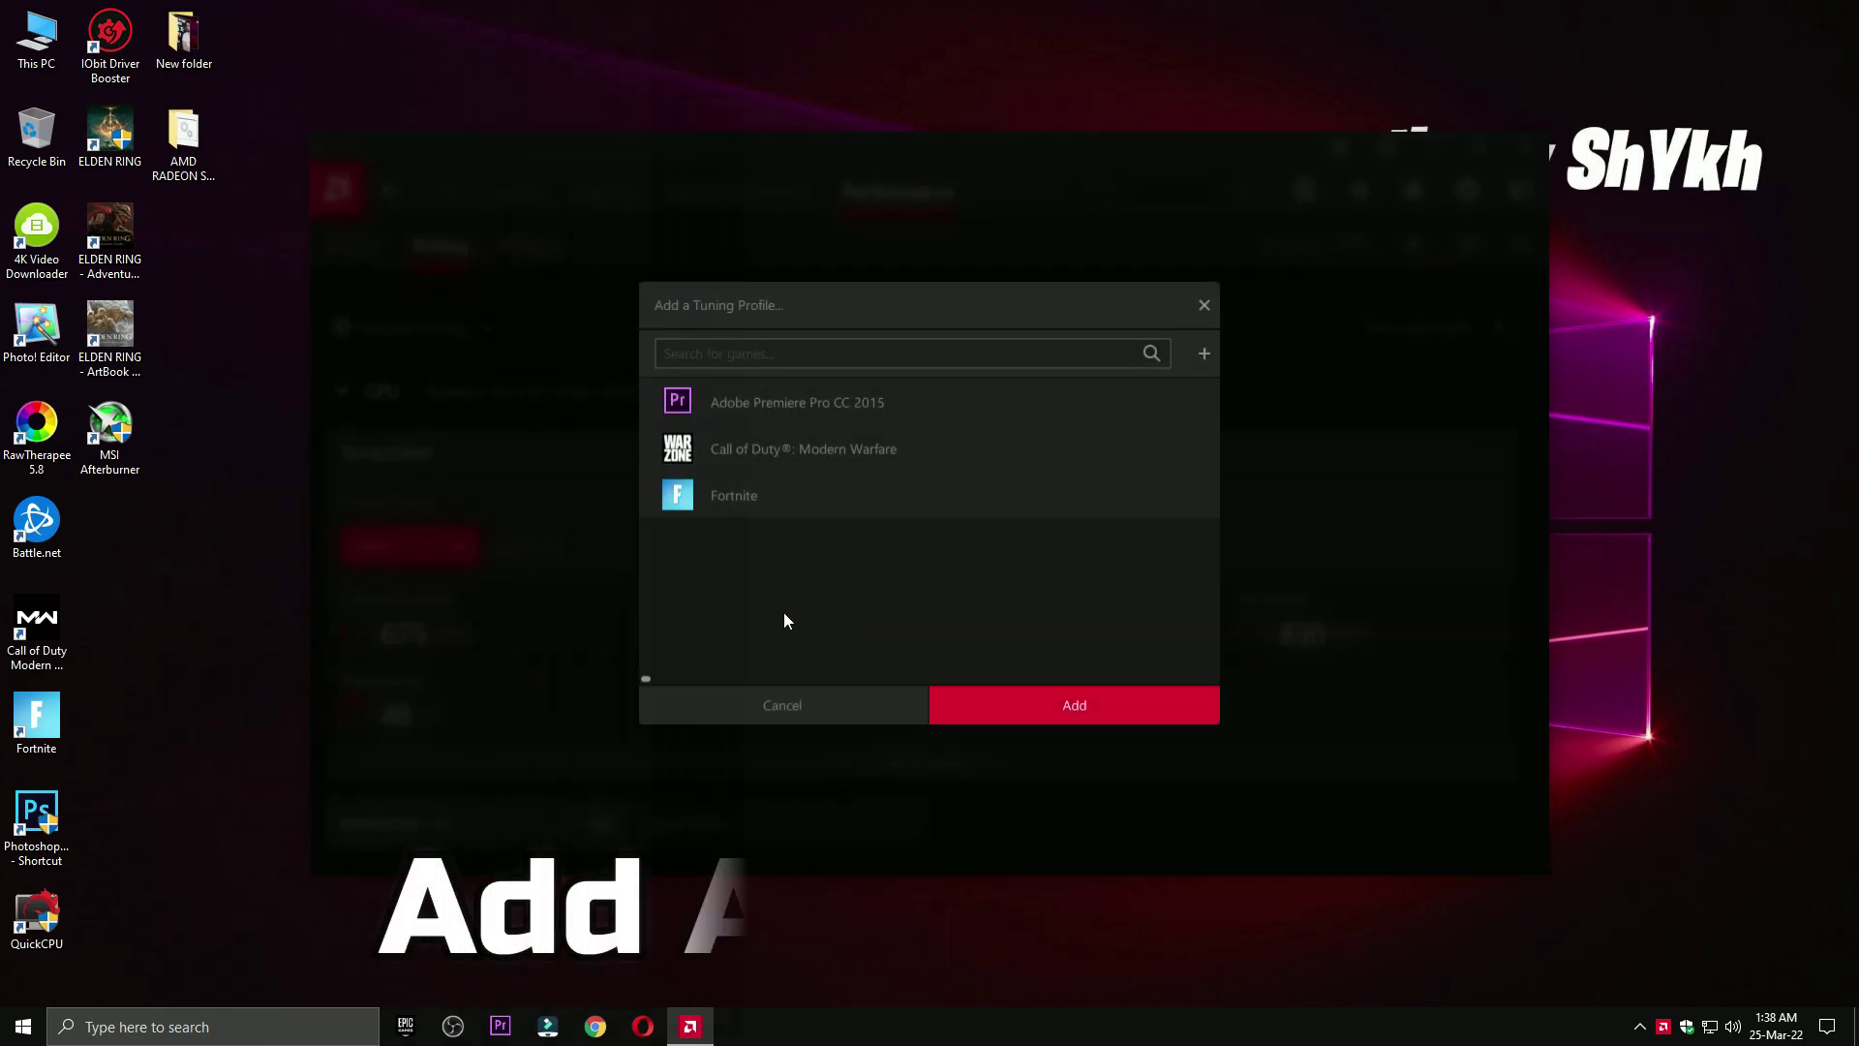
left_click(775, 496)
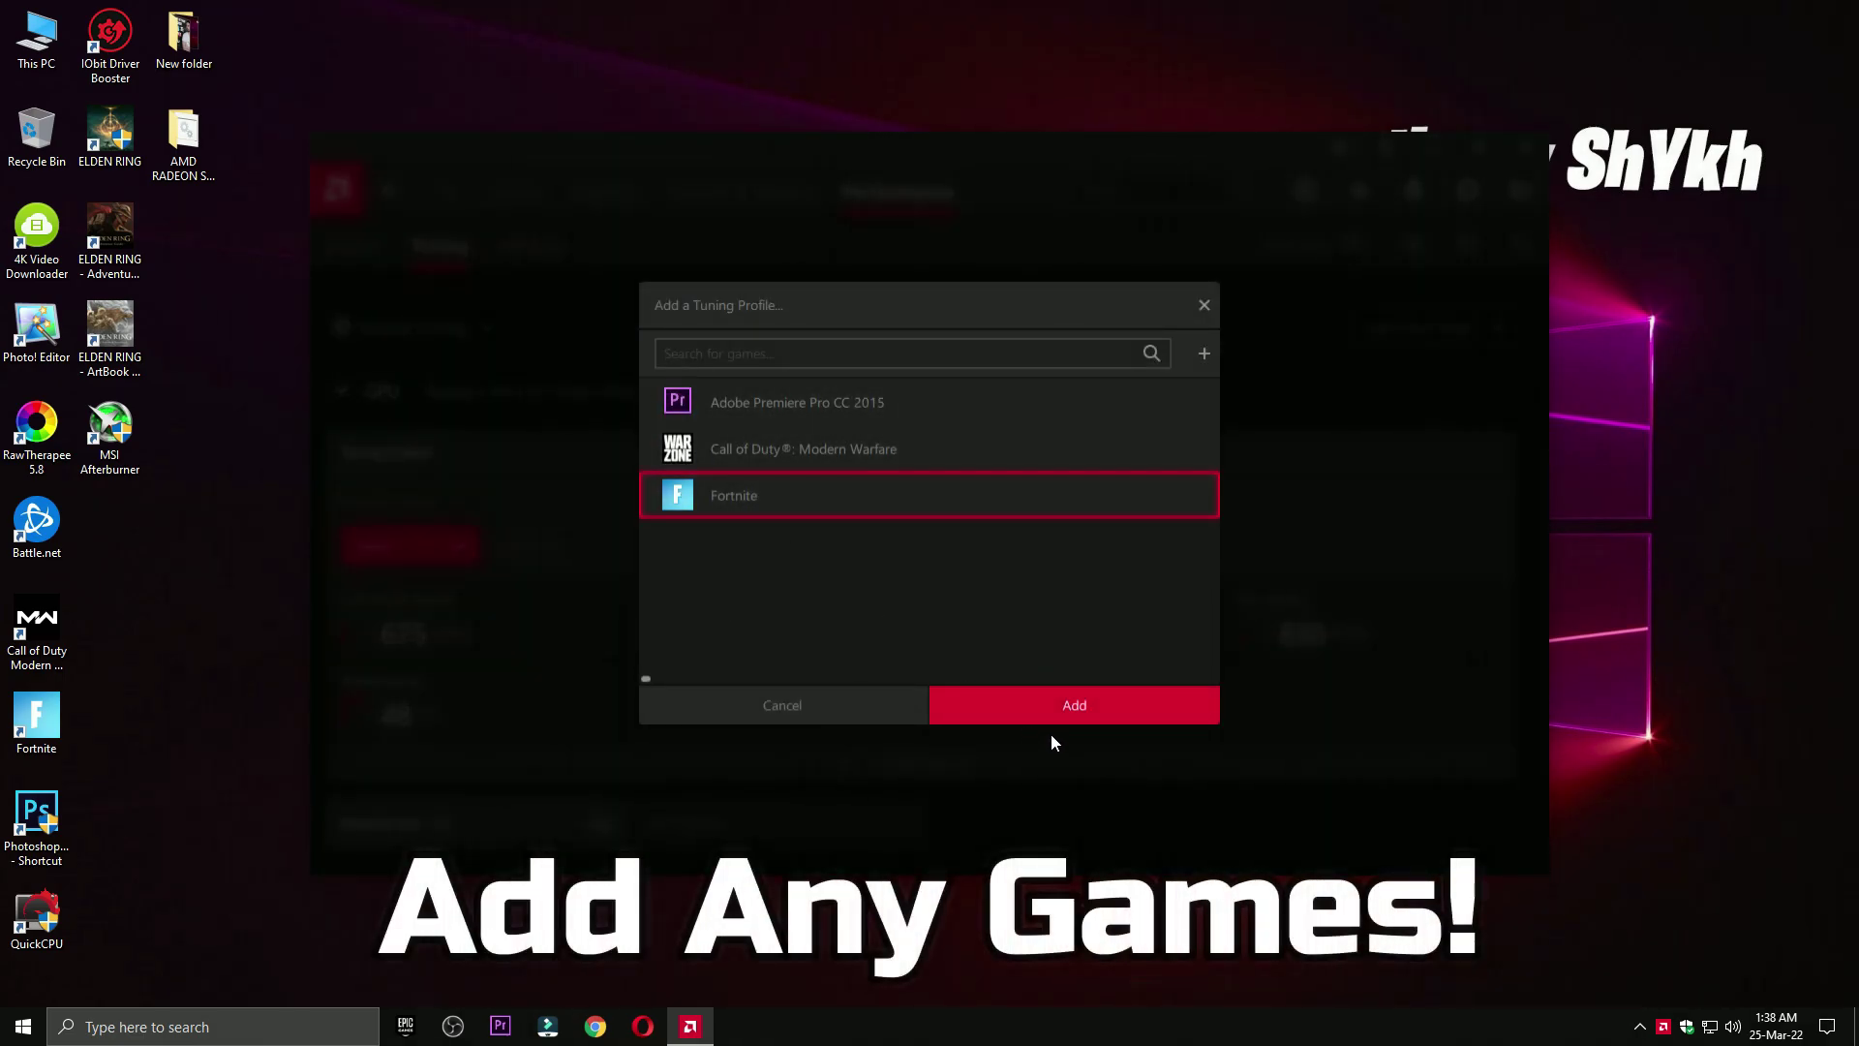
left_click(1042, 712)
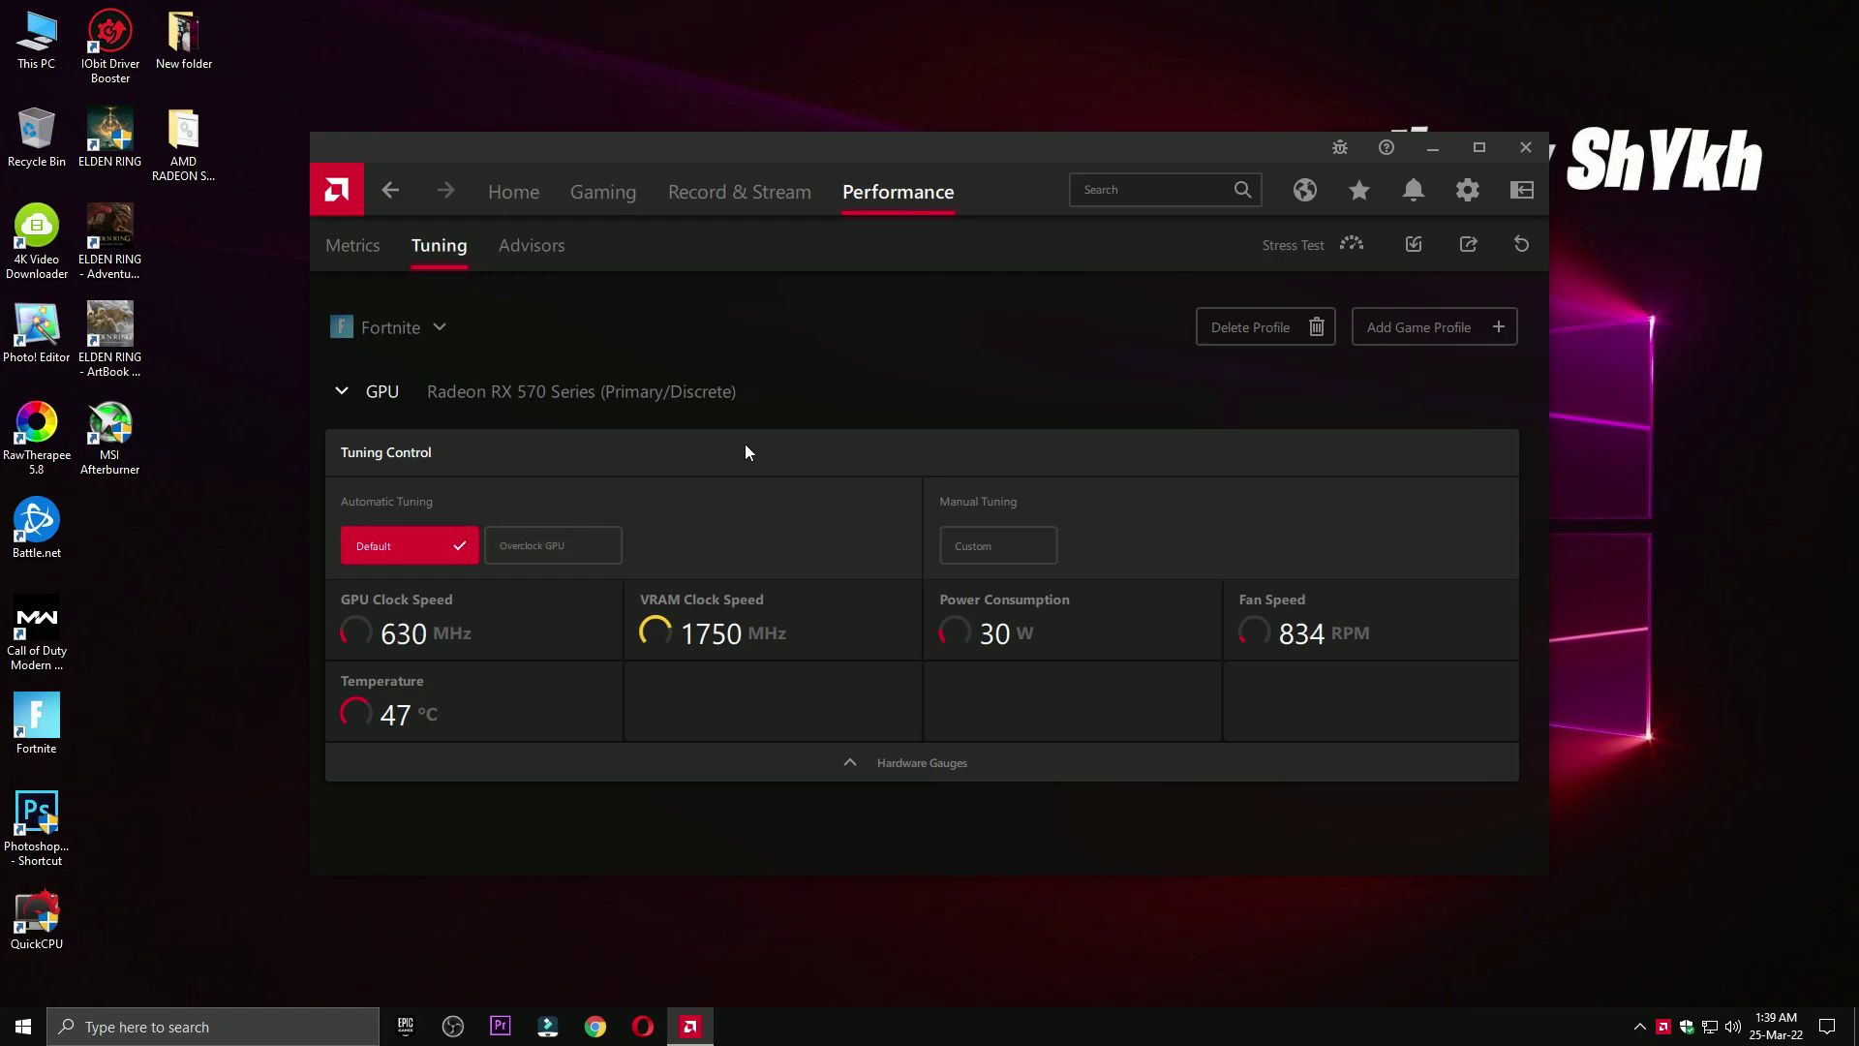
- Look through the Record, Live Stream and Scene Editor pages, return to the Home page and close AMD Software
left_click(745, 198)
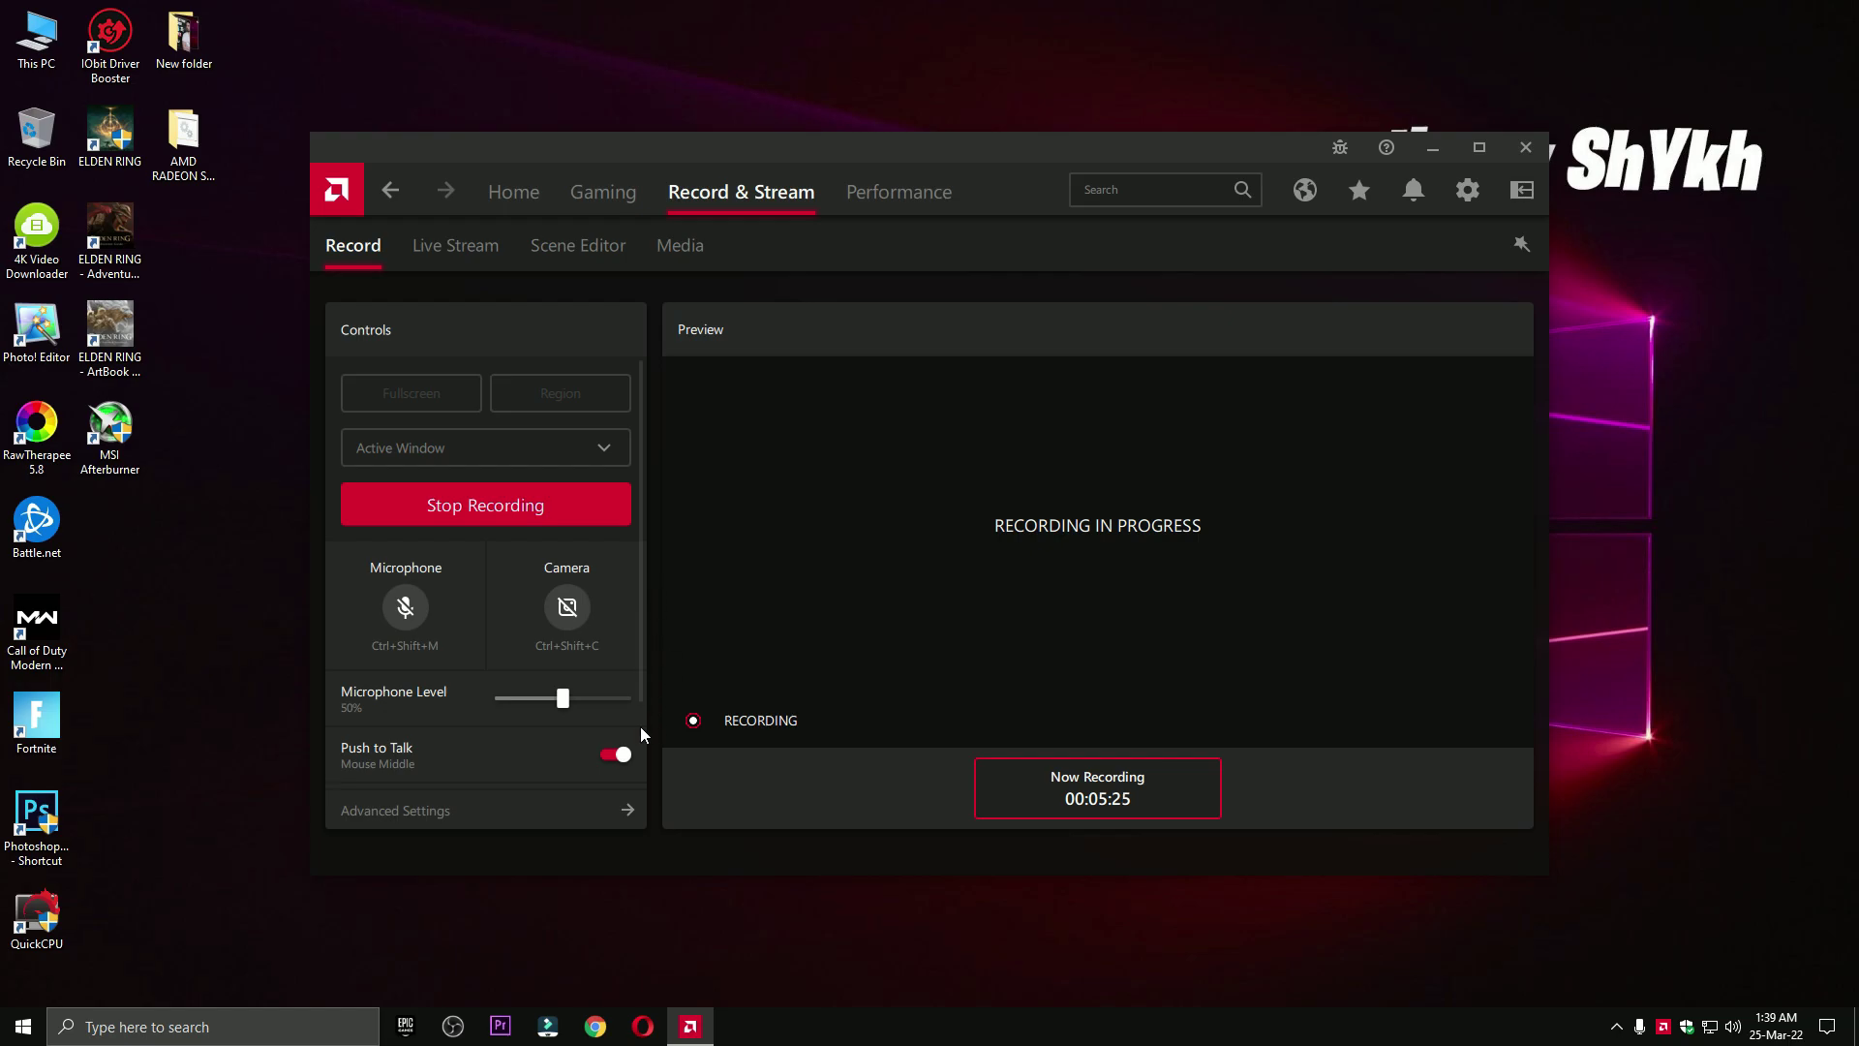
left_click(466, 268)
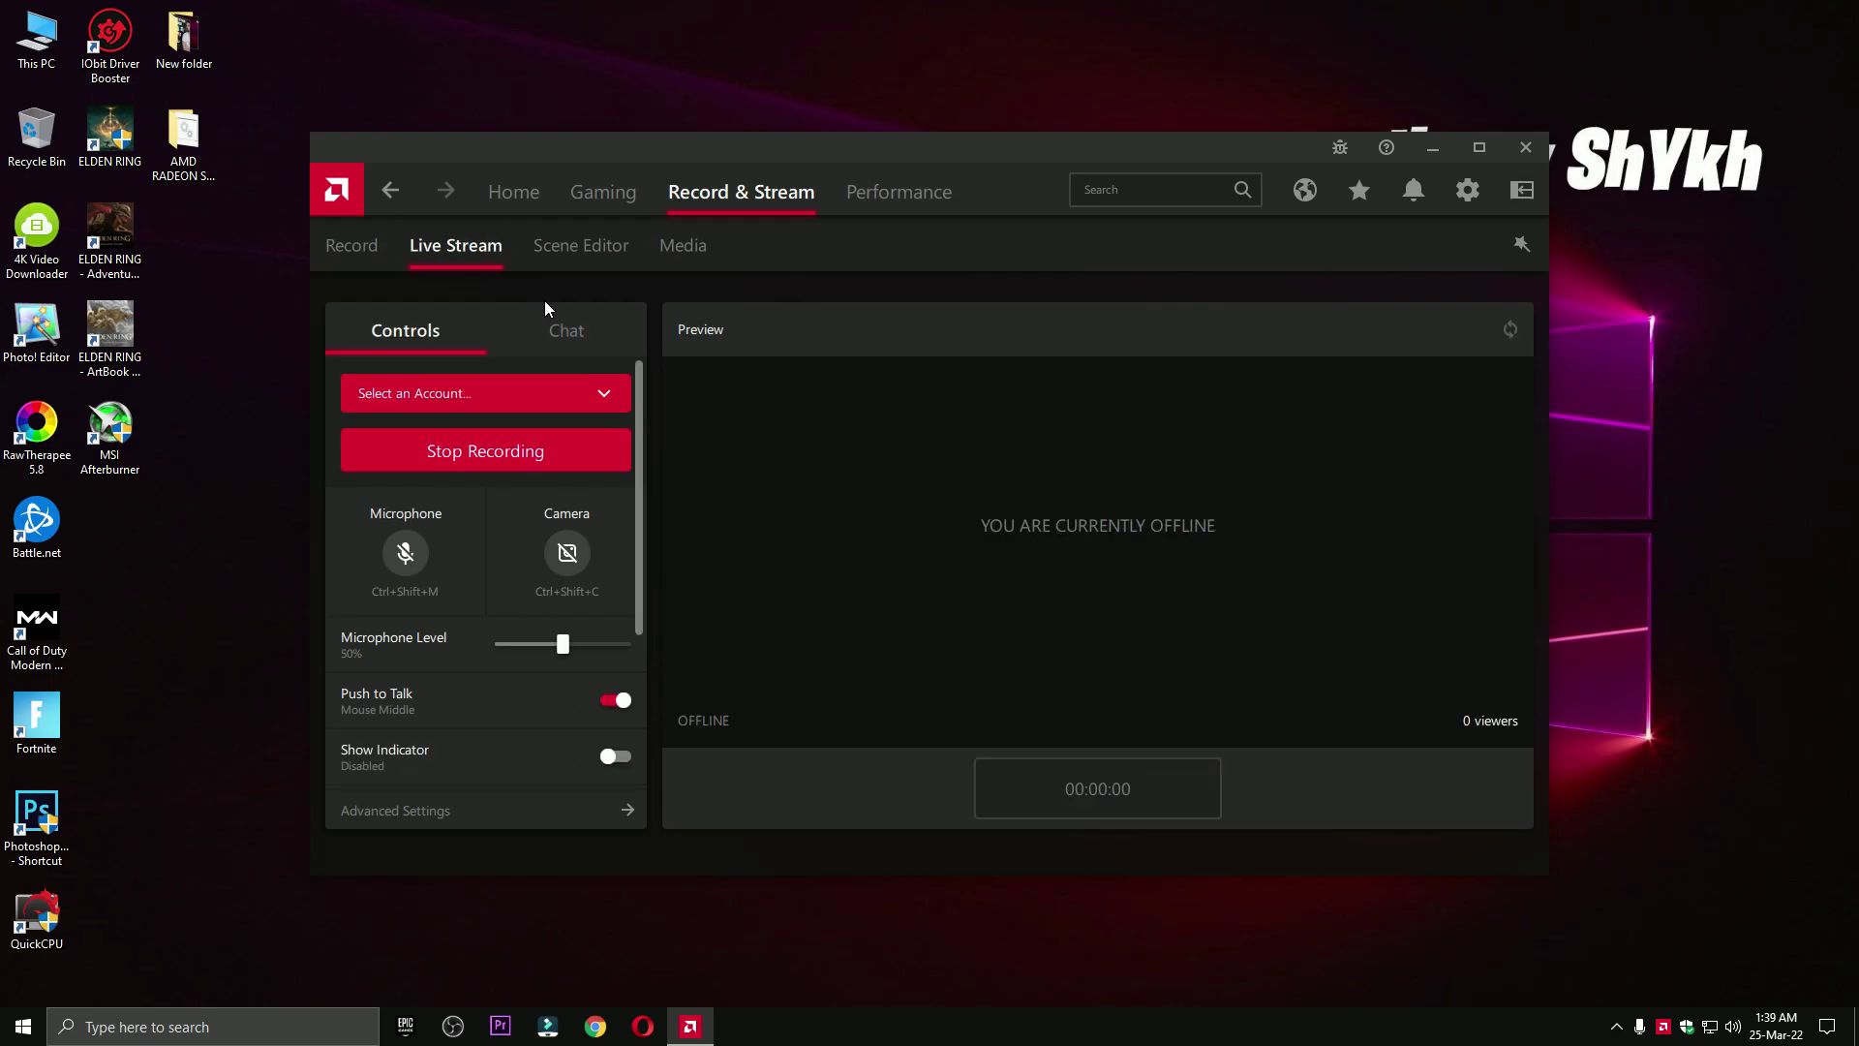
left_click(586, 263)
left_click(511, 199)
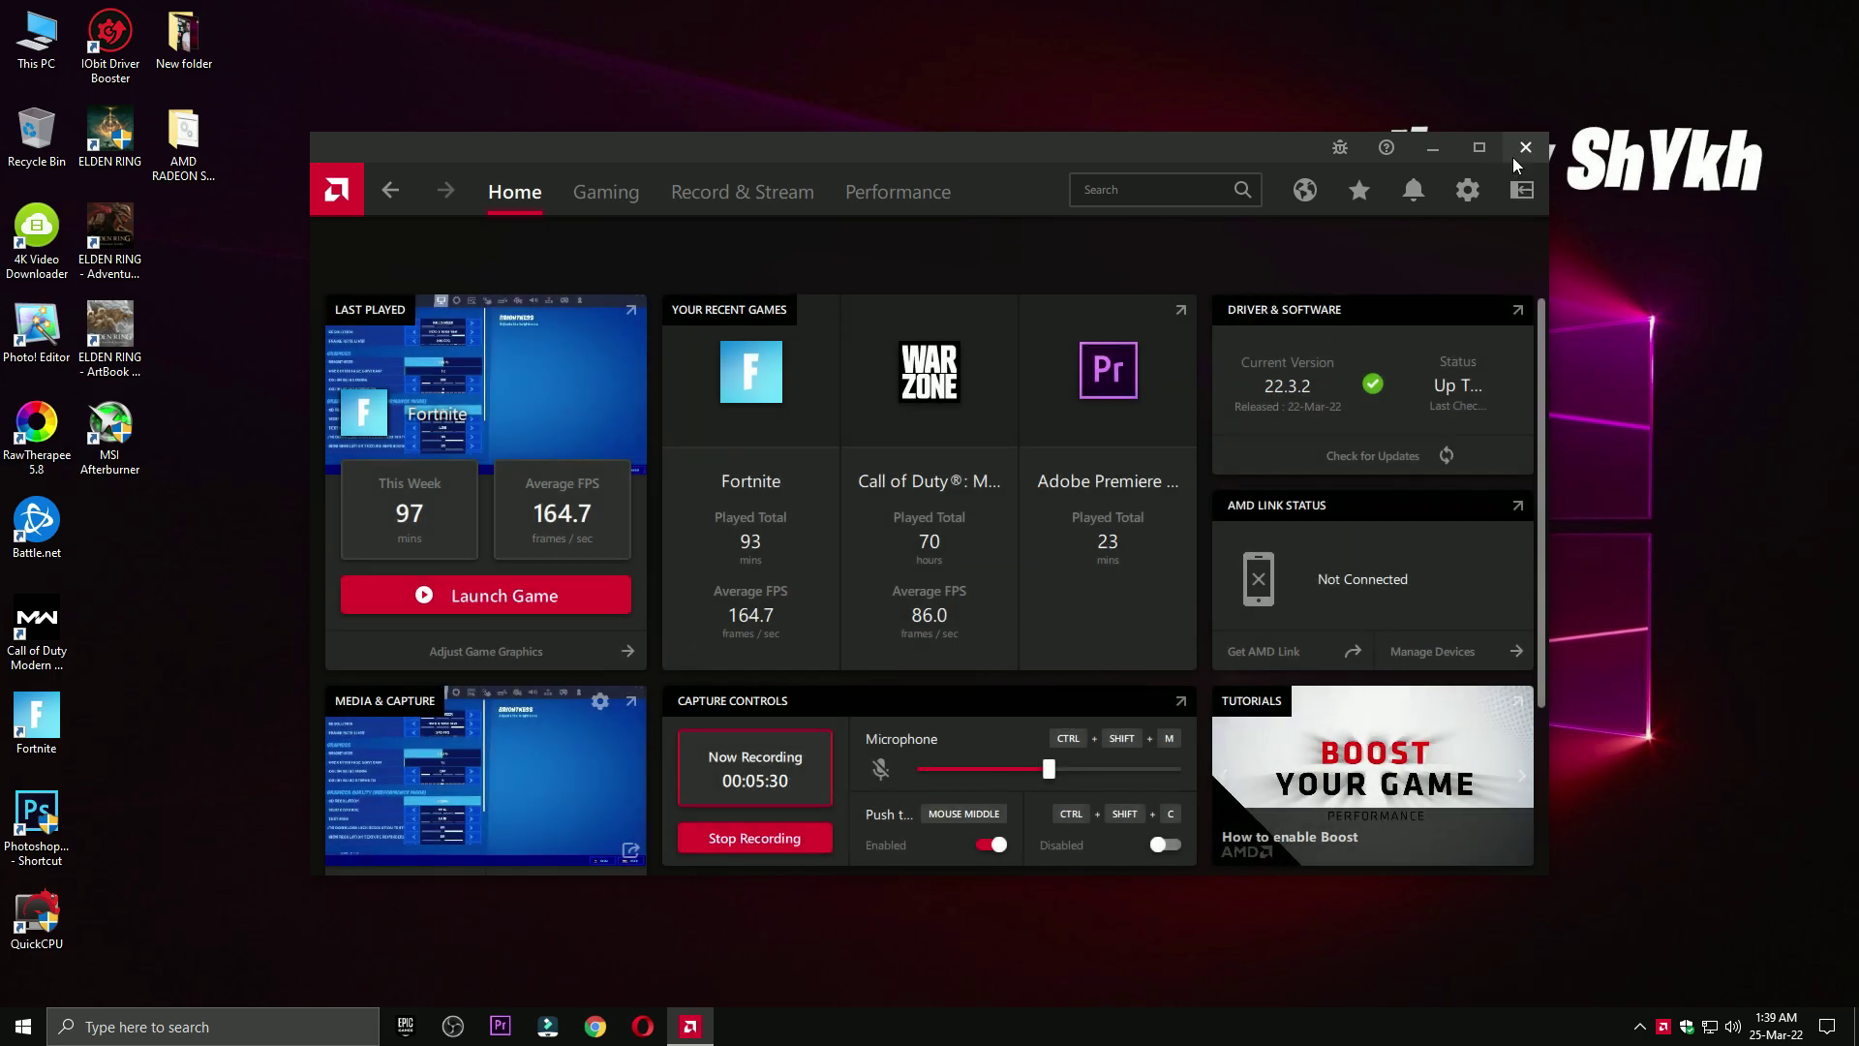
left_click(1525, 147)
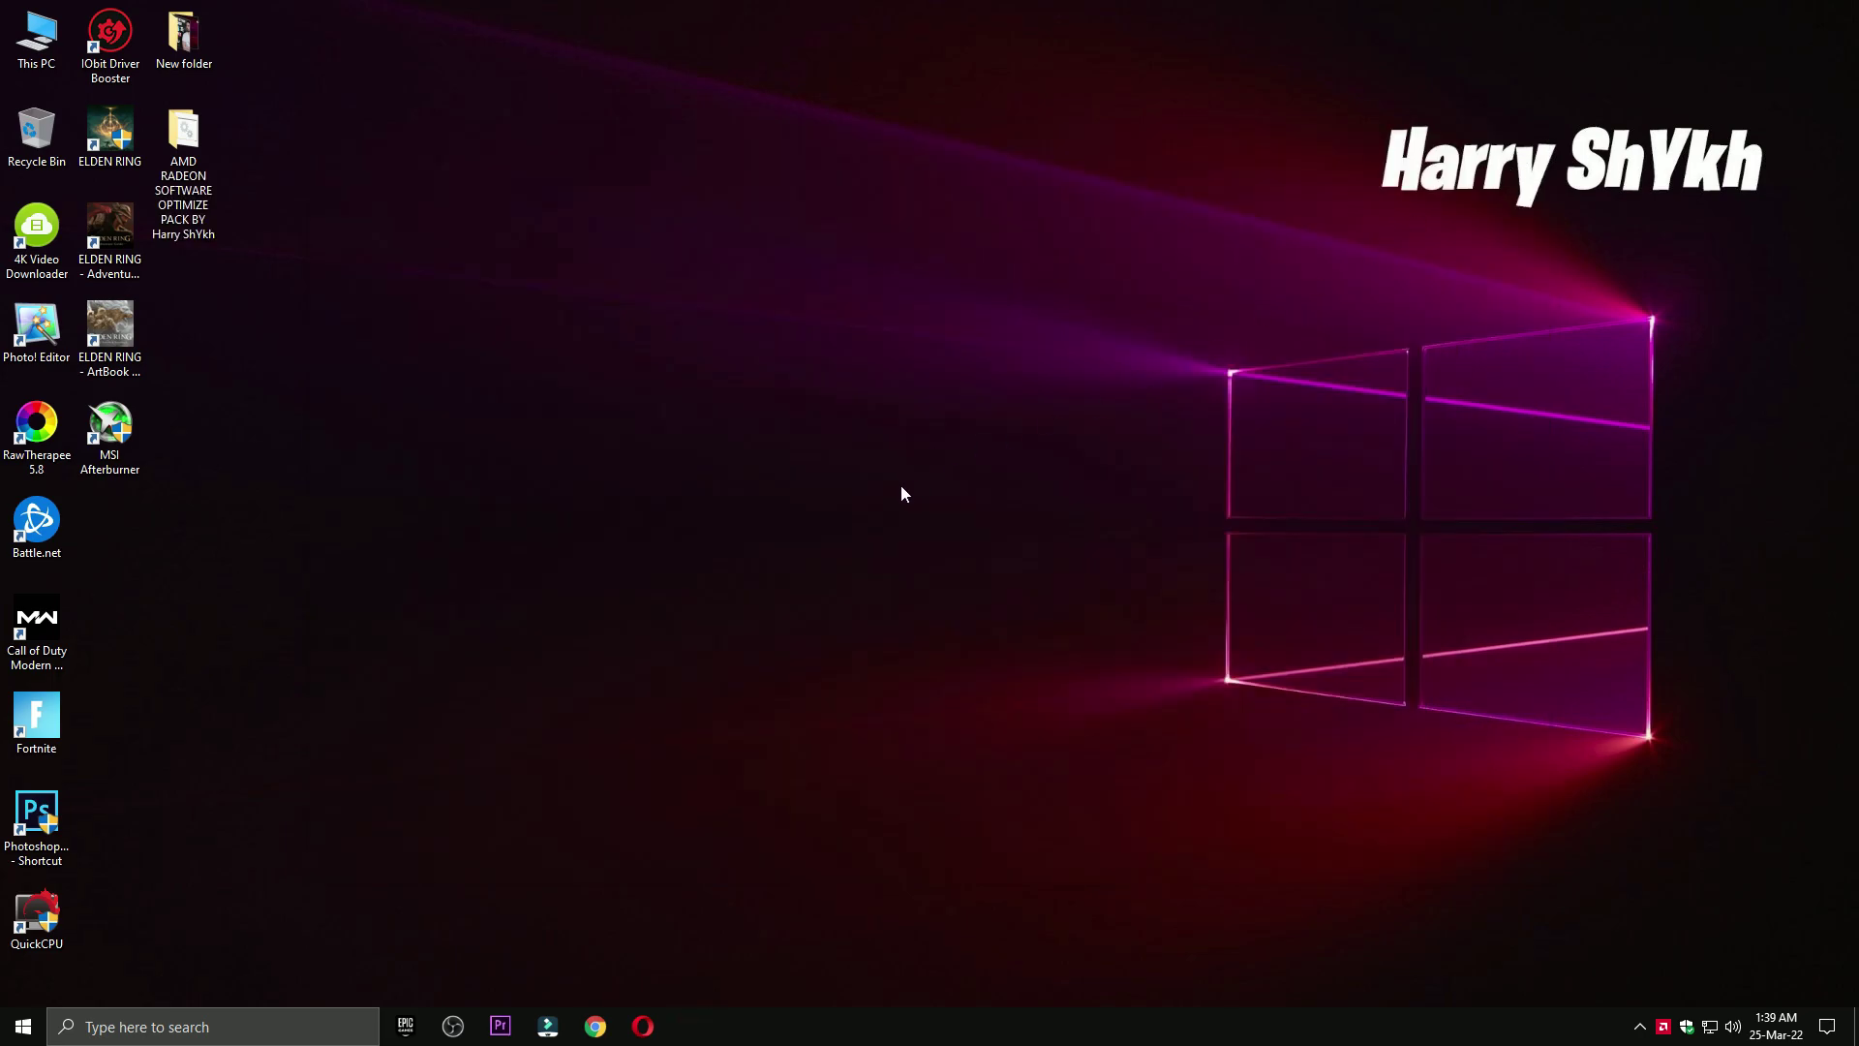
right_click(664, 582)
left_click(497, 755)
- Switch to Windows Settings and open the Game Mode page of the Gaming category
left_click(23, 1026)
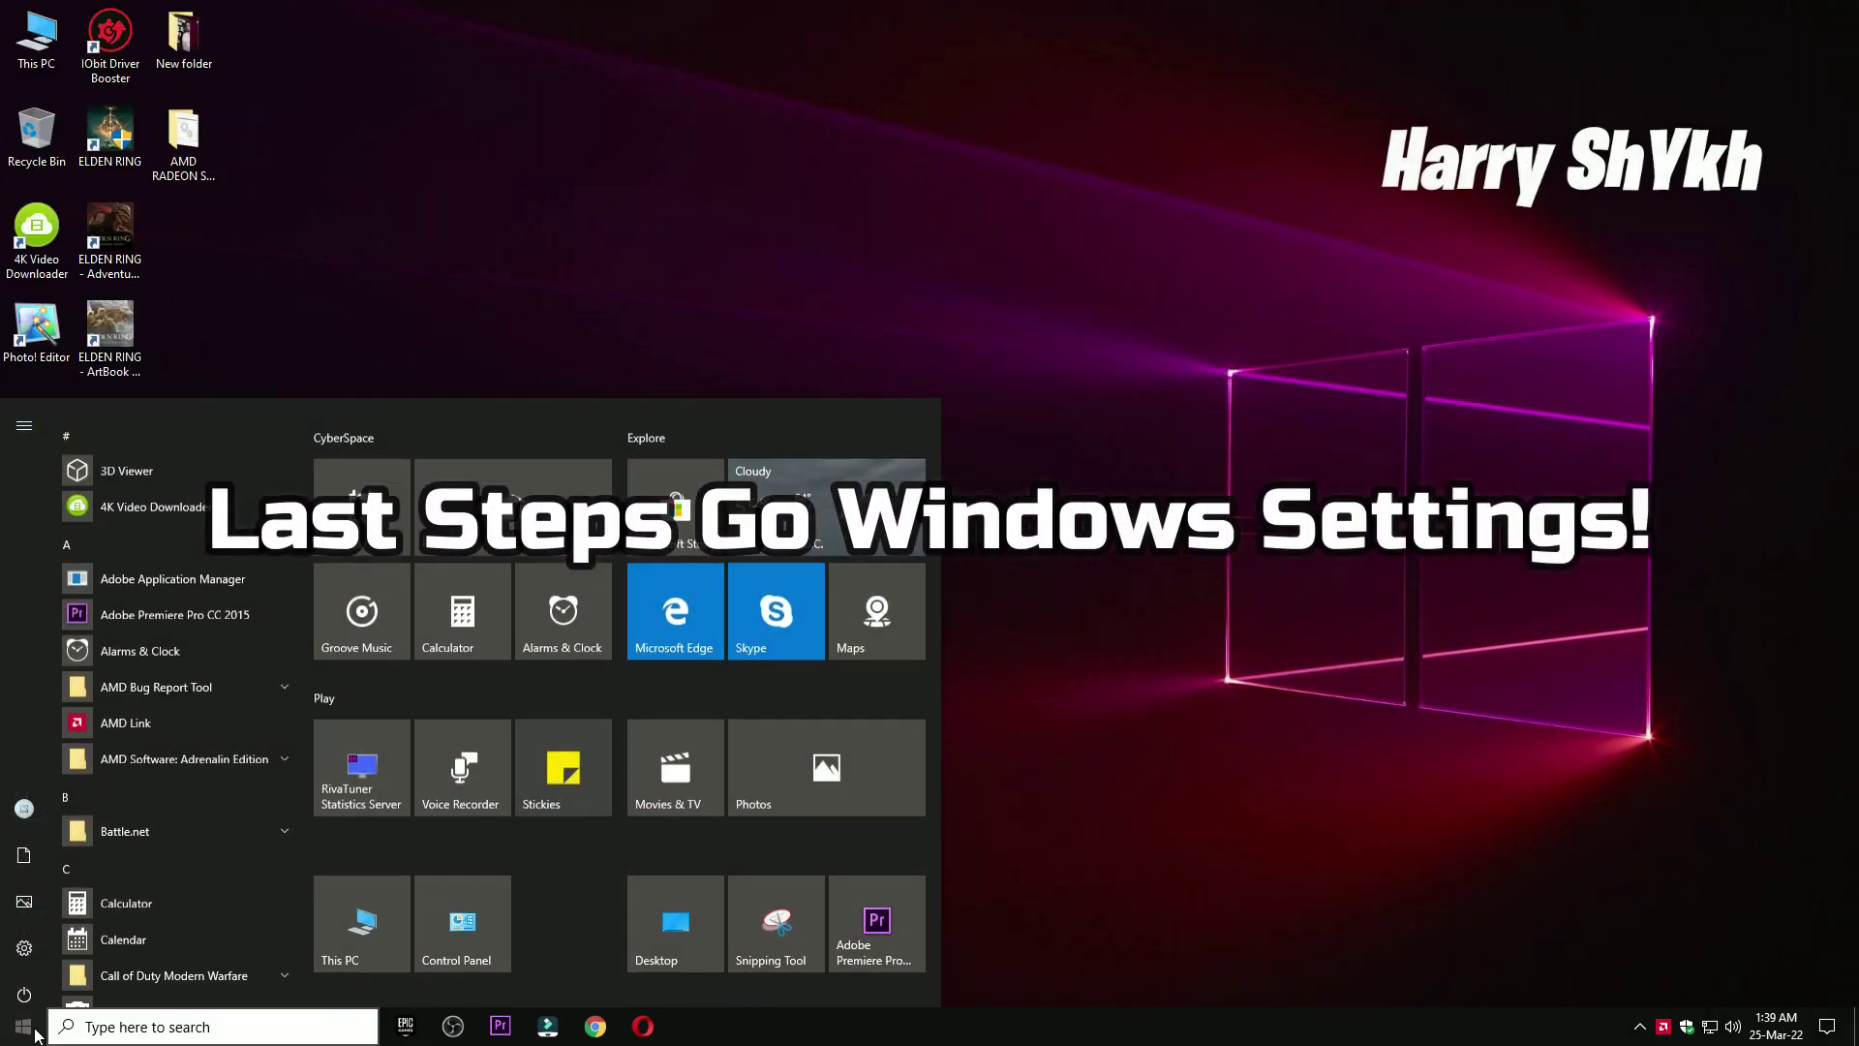
left_click(24, 937)
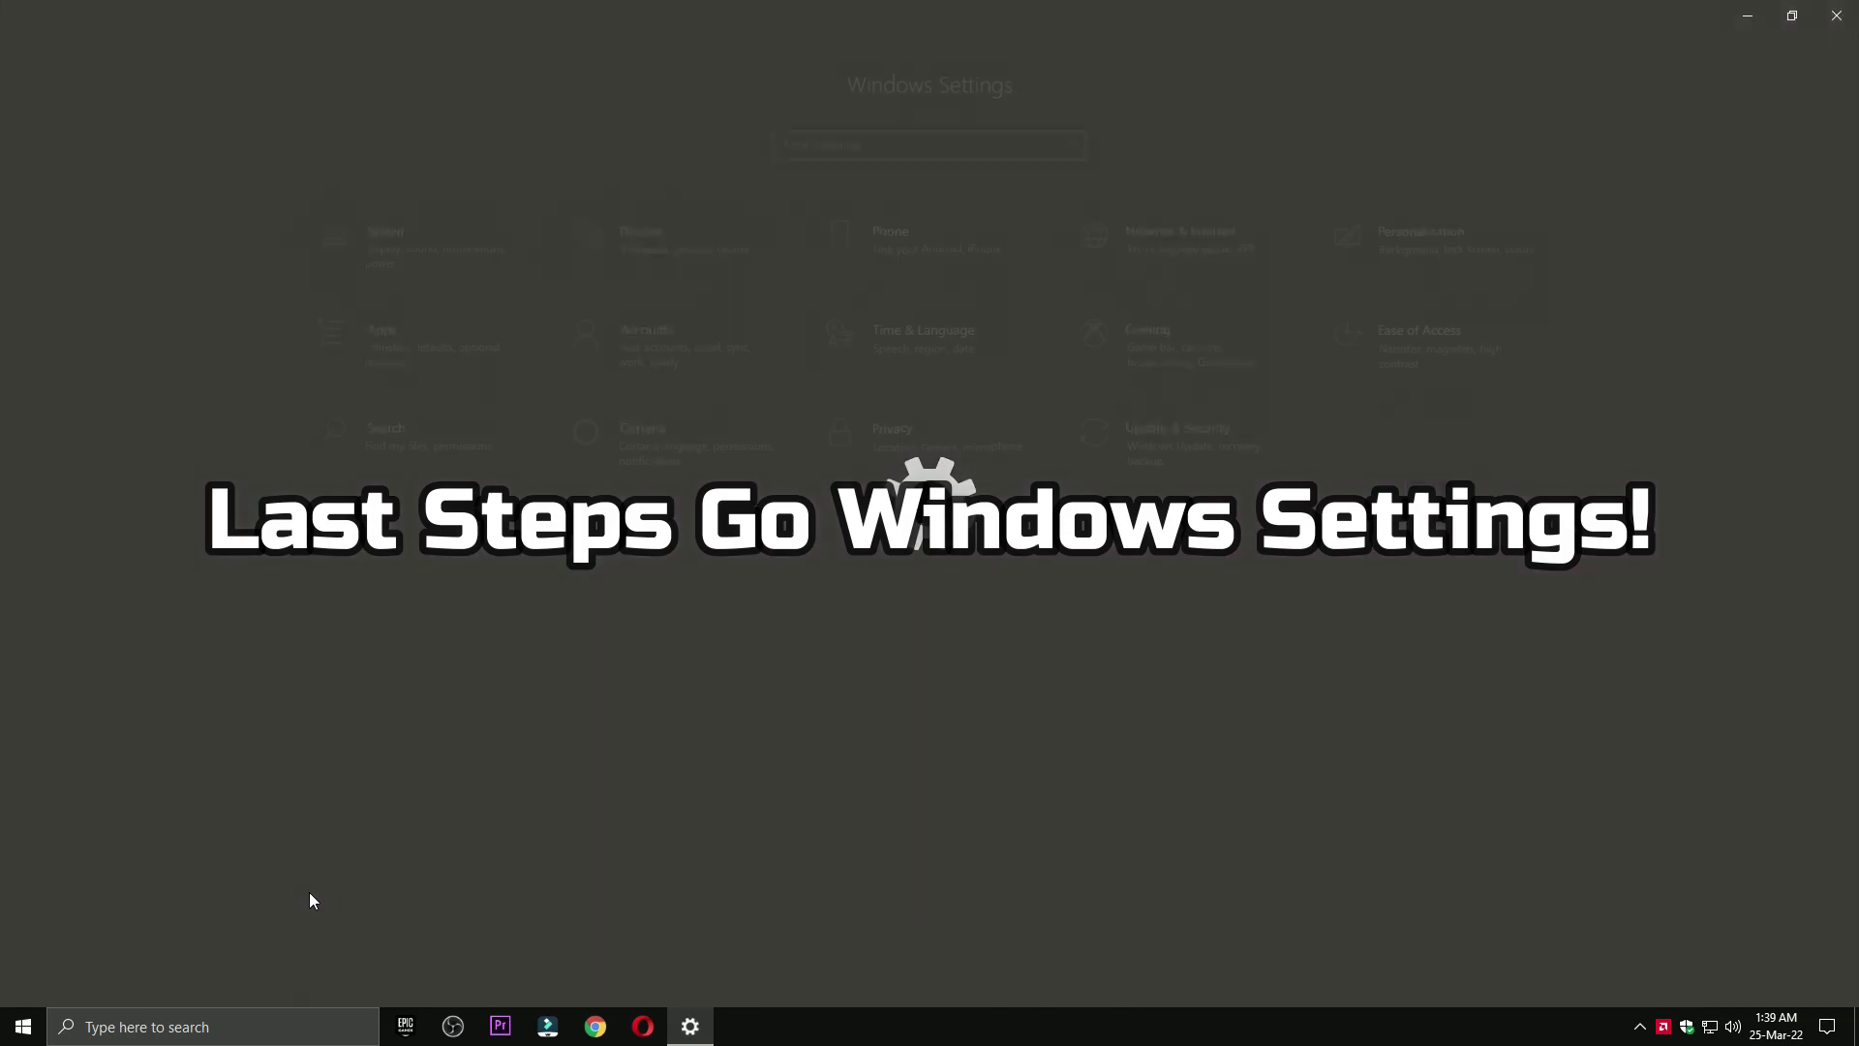
left_click(1160, 320)
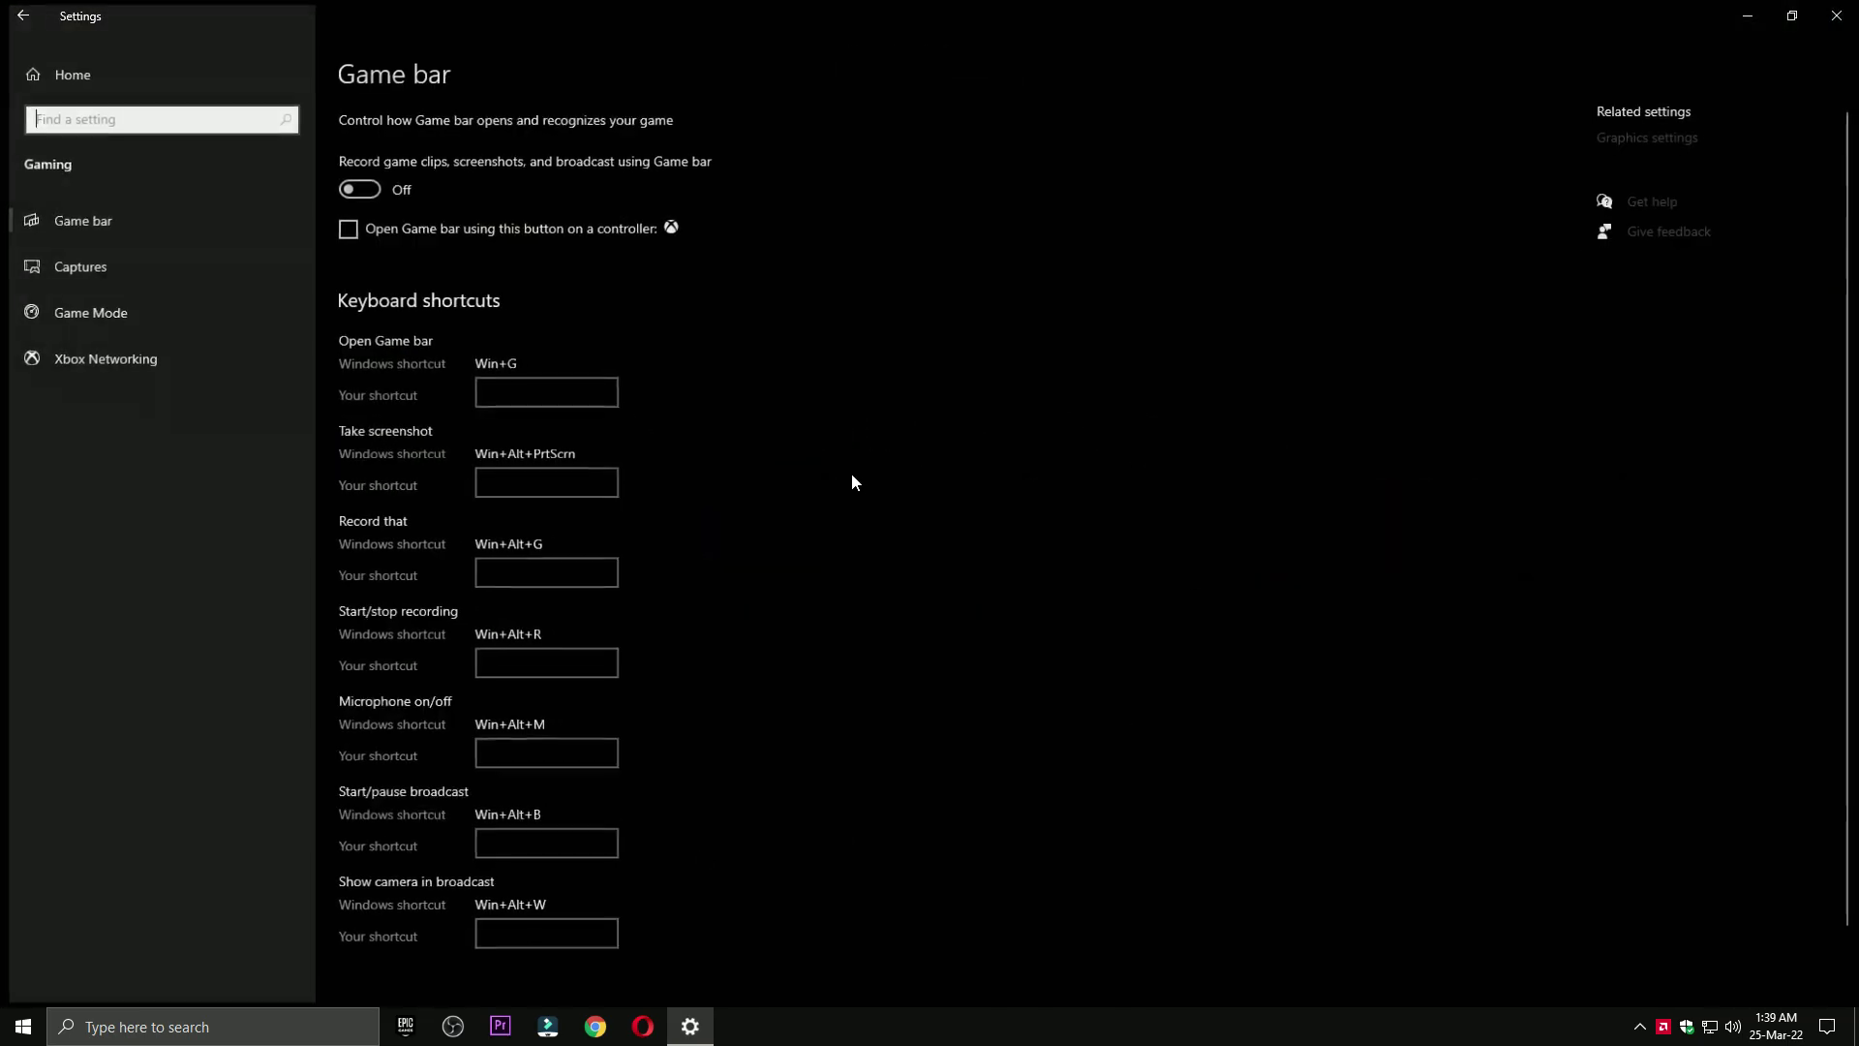
left_click(170, 308)
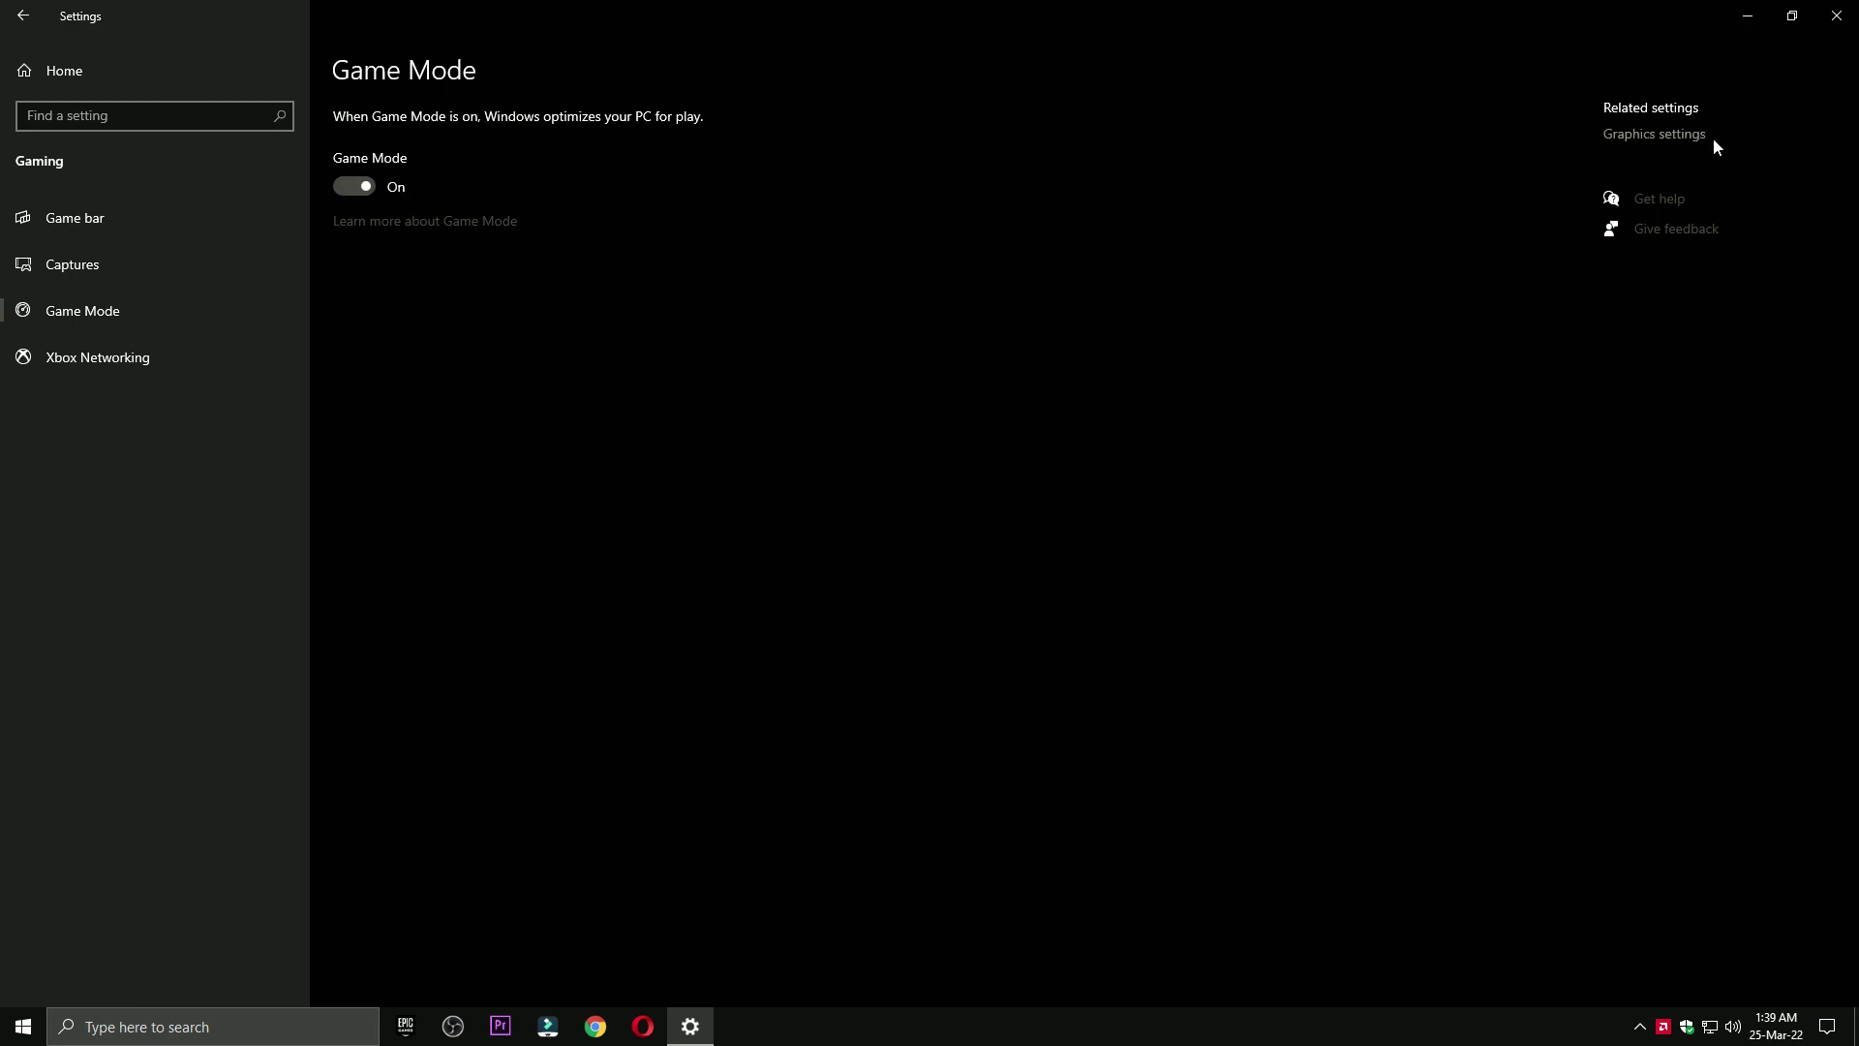
- Open the related Graphics settings and remove Fortnite from the graphics performance preference list
left_click(1681, 136)
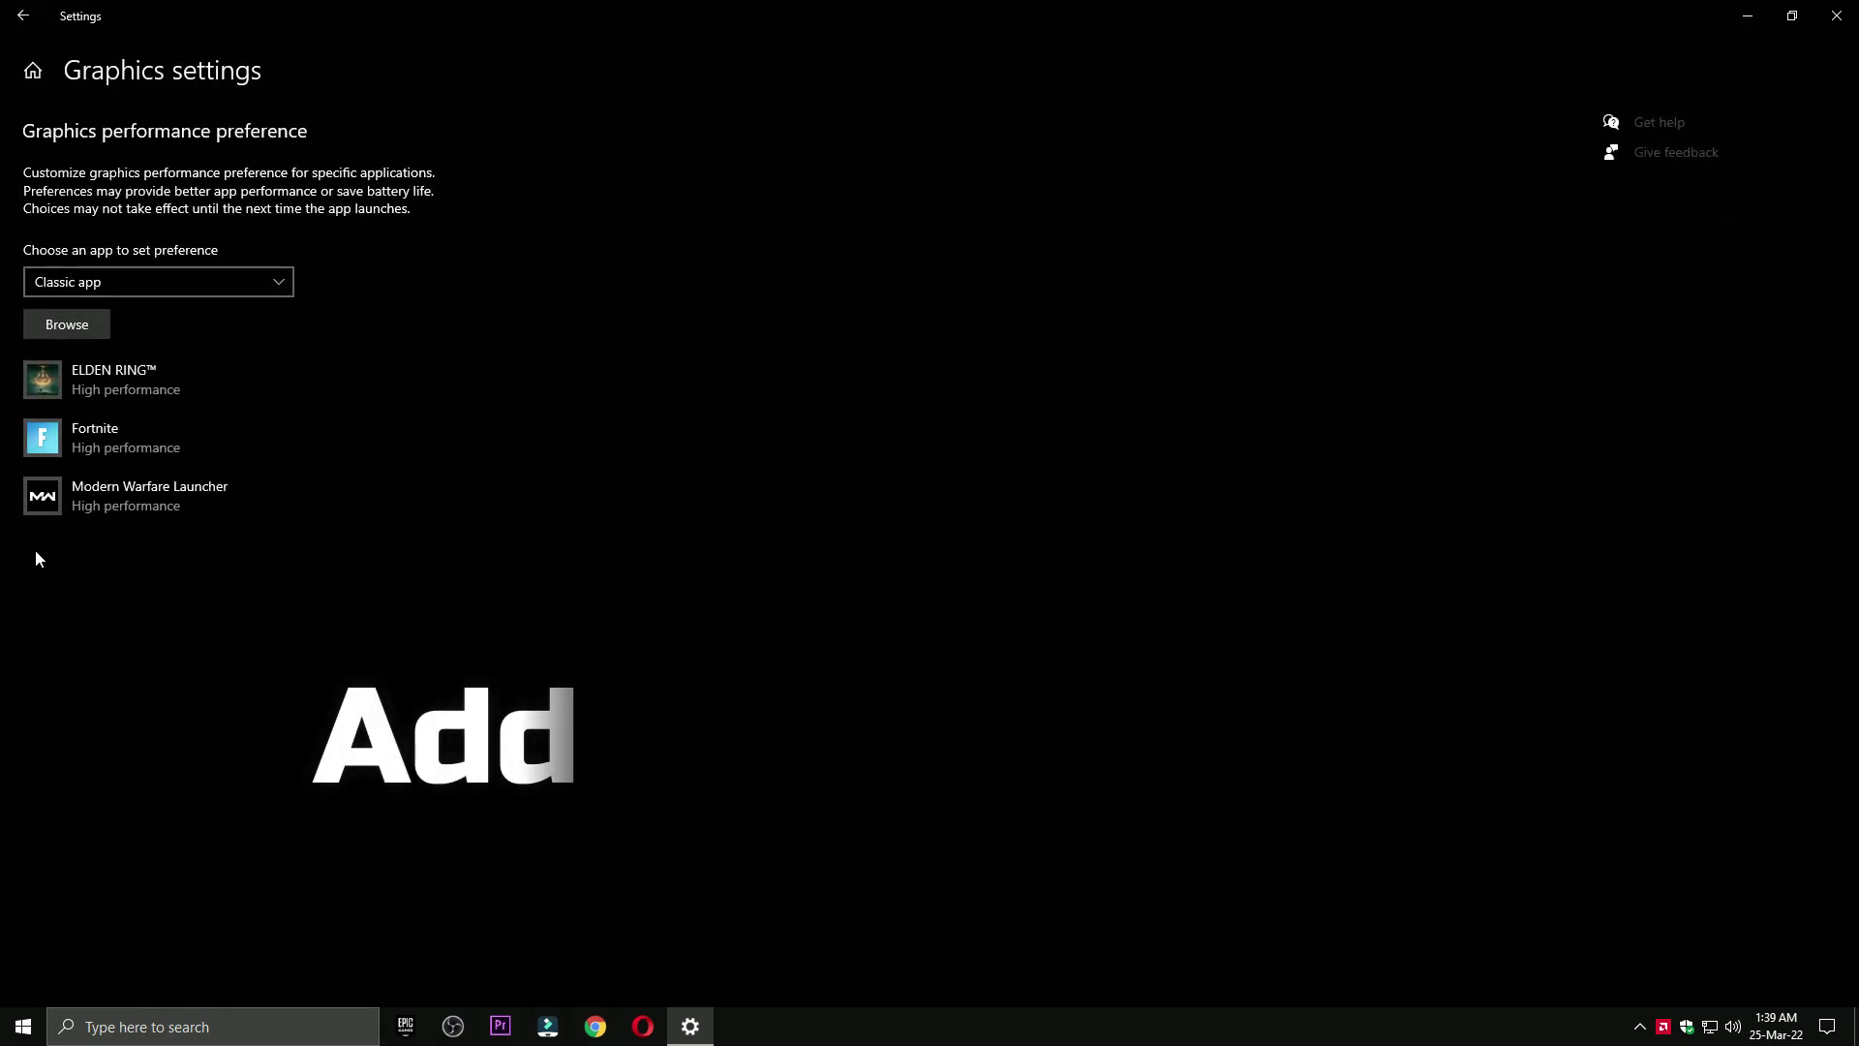
left_click(68, 432)
left_click(383, 550)
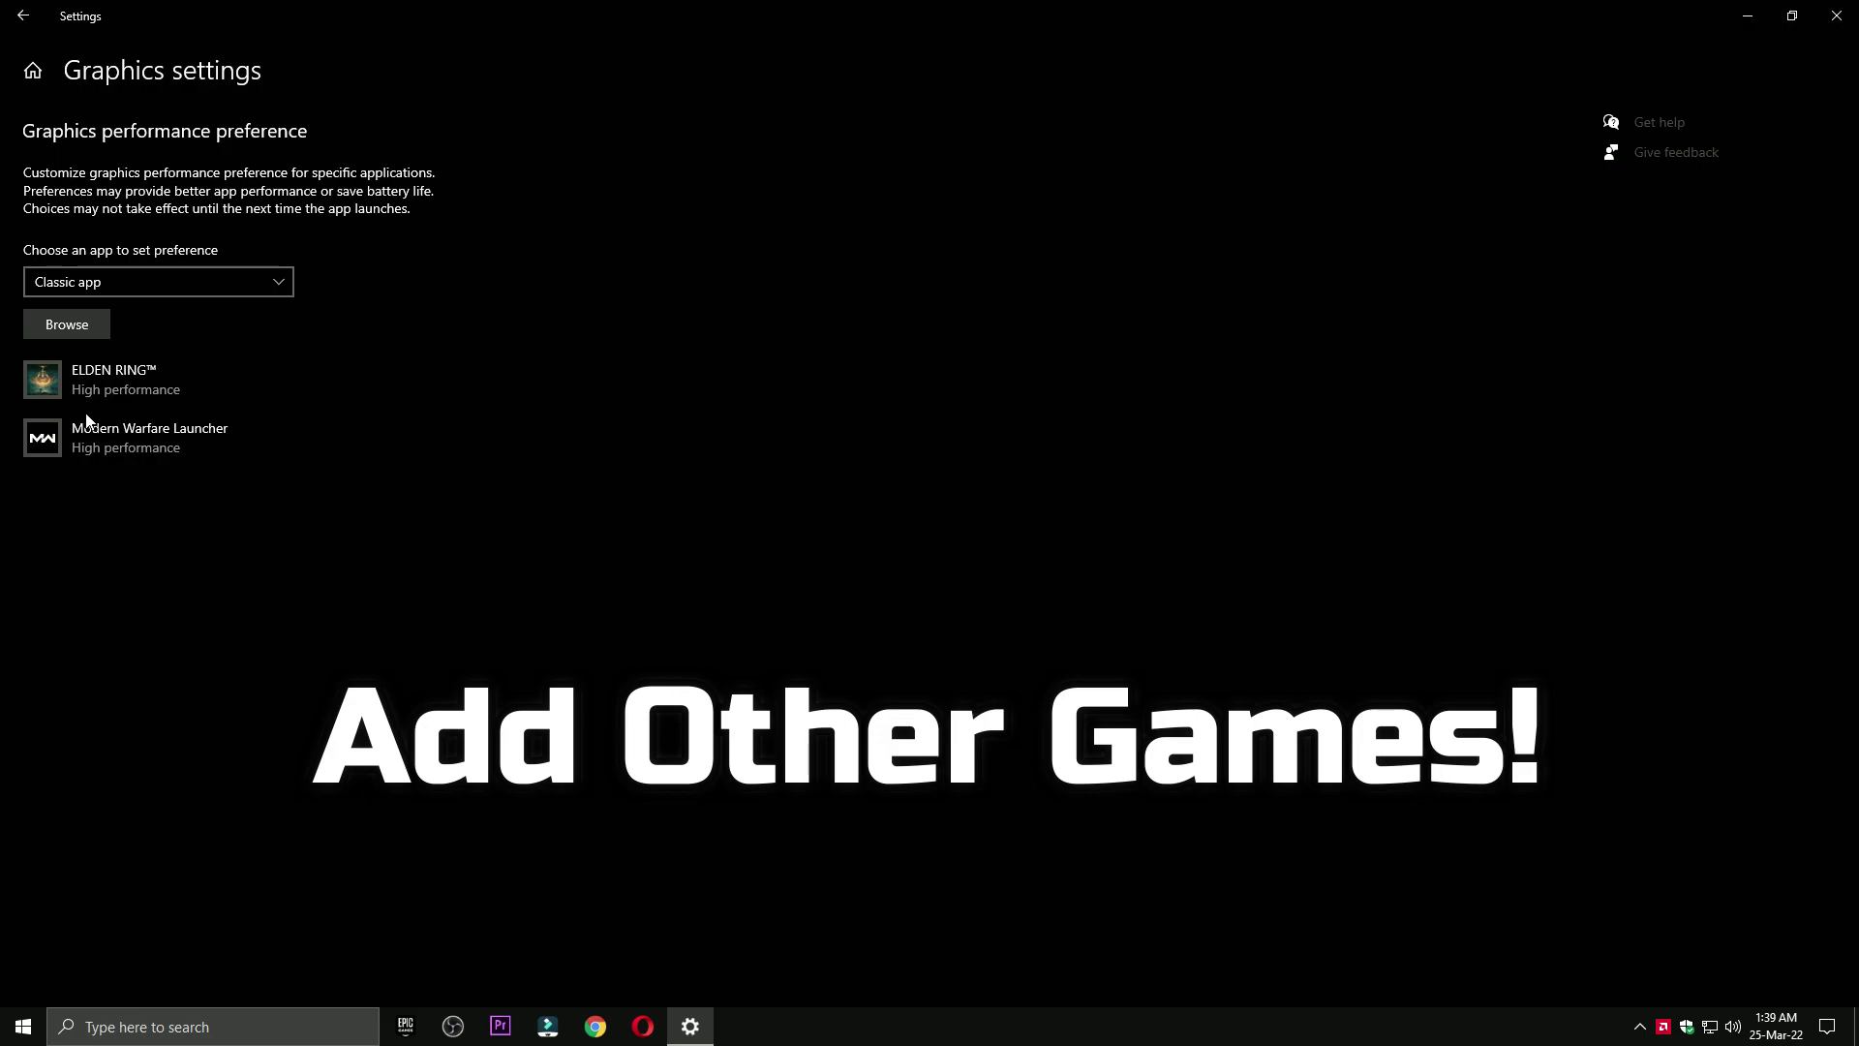
- Add the classic app FortniteClient-Win64-Shipping from D:\GAMES\Fortnite\FortniteGame\Binaries\Win64 to the graphics performance preference list
left_click(68, 334)
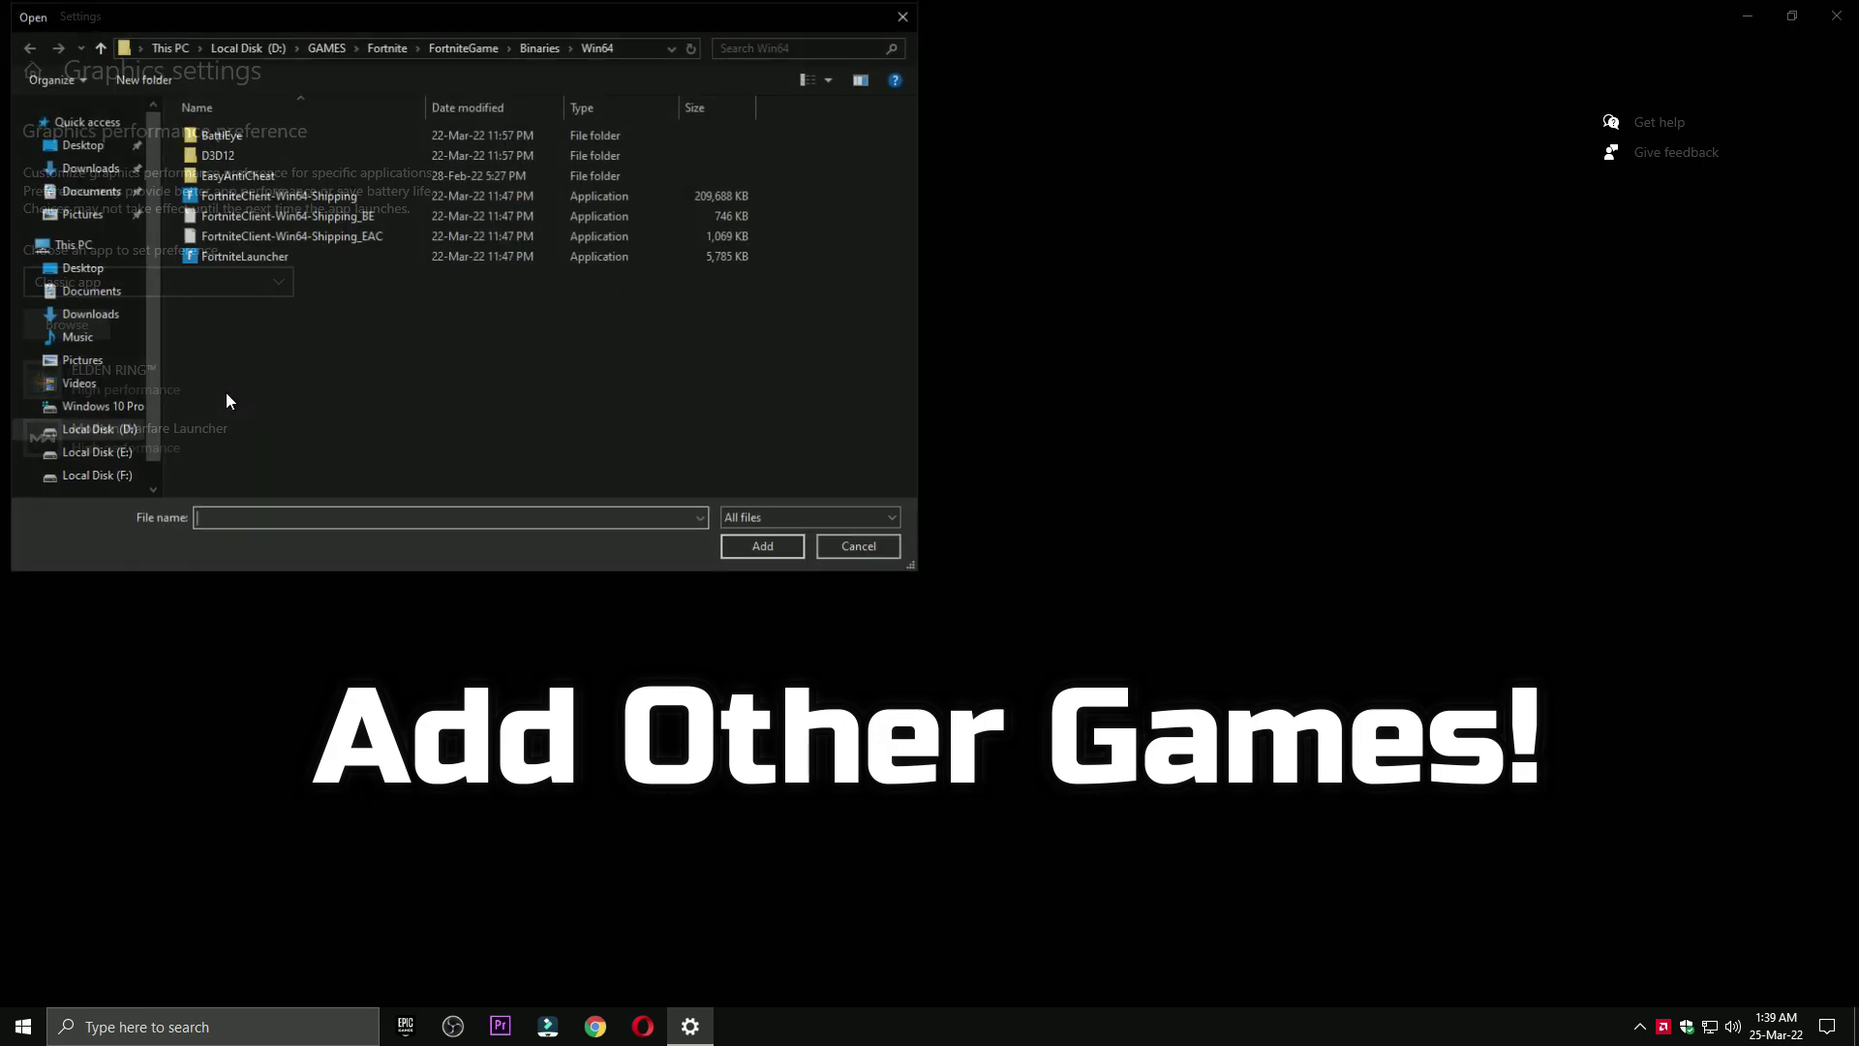
left_click(86, 430)
double_click(237, 155)
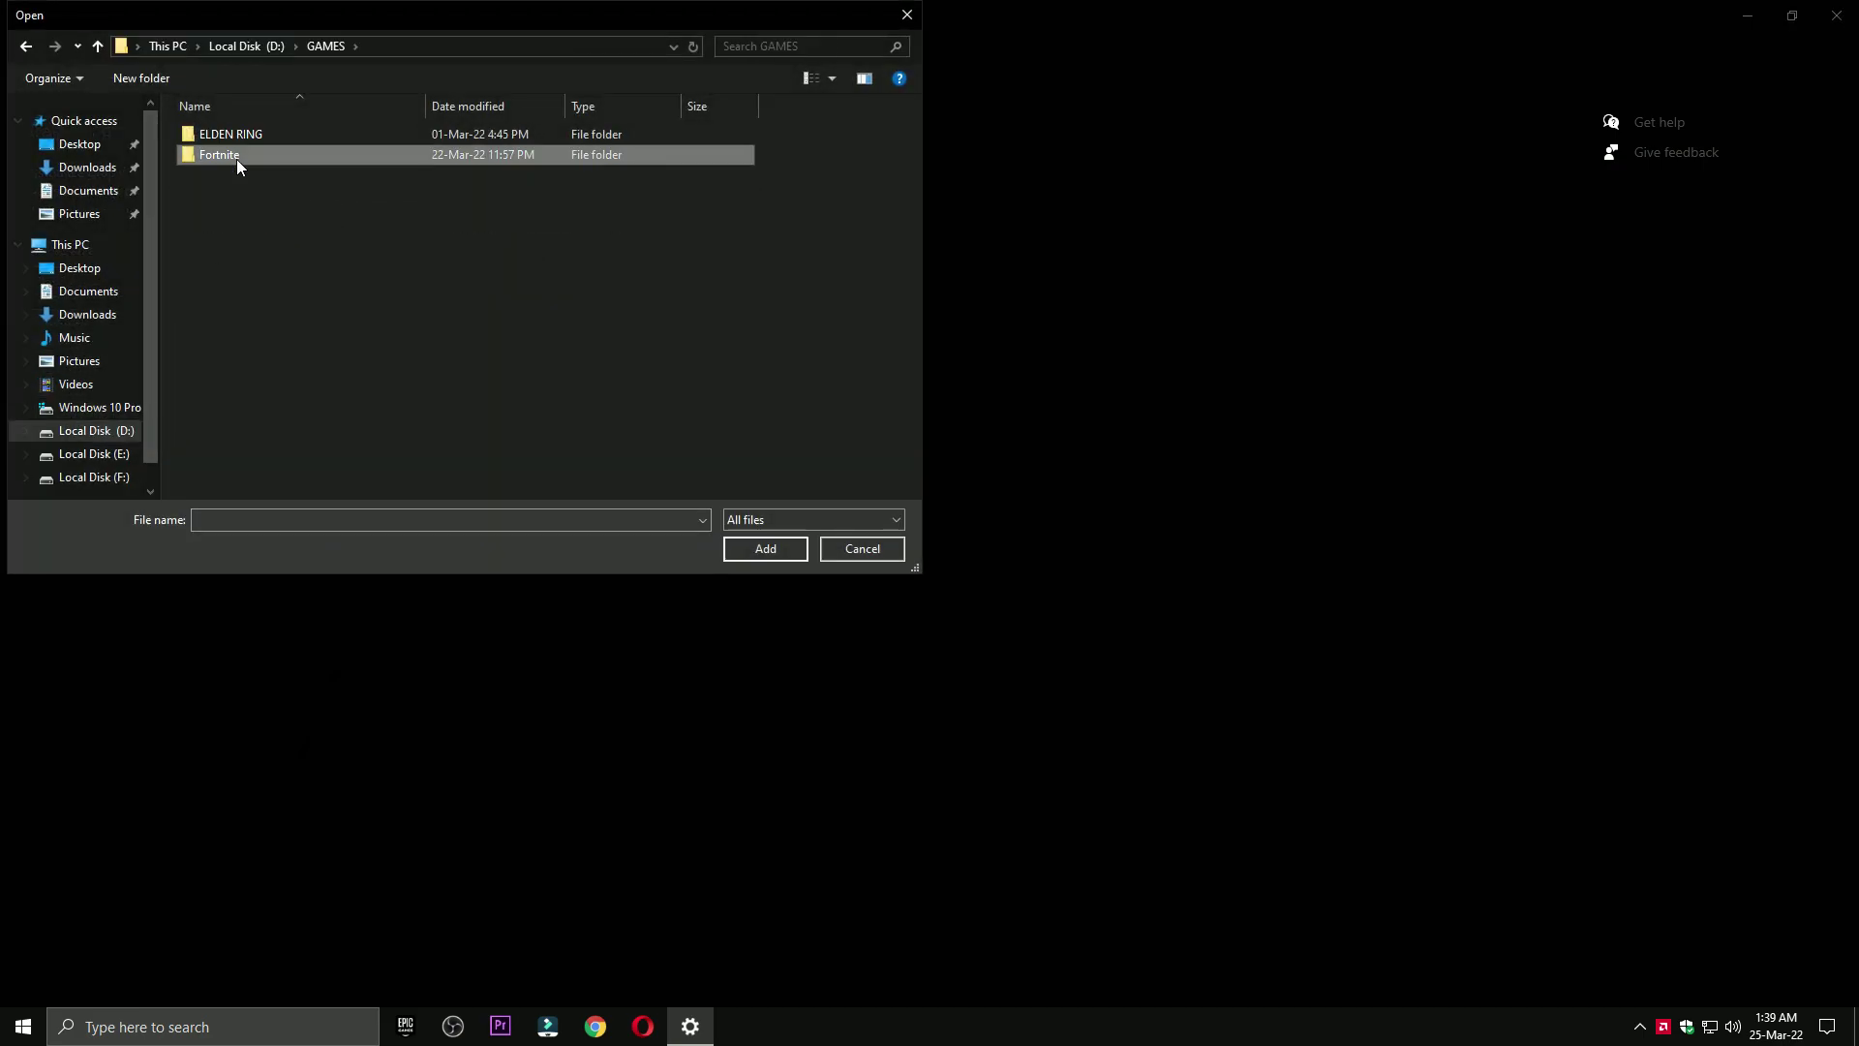
double_click(236, 159)
double_click(230, 216)
left_click(239, 153)
double_click(240, 137)
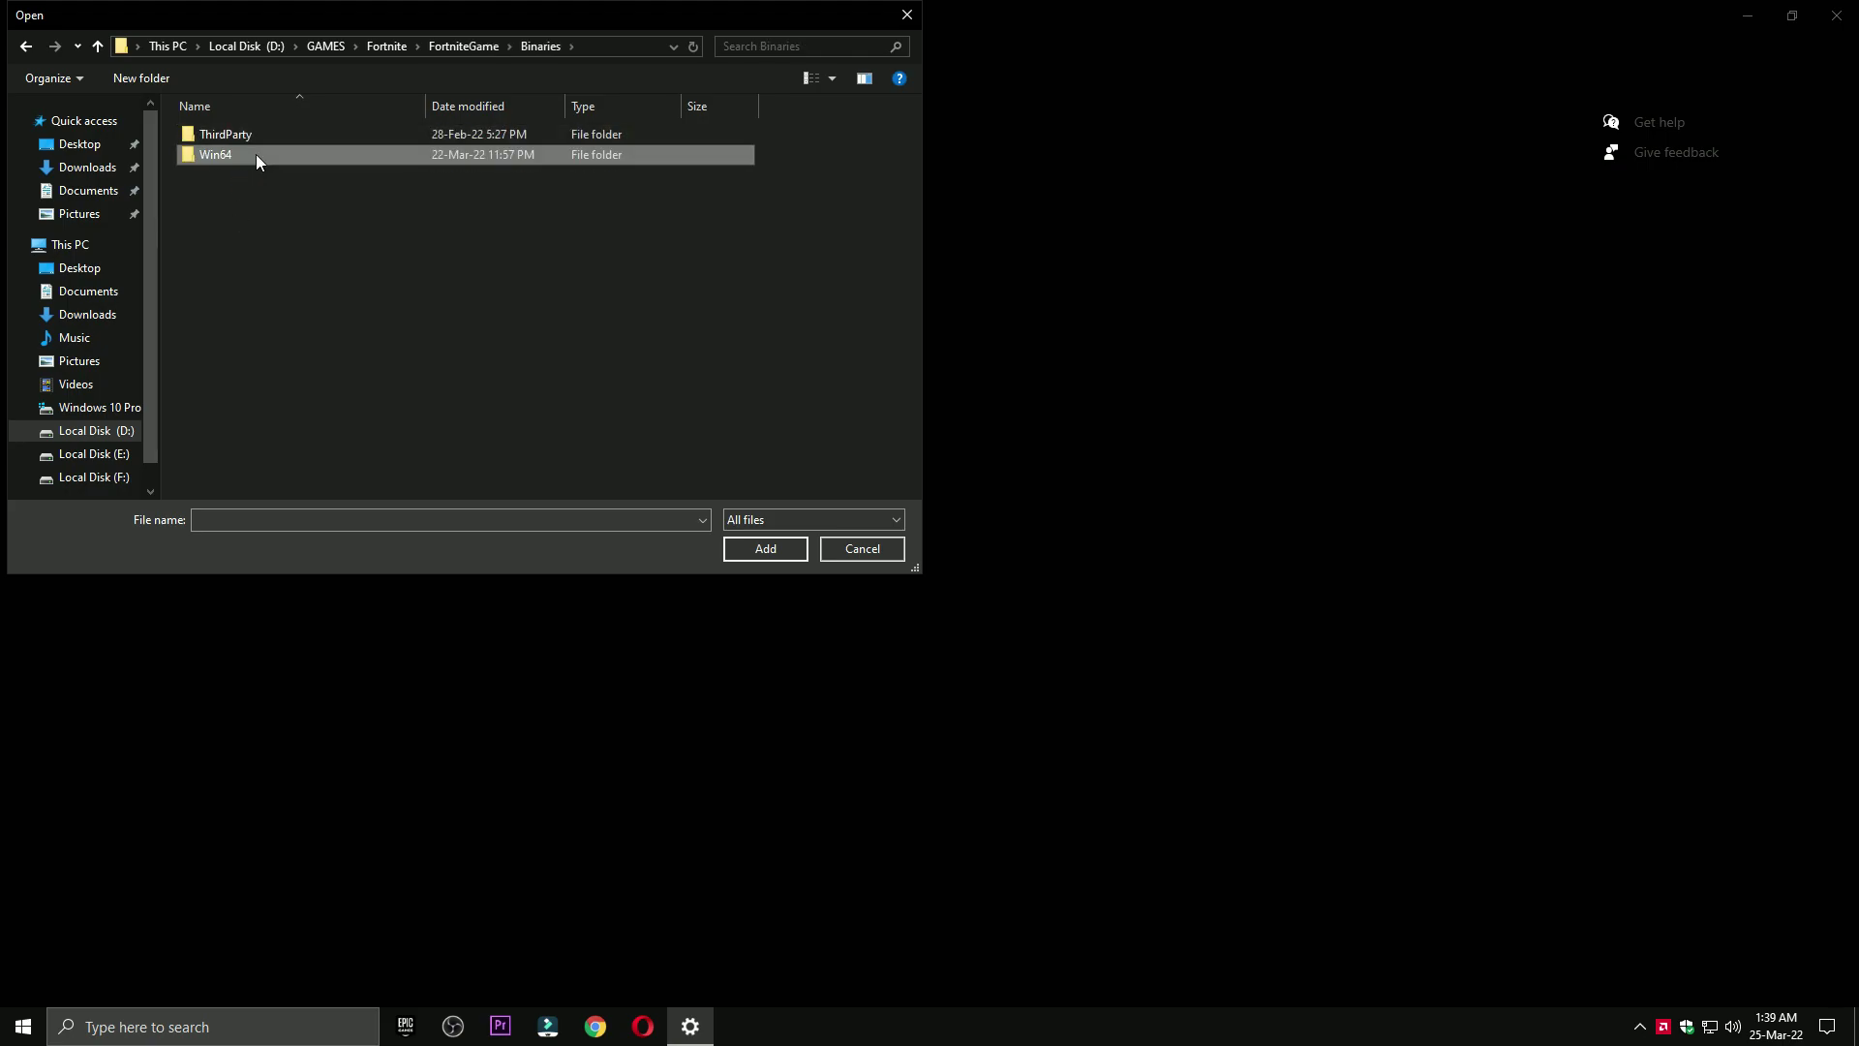
double_click(252, 153)
left_click(629, 194)
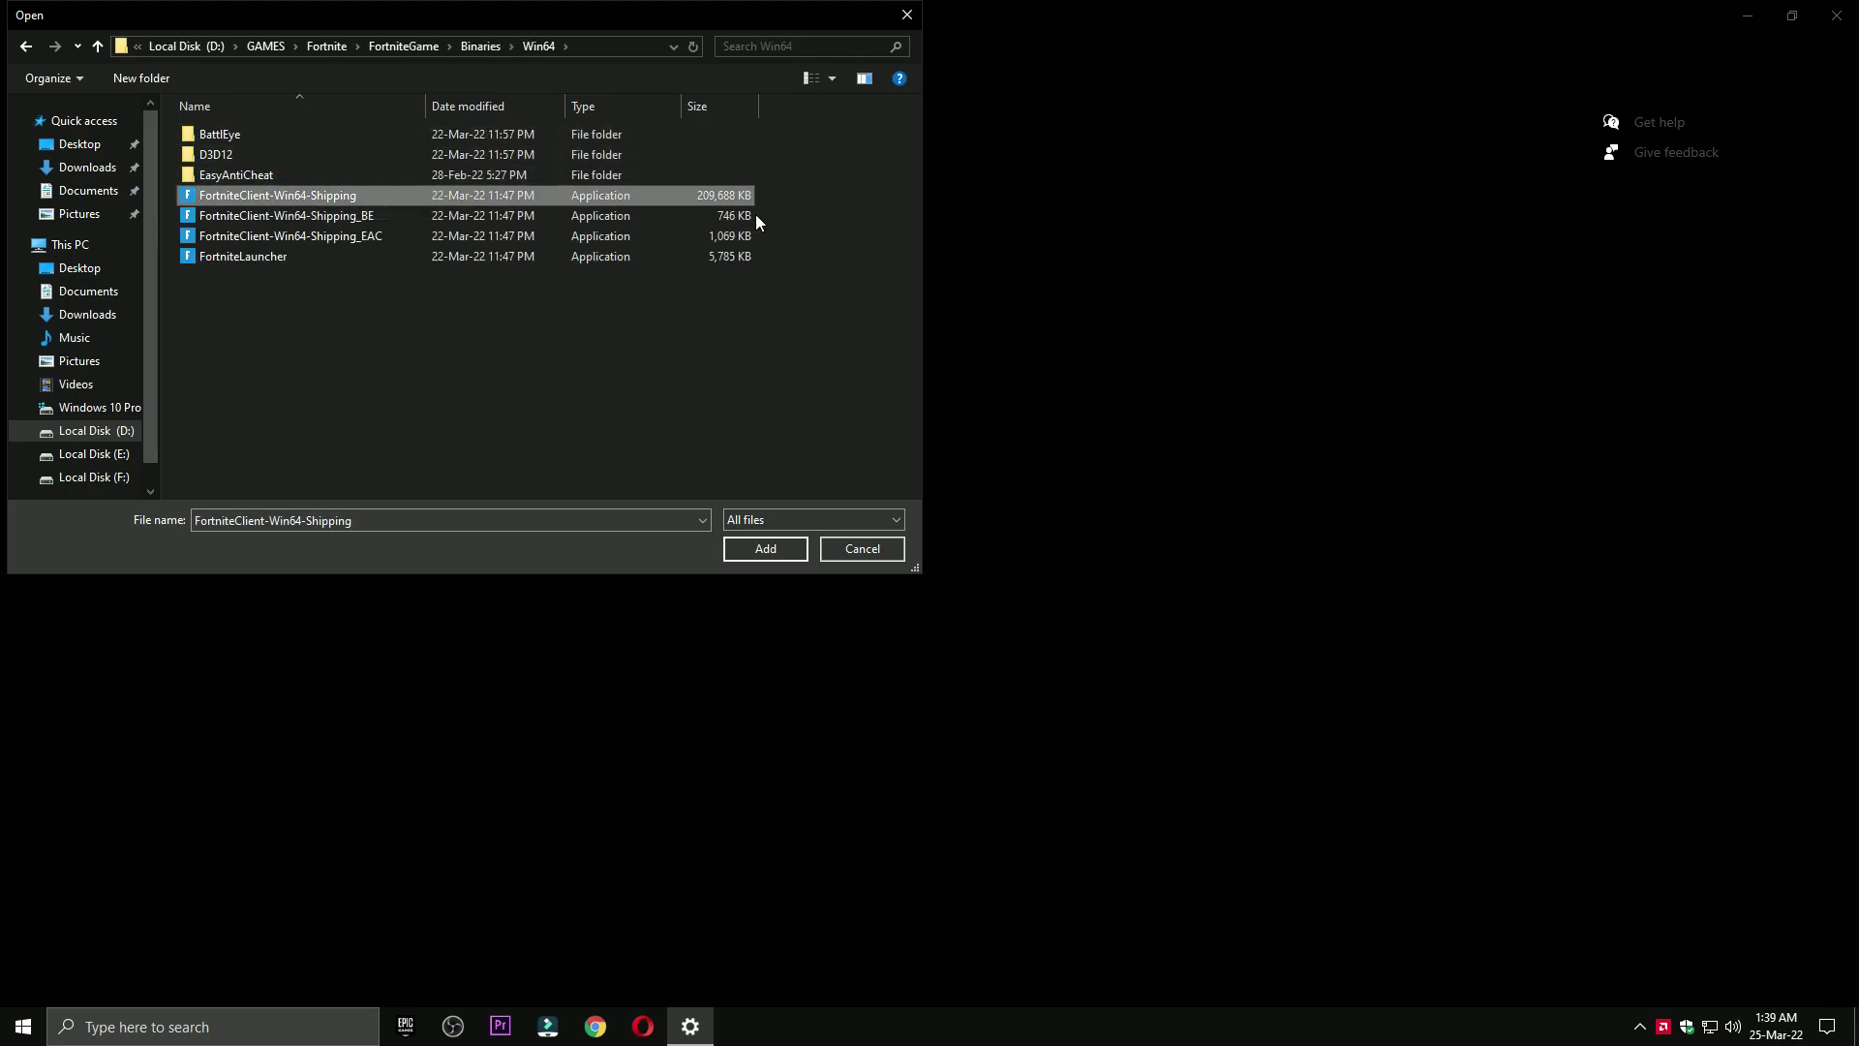
left_click(738, 556)
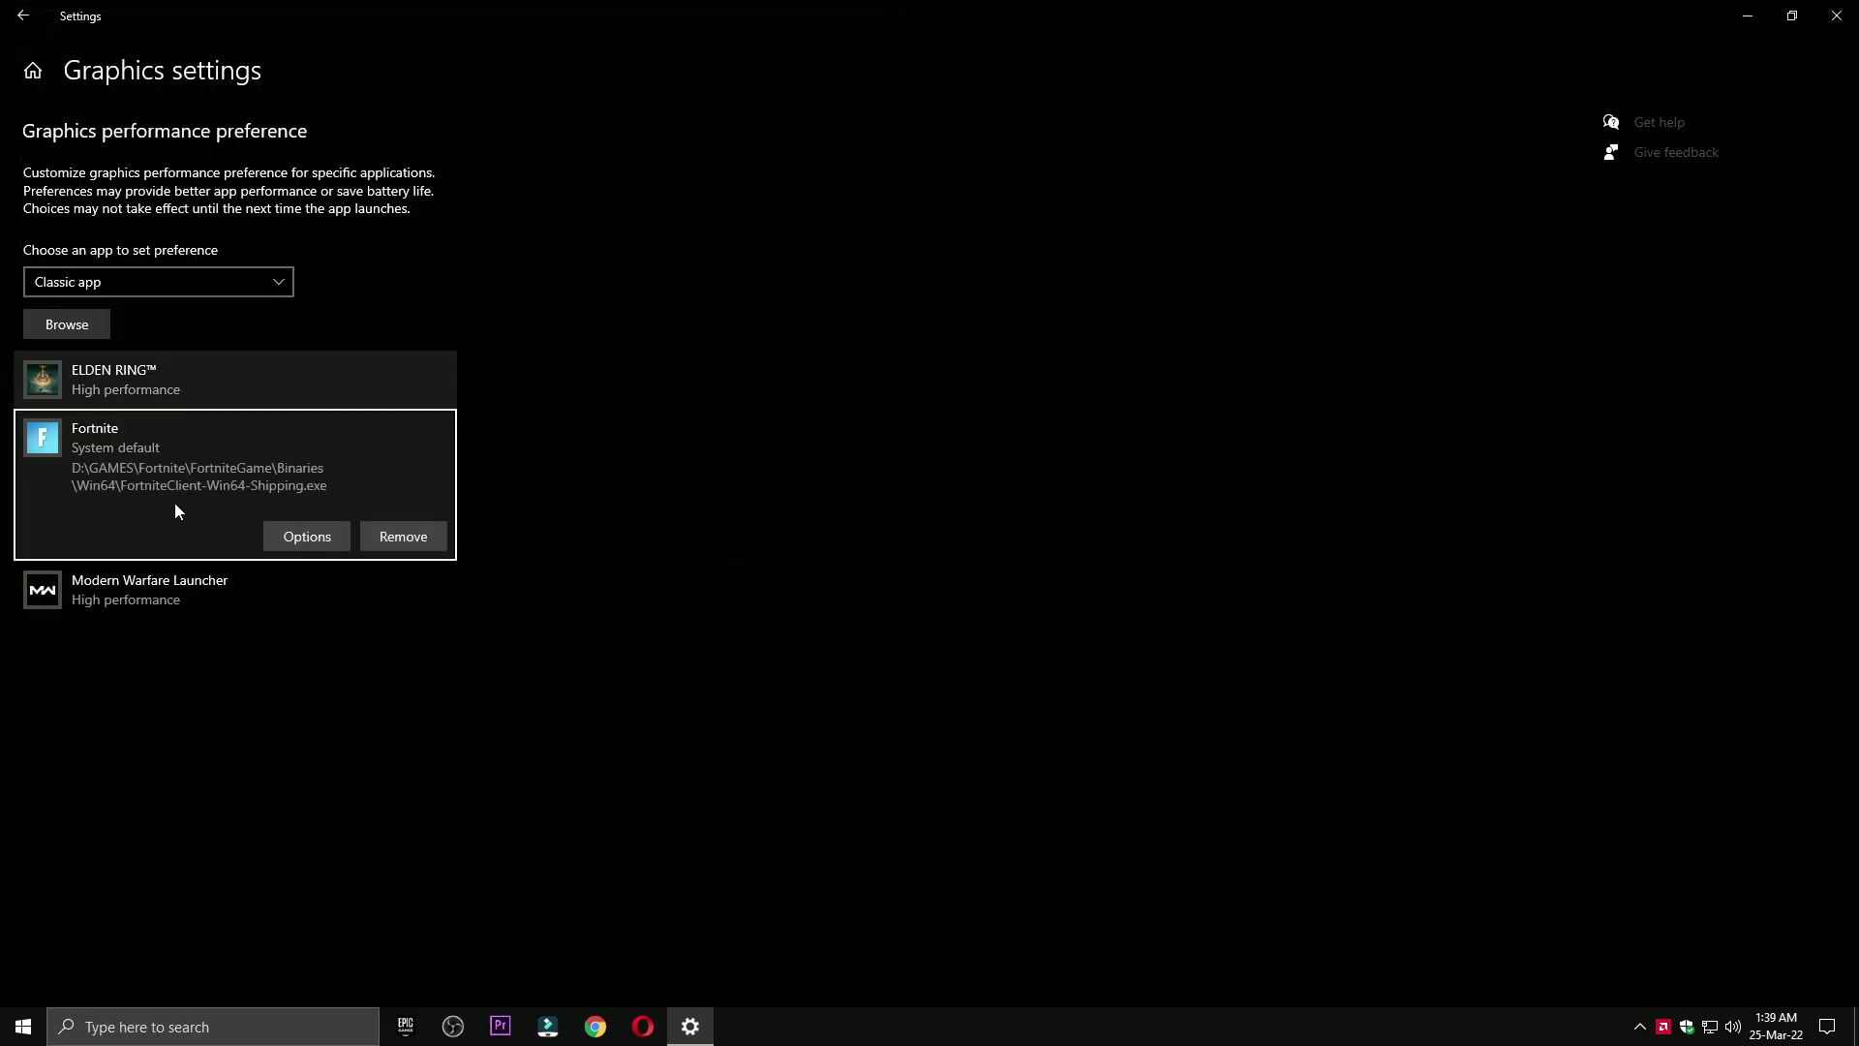
- Set Fortnite's graphics preference to High performance, save it and close Windows Settings
left_click(288, 527)
left_click(810, 571)
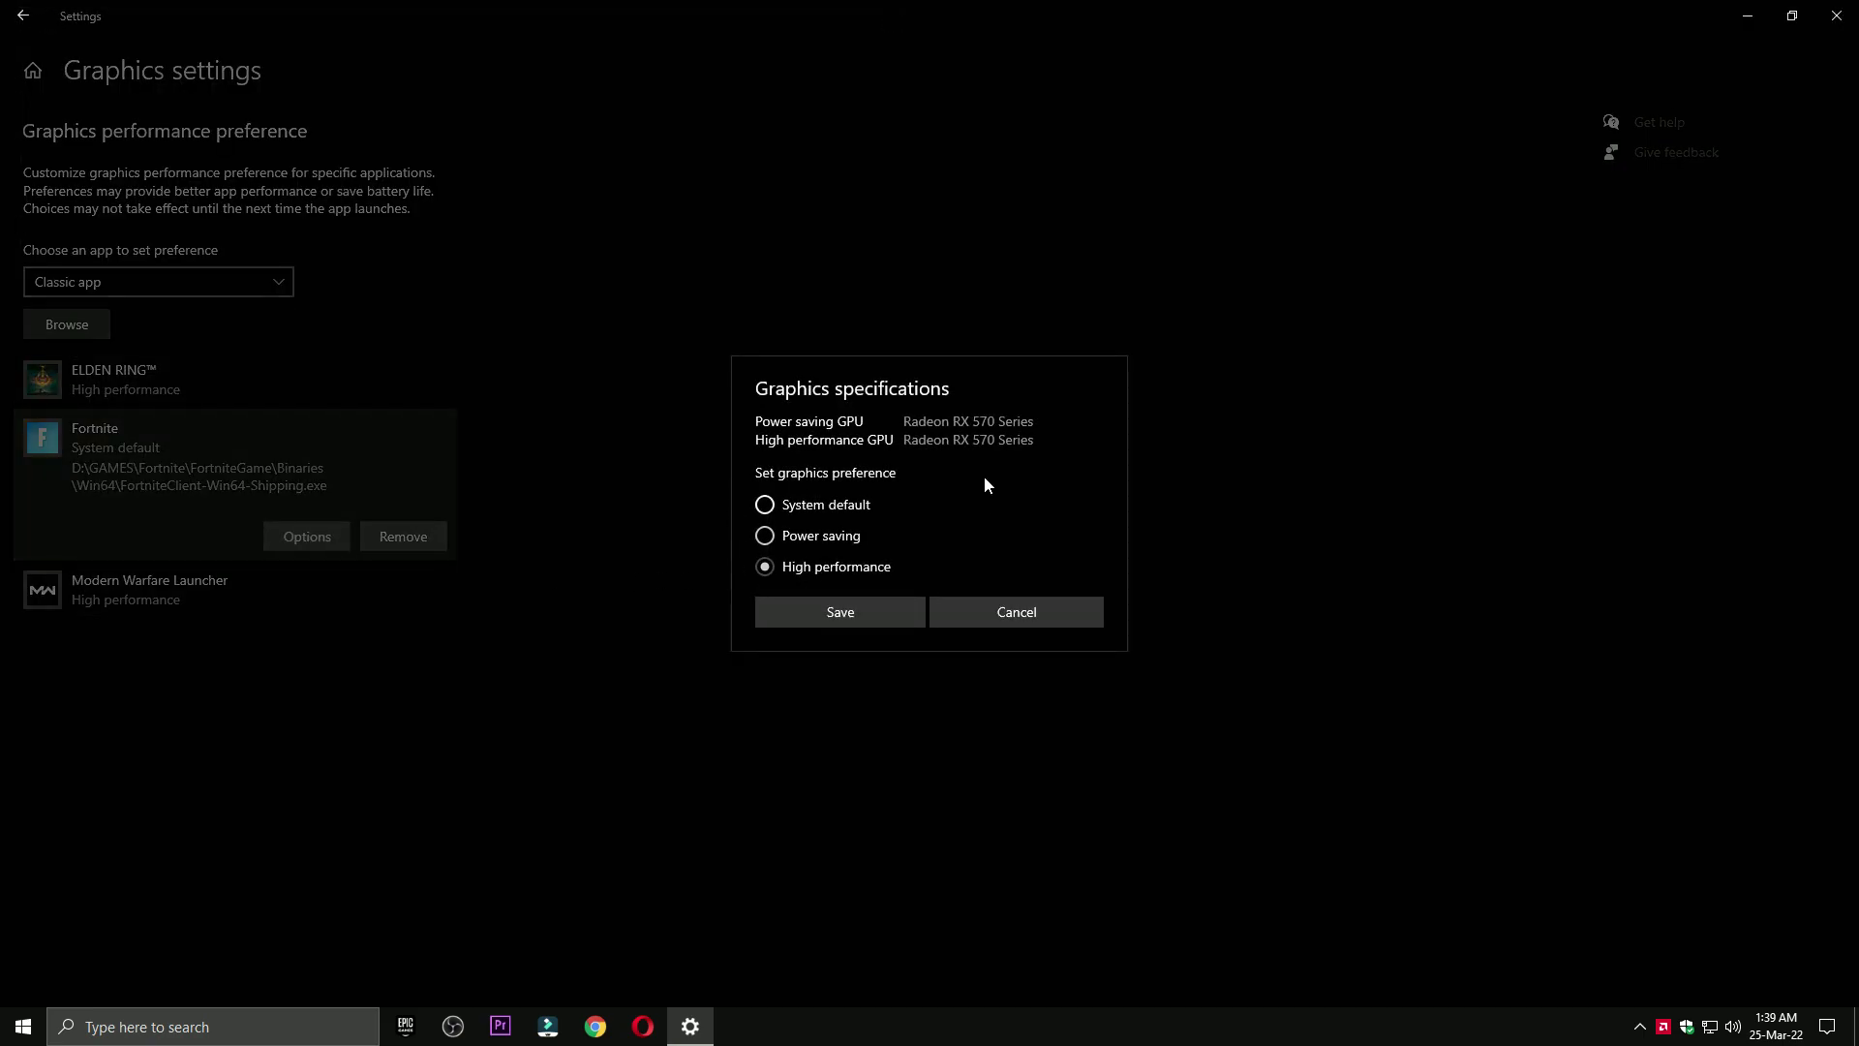
left_click(860, 610)
left_click(1837, 16)
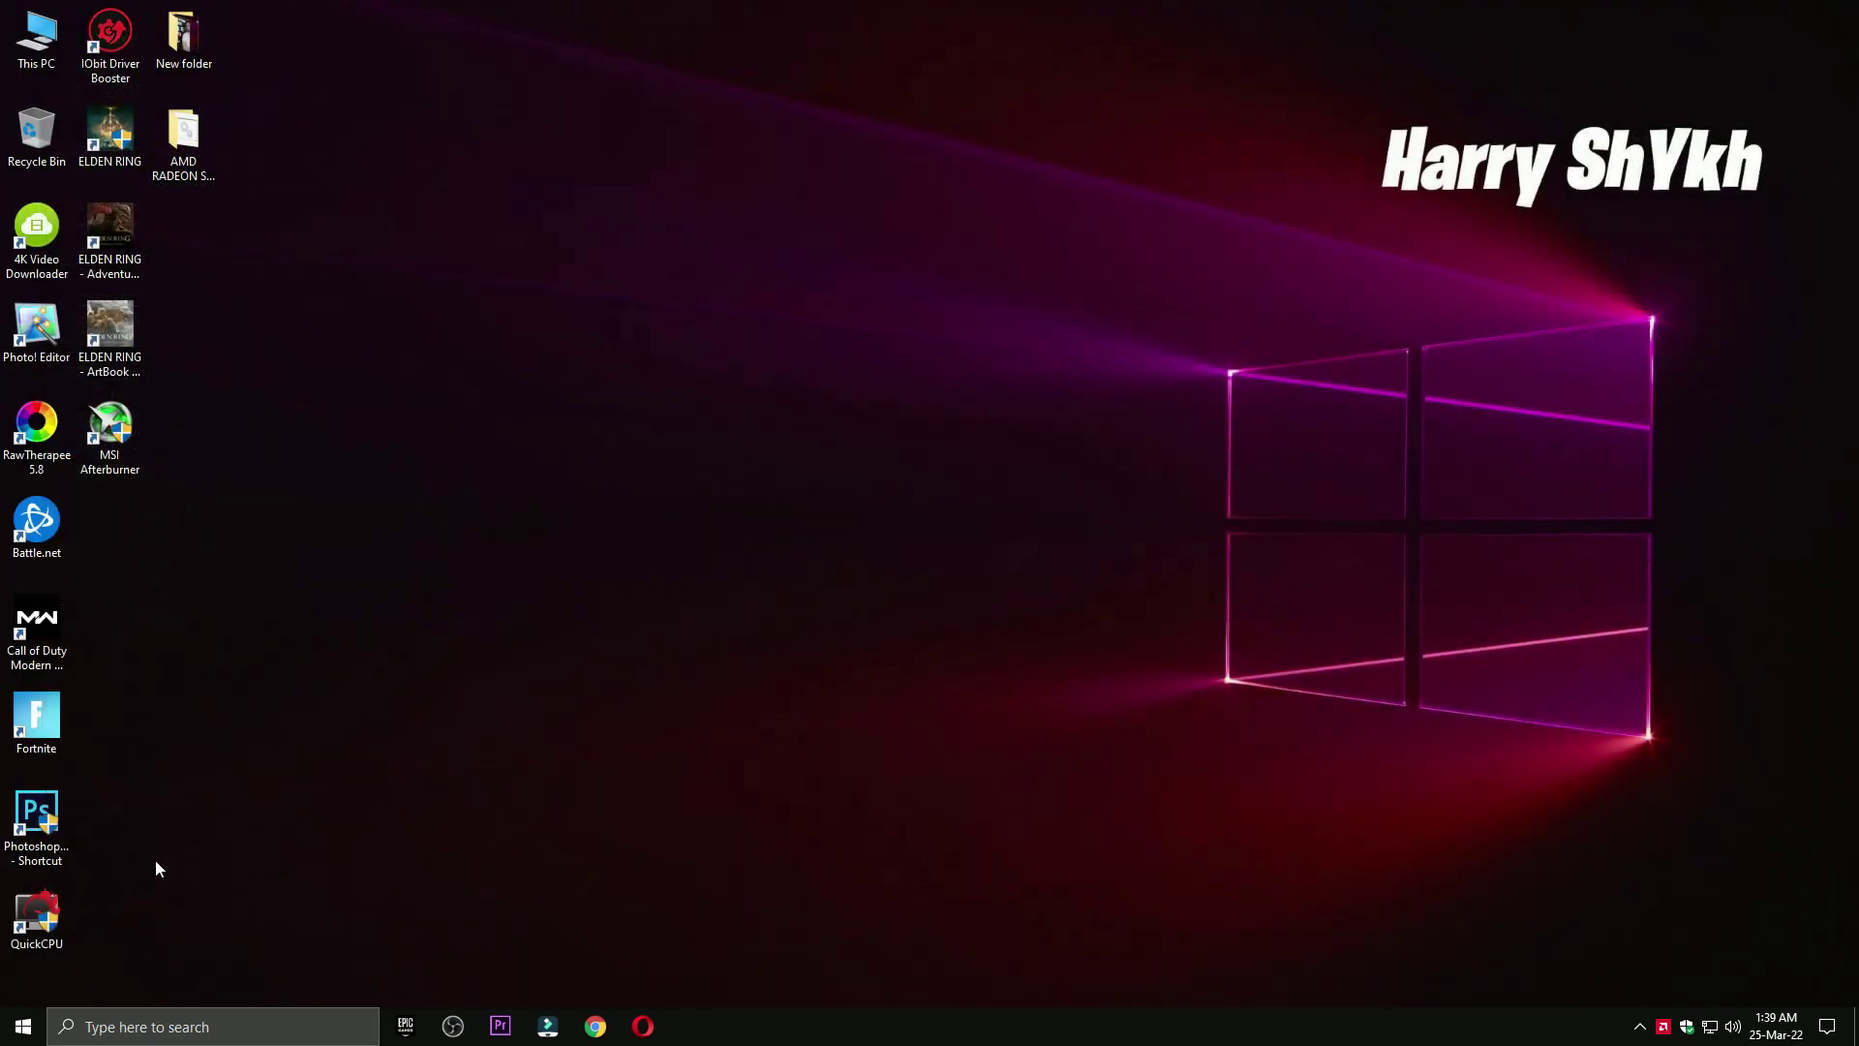
- Restart the PC to apply the changes
left_click(8, 1025)
left_click(24, 984)
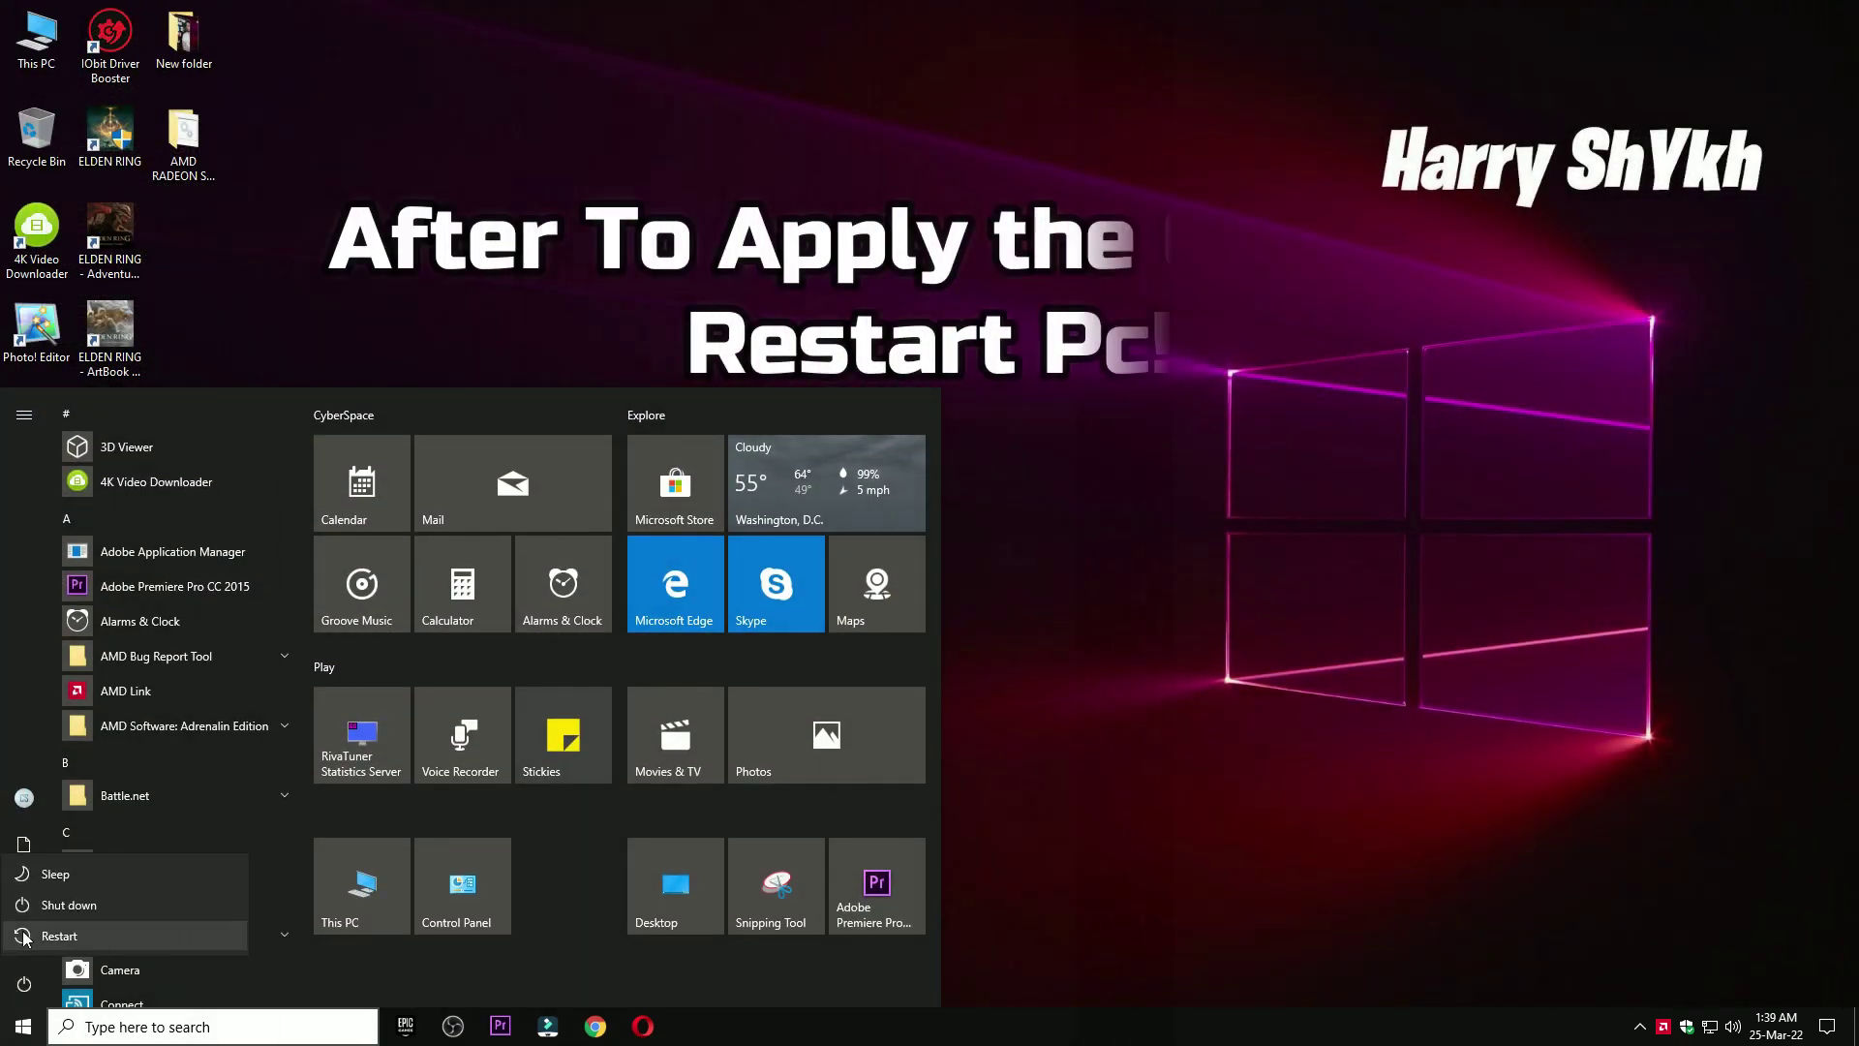